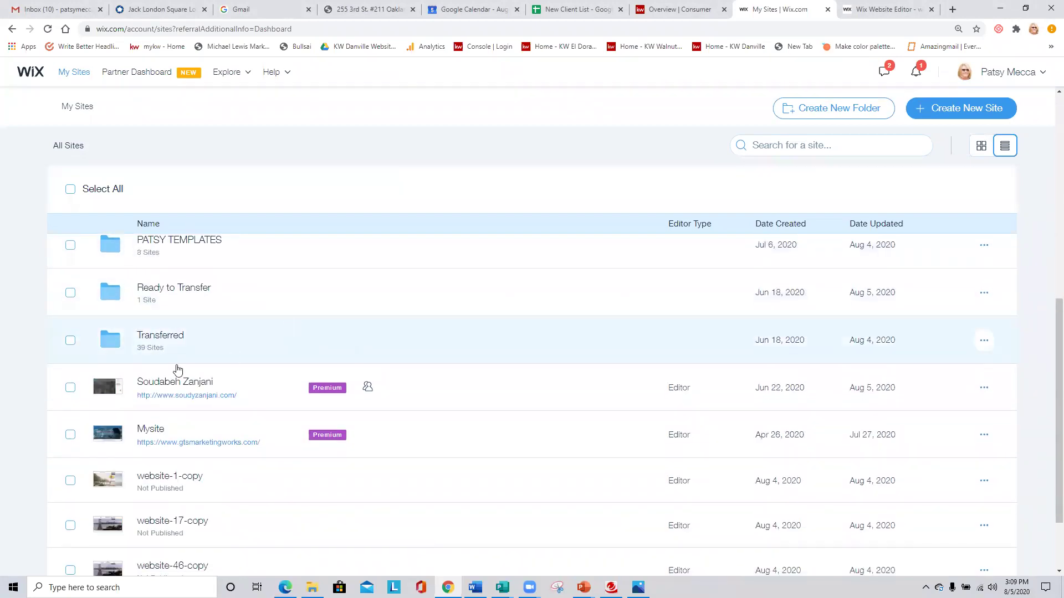
From the Transferred folder, open the first client site's dashboard (89 visits, 58 unique visitors).
left_click(164, 335)
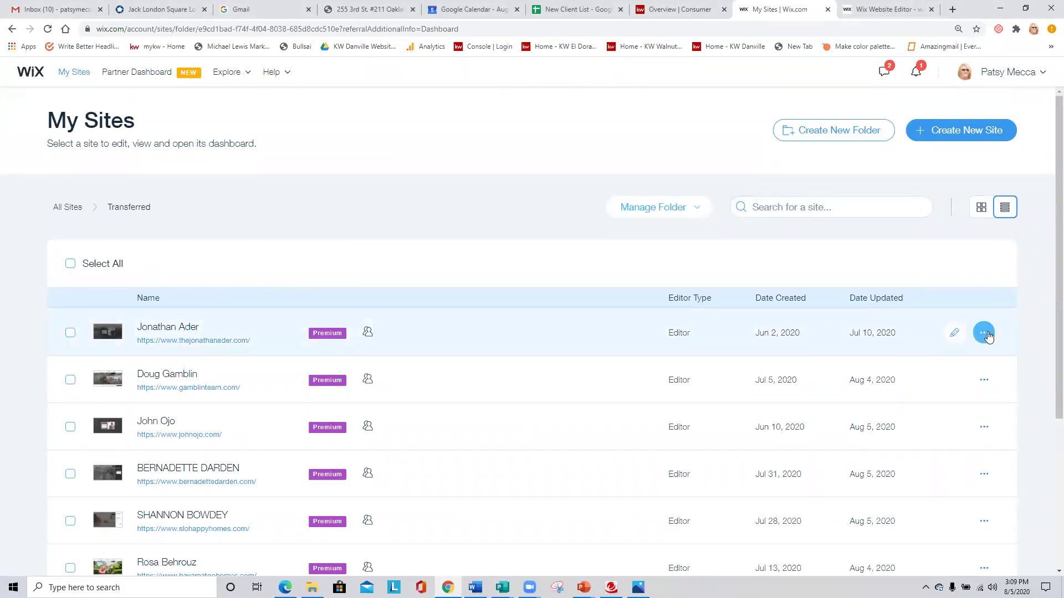
left_click(984, 334)
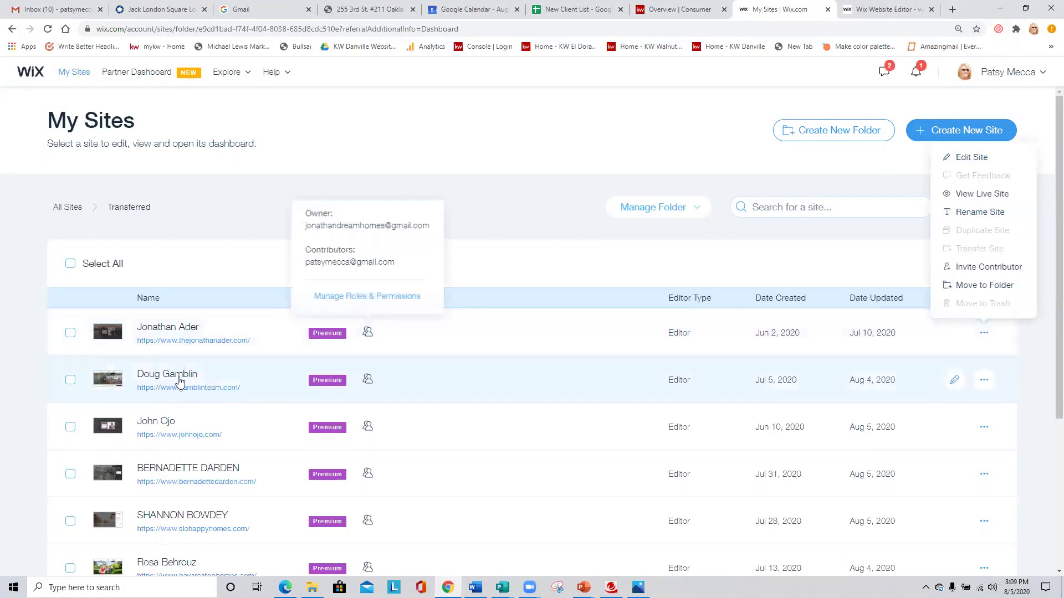
left_click(176, 330)
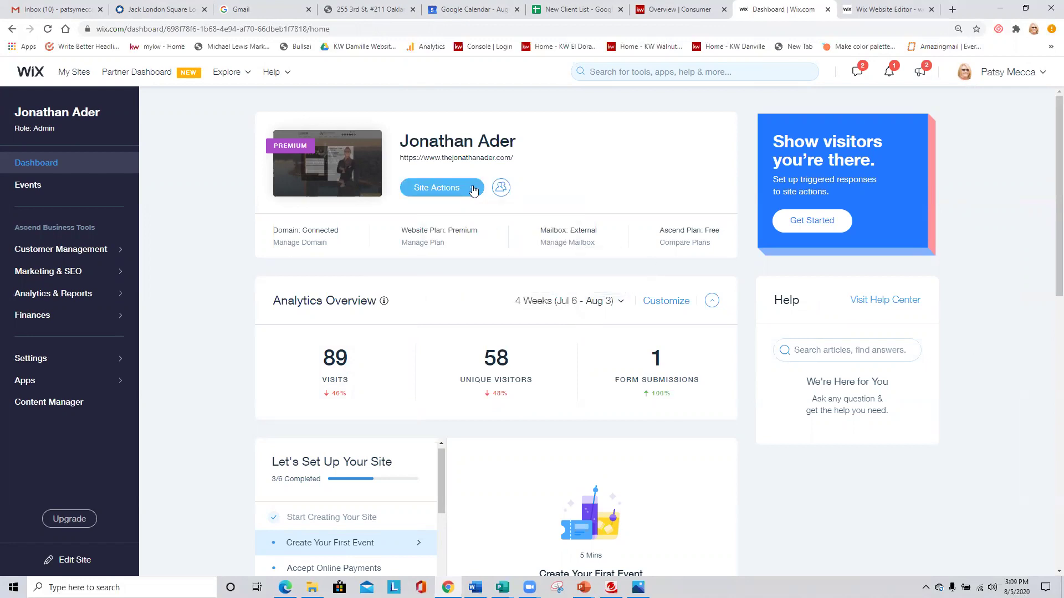
Launch Edit Site from Site Actions and return to the Dashboard tab showing 4-week analytics.
left_click(475, 189)
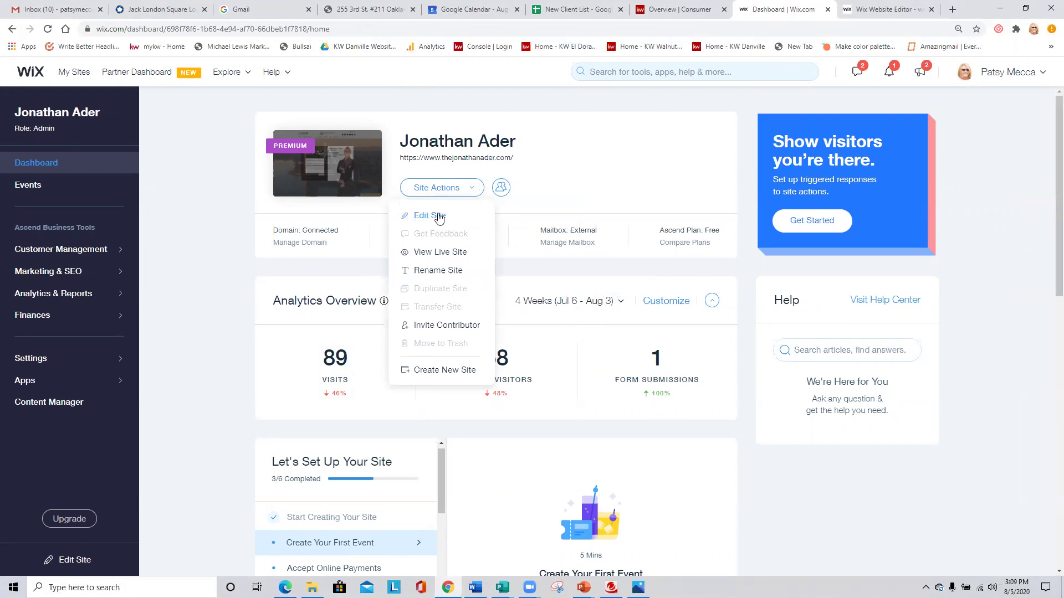
left_click(439, 219)
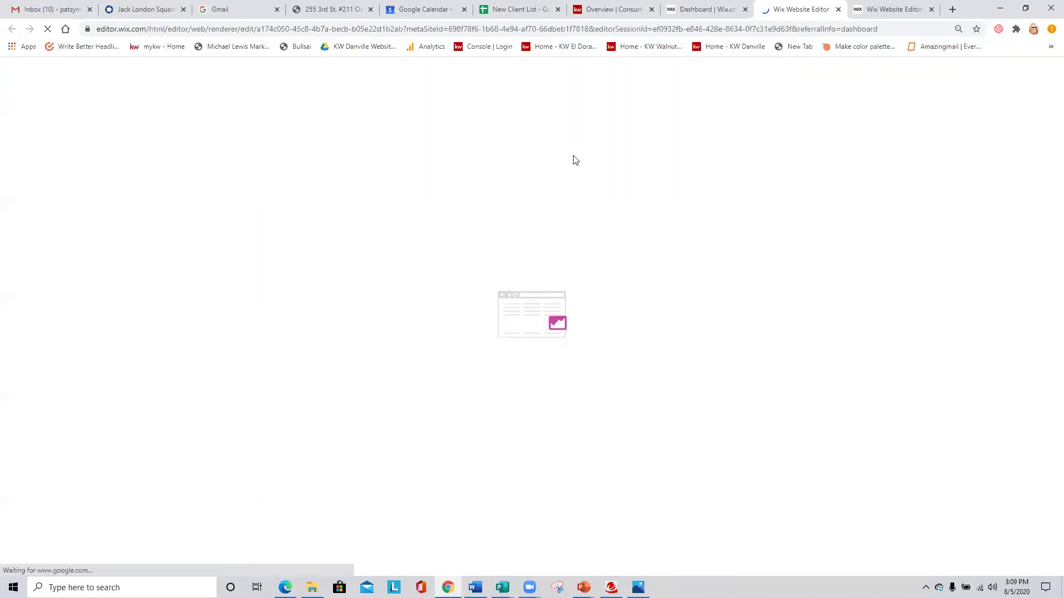
left_click(696, 10)
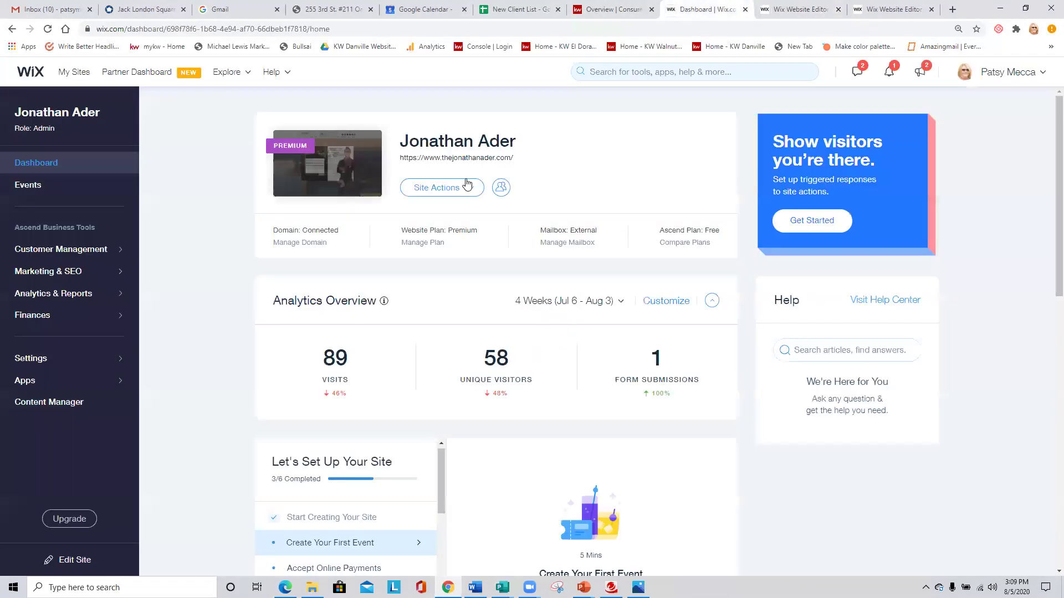
mouse_move(293, 244)
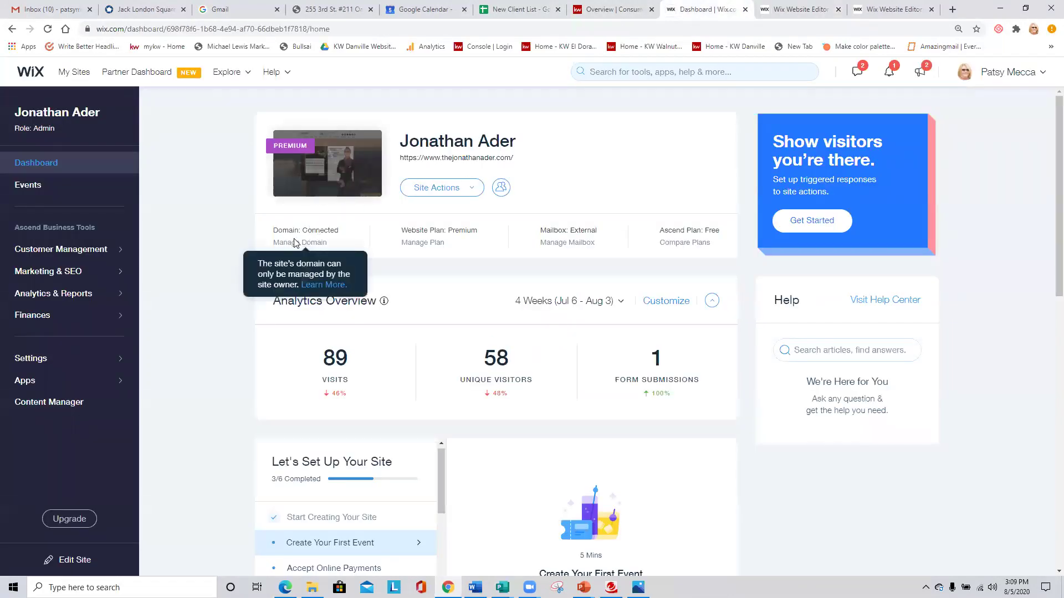
mouse_move(415, 251)
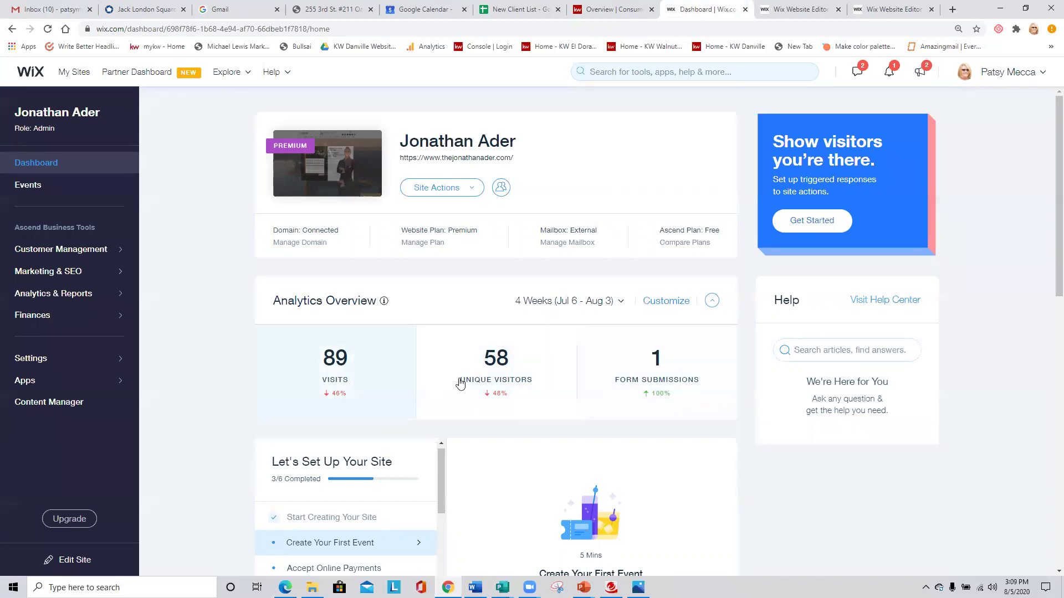
Change the Analytics Overview range to 7 Days (29 visits, 24 unique visitors).
scroll(414, 381, "down", 2)
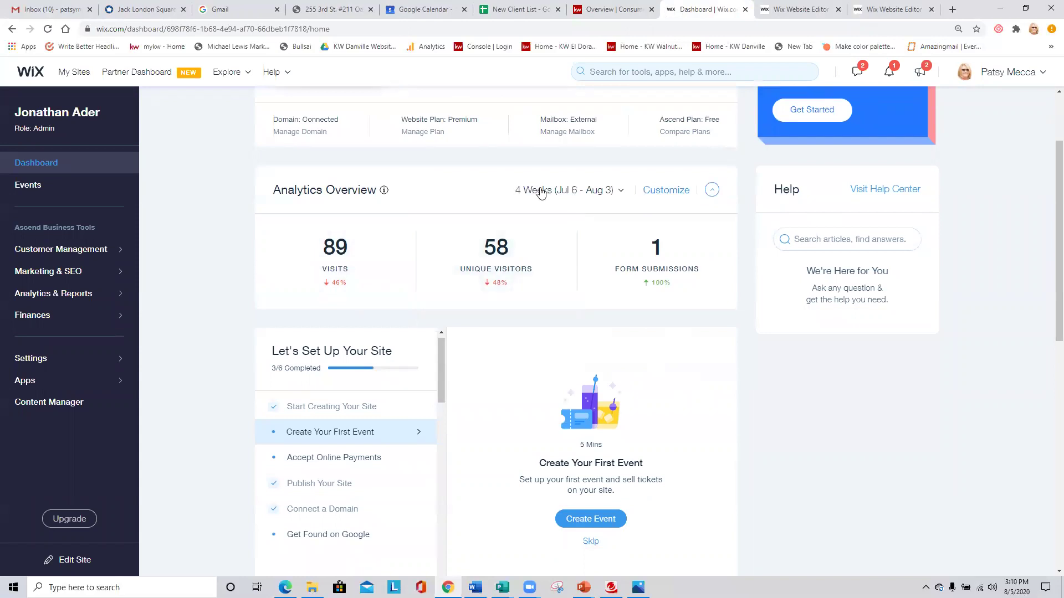
left_click(622, 194)
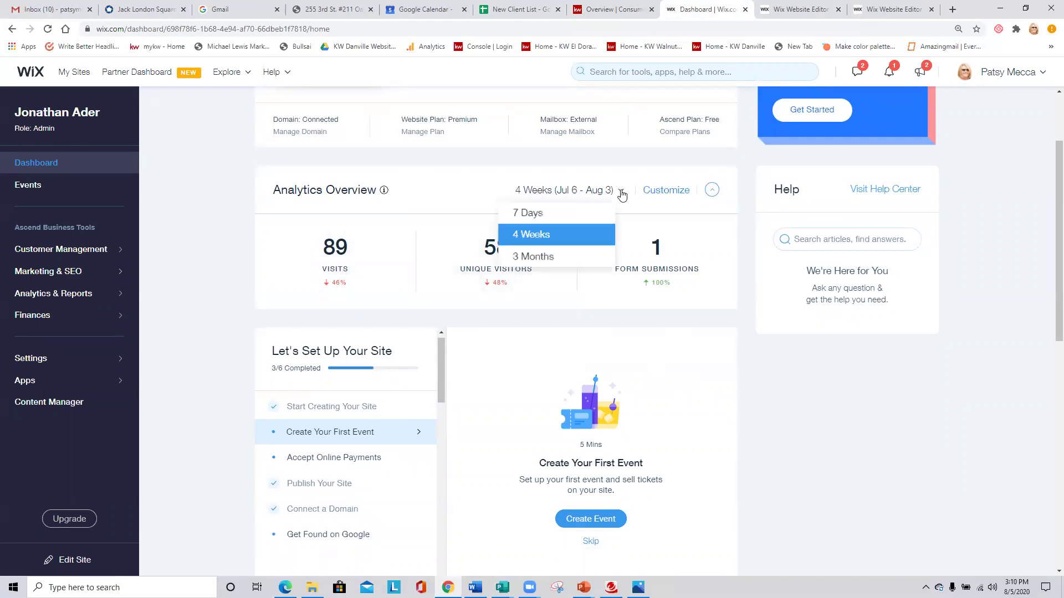
left_click(531, 214)
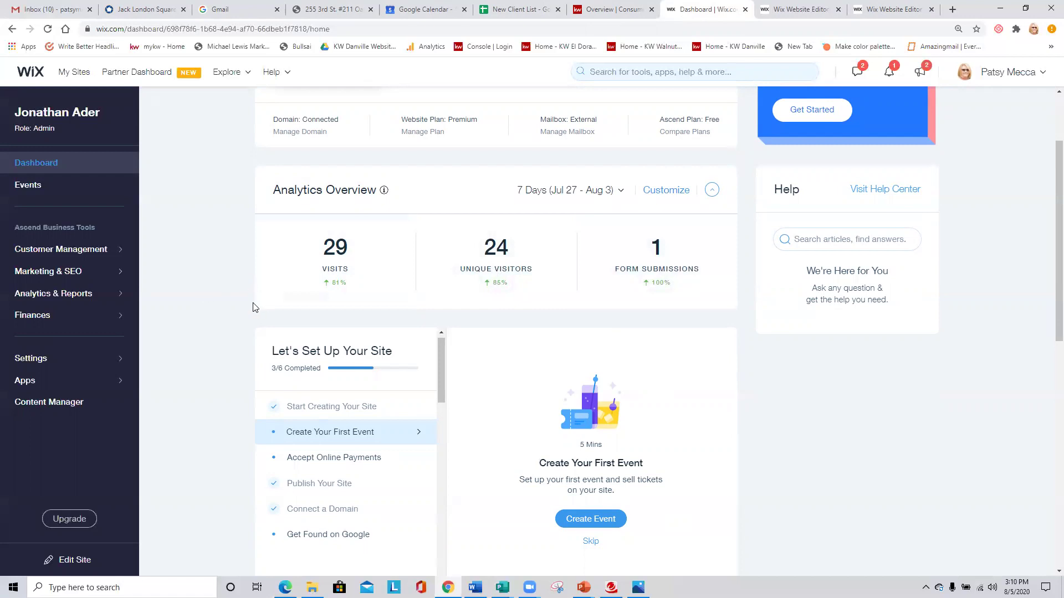
scroll(266, 288, "down", 2)
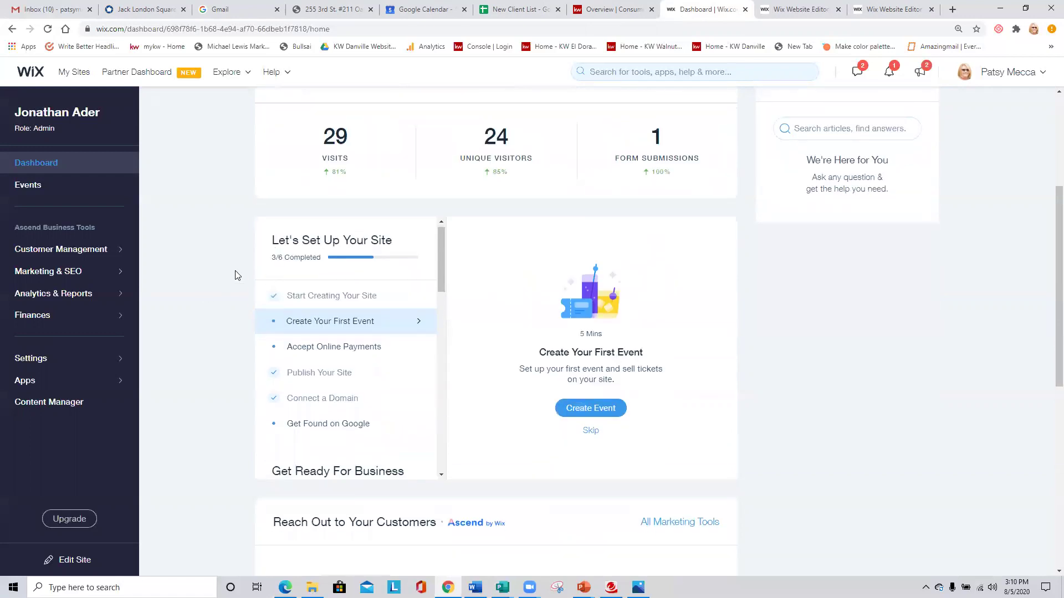
scroll(222, 299, "up", 2)
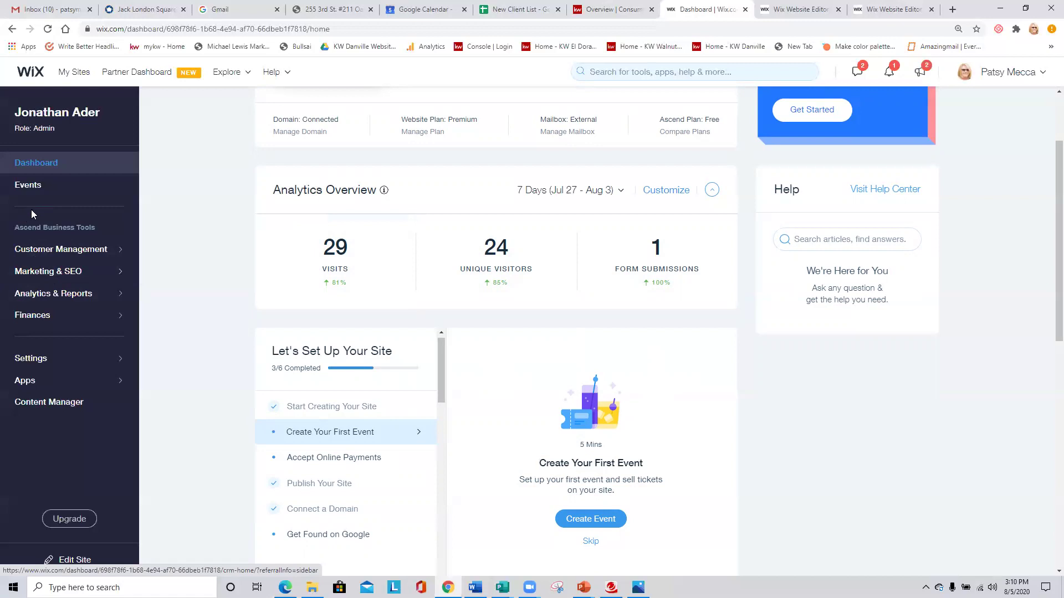
Open Marketing & SEO and browse Marketing Home's SEO, email campaign, coupon and automated email tools.
left_click(71, 274)
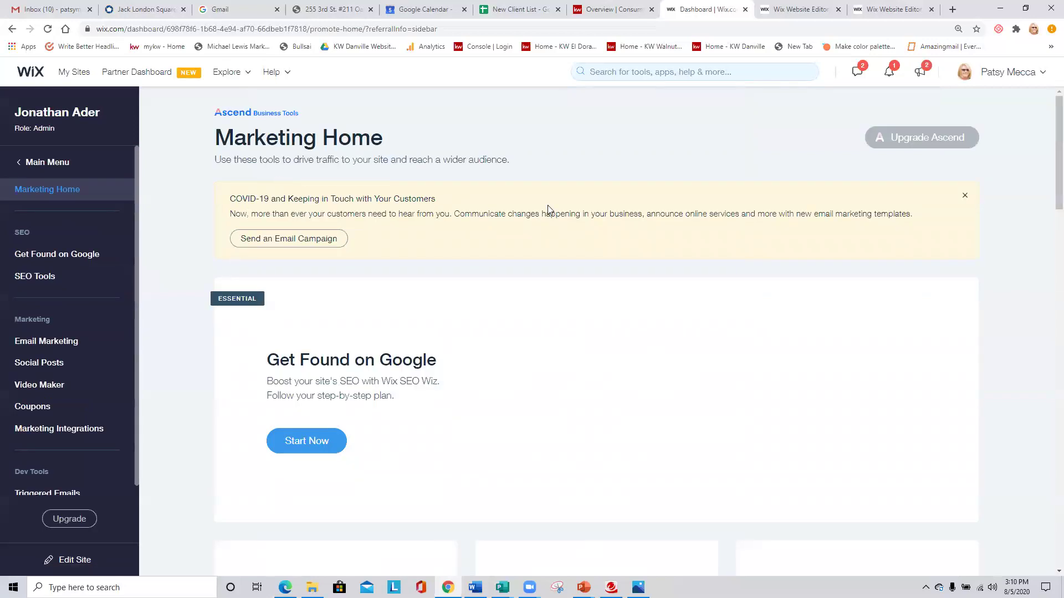
scroll(548, 209, "down", 4)
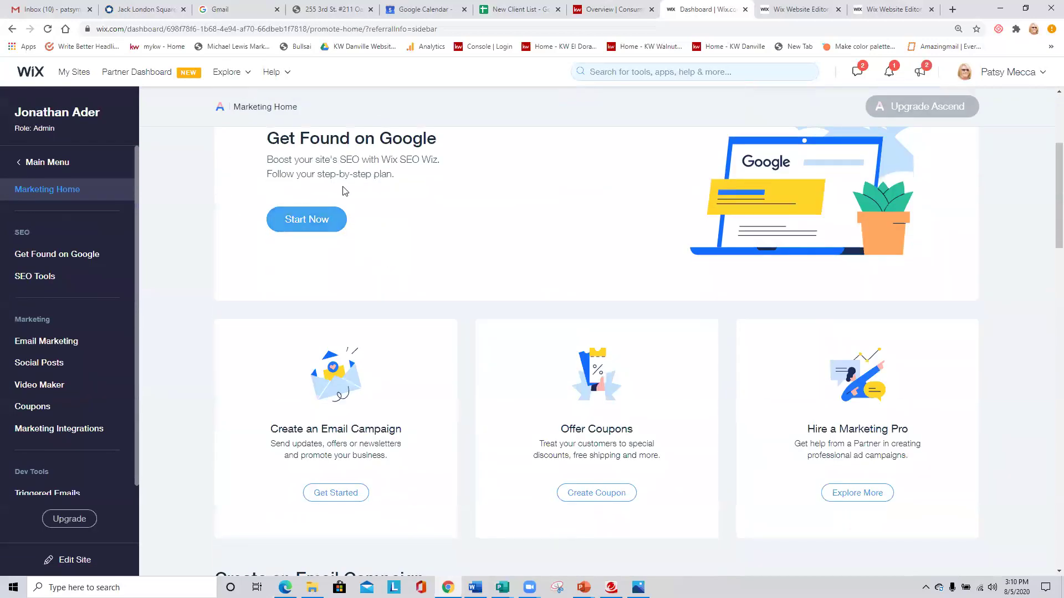
scroll(428, 209, "down", 8)
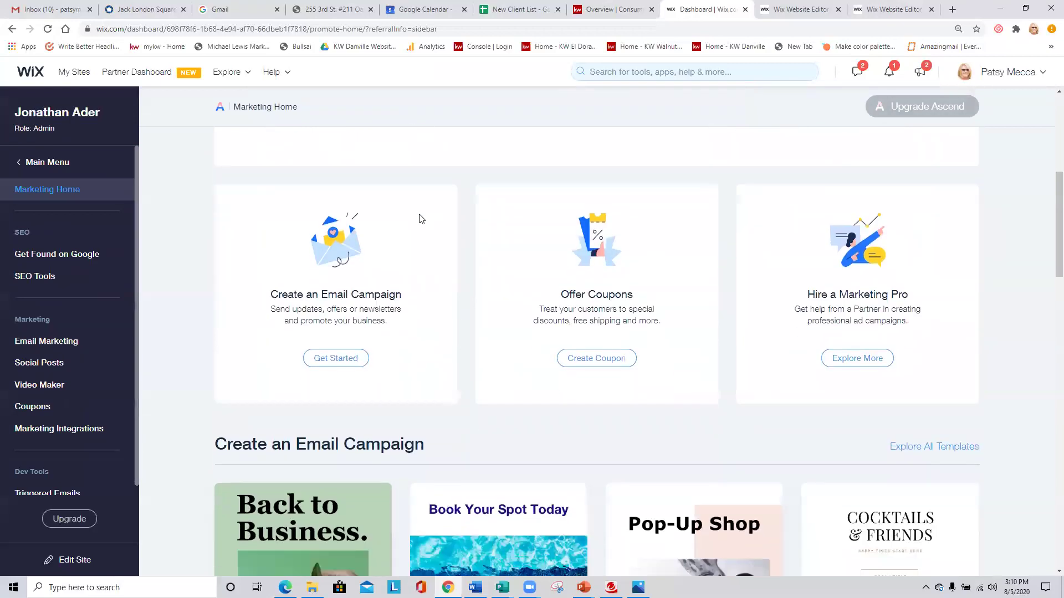
scroll(326, 324, "down", 8)
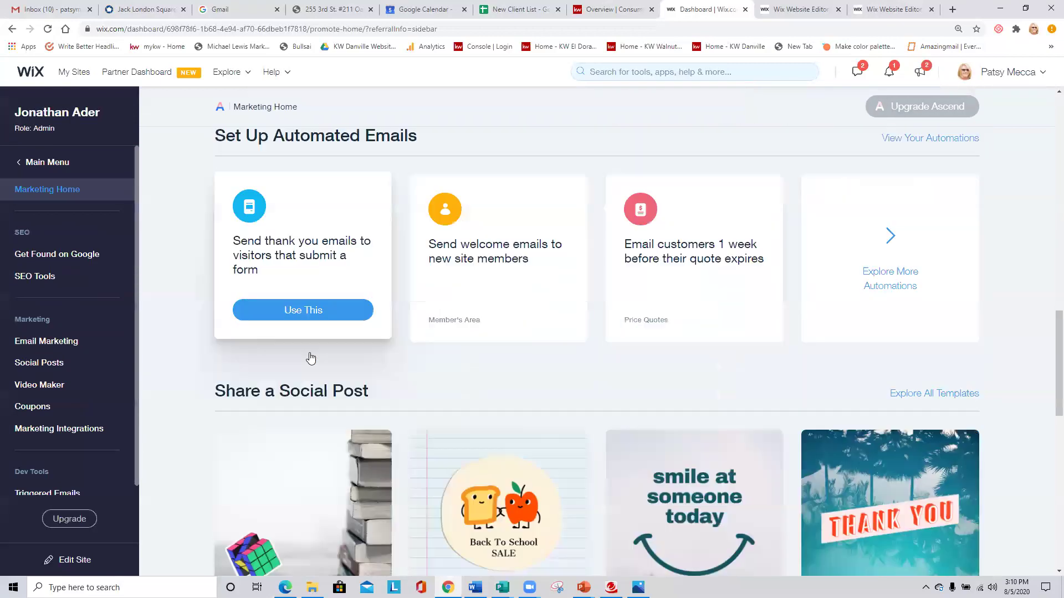
scroll(278, 359, "up", 7)
scroll(277, 359, "up", 9)
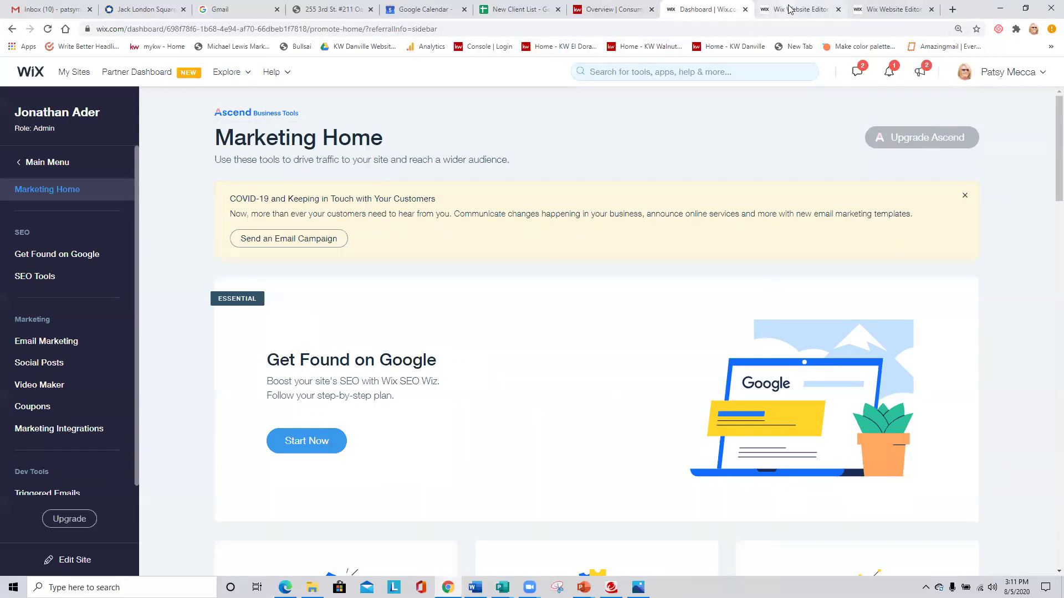
left_click(772, 10)
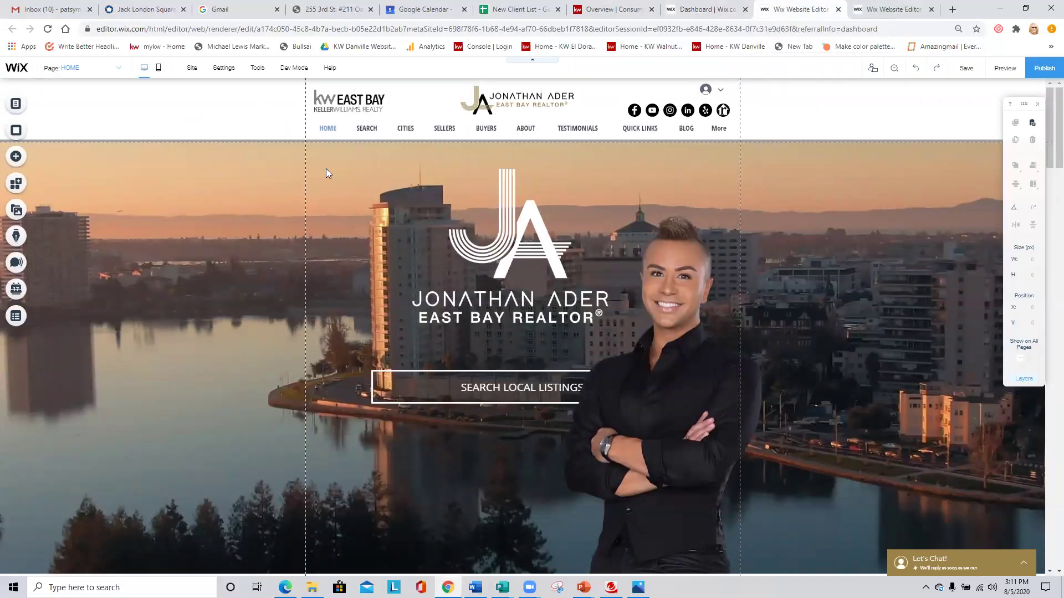
mouse_move(224, 74)
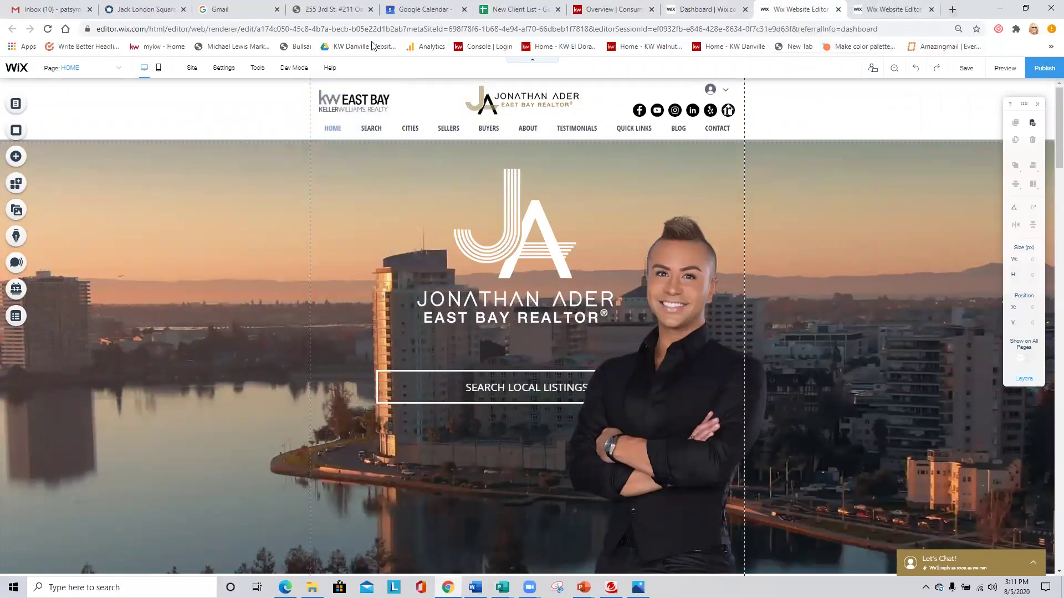
mouse_move(190, 69)
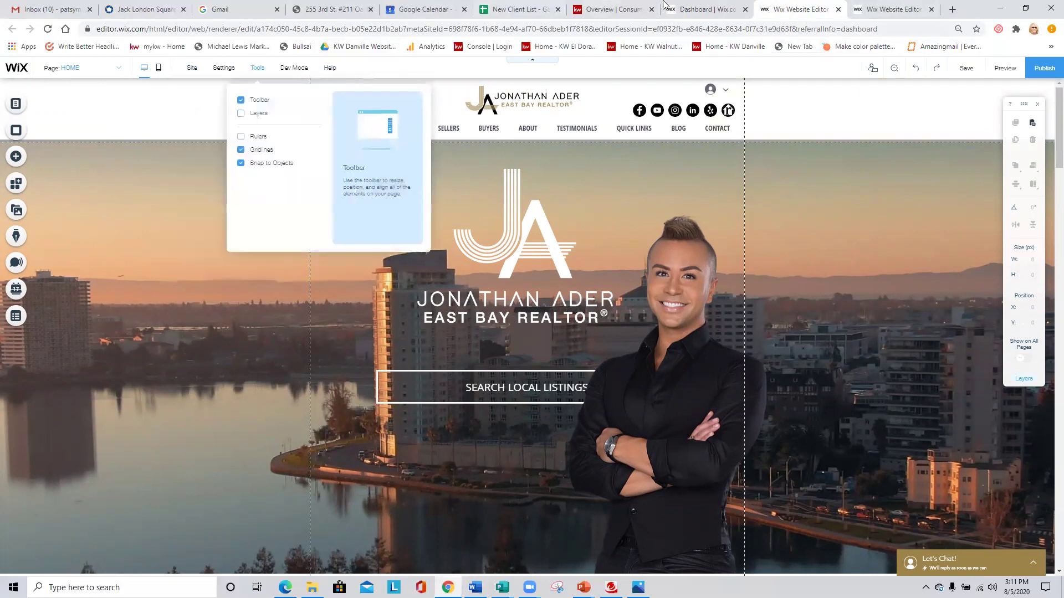
left_click(712, 10)
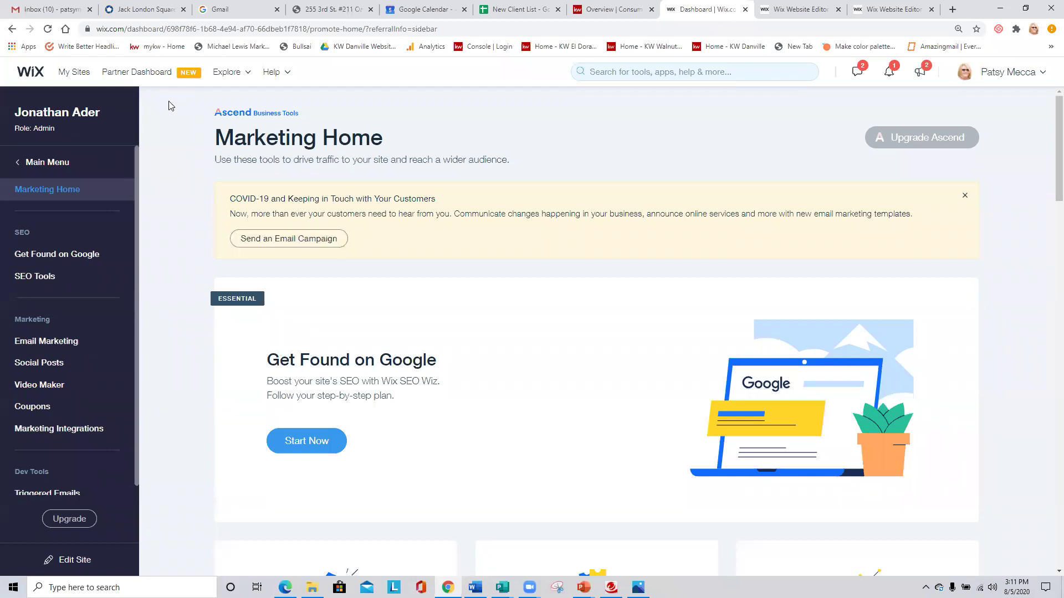
Return to the dashboard home and choose View Live Site from Site Actions.
left_click(37, 162)
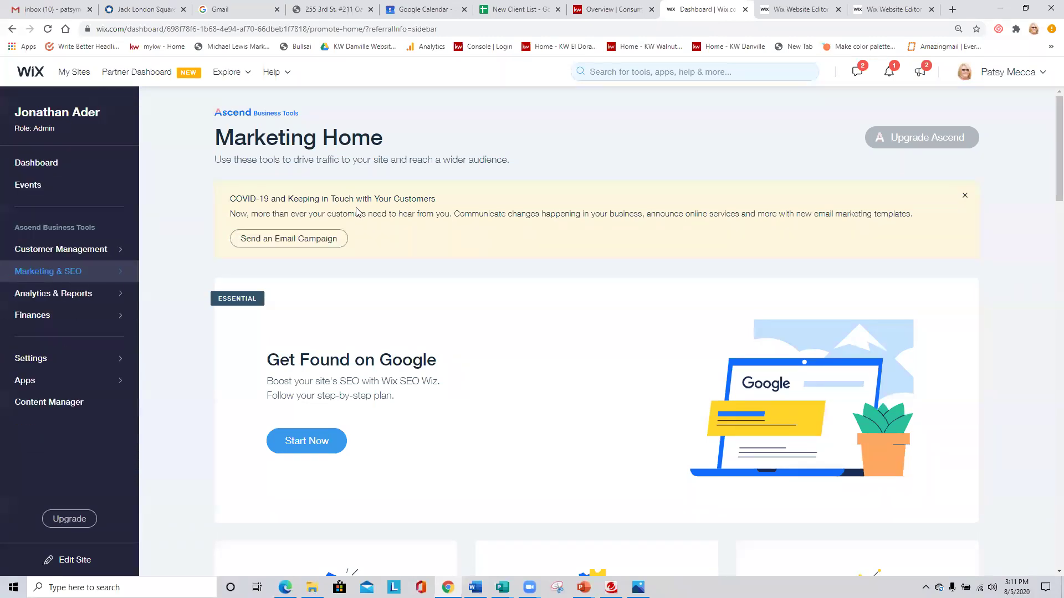
left_click(33, 163)
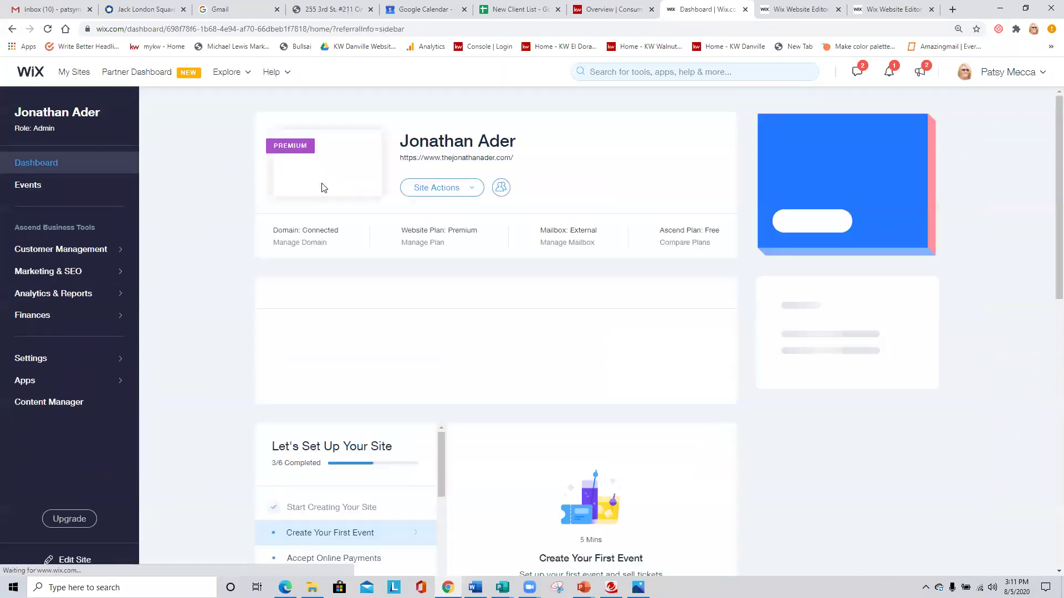
left_click(460, 188)
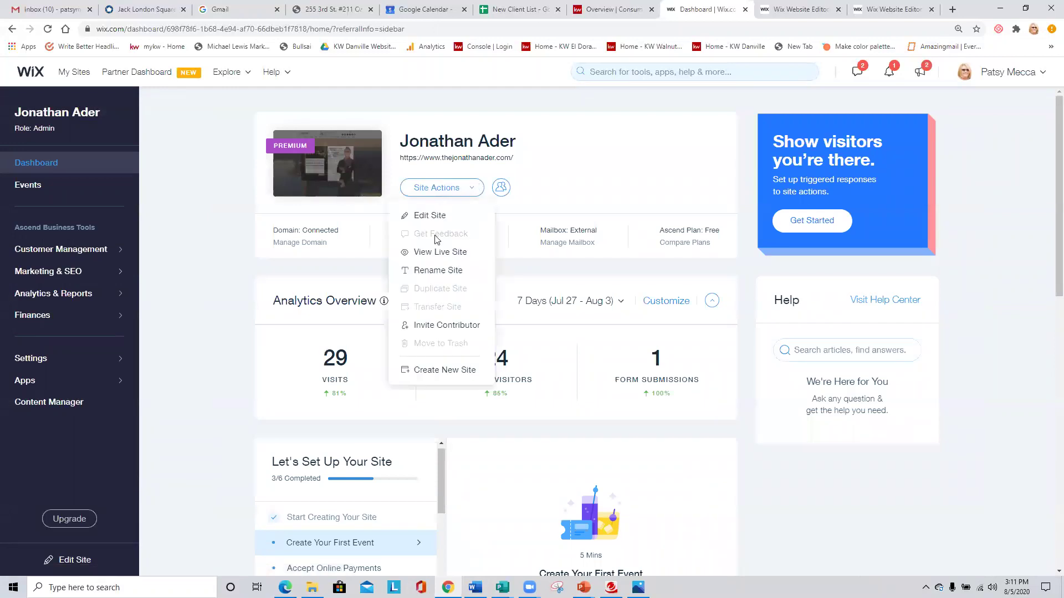
left_click(439, 253)
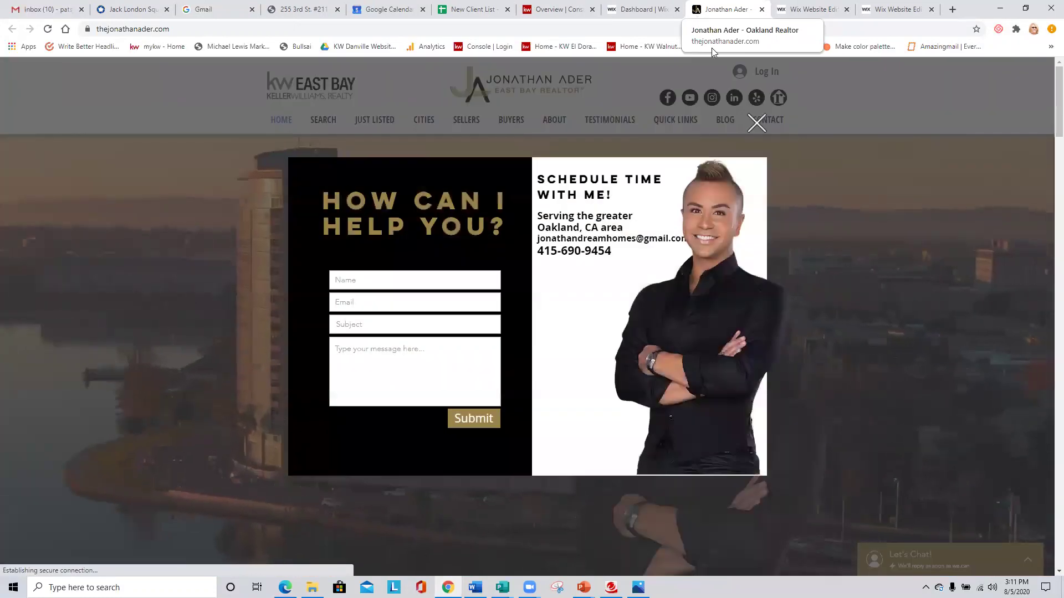
Close the live site's contact pop-up and switch back to the Wix Website Editor tab.
left_click(739, 146)
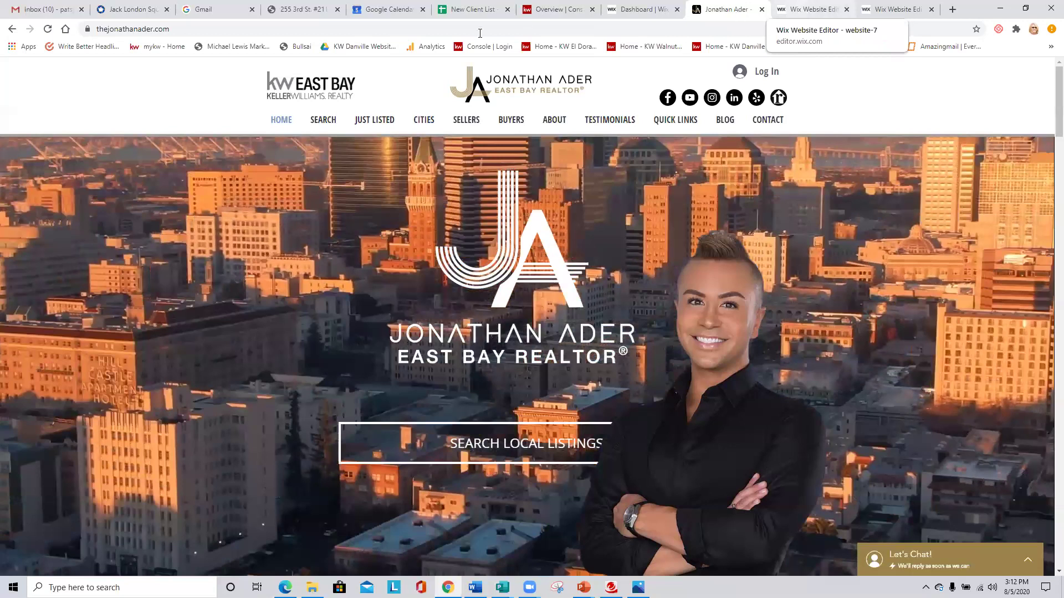
key("ctrl+Tab")
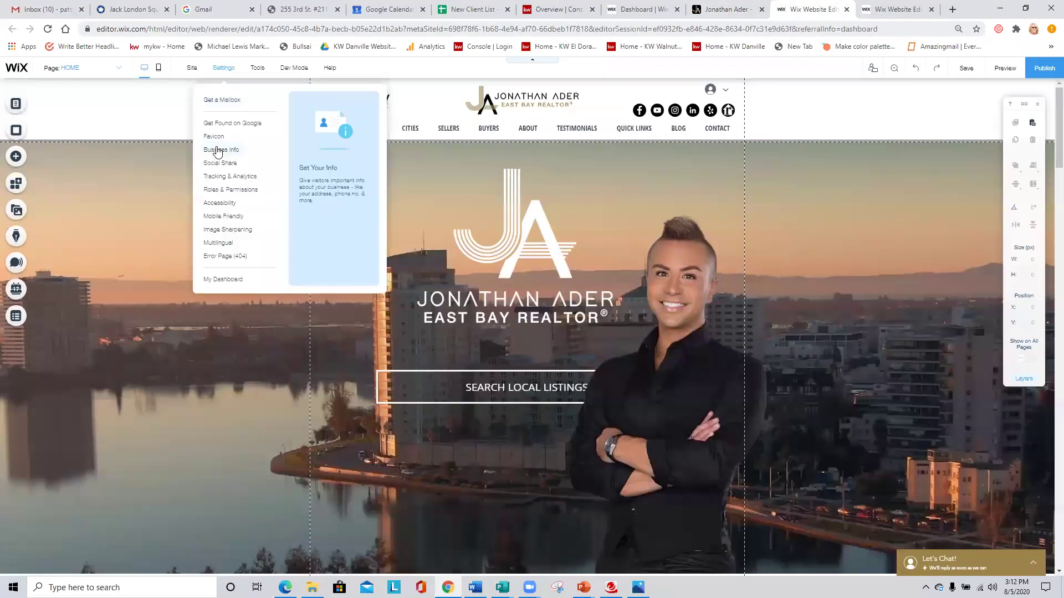
Open the site's General Info business settings and look through them.
left_click(219, 154)
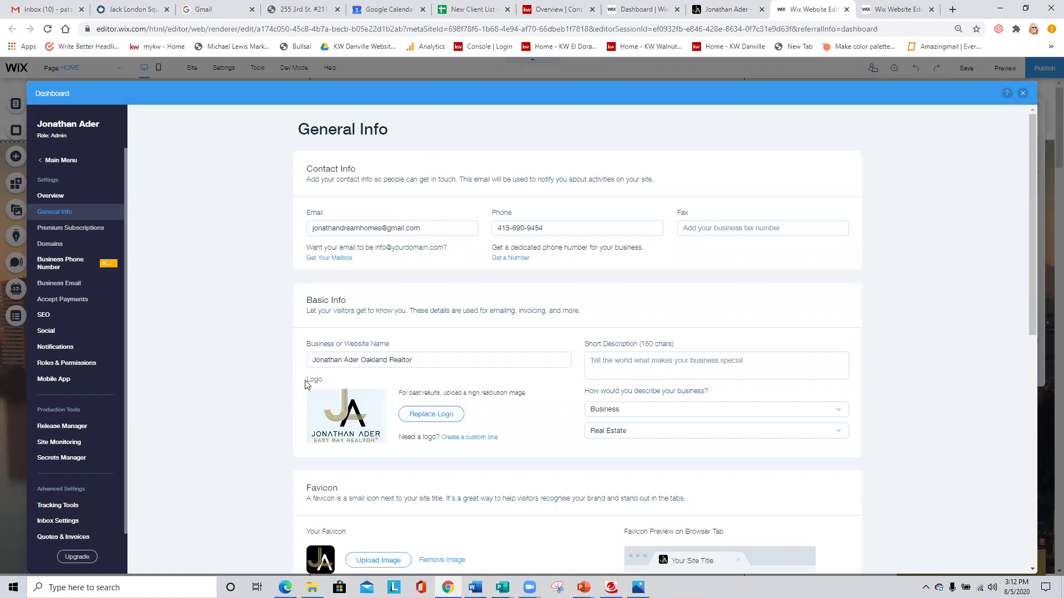
scroll(254, 358, "down", 2)
scroll(236, 281, "down", 4)
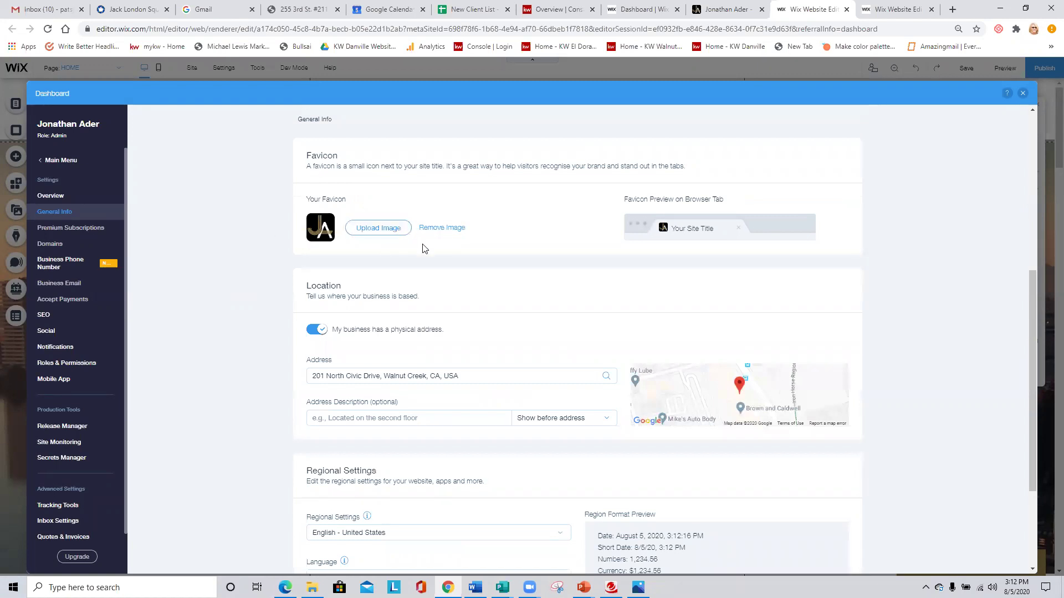
scroll(433, 255, "down", 3)
scroll(427, 259, "up", 8)
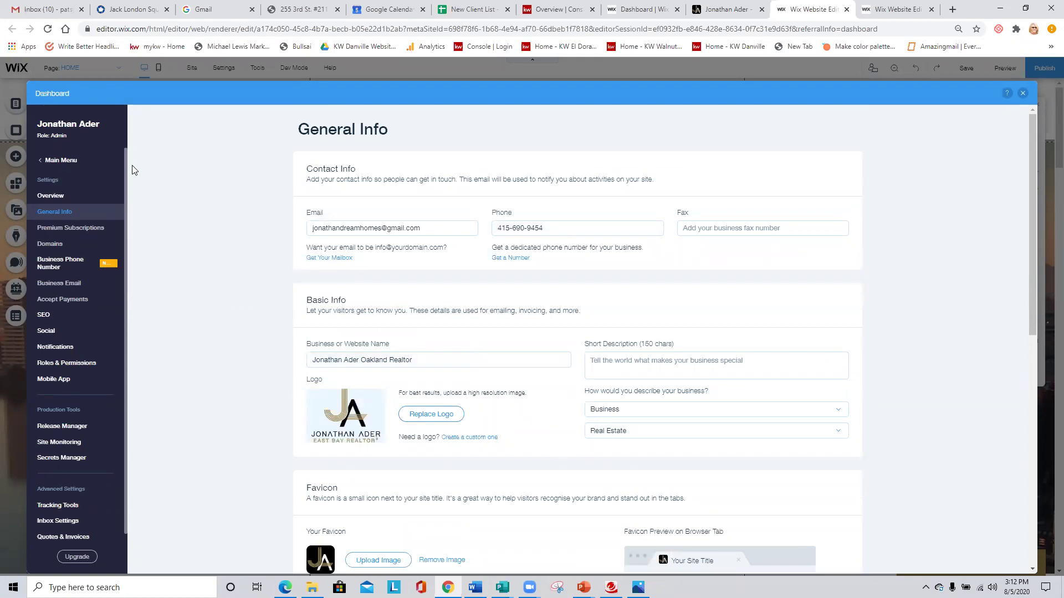
Go back through Main Menu to the Dashboard overview with its 7-day analytics.
left_click(59, 166)
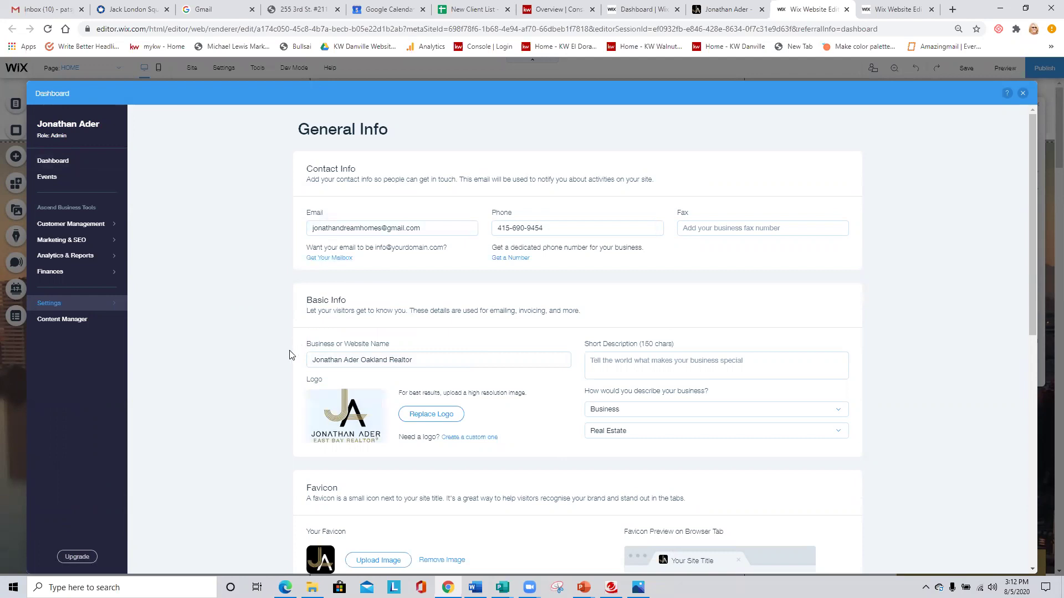
scroll(270, 348, "down", 2)
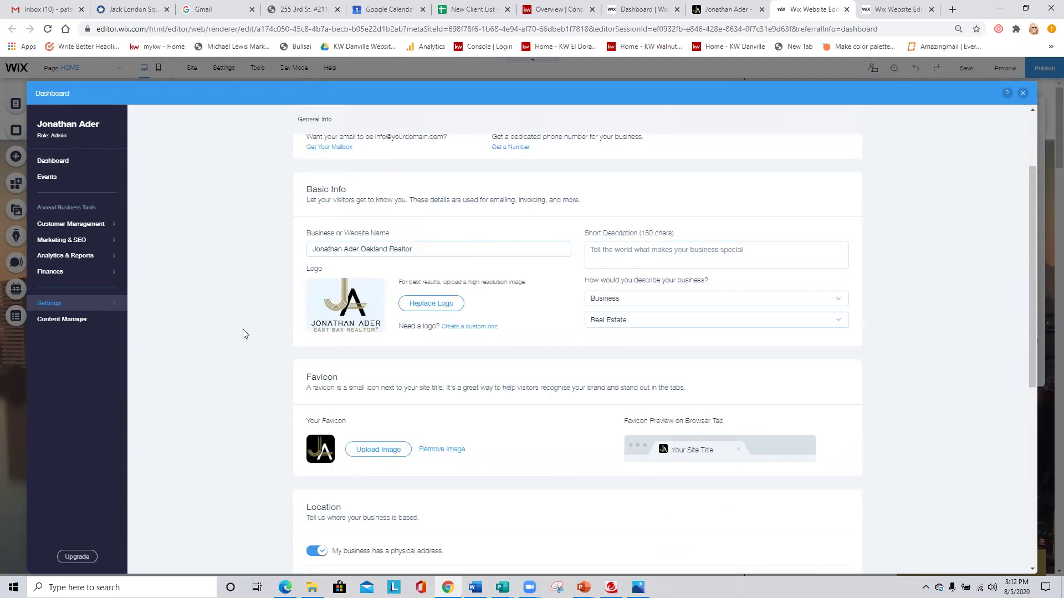
scroll(235, 318, "up", 2)
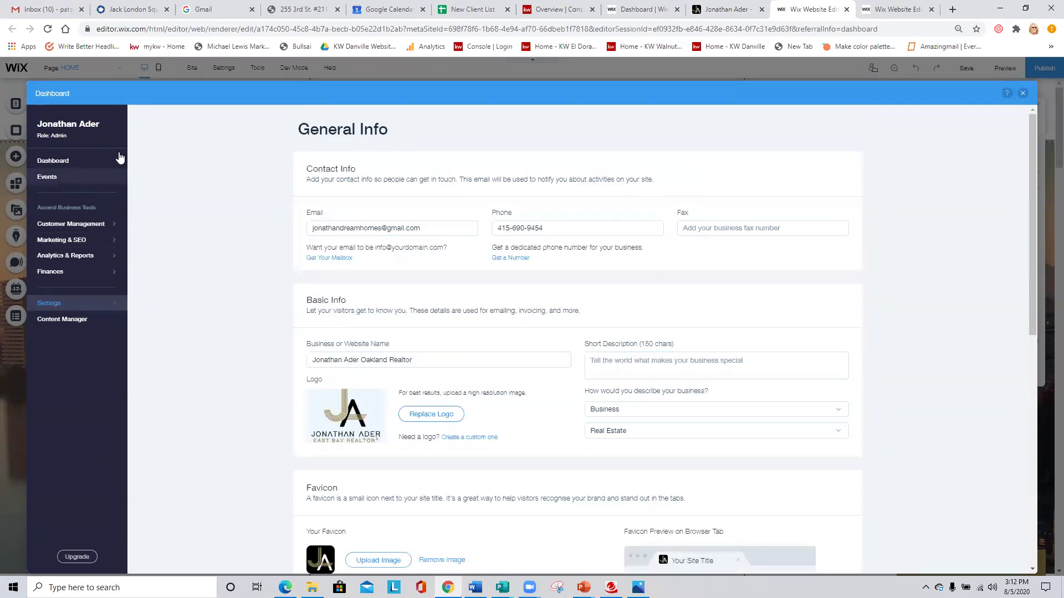
left_click(61, 162)
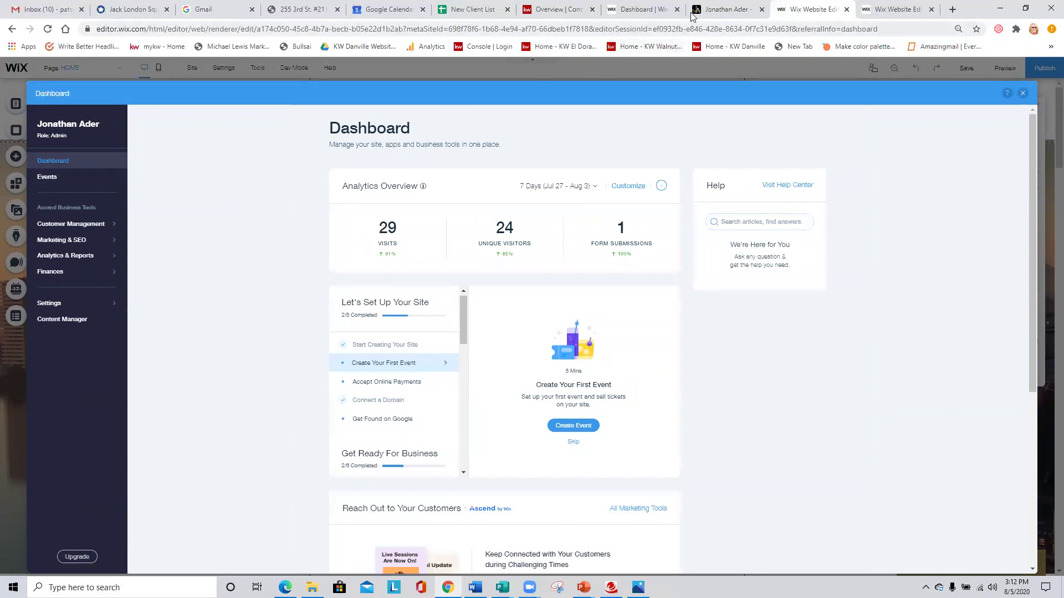
On the Dashboard tab, check the site's Inbox and view notifications from All Sites.
left_click(644, 9)
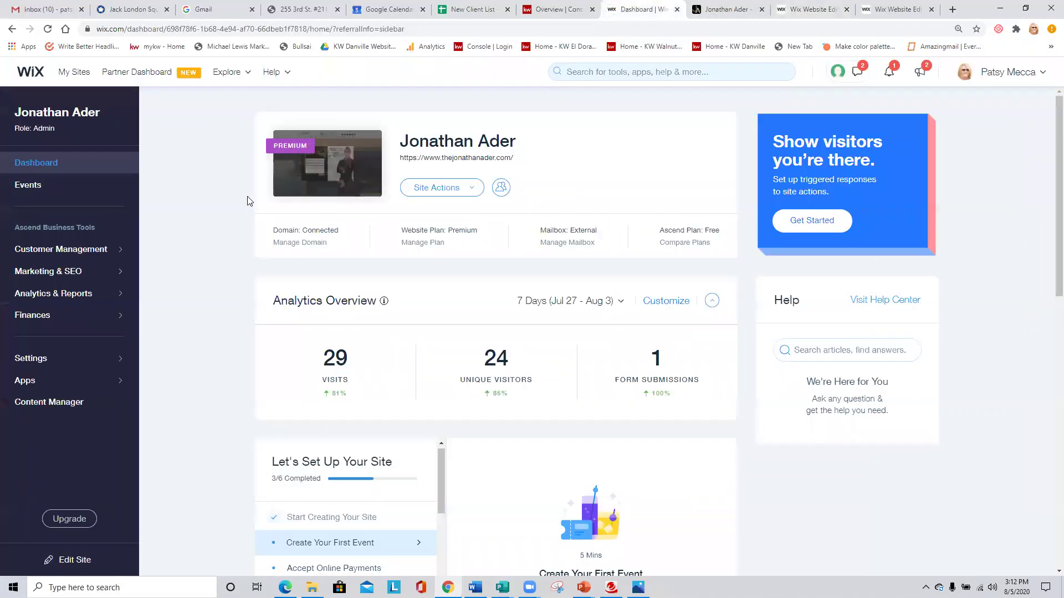
mouse_move(283, 243)
left_click(858, 74)
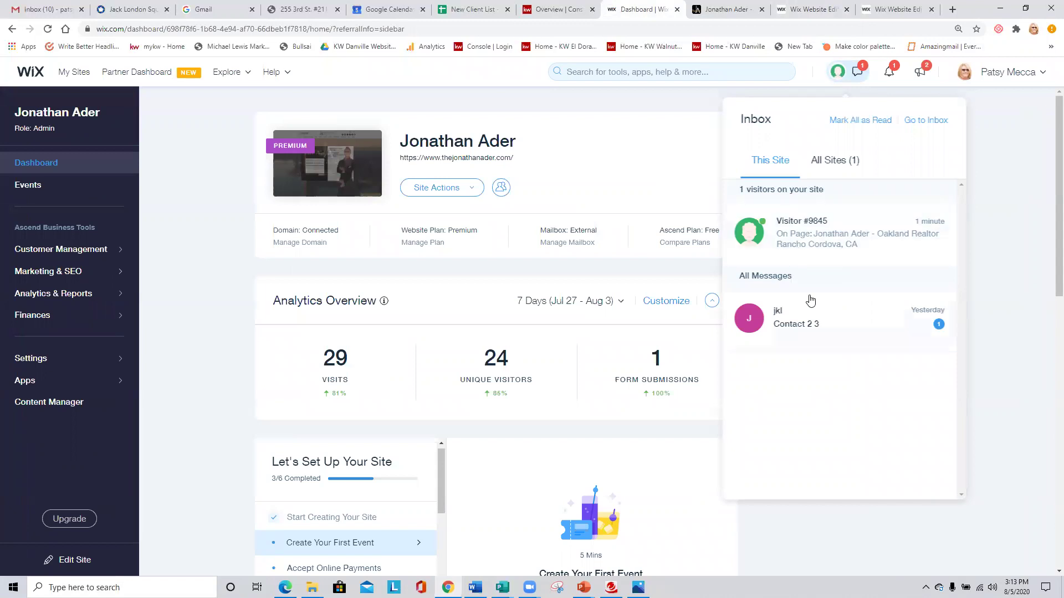
left_click(891, 75)
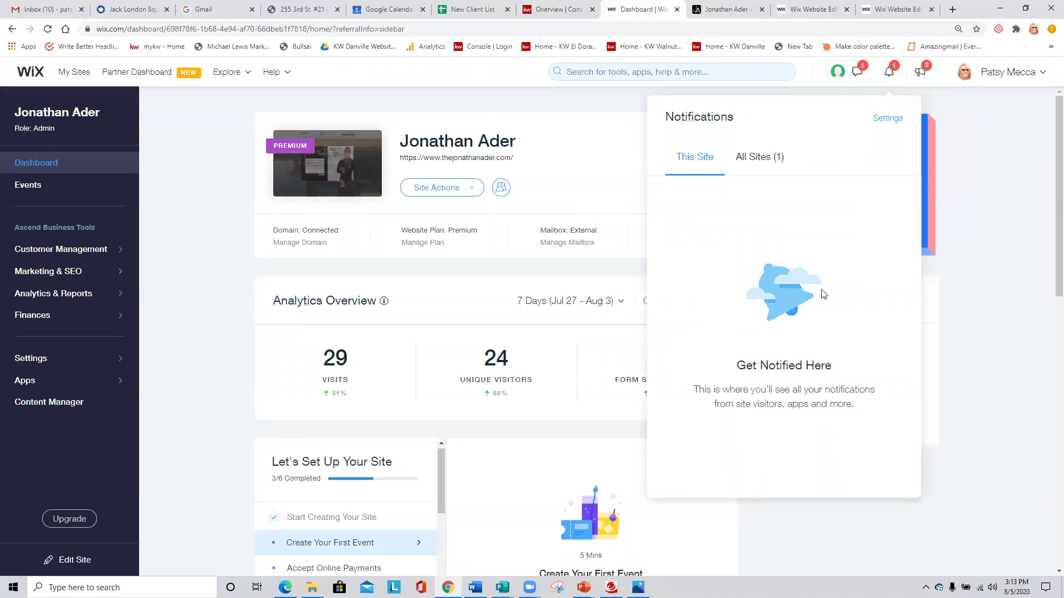
left_click(753, 161)
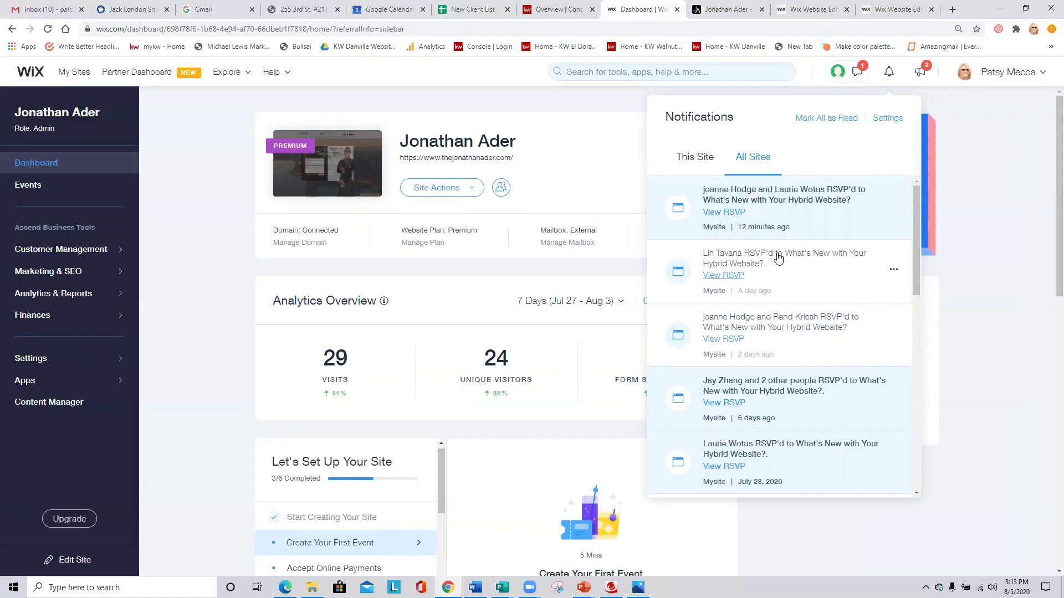
Bring up the New Releases product announcements and close the notifications list.
left_click(923, 71)
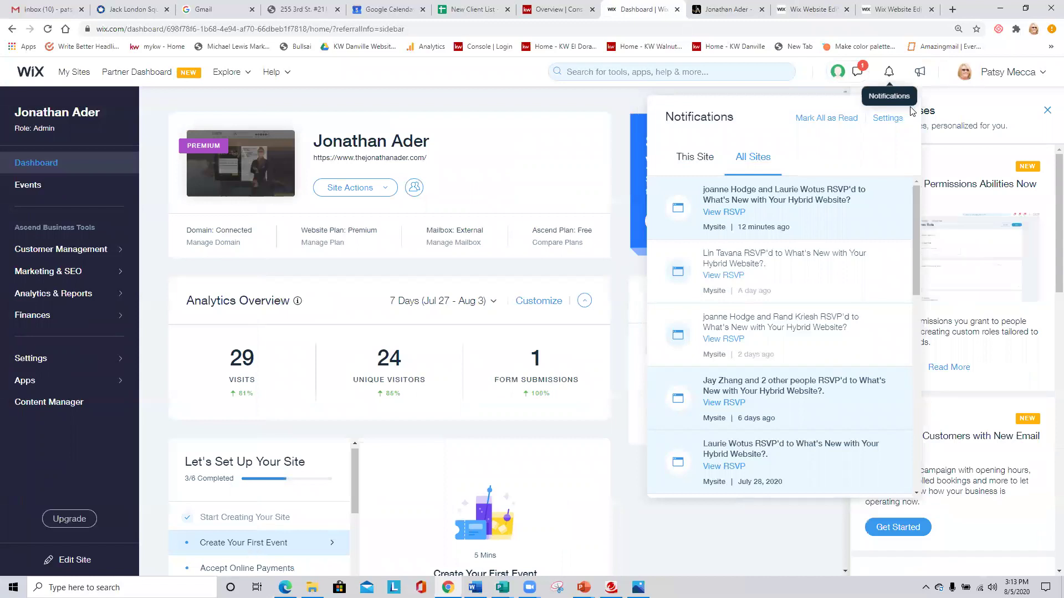
left_click(995, 112)
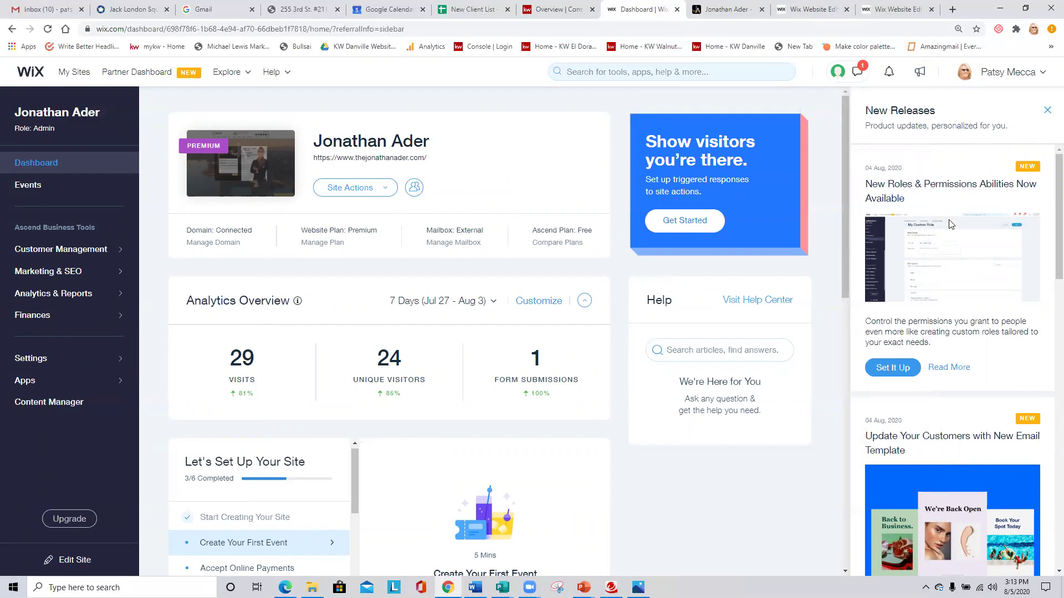
scroll(950, 224, "down", 10)
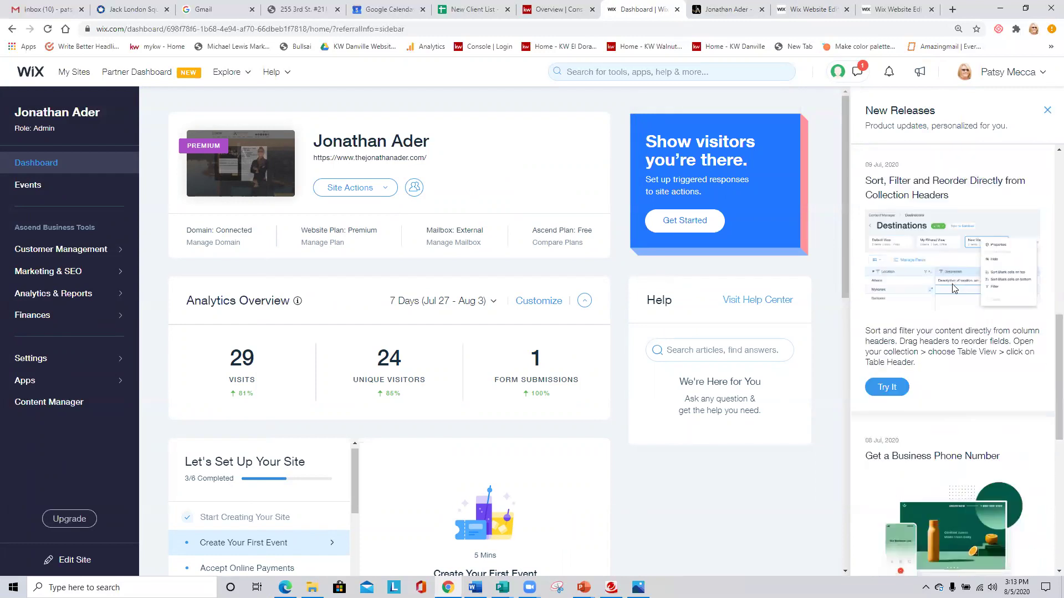
scroll(953, 288, "down", 2)
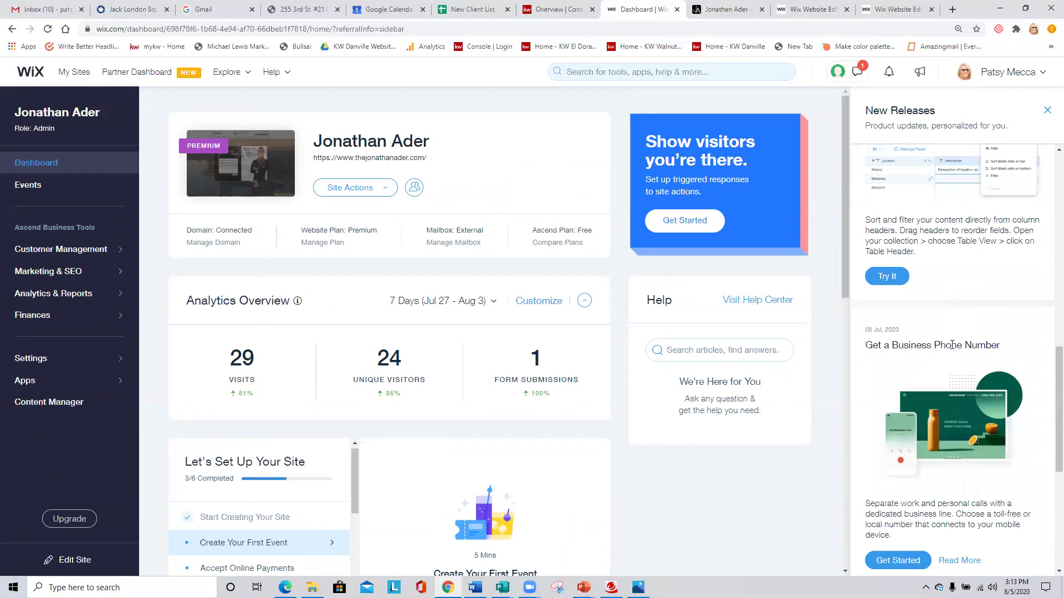
scroll(951, 344, "up", 3)
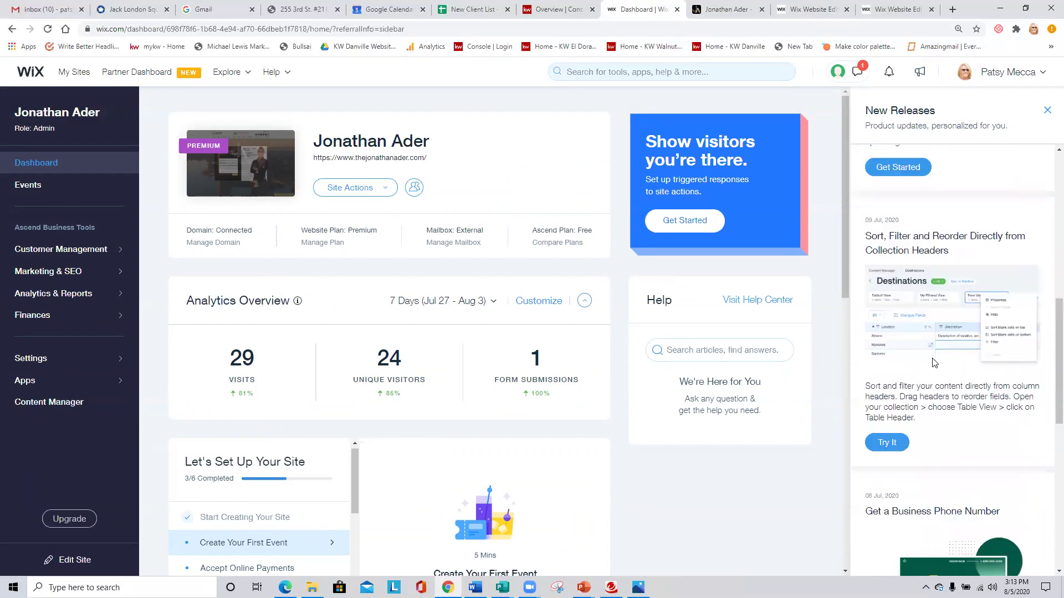
scroll(939, 359, "up", 1)
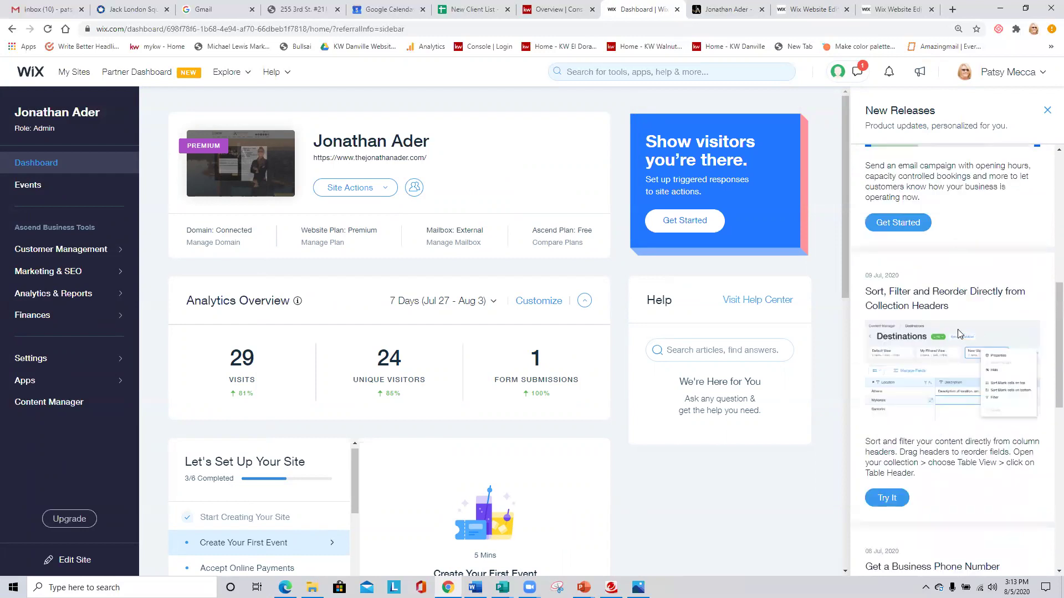
scroll(968, 332, "up", 3)
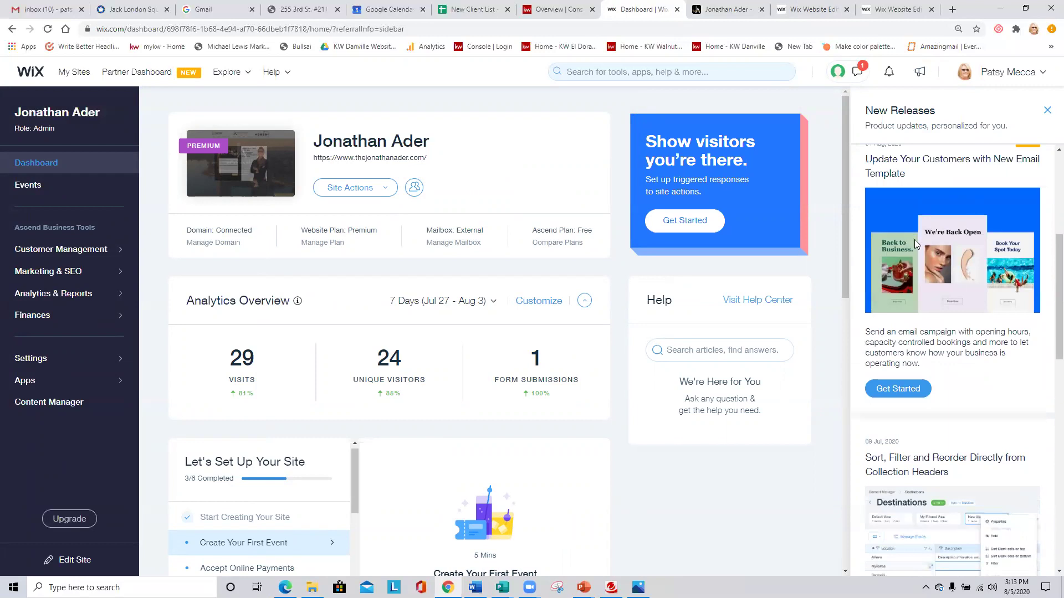
scroll(963, 285, "up", 4)
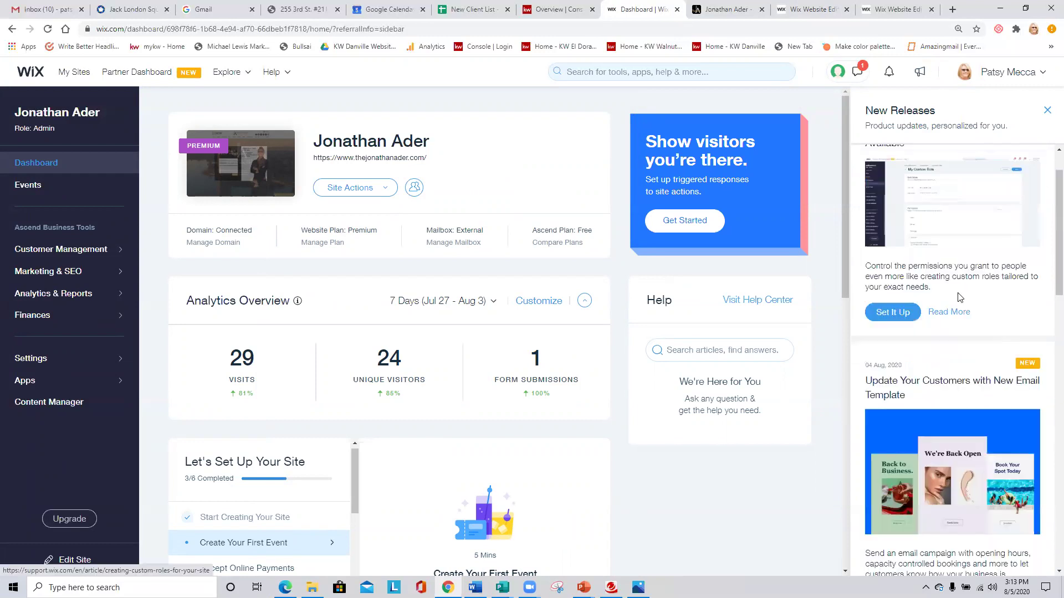
scroll(962, 296, "up", 1)
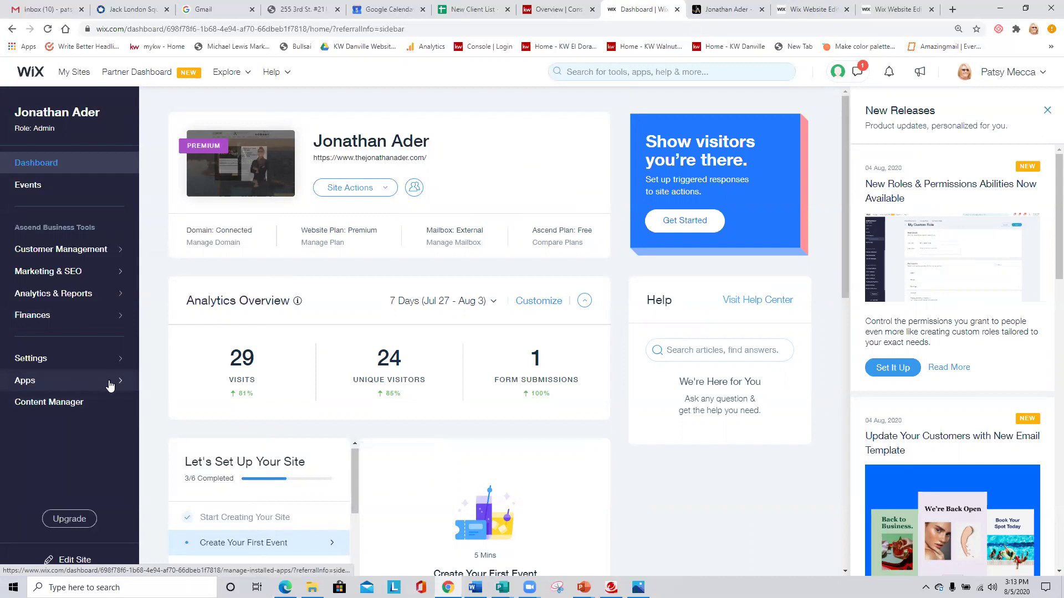
Open Apps, then the App Market, and browse Trending Now, Business Solutions and Team Picks.
left_click(113, 383)
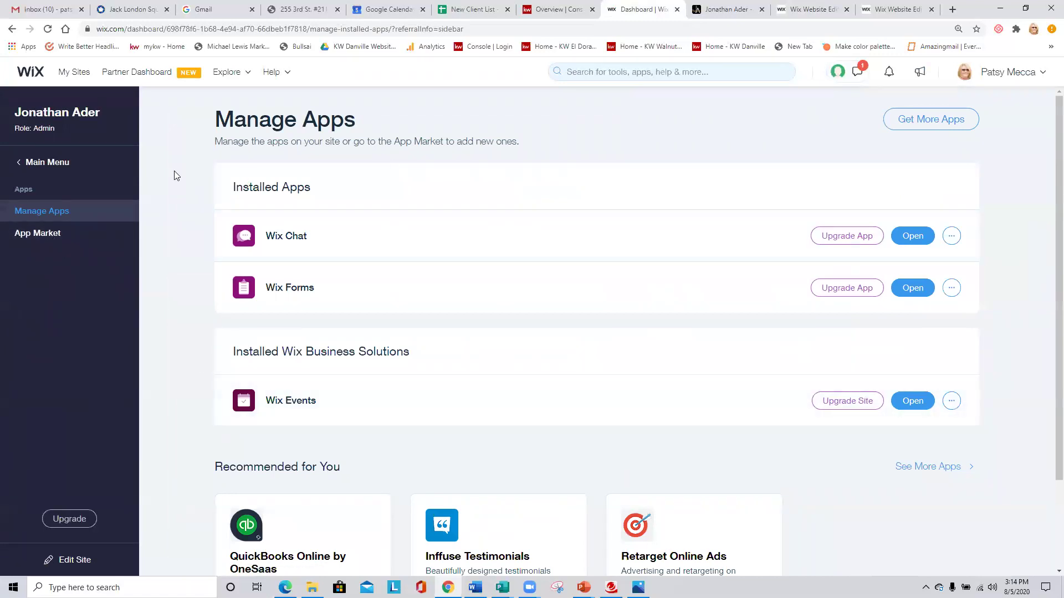
left_click(54, 238)
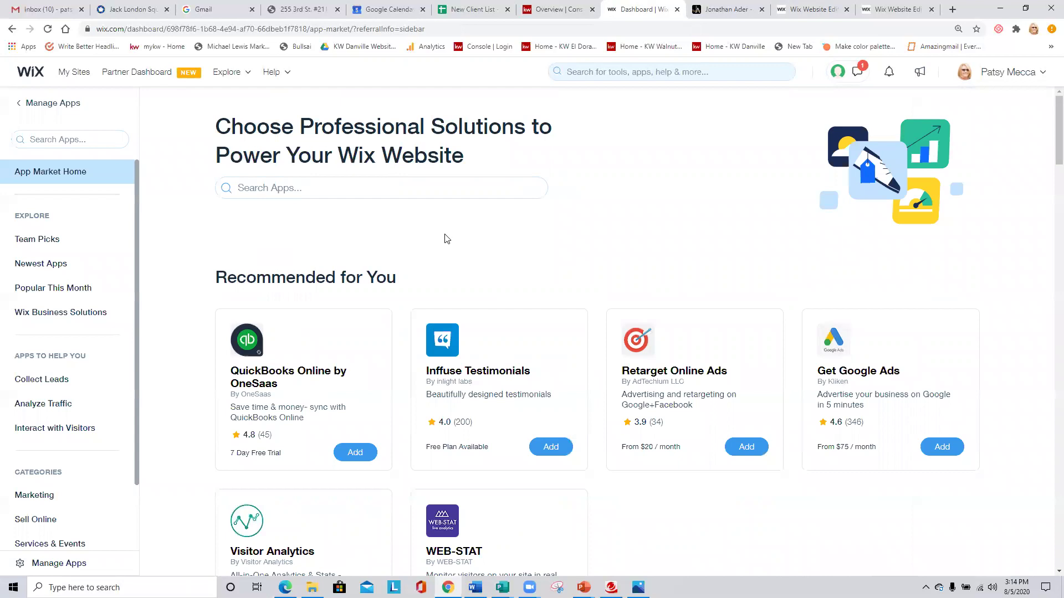
scroll(724, 297, "down", 2)
scroll(737, 299, "down", 3)
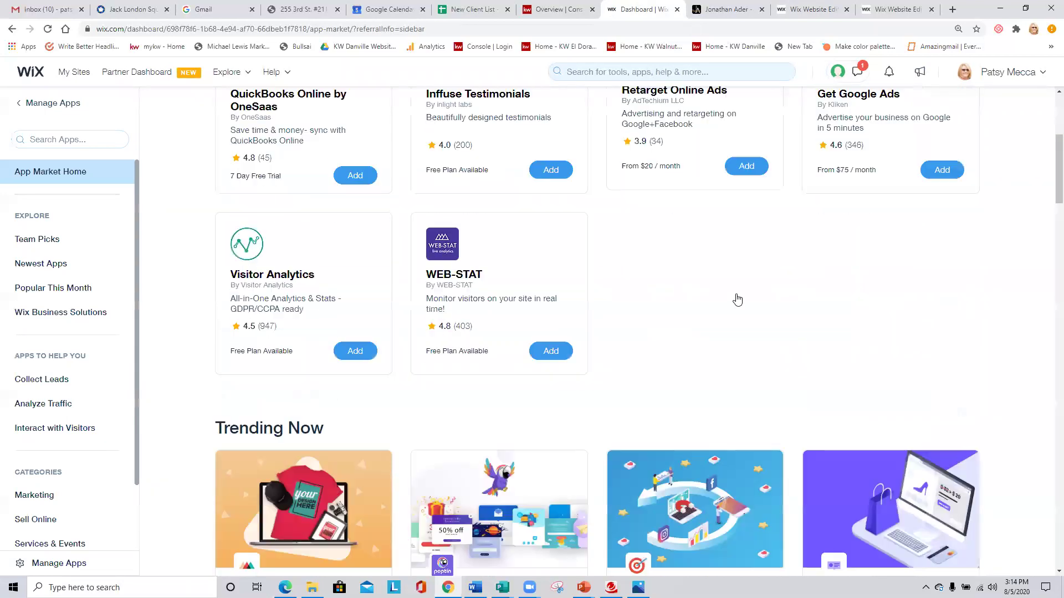
scroll(636, 303, "down", 6)
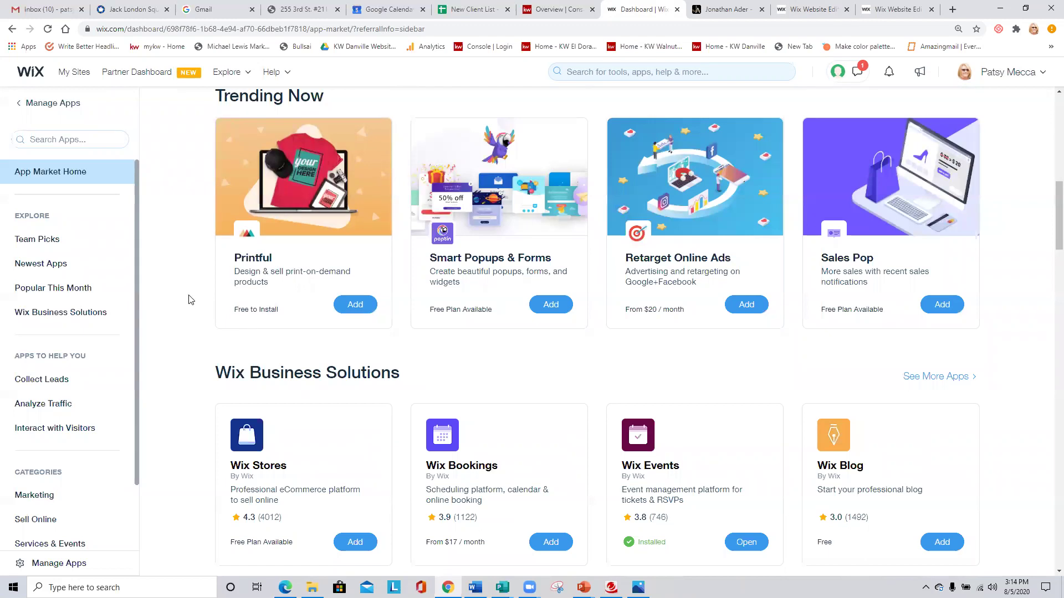
scroll(191, 300, "down", 5)
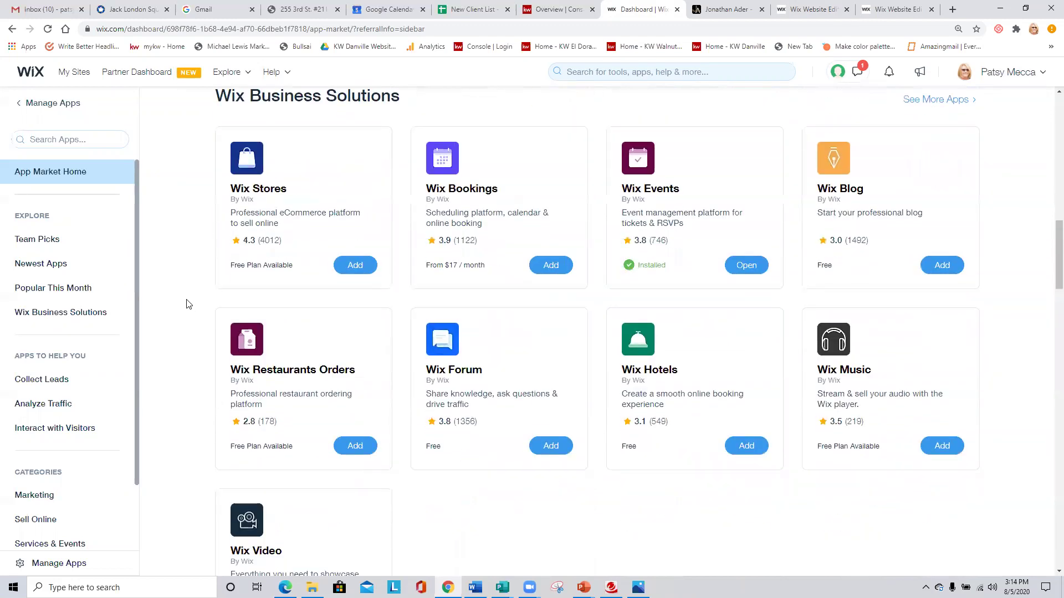
scroll(188, 305, "down", 4)
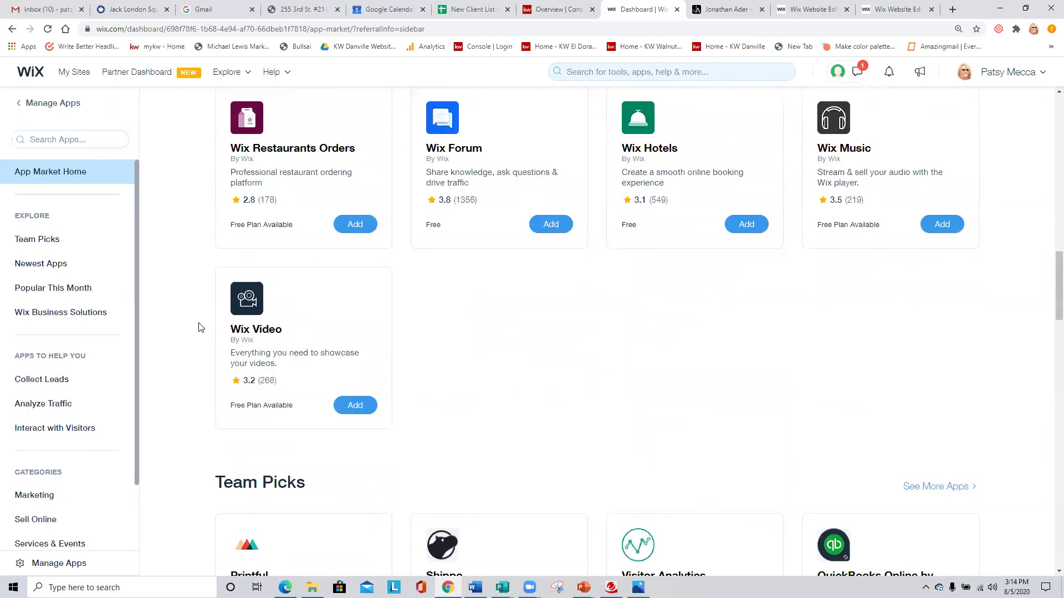
scroll(201, 328, "down", 5)
scroll(201, 327, "down", 2)
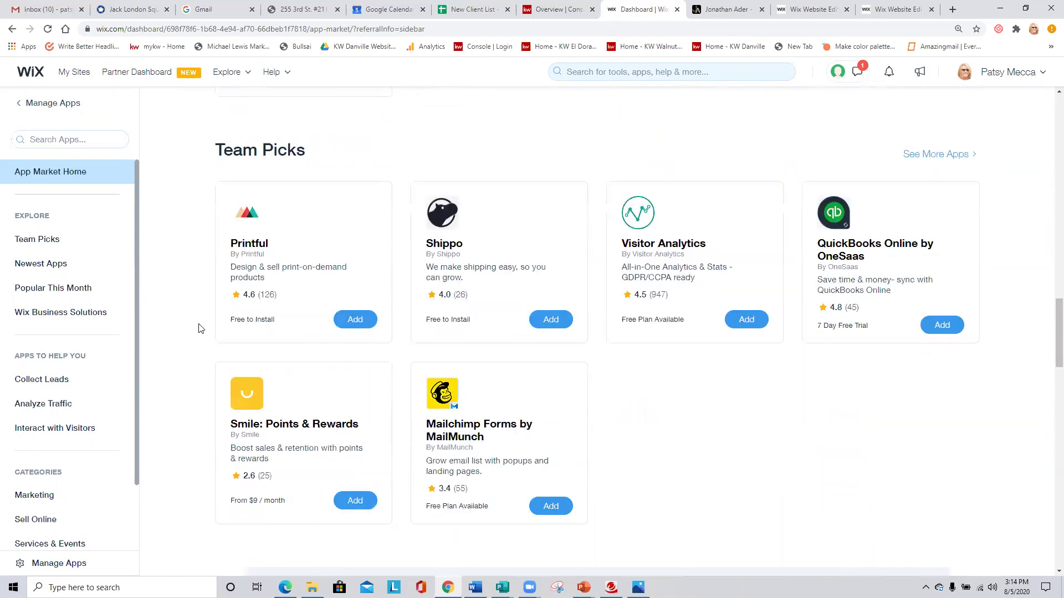
scroll(201, 328, "up", 5)
scroll(201, 328, "down", 6)
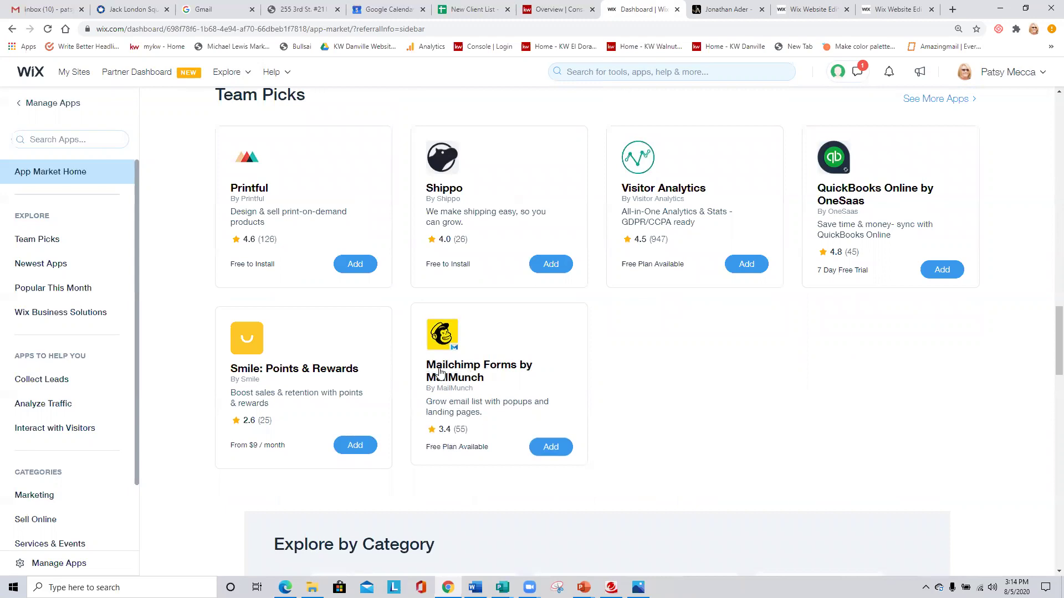
scroll(221, 337, "up", 4)
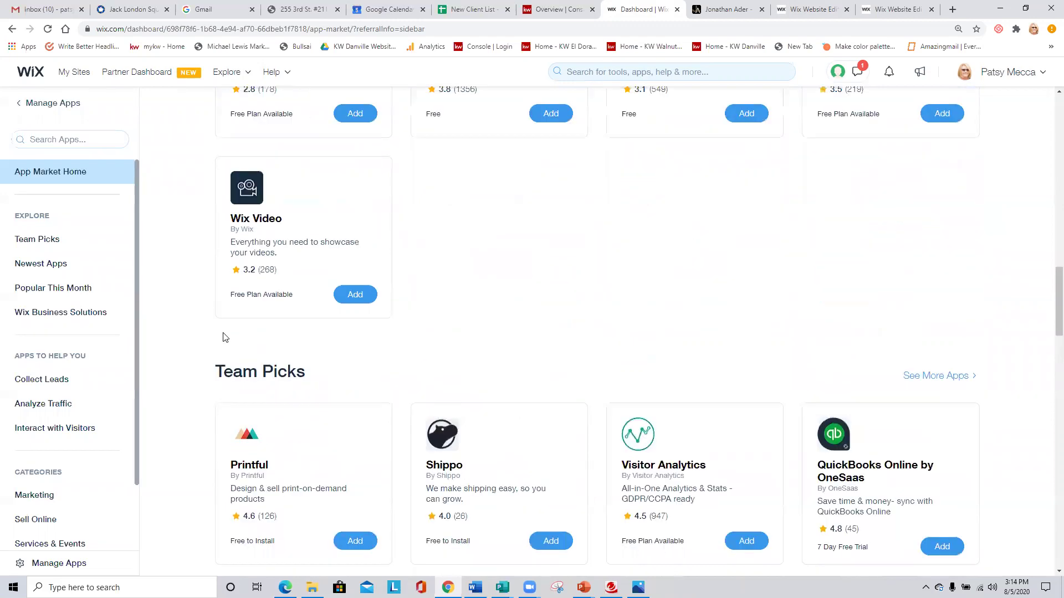
scroll(224, 337, "up", 5)
scroll(224, 337, "up", 11)
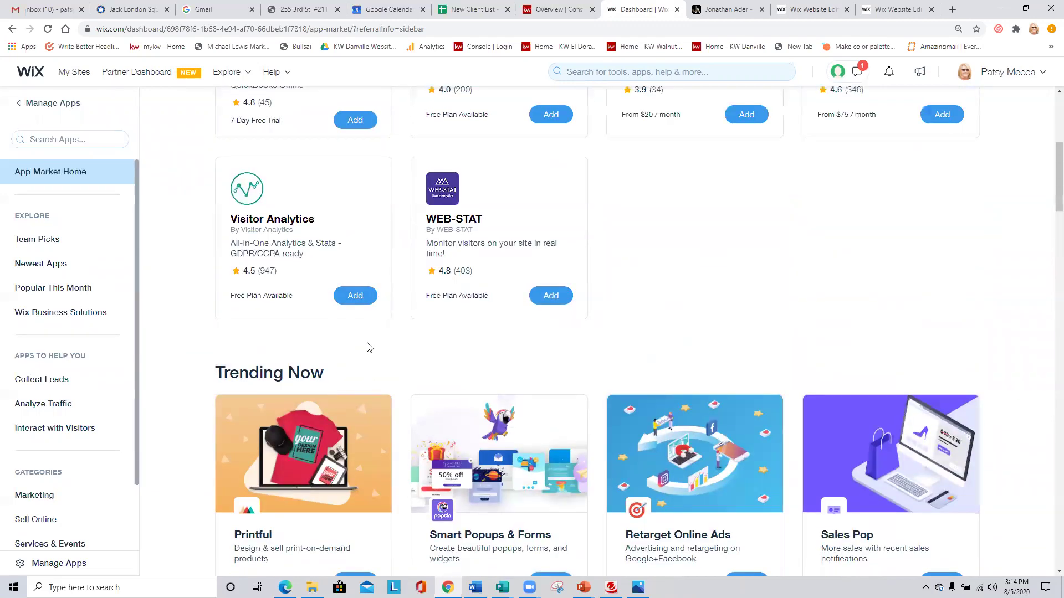
scroll(388, 344, "up", 6)
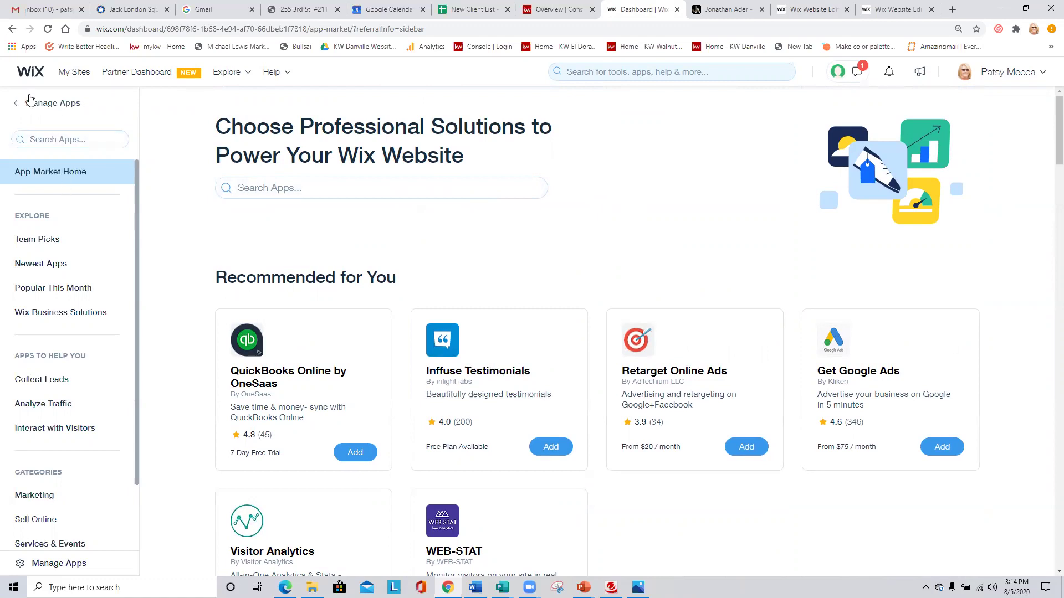
Back out via Manage Apps and Main Menu to the Dashboard home, then open Site Actions.
left_click(15, 103)
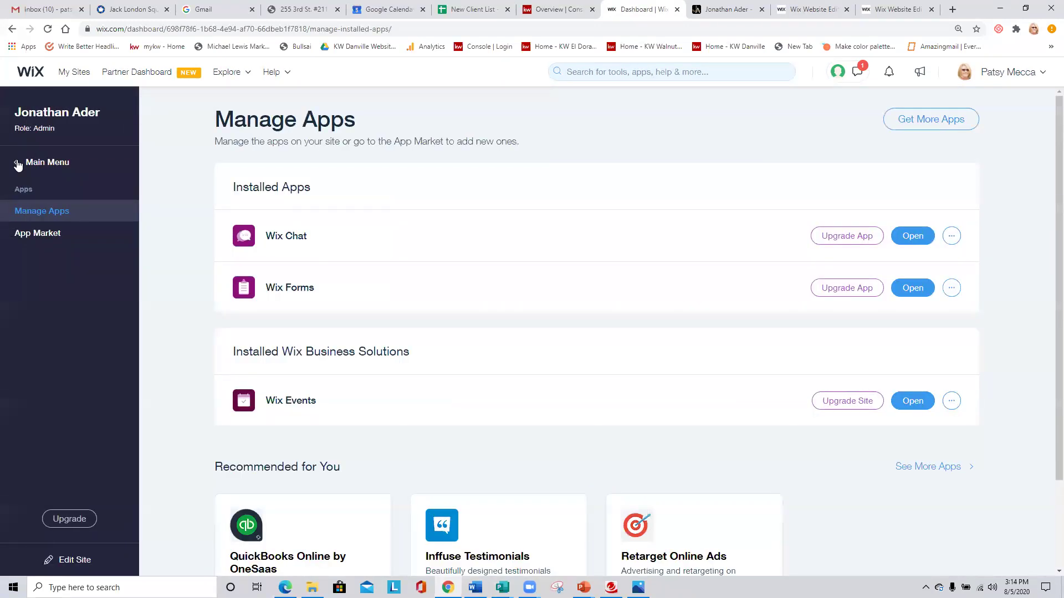
left_click(17, 164)
left_click(47, 162)
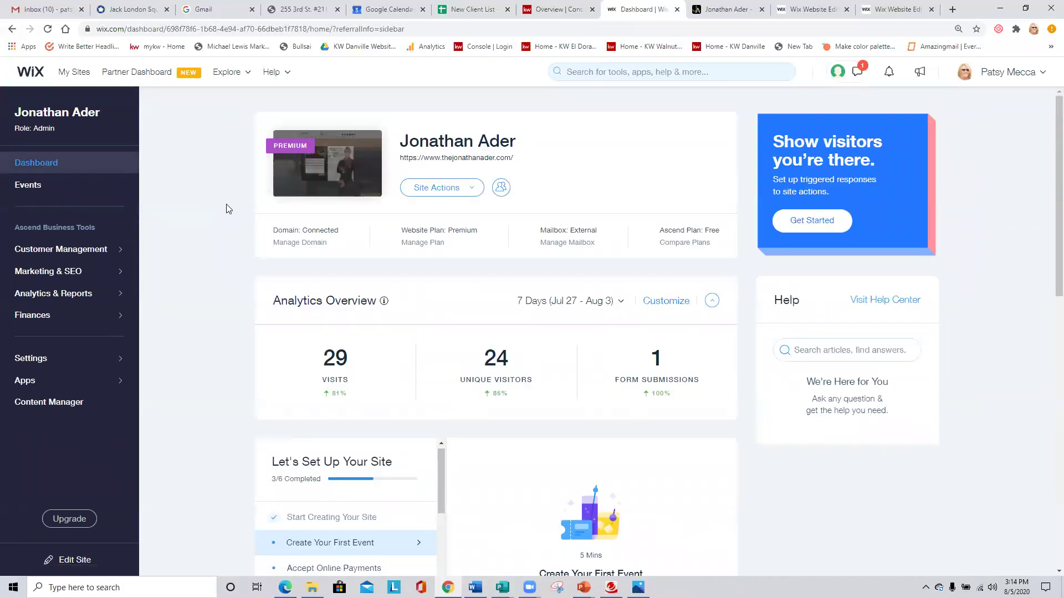
scroll(227, 211, "down", 2)
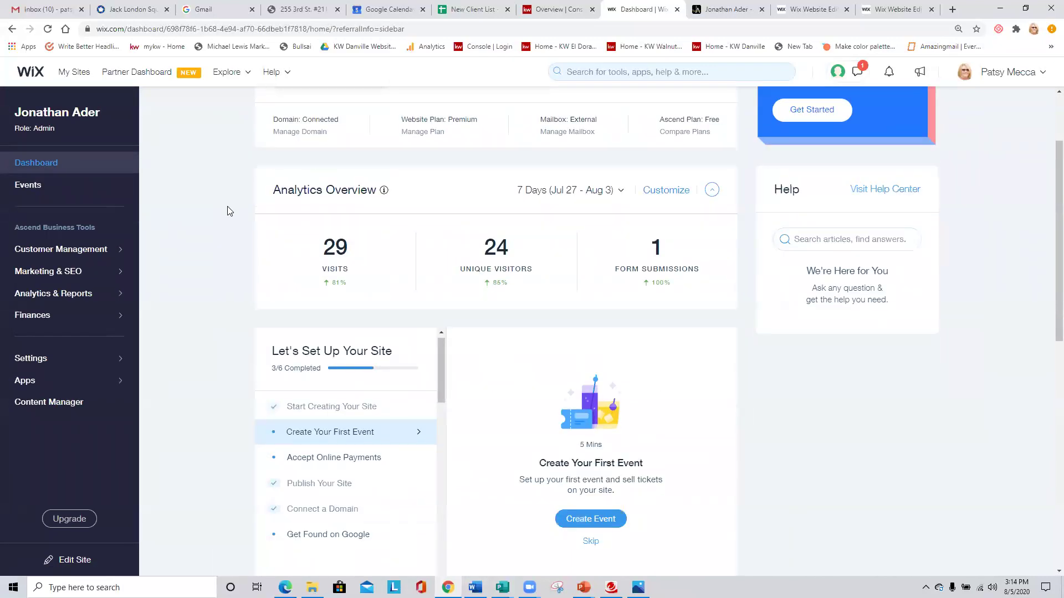
scroll(227, 211, "down", 9)
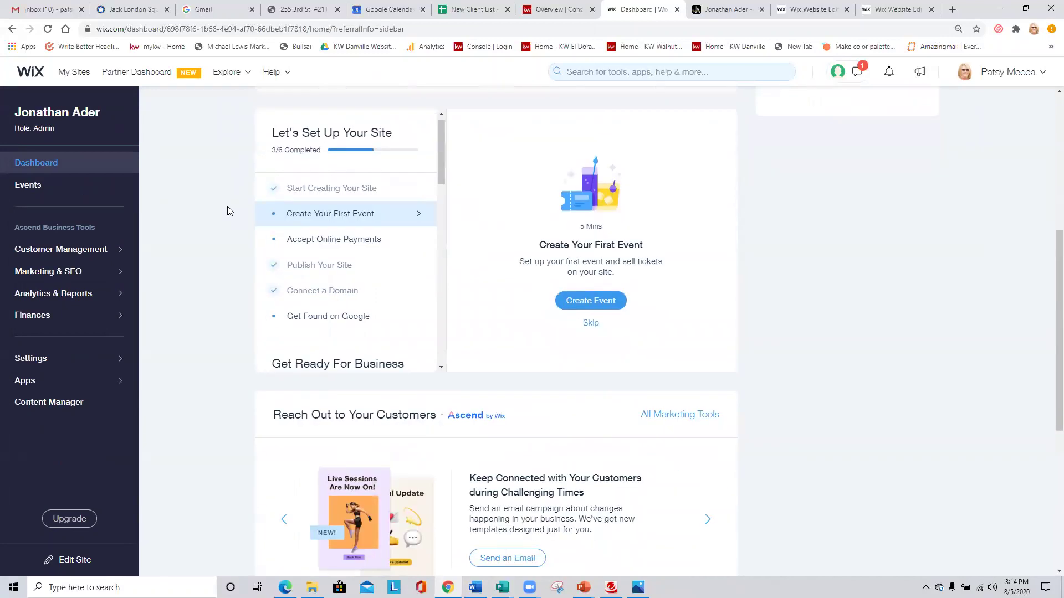
scroll(224, 208, "up", 10)
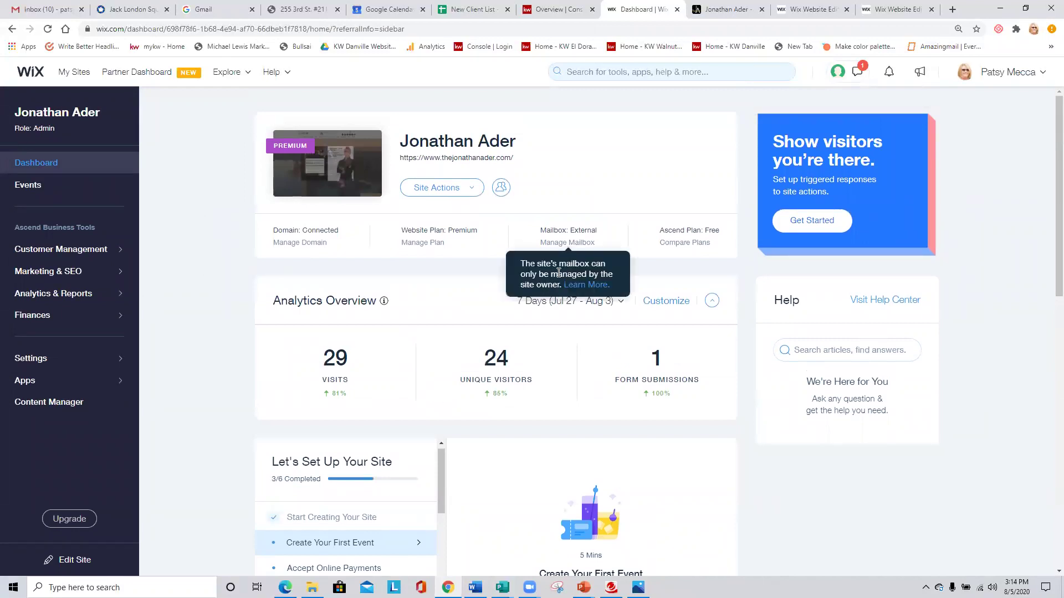
left_click(477, 189)
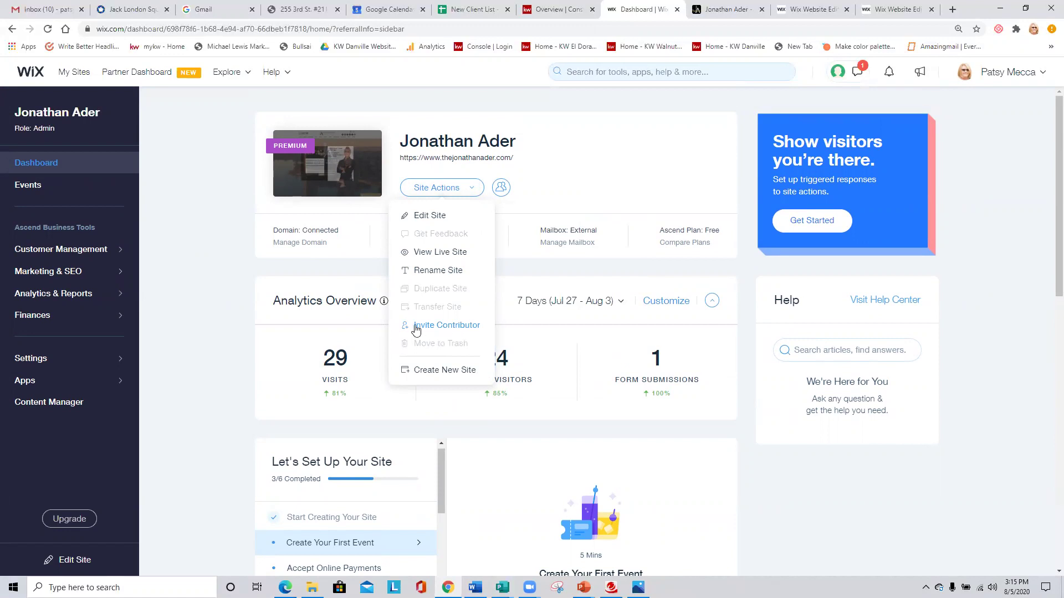
Close the Site Actions list and bring the live realtor website's Home page to the front.
left_click(201, 209)
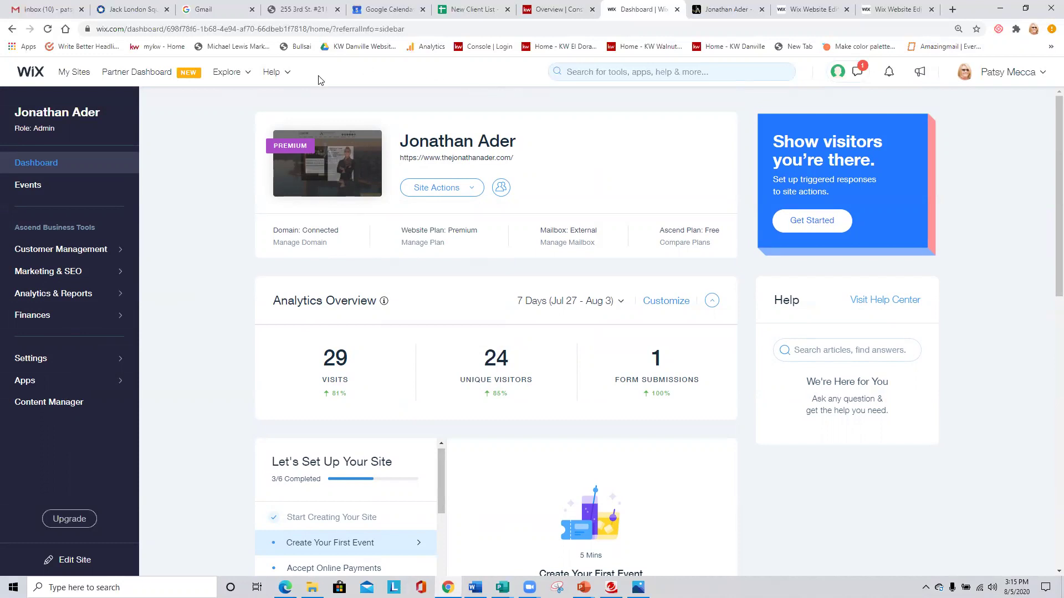
left_click(738, 9)
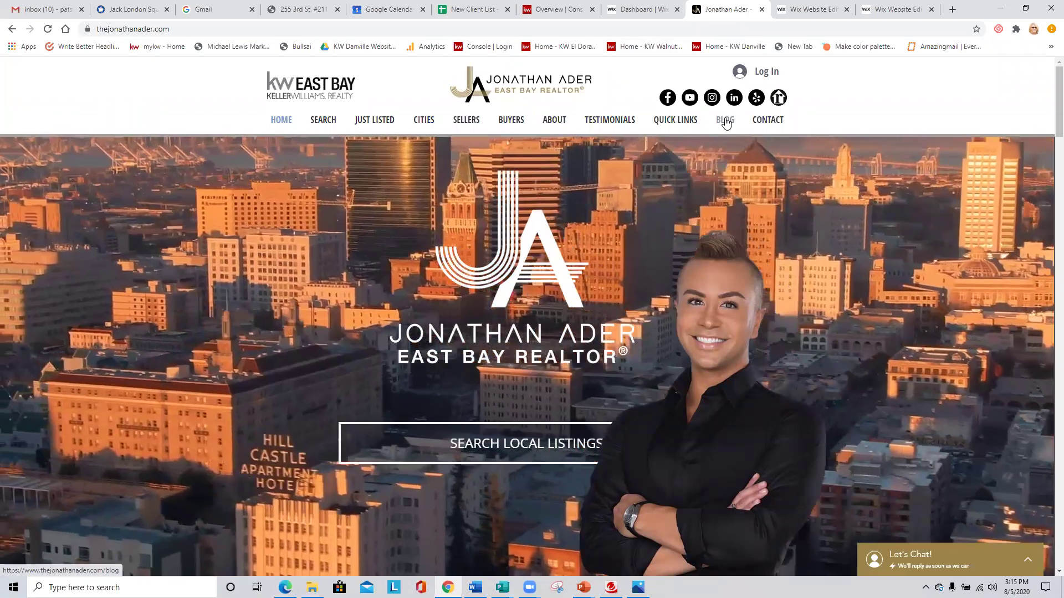
View the live site's Blog page, then load the other realtor's website in a new tab.
left_click(725, 120)
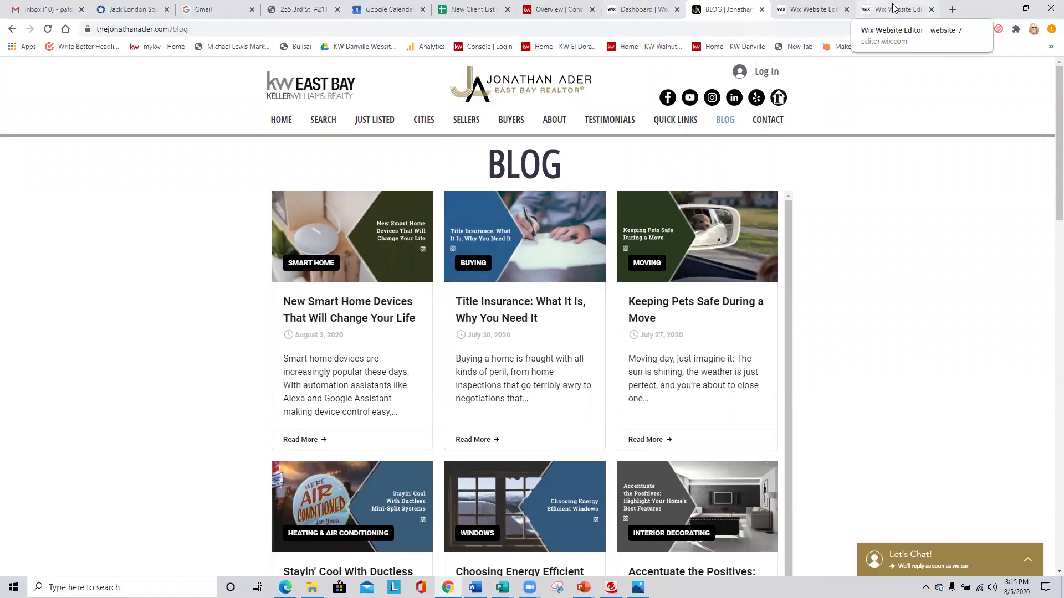
left_click(953, 9)
type("BERNADE")
key("Return")
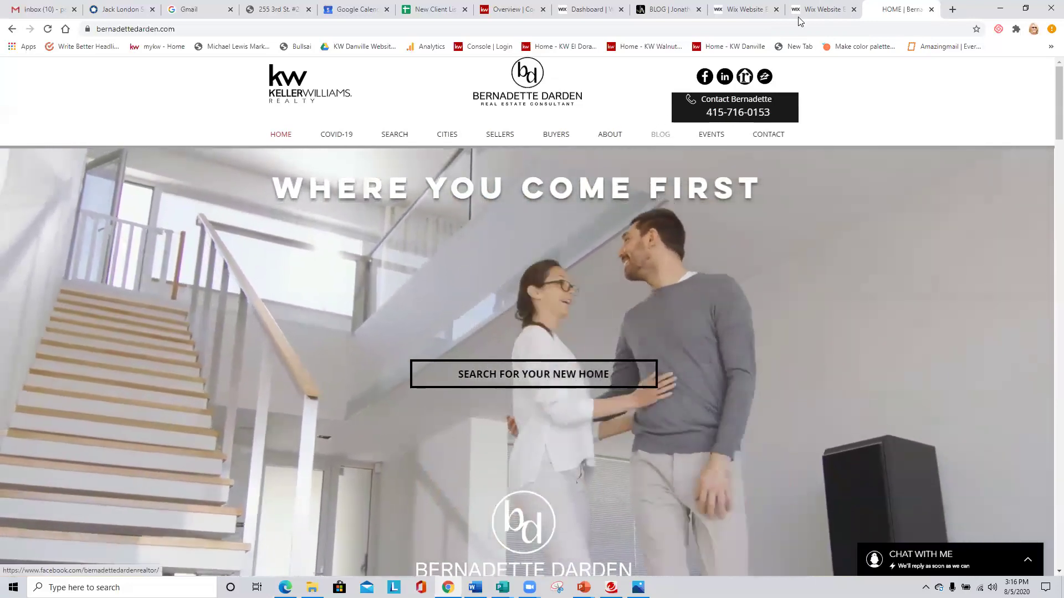
Go to the other realtor's Blog page and open 'Add Value to Your Home with These 9 DIY Improvements'.
left_click(757, 8)
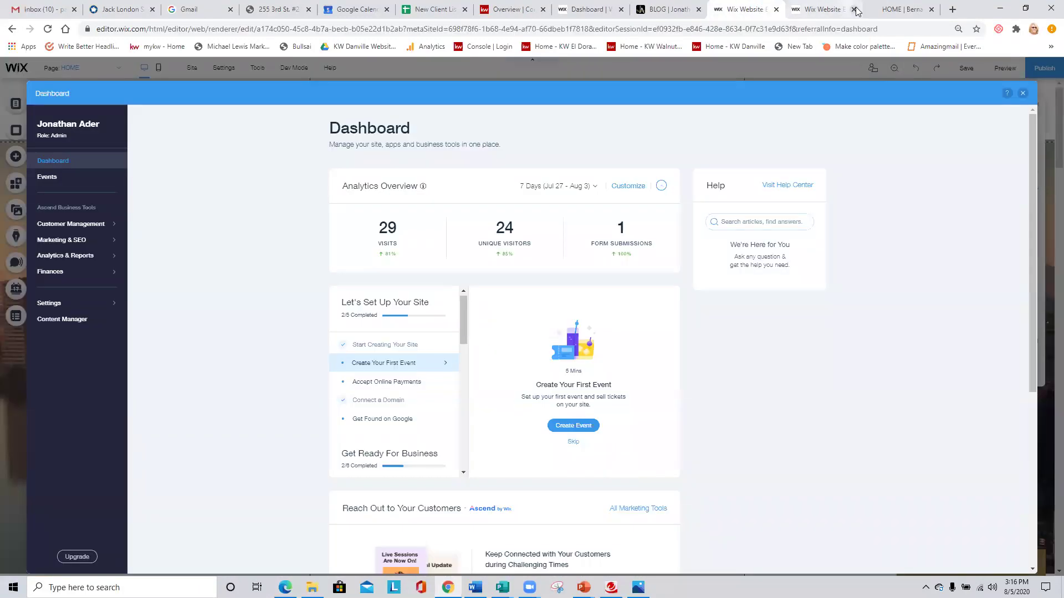
left_click(899, 8)
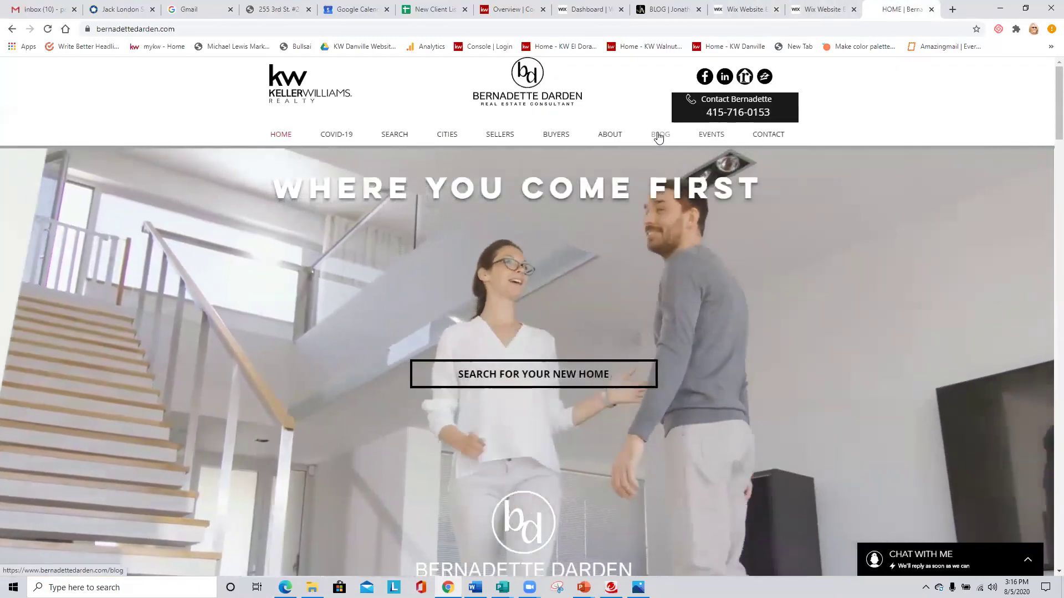
left_click(671, 161)
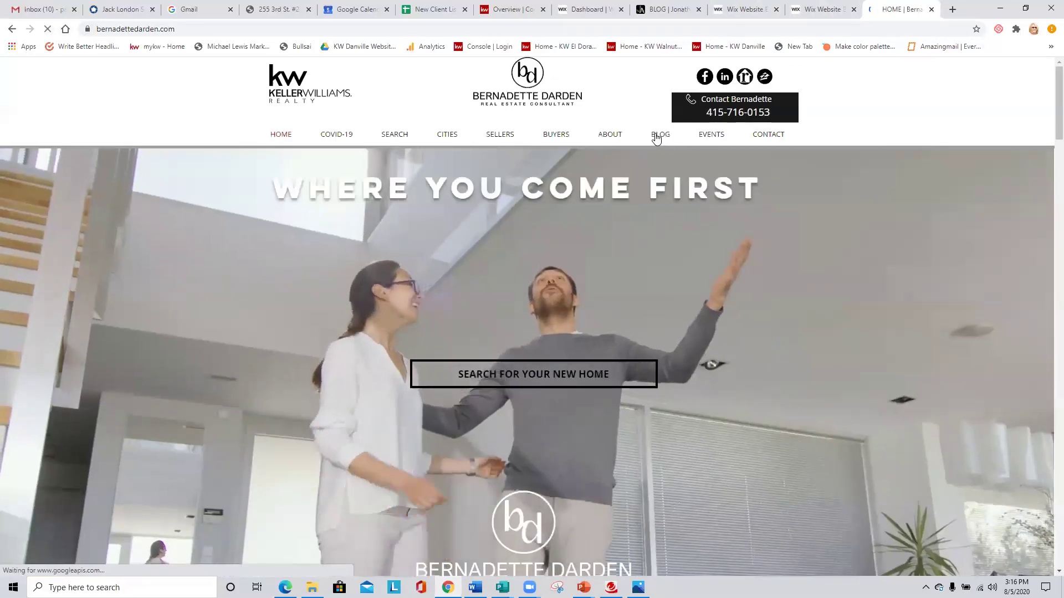
left_click(660, 139)
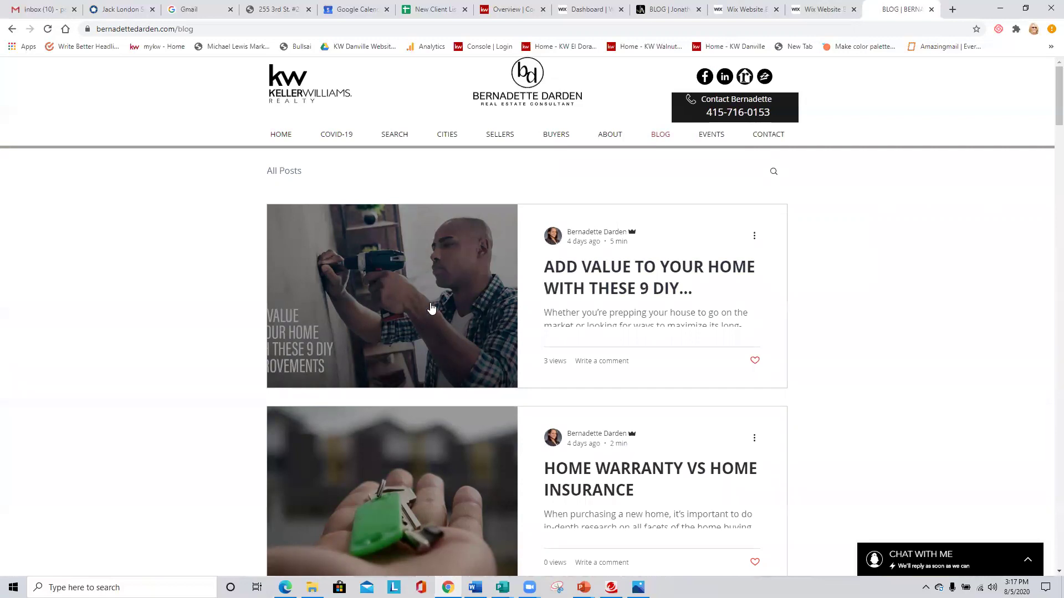
left_click(438, 306)
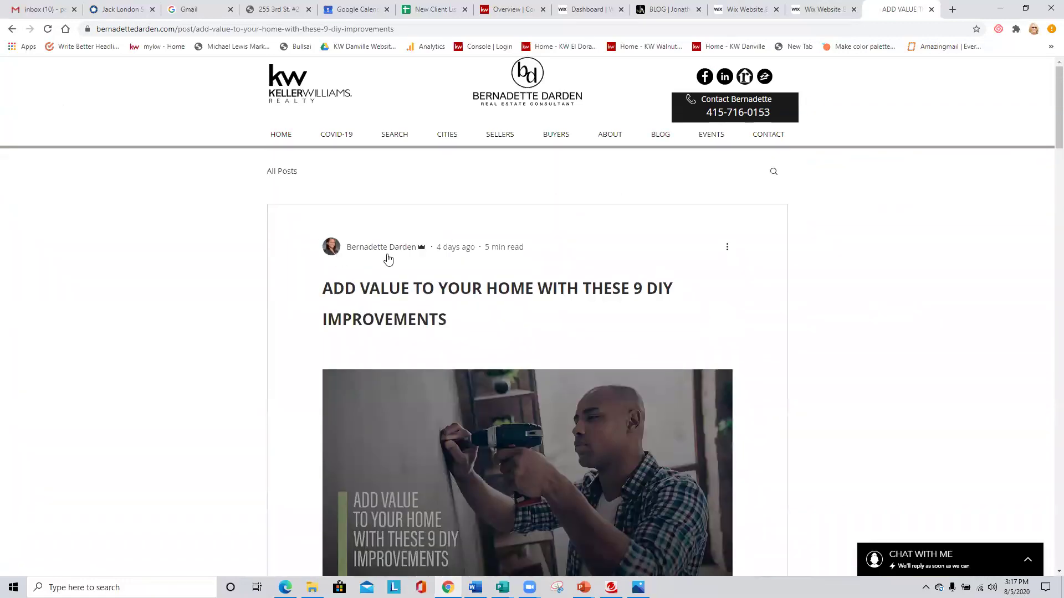
Scroll down through the DIY improvements article and back up.
scroll(562, 267, "down", 2)
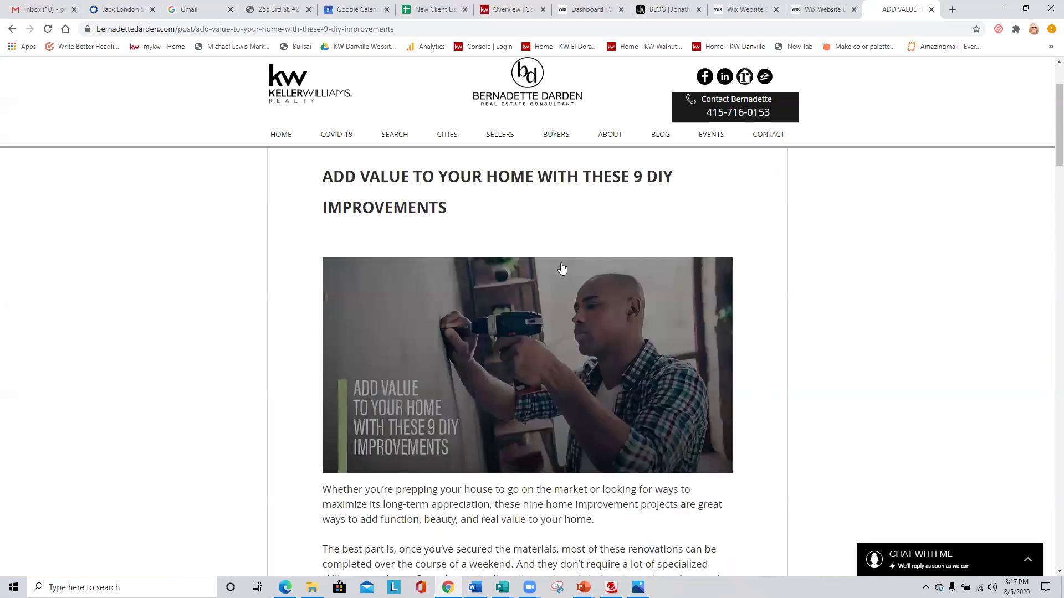
scroll(562, 268, "down", 12)
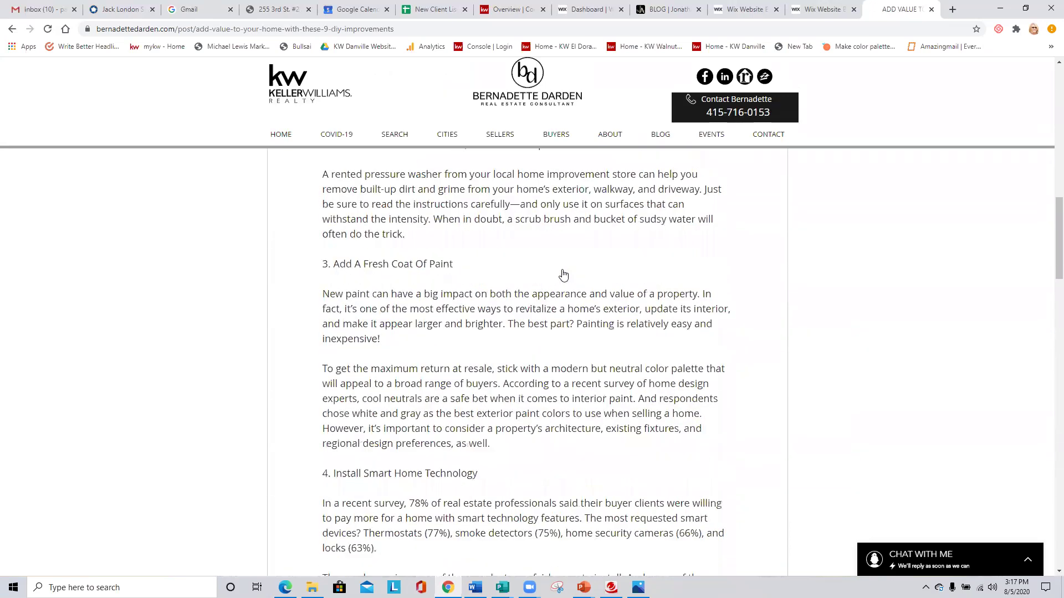
scroll(564, 275, "down", 18)
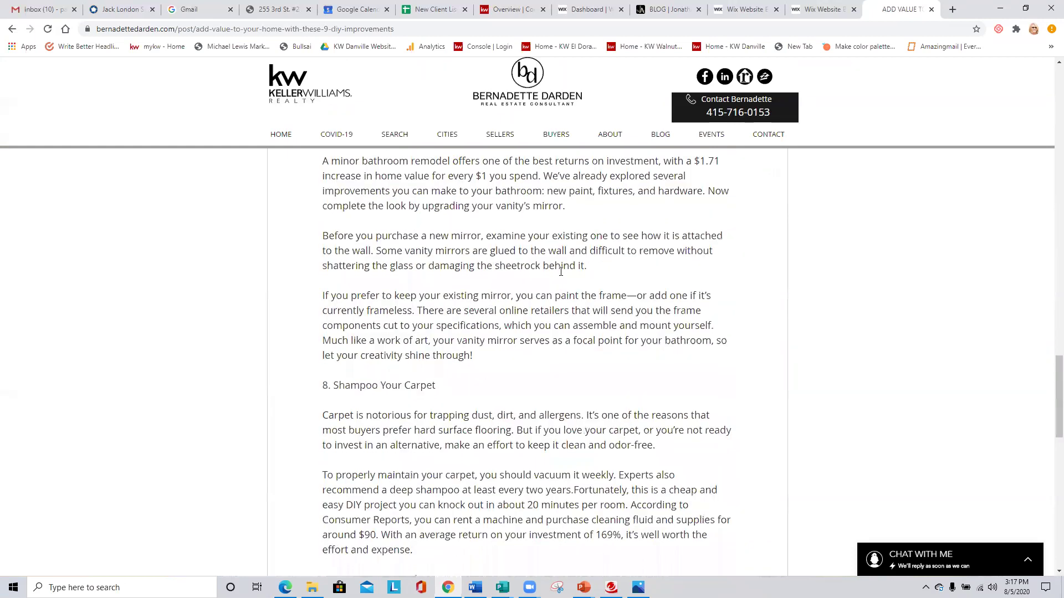
scroll(560, 271, "down", 10)
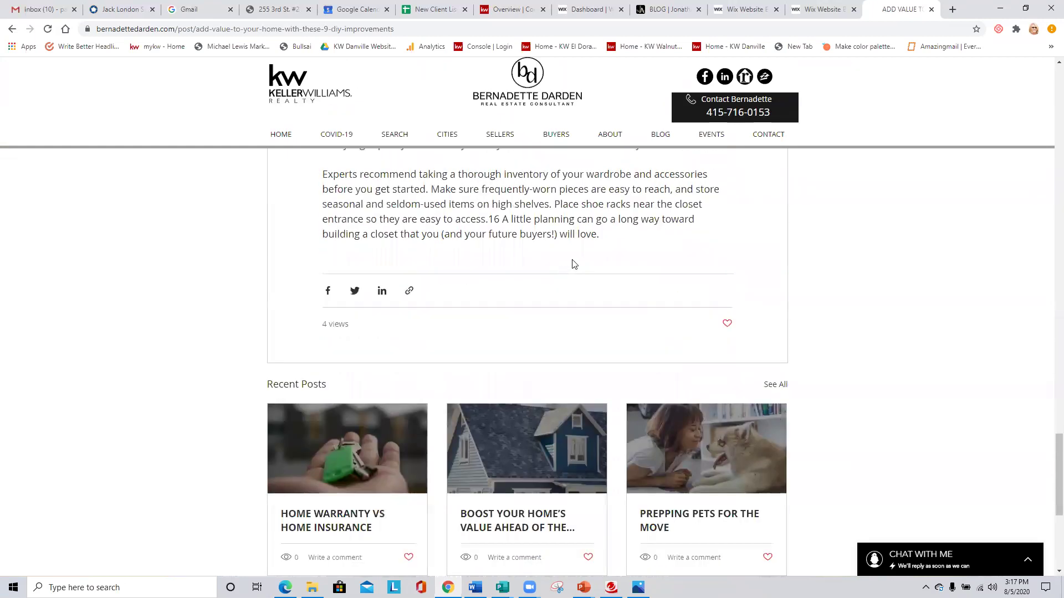
scroll(573, 264, "up", 20)
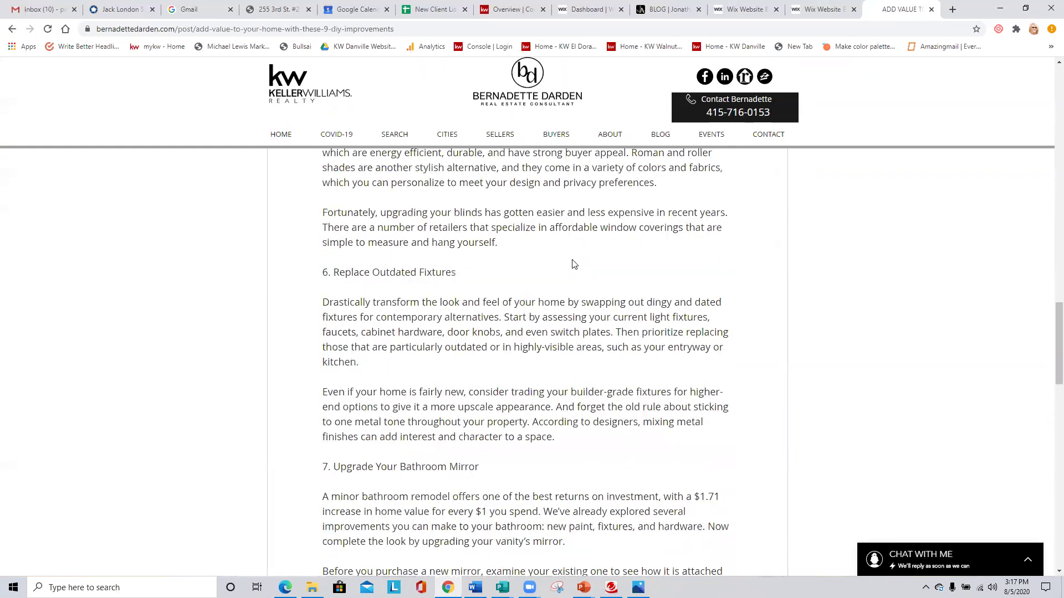
scroll(573, 264, "up", 15)
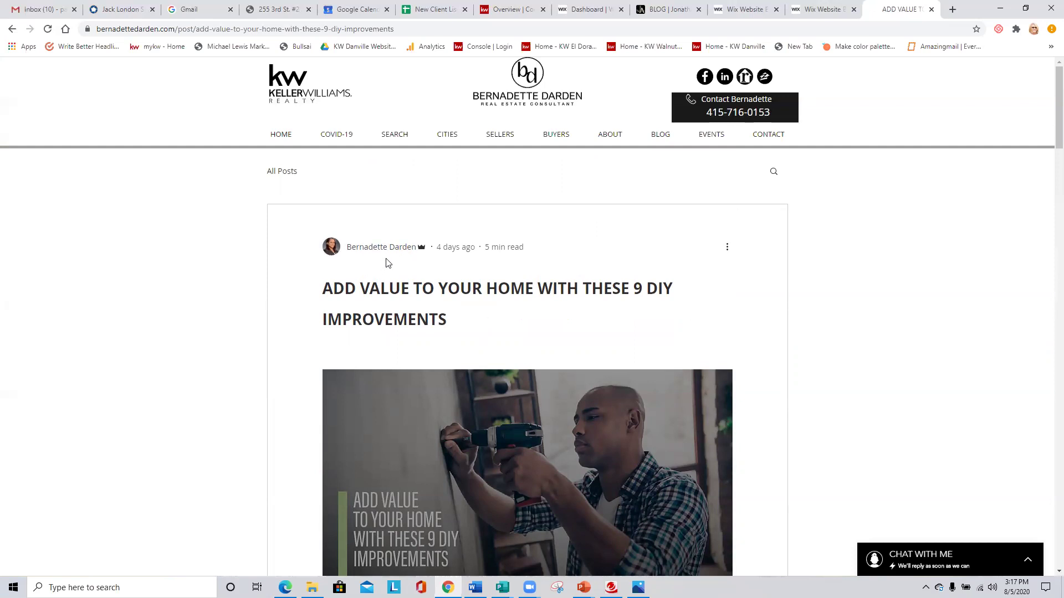
Switch back to the Wix Editor and close the Dashboard panel to reveal the realtor's Home page.
left_click(596, 10)
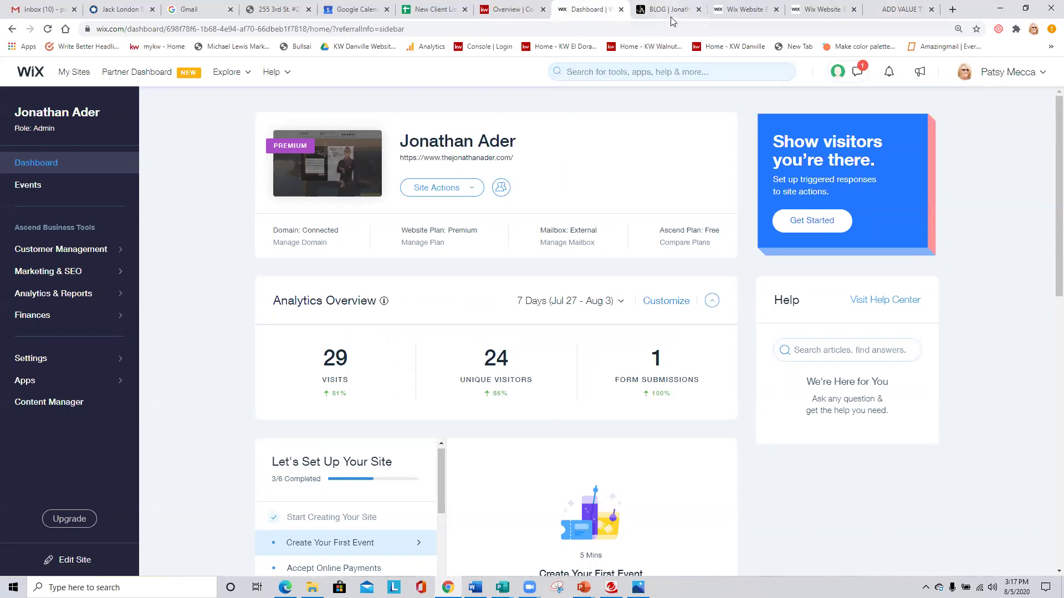
left_click(740, 10)
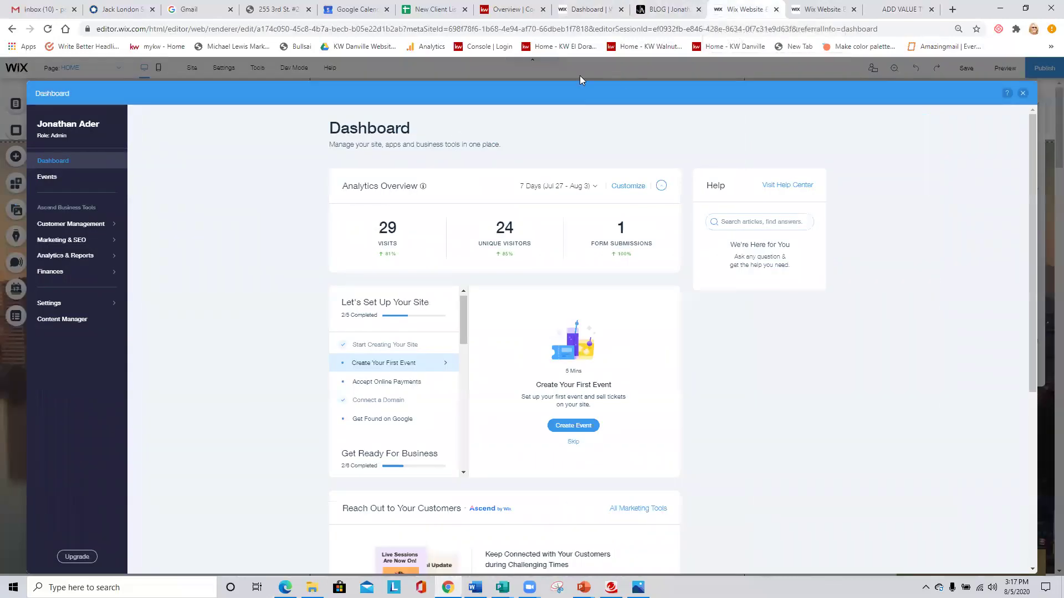
left_click(1024, 94)
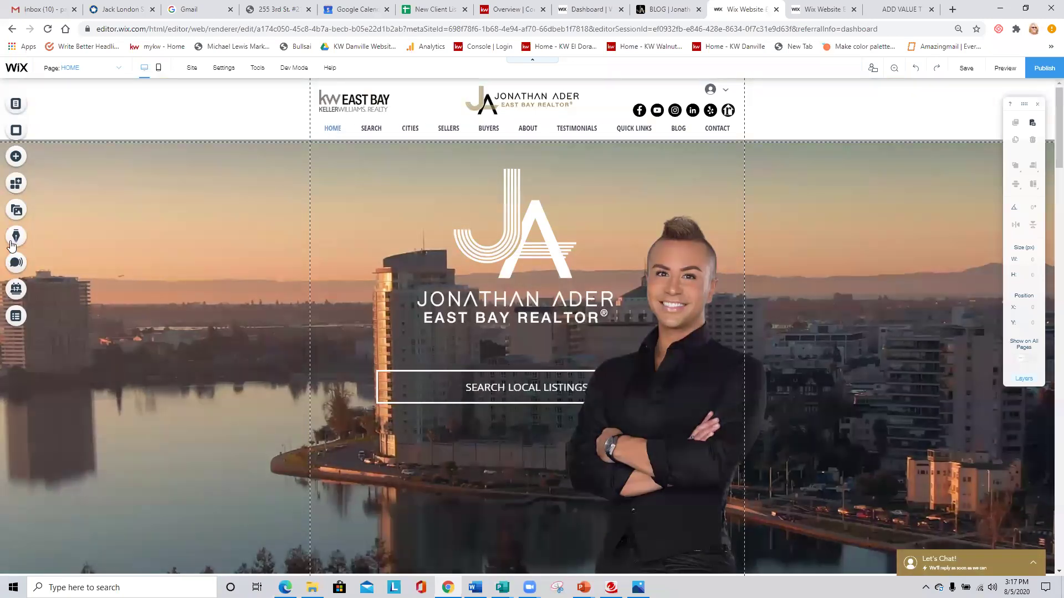
Preview the Start a Blog panel from the sidebar, close it, and return to the Dashboard | Wix tab.
left_click(15, 237)
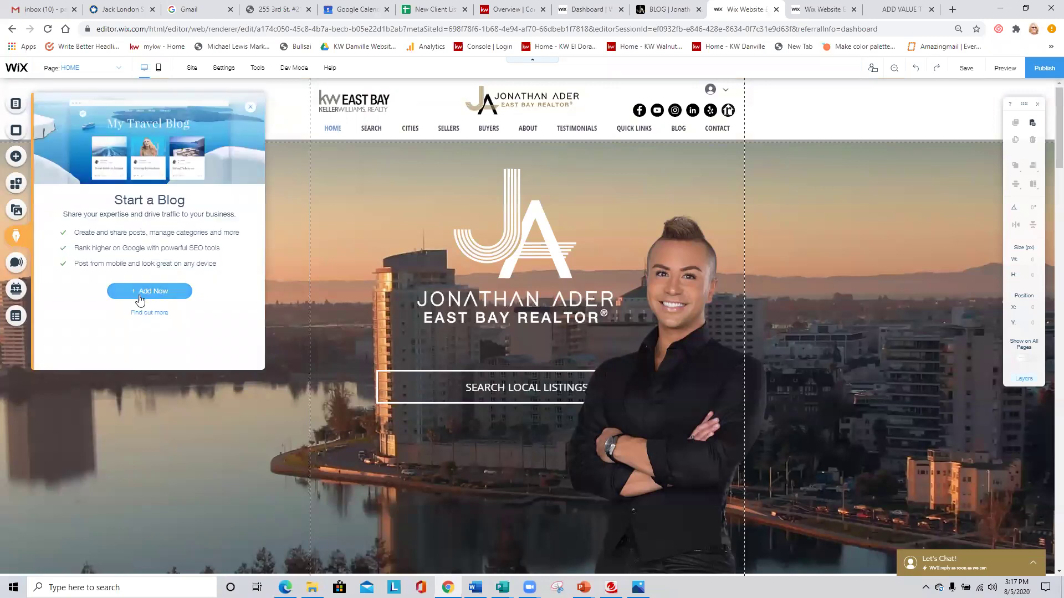
left_click(249, 110)
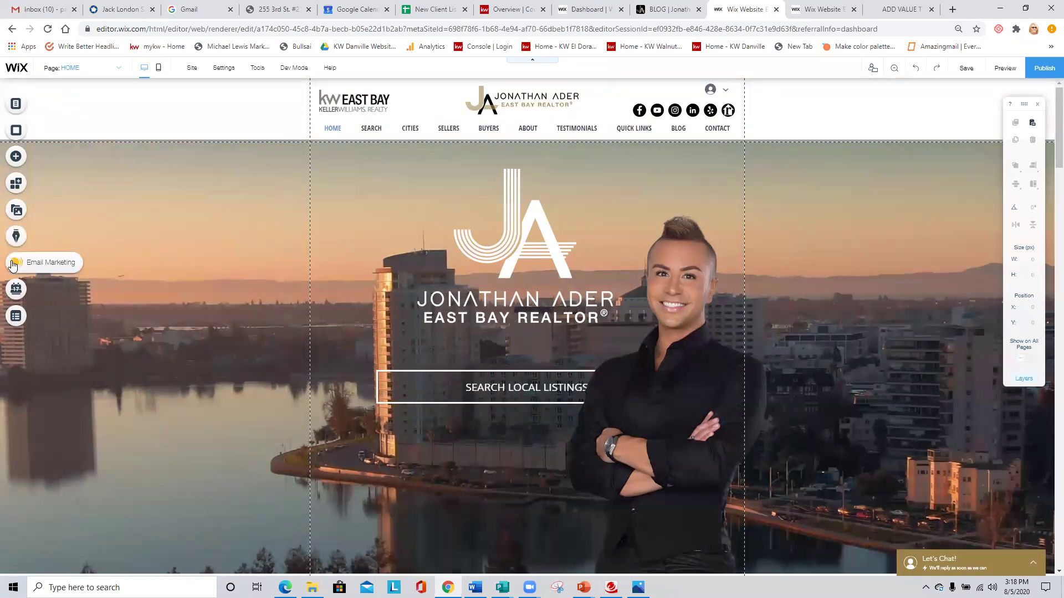
left_click(583, 10)
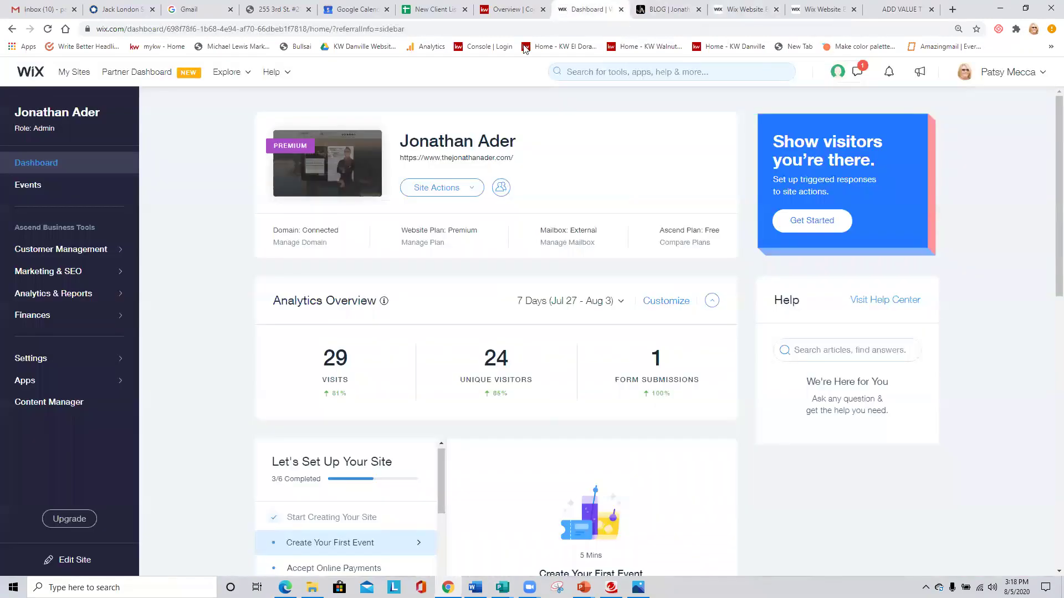
Open the consultant's site for editing from the Transferred folder via its ... menu > Edit Site.
left_click(74, 72)
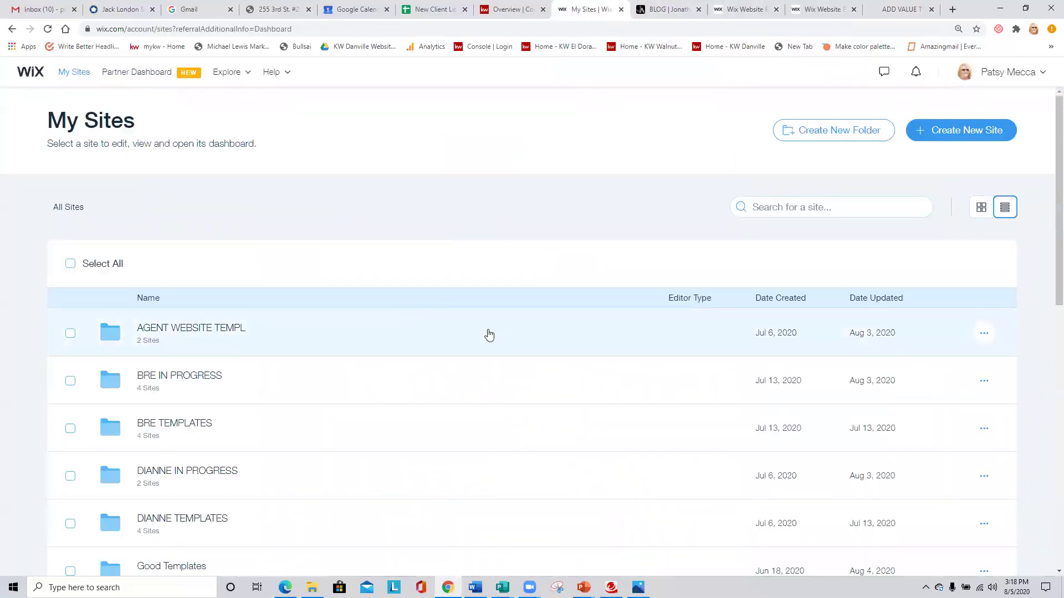
scroll(489, 335, "down", 10)
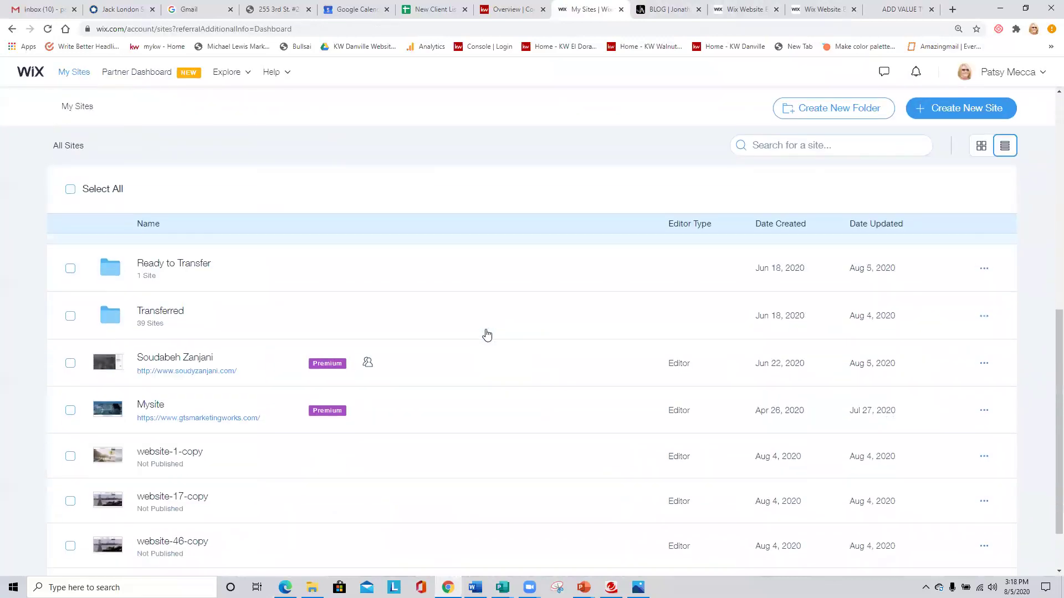
scroll(482, 338, "up", 4)
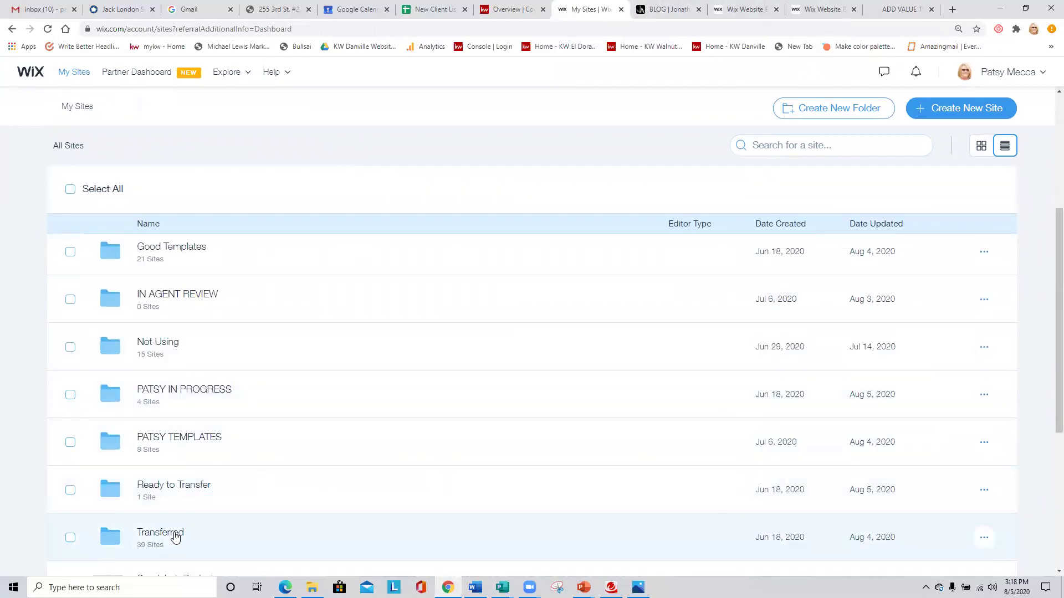
left_click(175, 536)
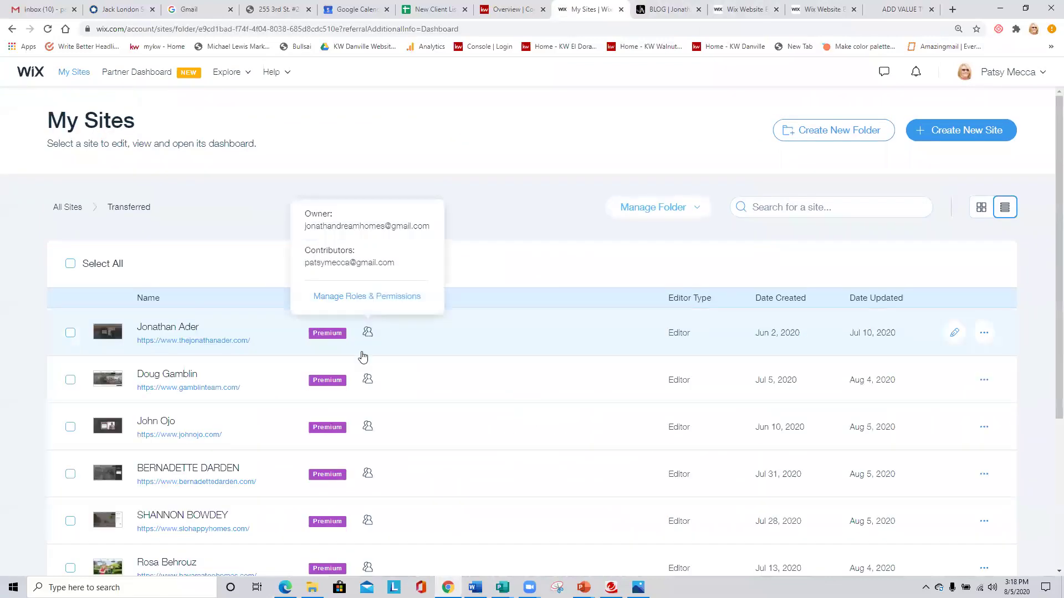
scroll(260, 377, "down", 2)
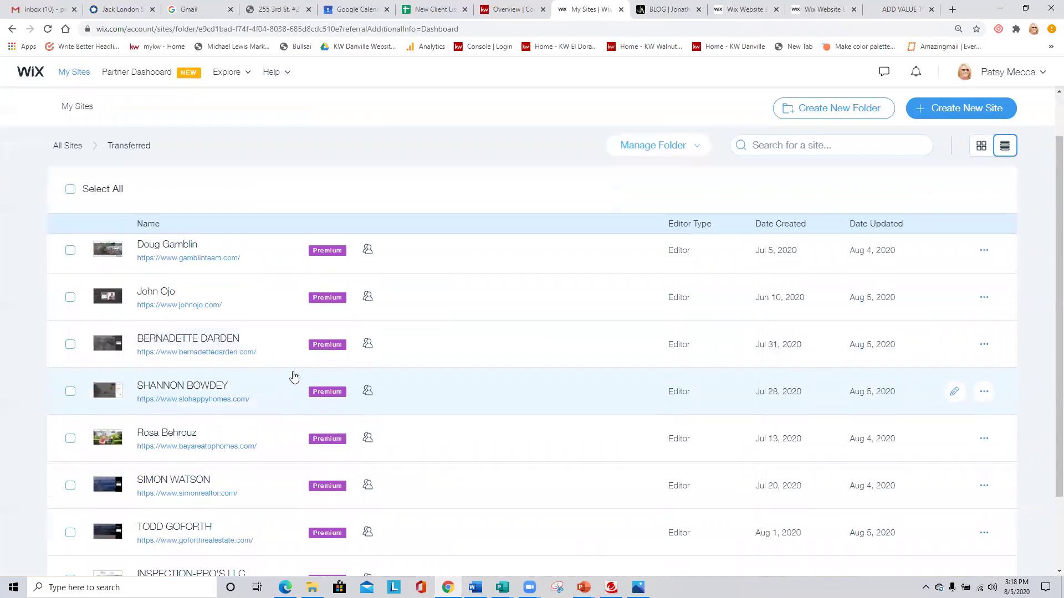
left_click(988, 347)
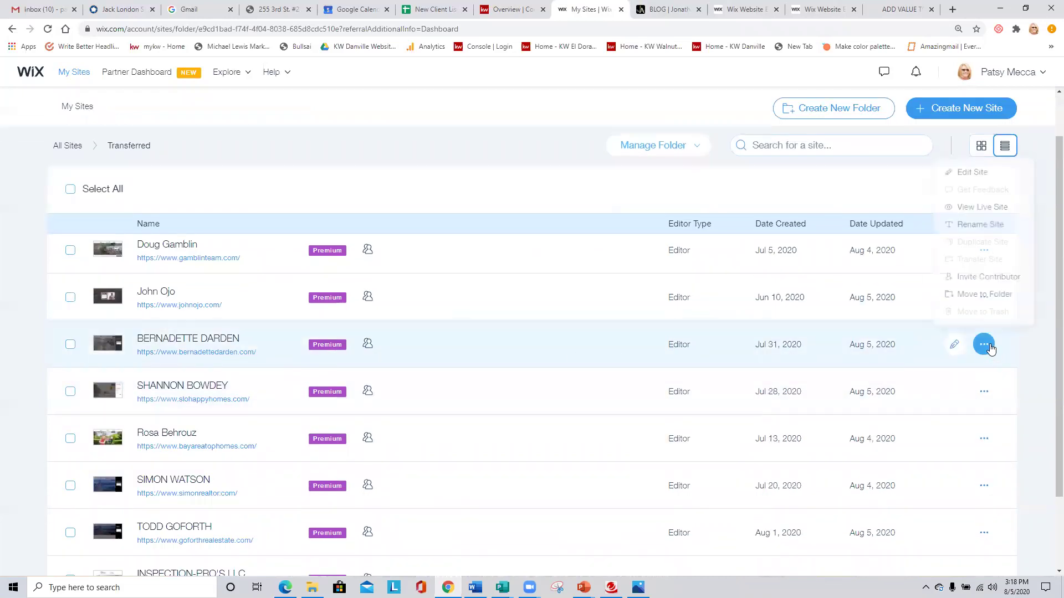
left_click(972, 169)
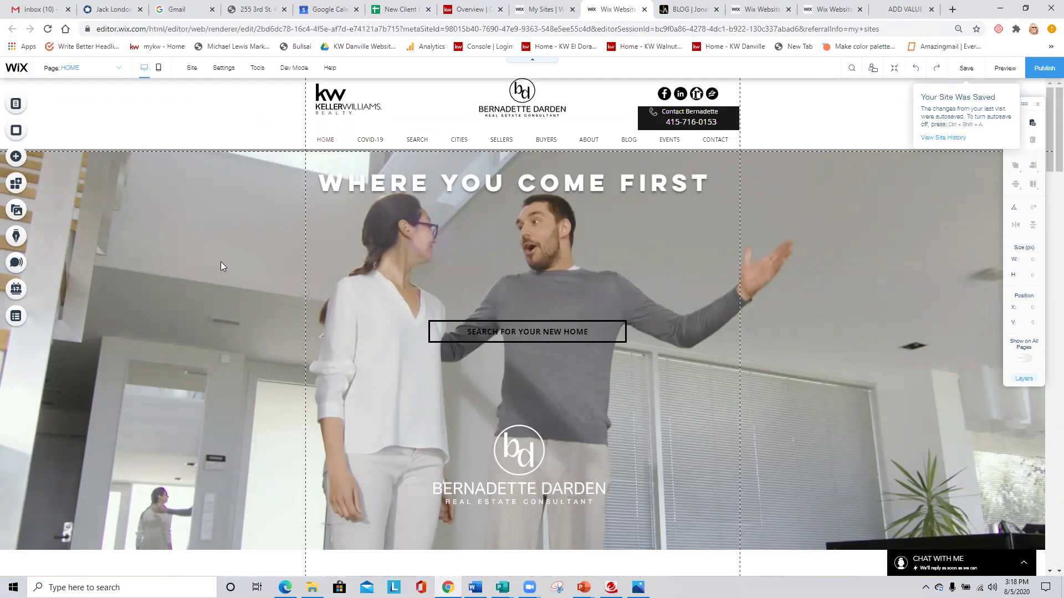
Drag the WHERE YOU COME FIRST heading lower and nudge the Social Bar and contact box slightly up.
left_click(532, 188)
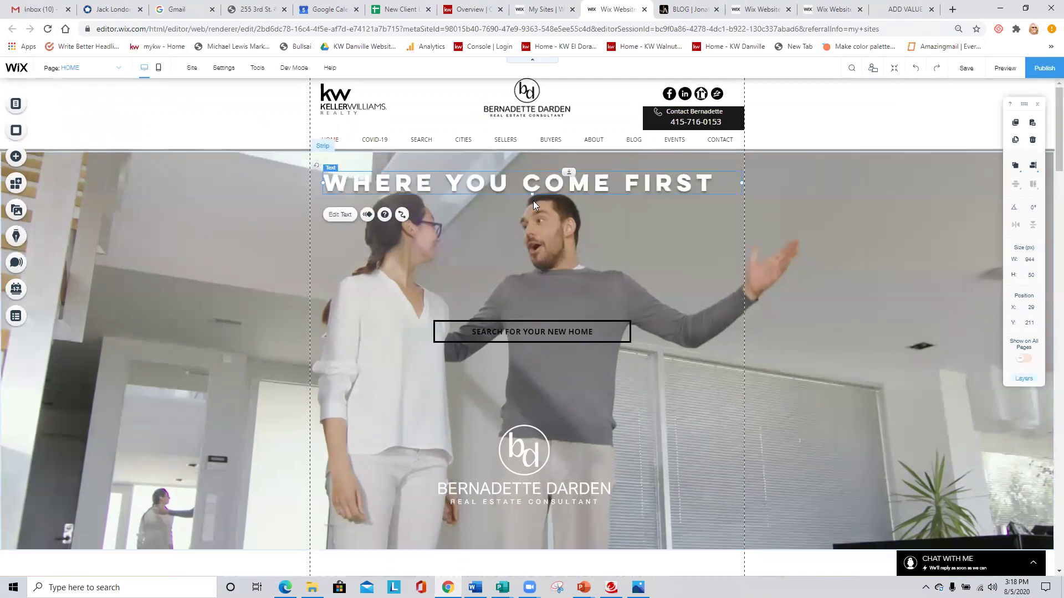
left_click_drag(531, 188, 534, 211)
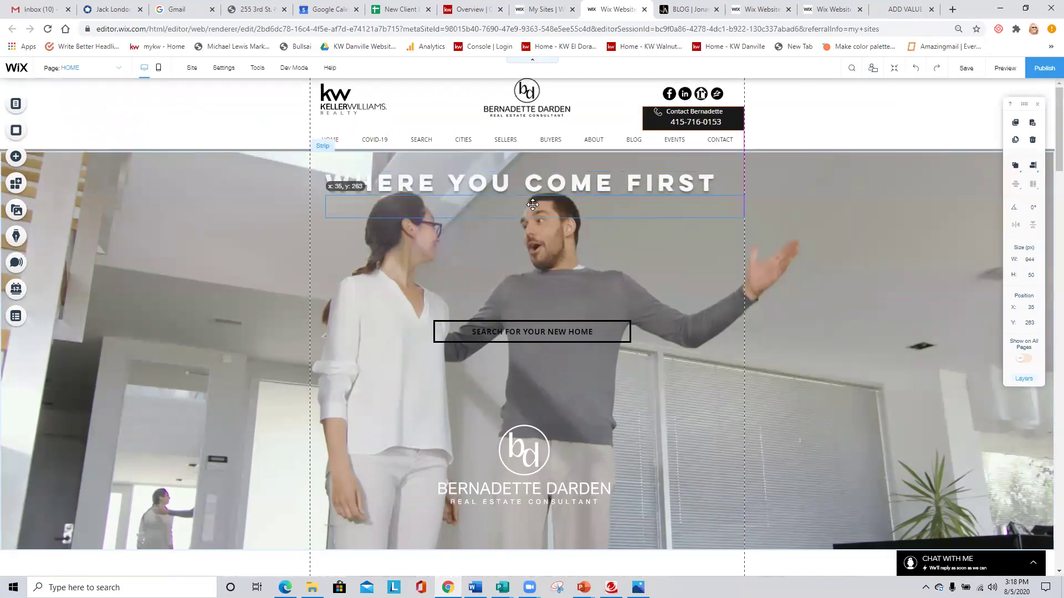
left_click(659, 118)
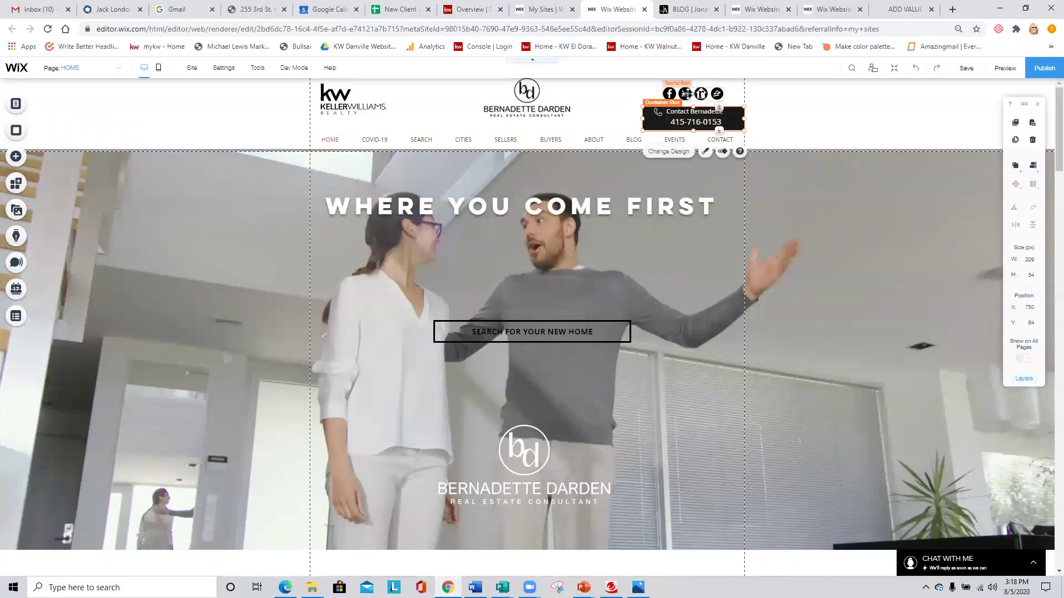
left_click_drag(686, 94, 690, 90)
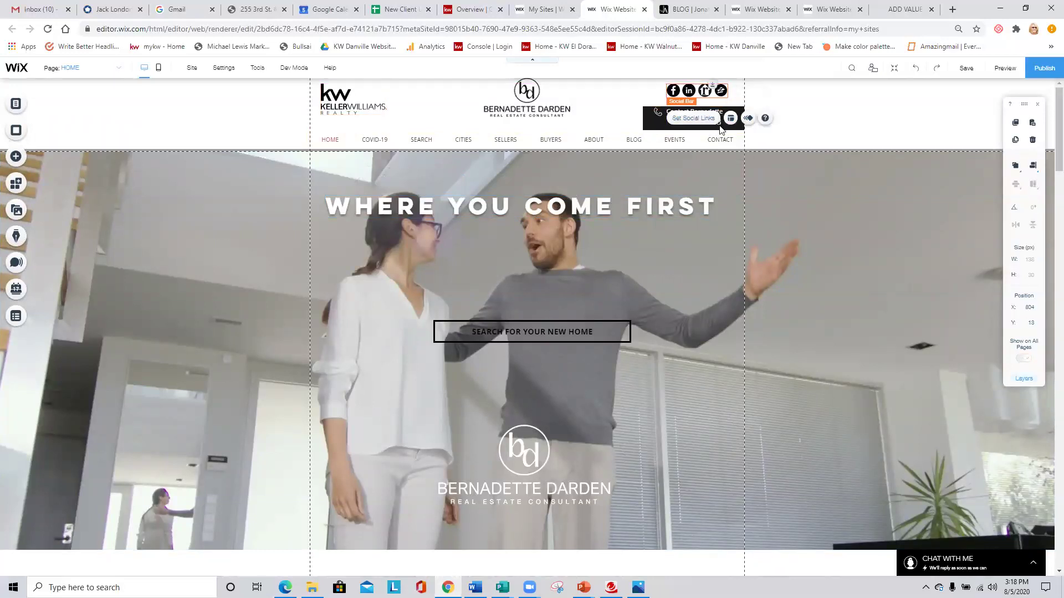
left_click_drag(652, 121, 652, 116)
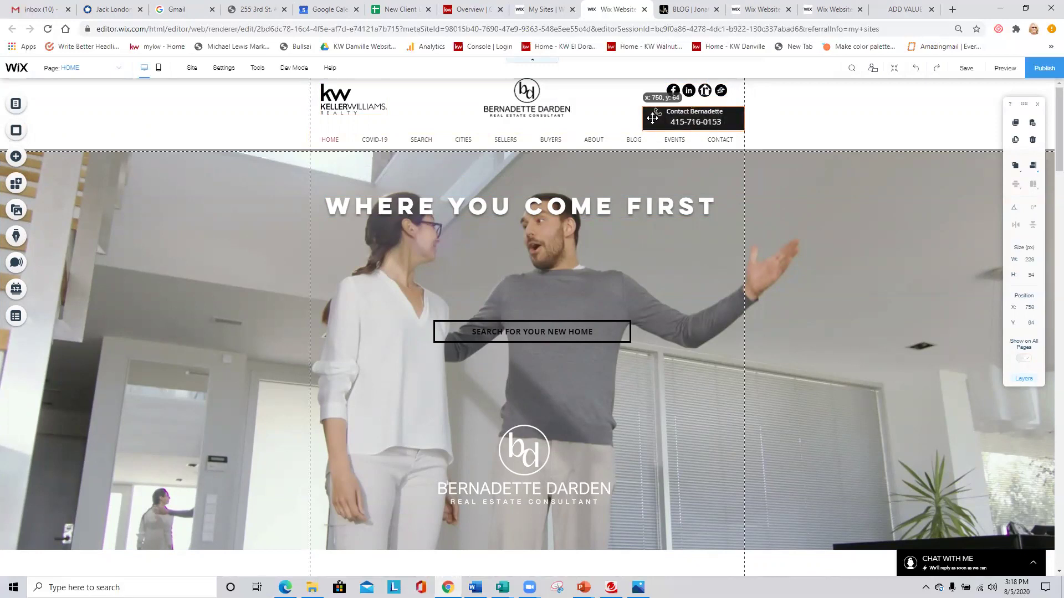
left_click(583, 134)
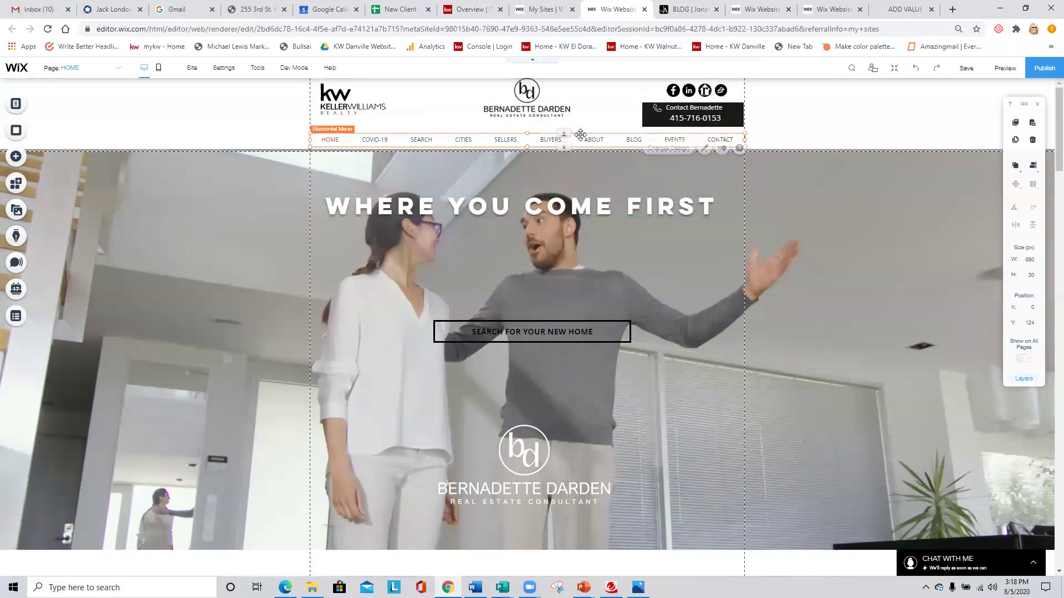
left_click(606, 111)
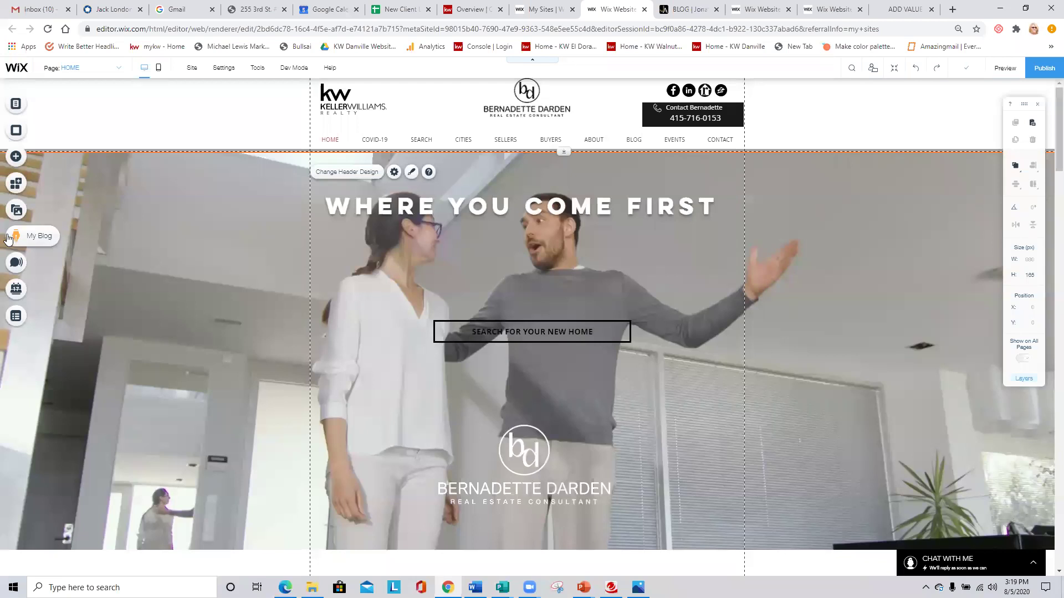
Create a new blog post titled 'Real Catchy Title Goes here' and bring up the Choose Images library.
left_click(13, 238)
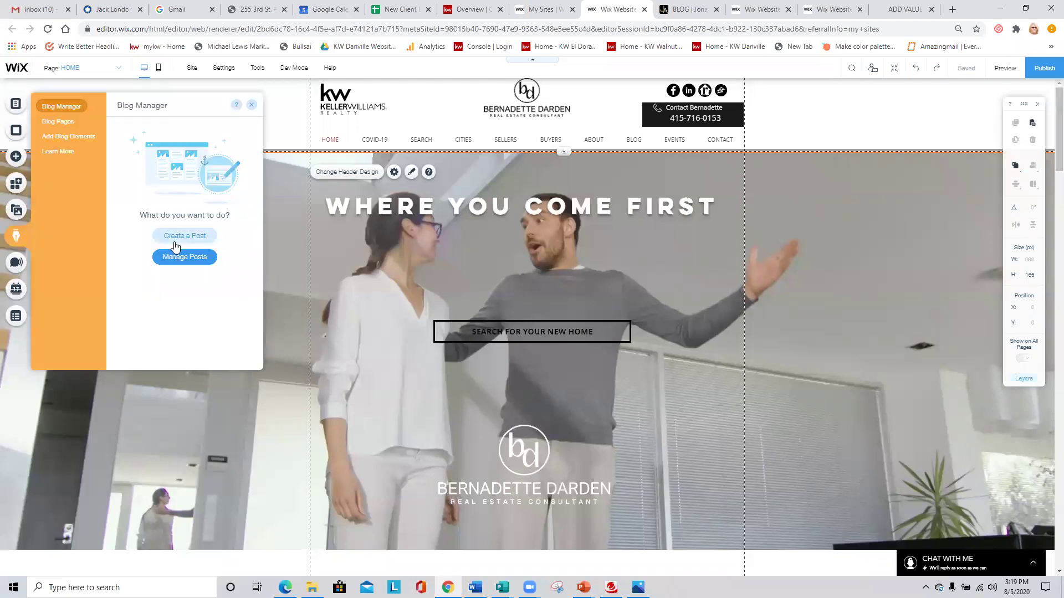
left_click(200, 242)
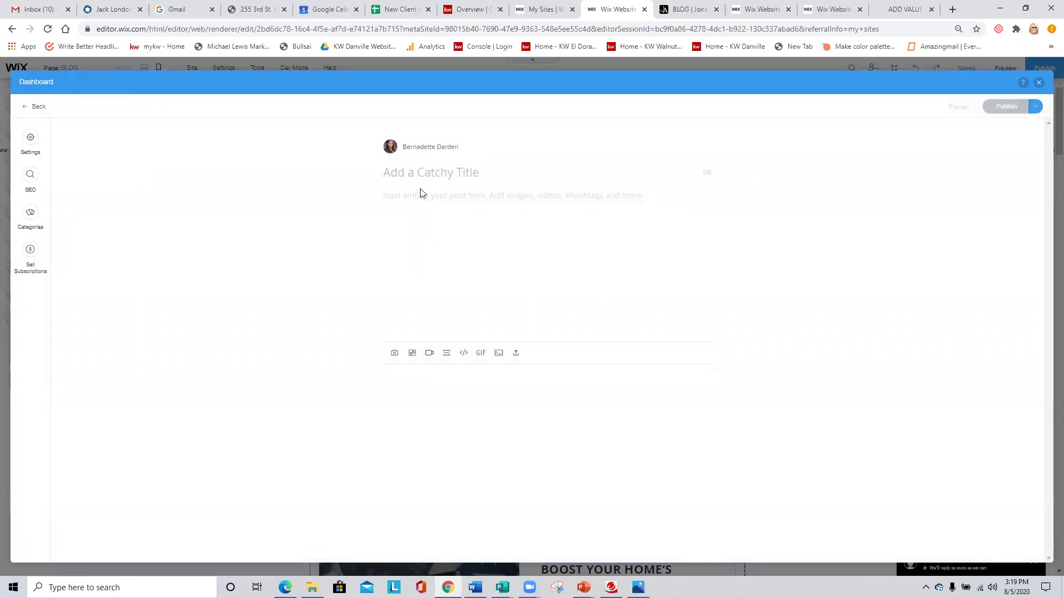
type("rEAL")
key("BackSpace")
key("BackSpace")
key("BackSpace")
key("BackSpace")
type("R")
key("Caps_Lock")
type("eal Catchy Ti")
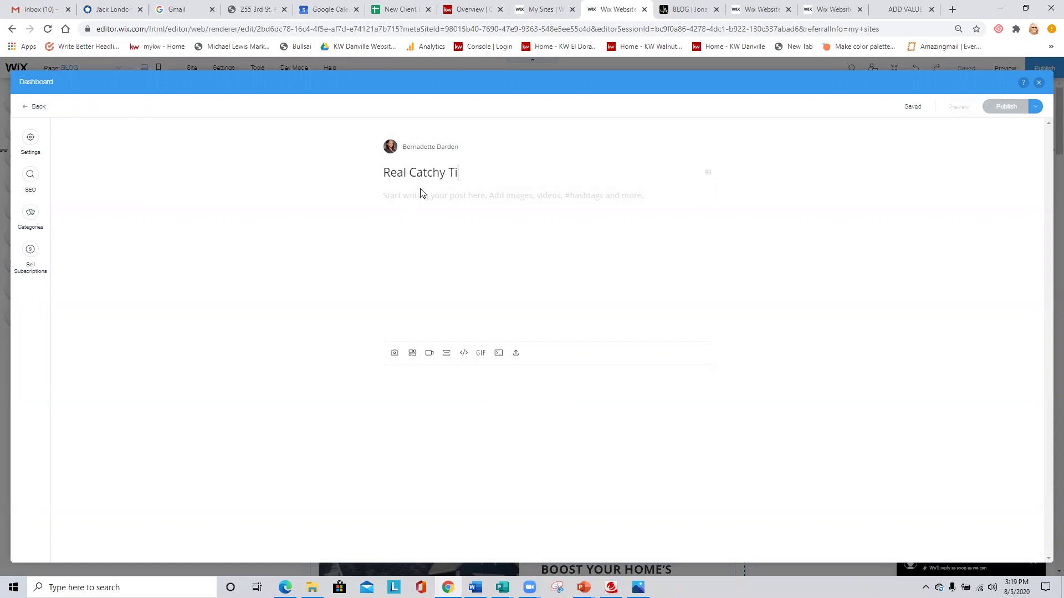
type("tle Goes here")
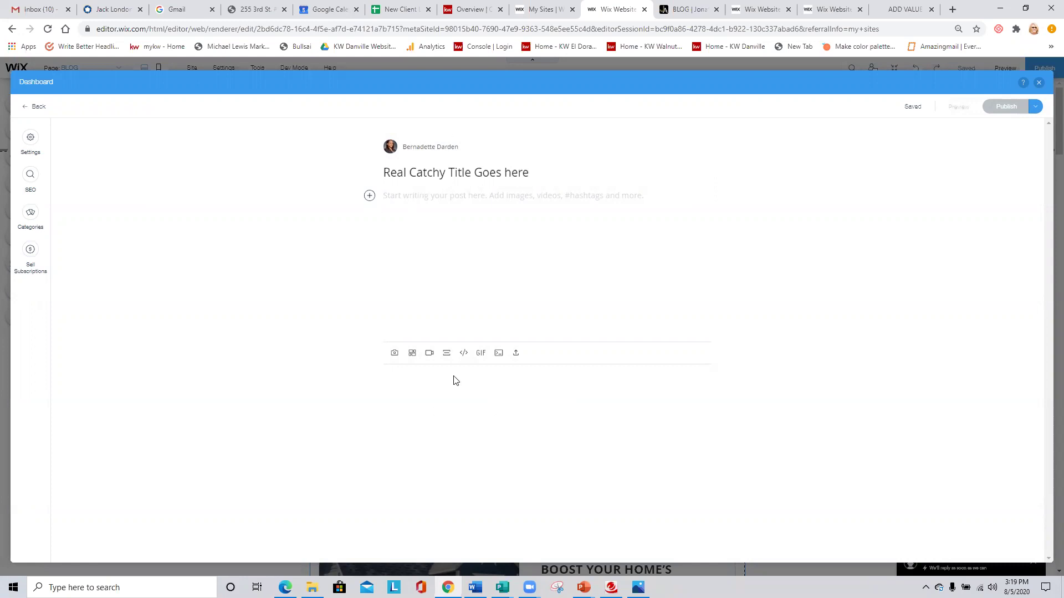
left_click(394, 354)
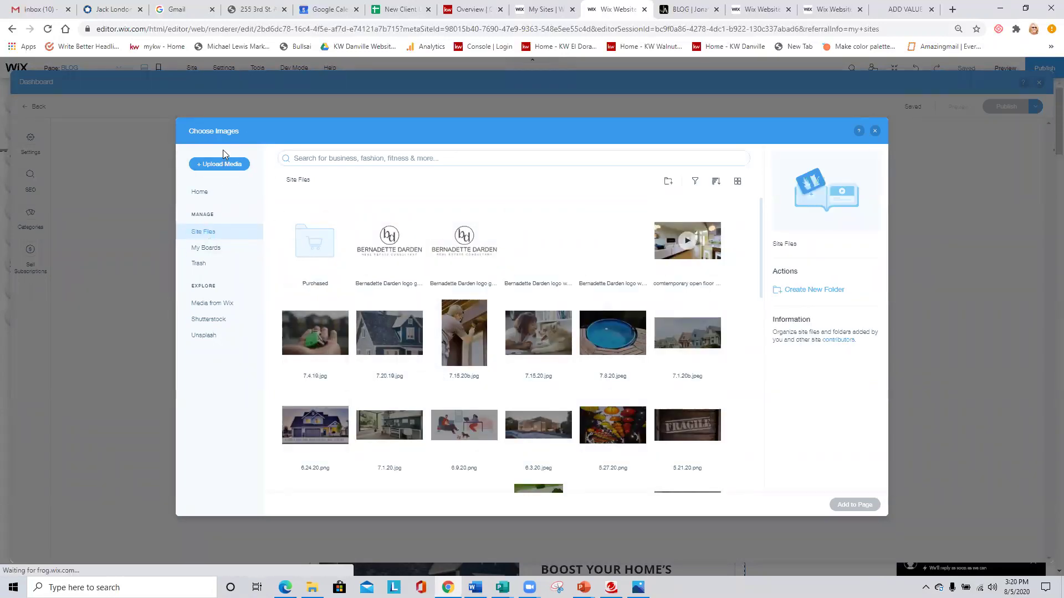
Upload 1.jpg from Pictures > Website and eBooks and add it to the post below the title.
scroll(504, 343, "down", 2)
scroll(504, 343, "down", 10)
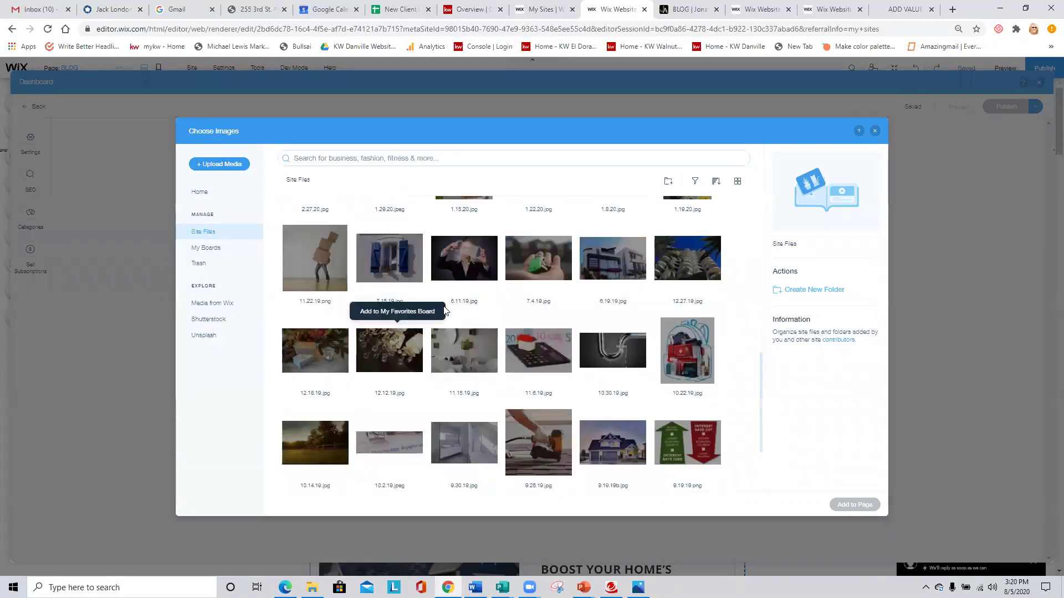
scroll(471, 385, "up", 12)
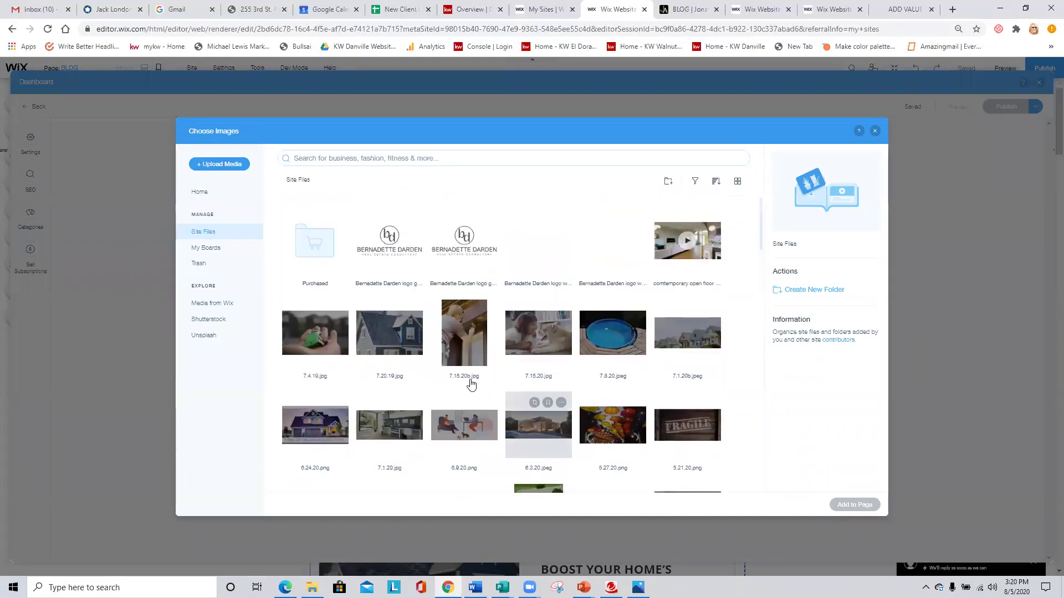
left_click(225, 167)
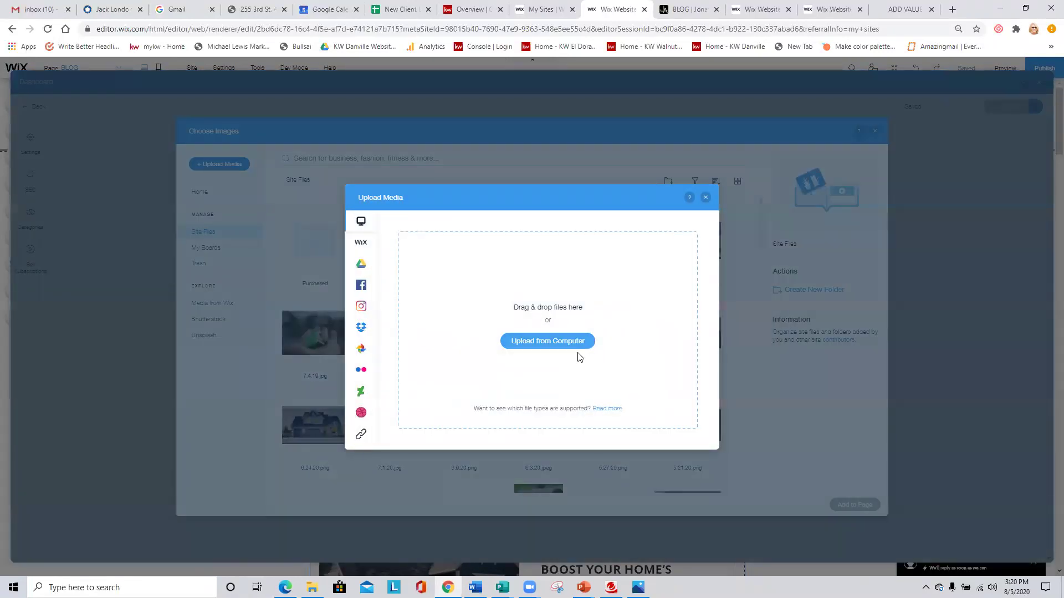
left_click(570, 339)
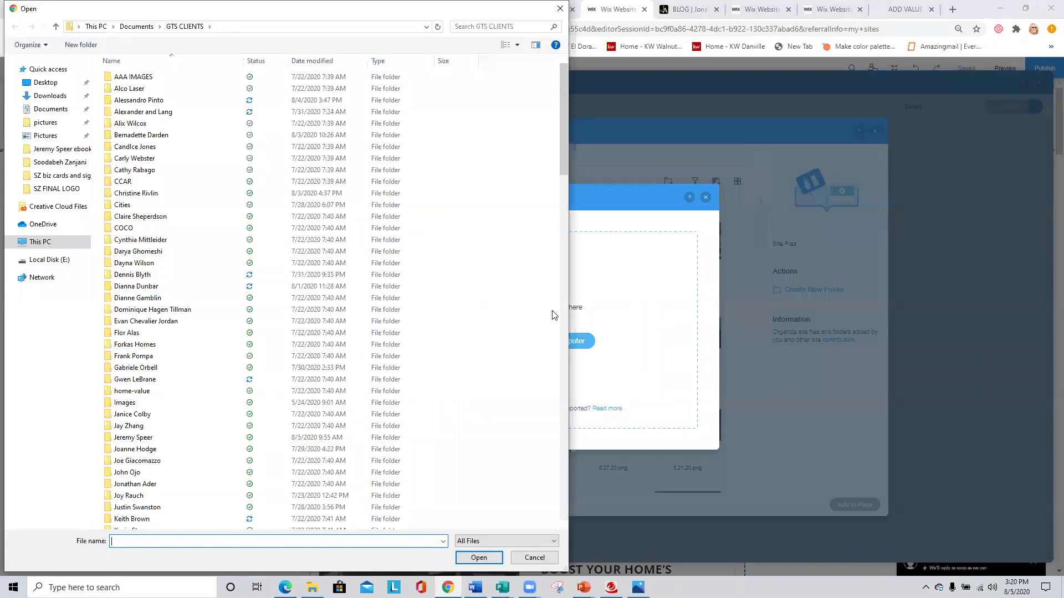
left_click(36, 137)
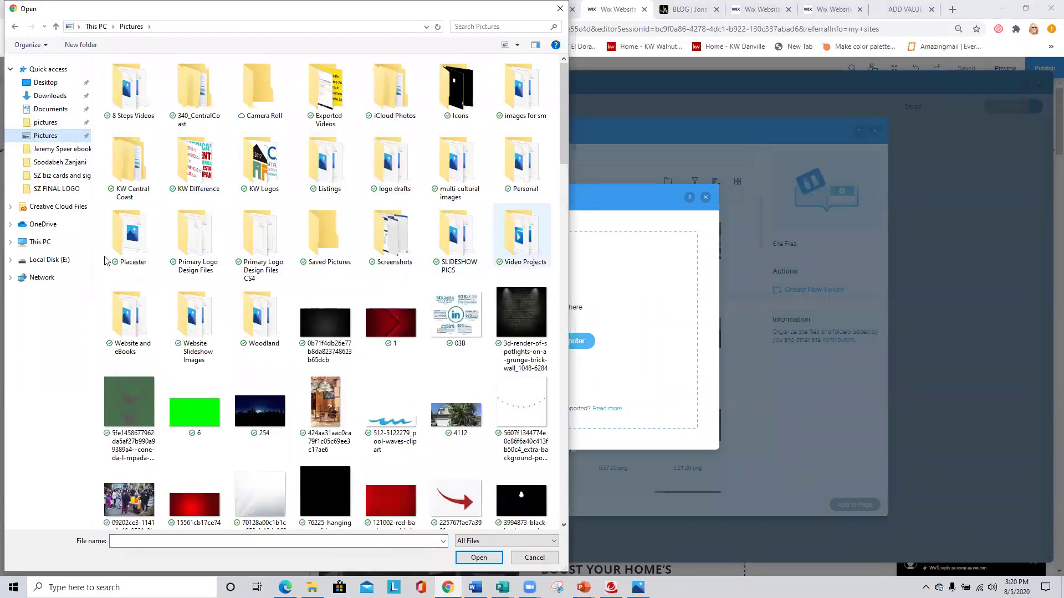
double_click(133, 313)
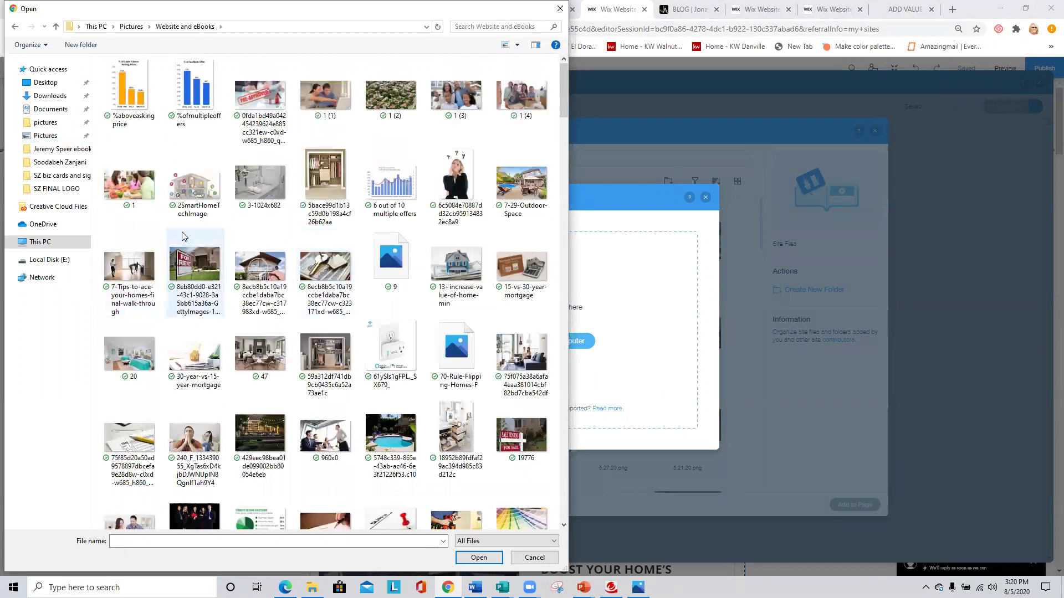
left_click(117, 180)
double_click(117, 180)
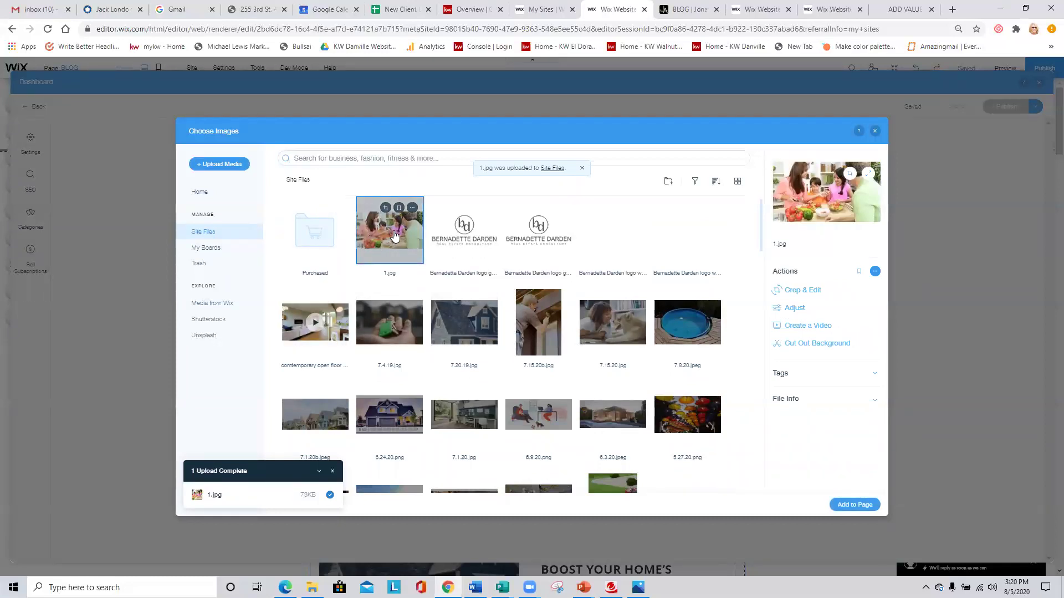
left_click(849, 505)
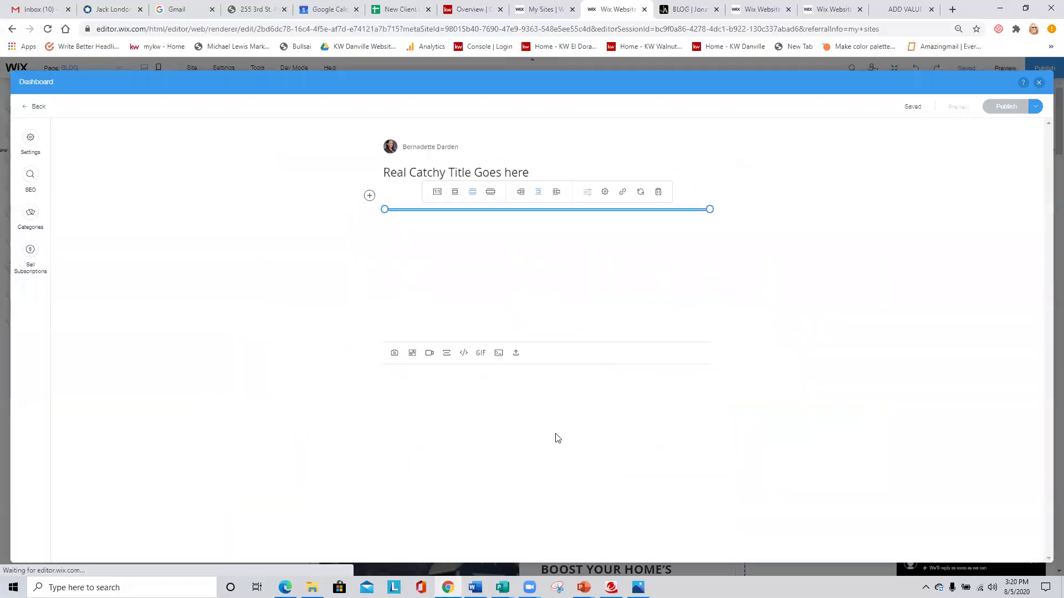
Type 'Copy and paste your content or text into this area.' beneath the photo and start a new line.
left_click(453, 404)
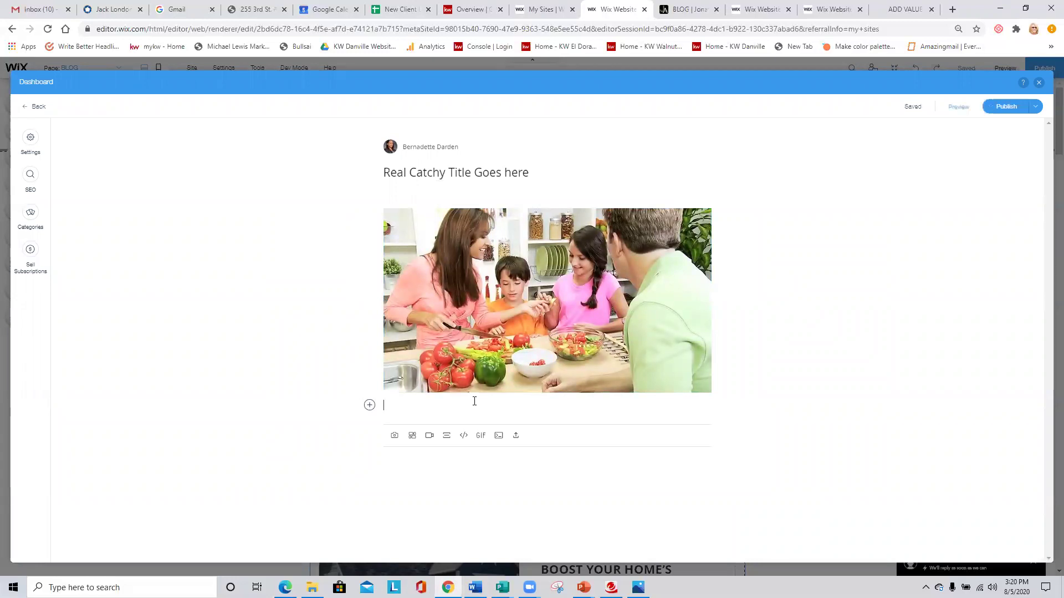
type("Copy and paste your content or text into this")
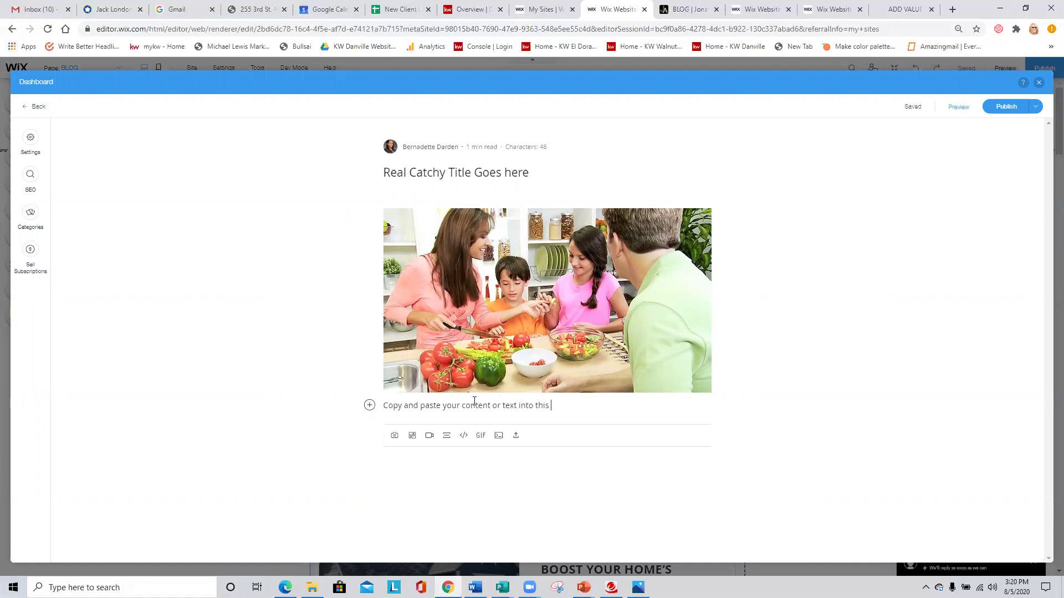
type("a.")
key("Return")
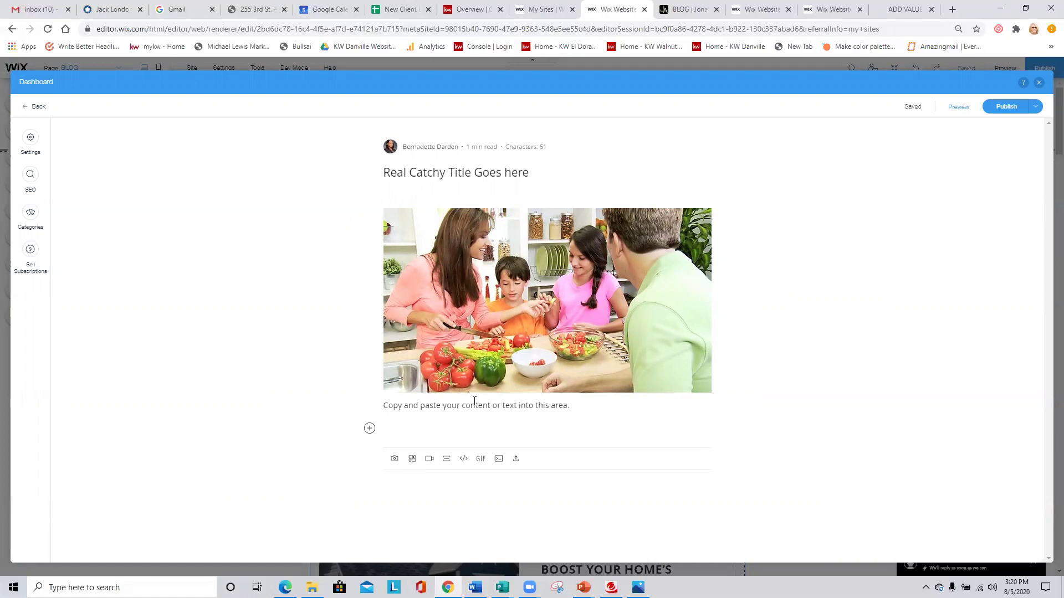
left_click(430, 461)
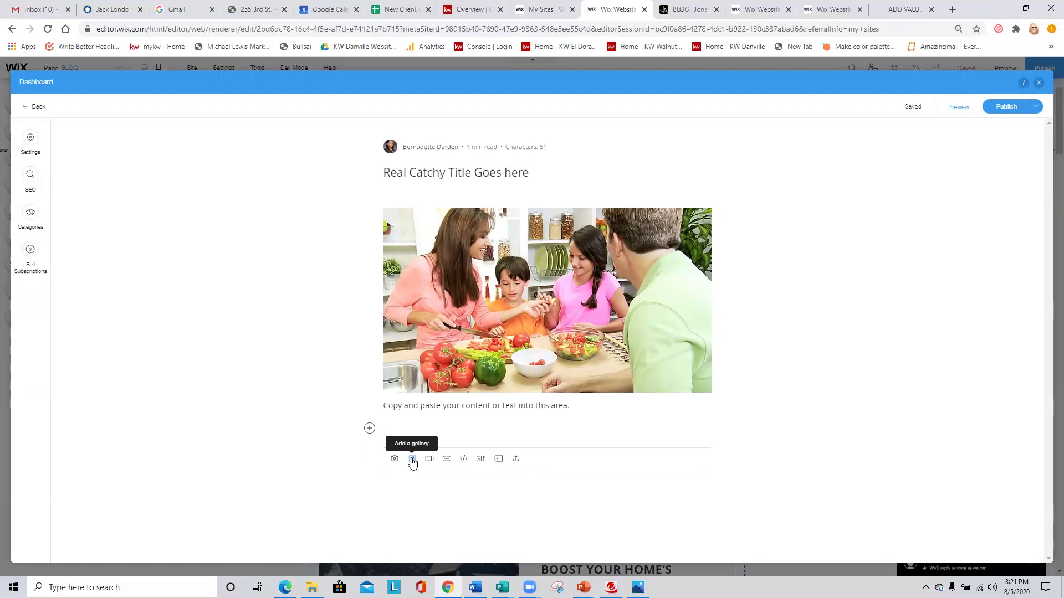
Insert a gallery of 1.jpg, 7.4.19.jpg, 7.15.20.jpg and 5.27.20.png, then delete it.
left_click(412, 460)
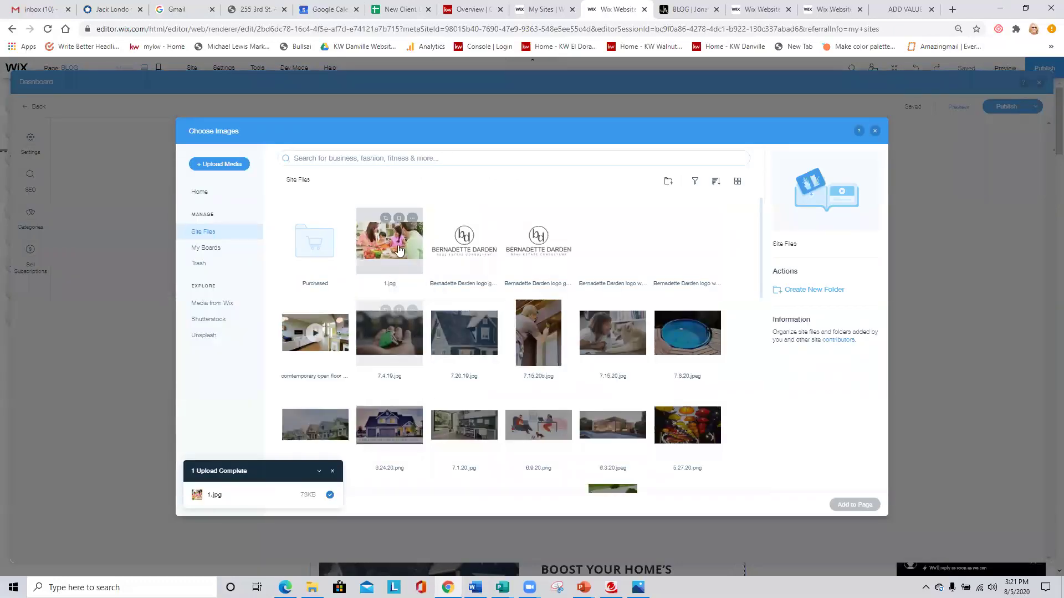
left_click(387, 253)
left_click(390, 334)
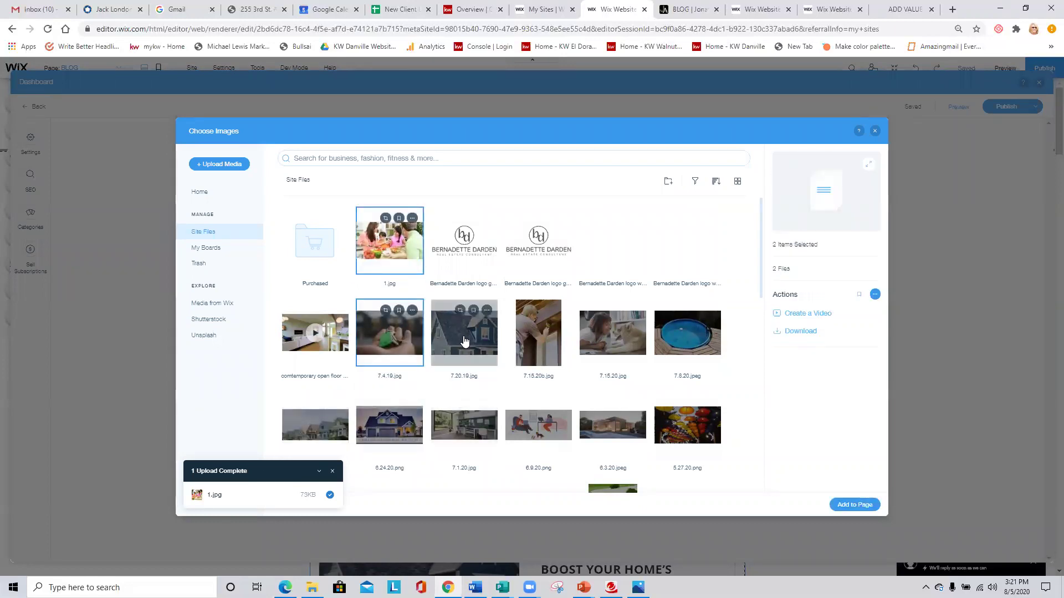
left_click(601, 338)
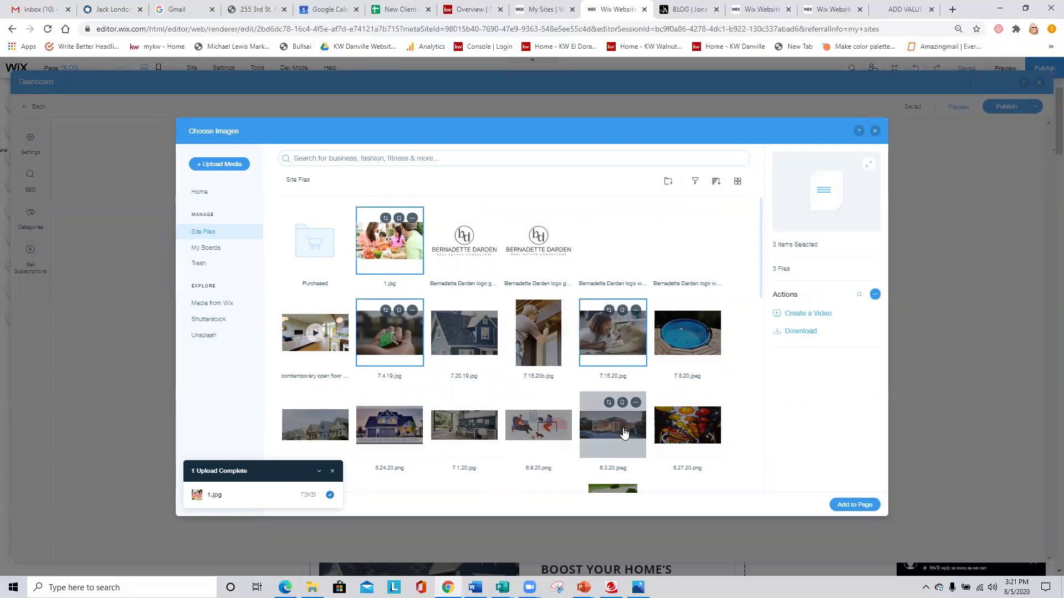
left_click(656, 458)
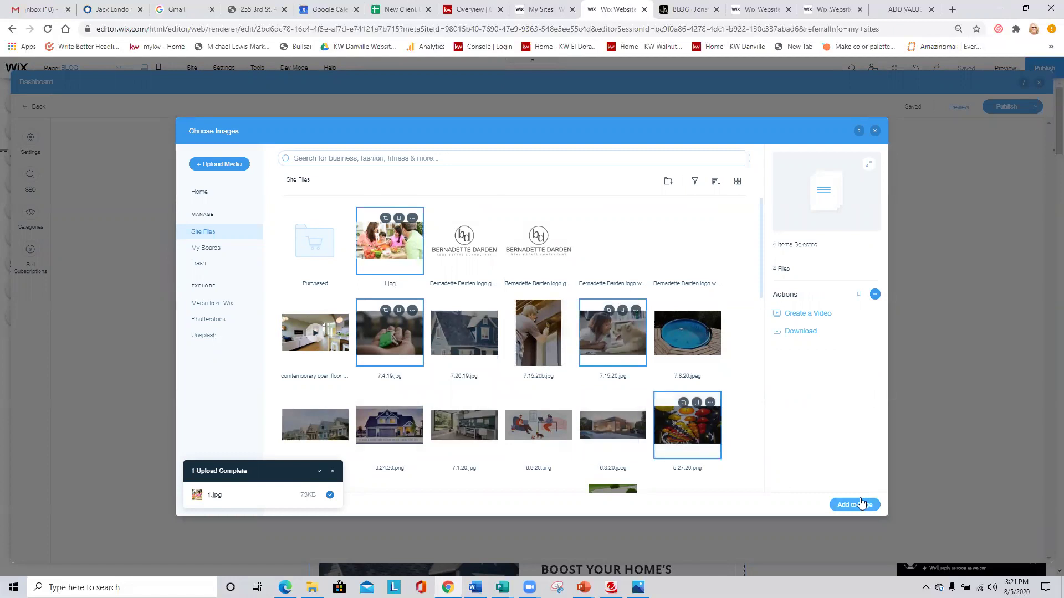
left_click(856, 504)
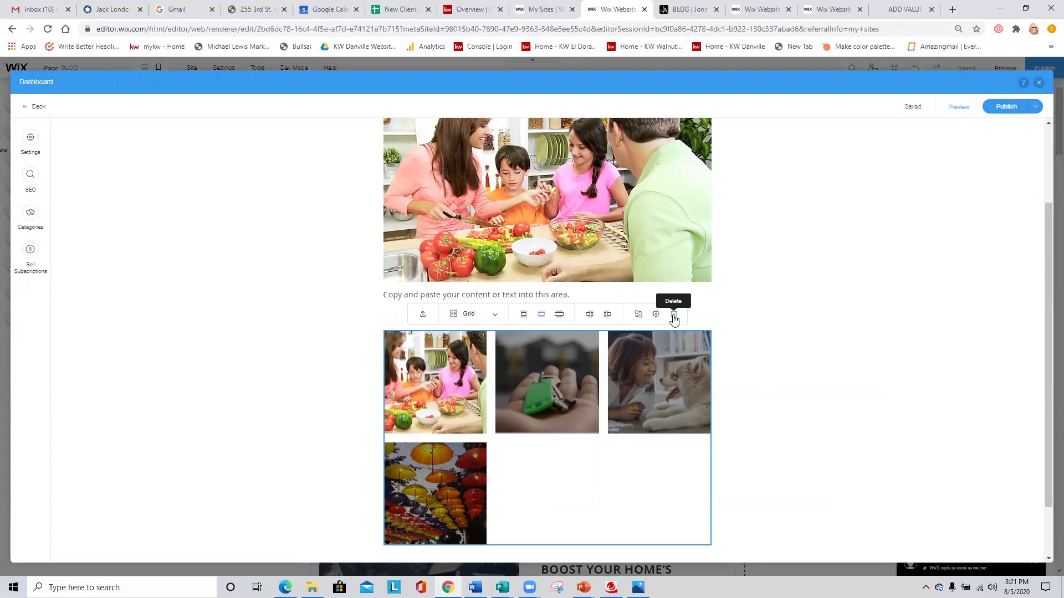
left_click(674, 315)
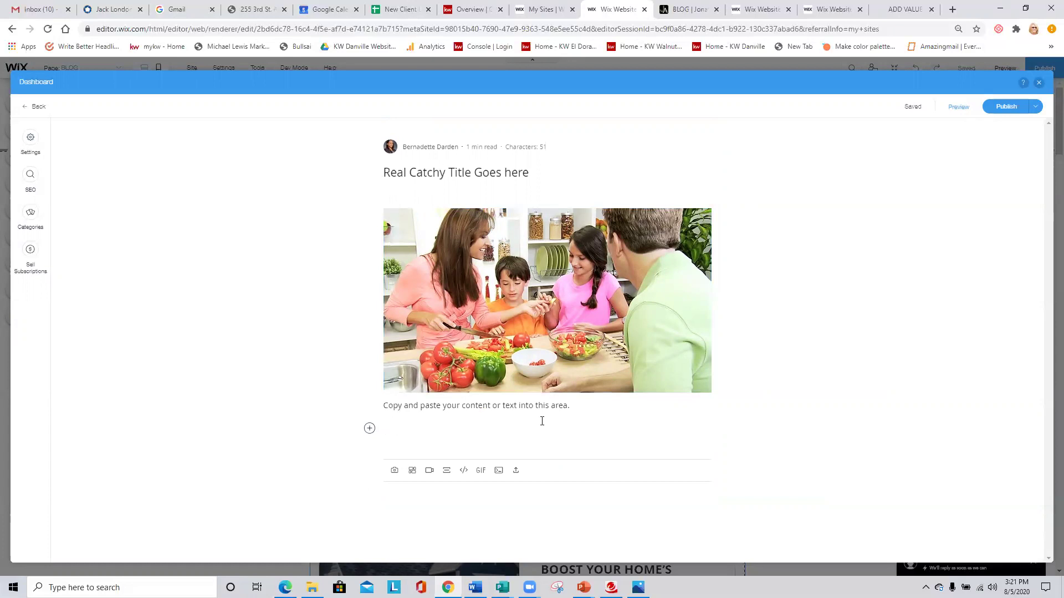
Publish the 'Real Catchy Title Goes here' post and close the blog dashboard.
left_click(1007, 106)
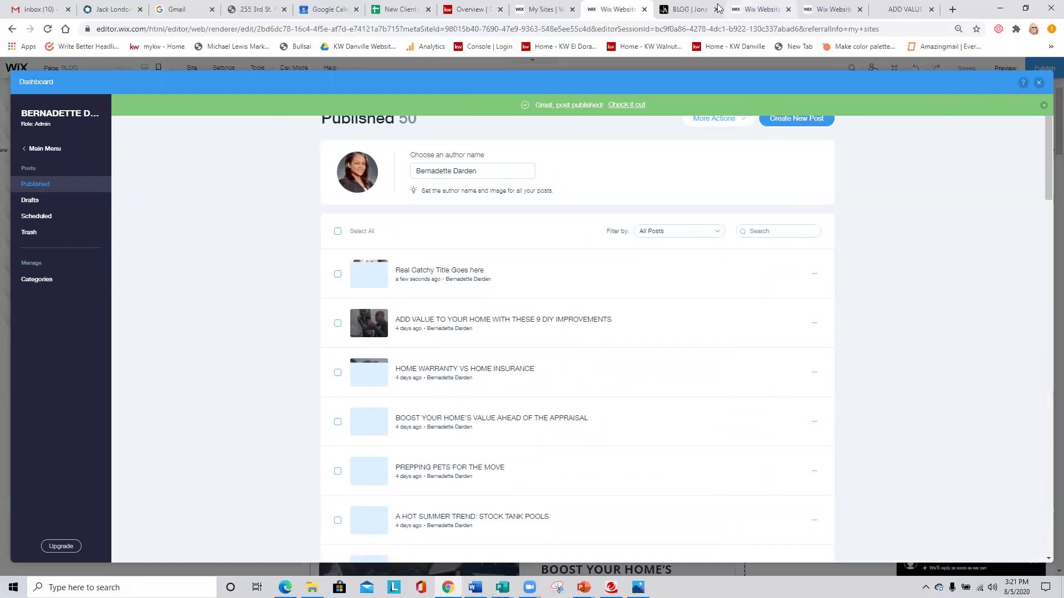
left_click(1039, 83)
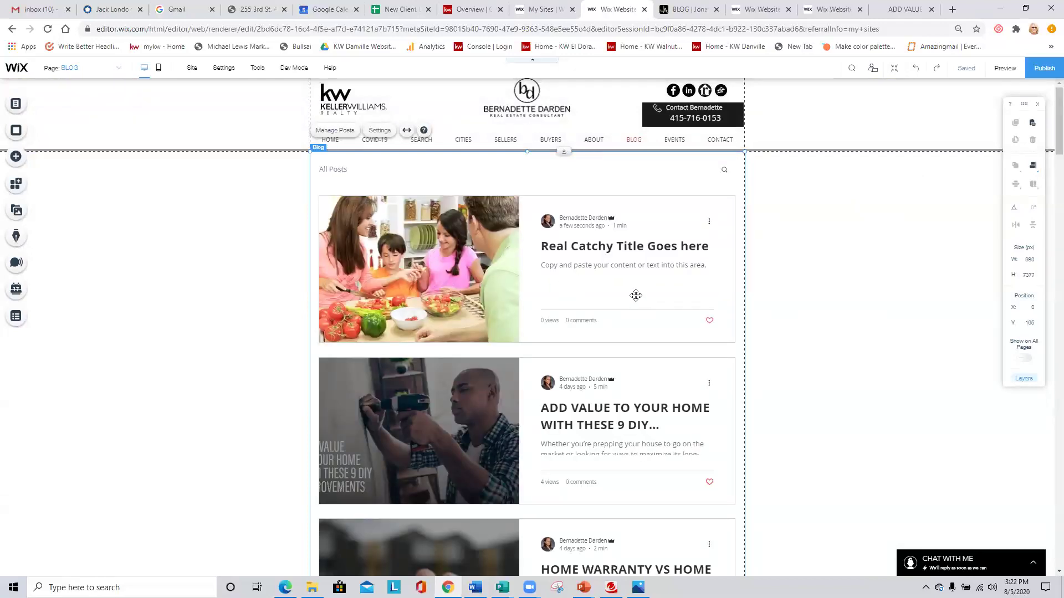
Preview the blog feed, open the Real Catchy Title post and its options menu, then return to editing.
left_click(1009, 68)
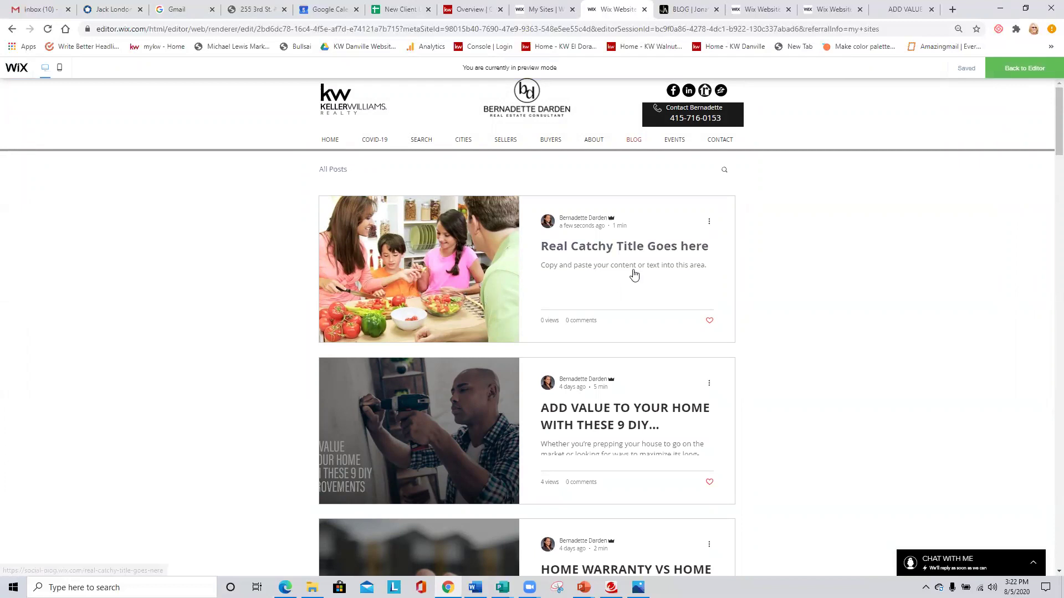
scroll(493, 267, "down", 2)
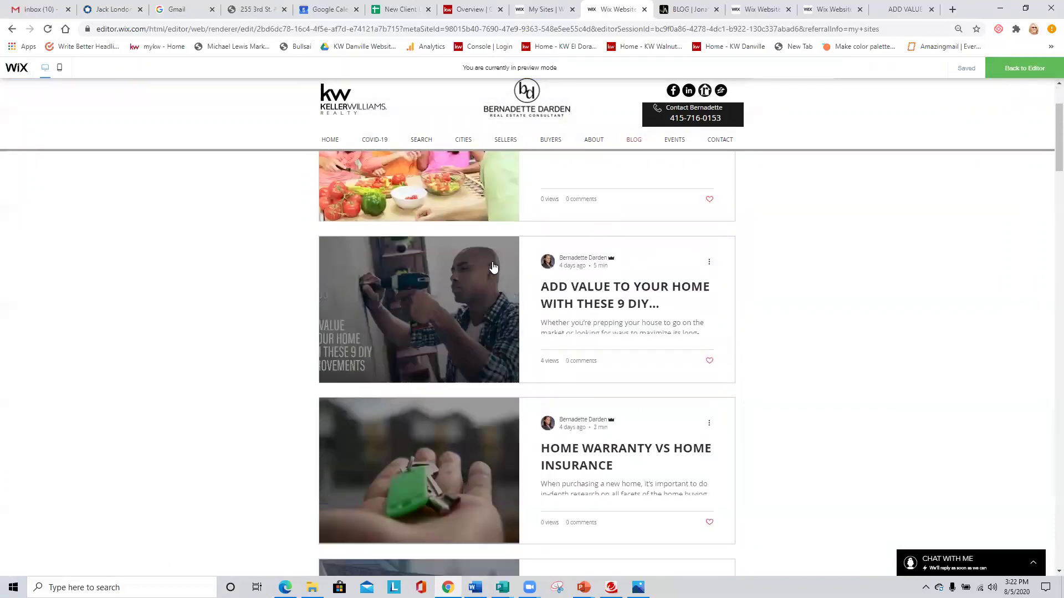
scroll(493, 267, "up", 2)
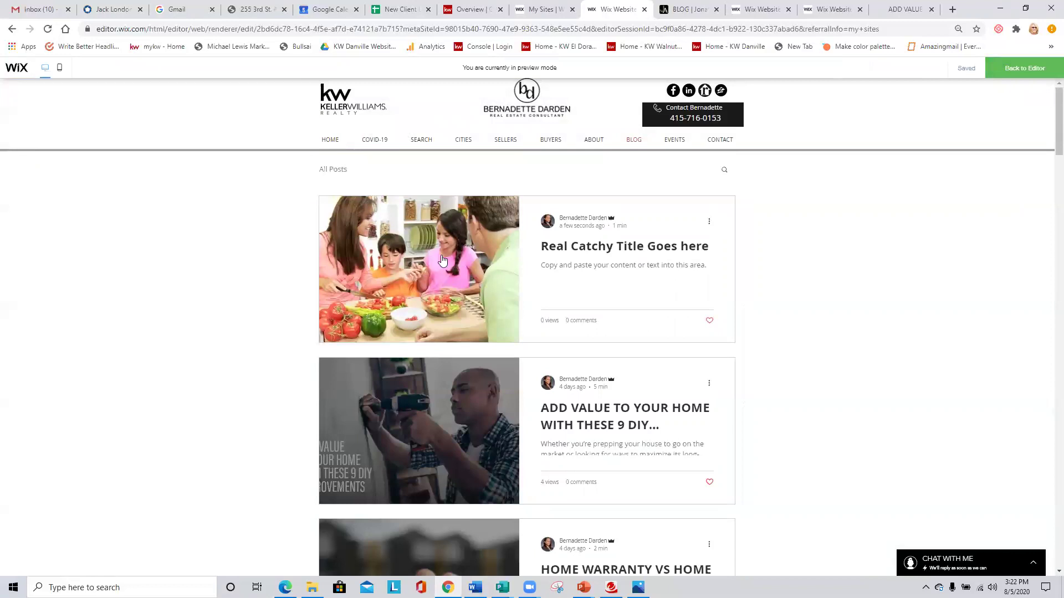
left_click(442, 261)
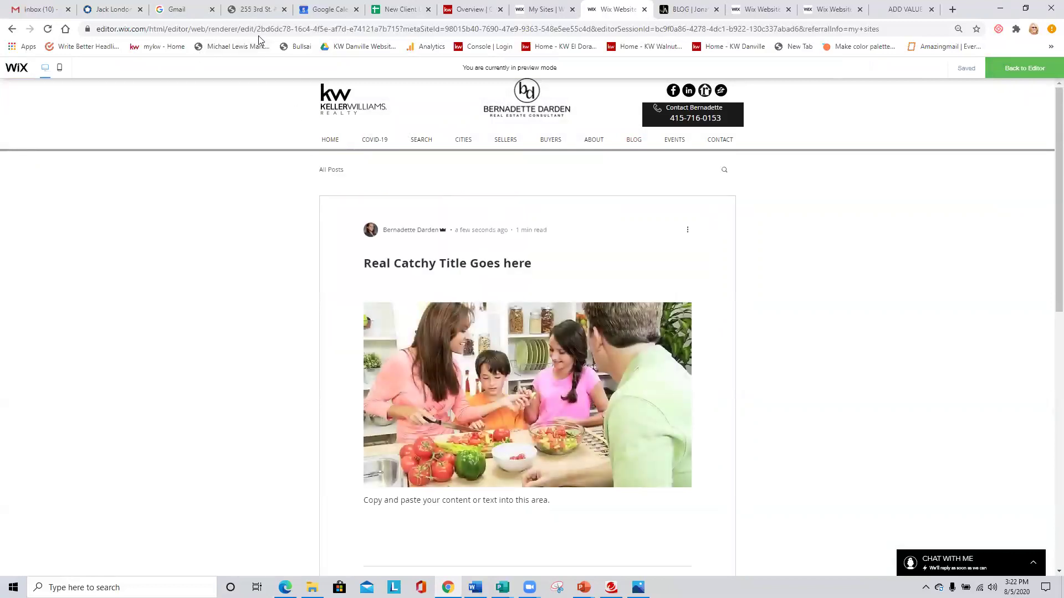
left_click(296, 26)
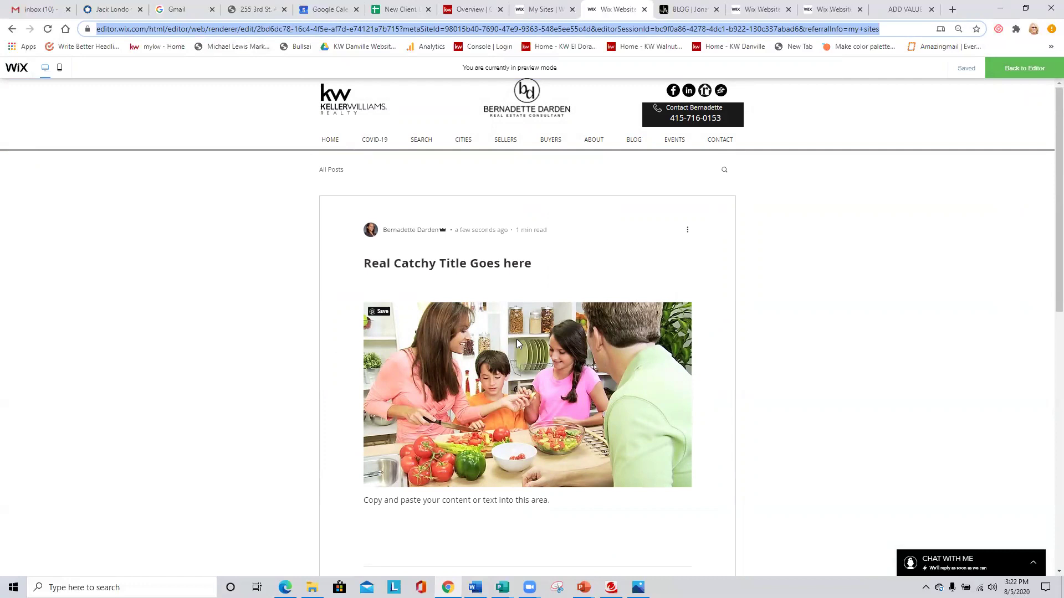
left_click(687, 233)
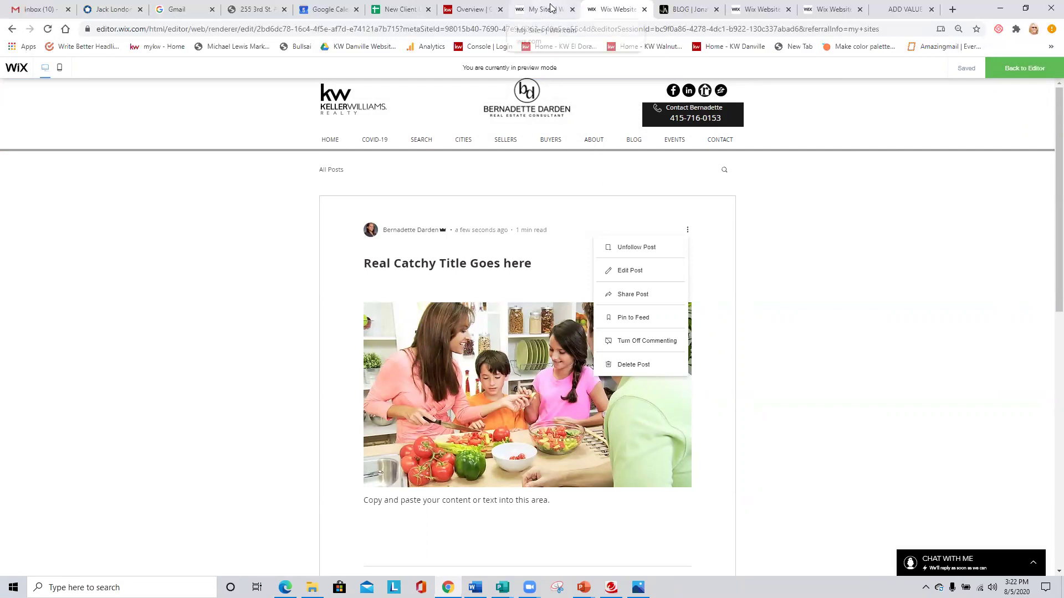
left_click(1024, 69)
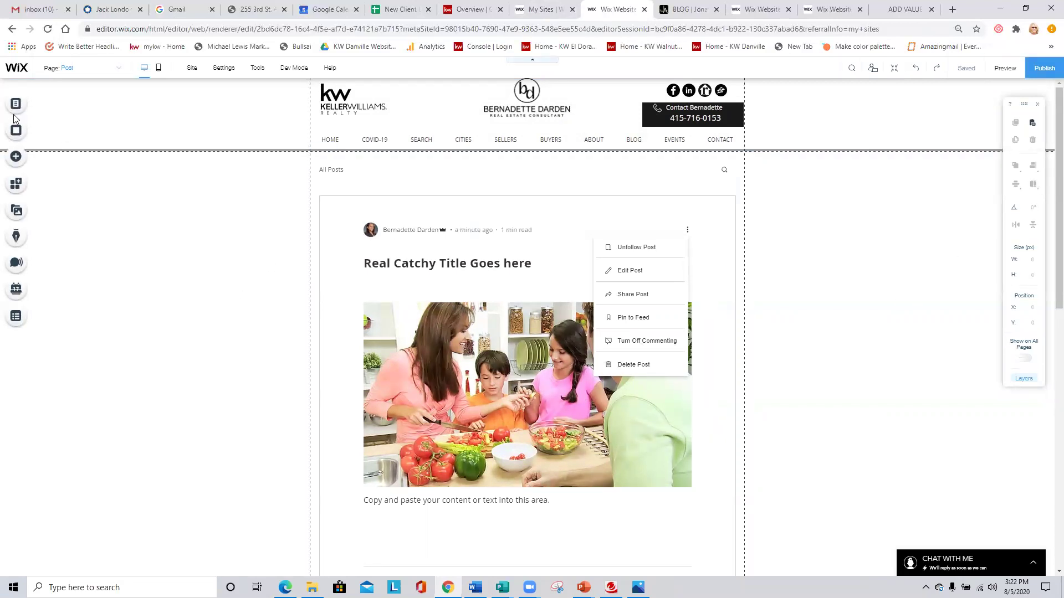
Trash the 'Real Catchy Title Goes here' post from Manage Posts, leaving 49 published posts.
left_click(14, 238)
left_click(198, 258)
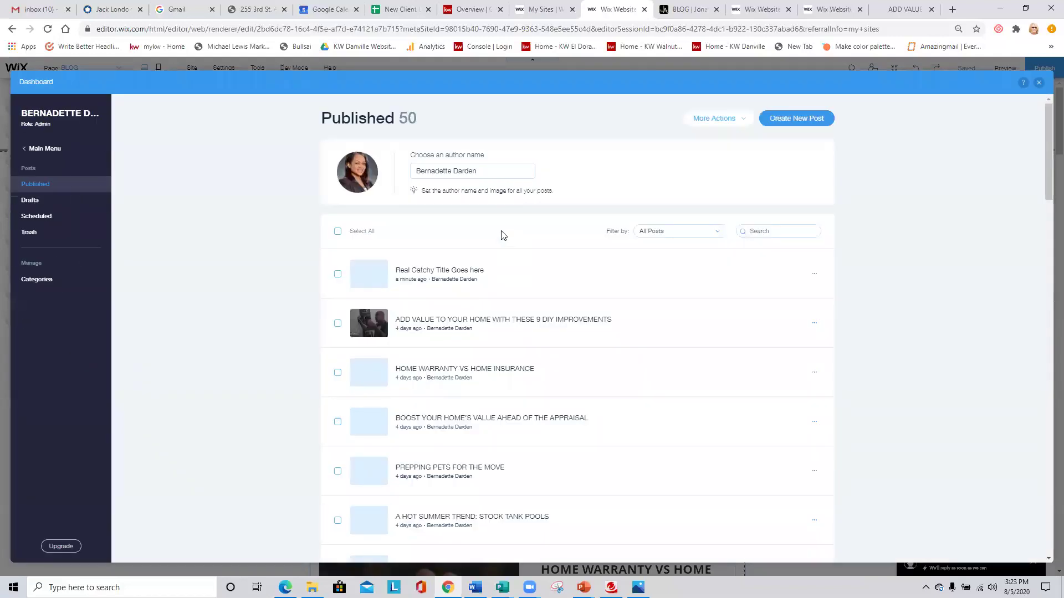
left_click(338, 276)
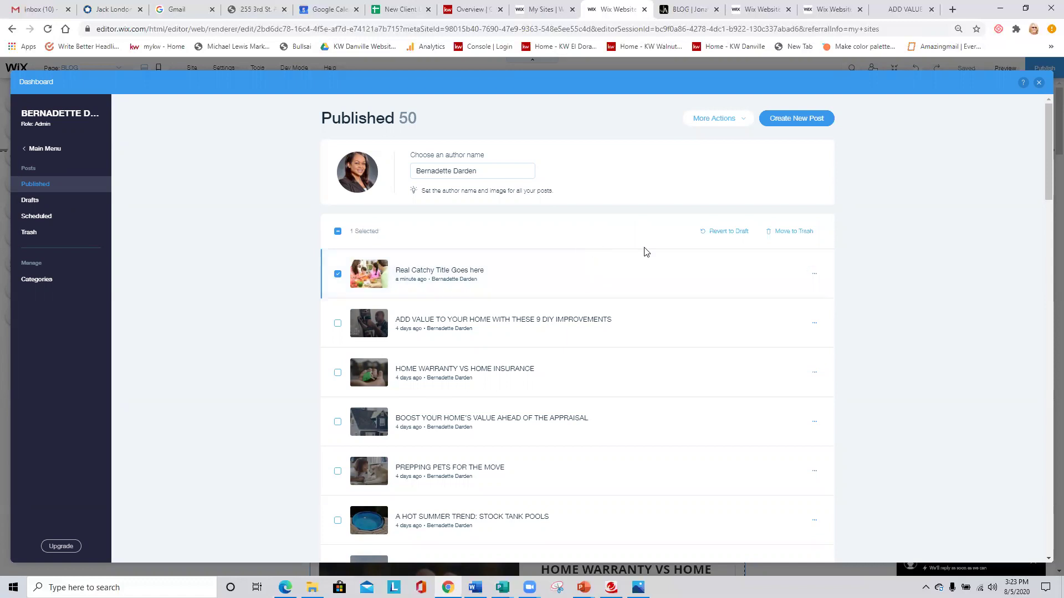
left_click(794, 233)
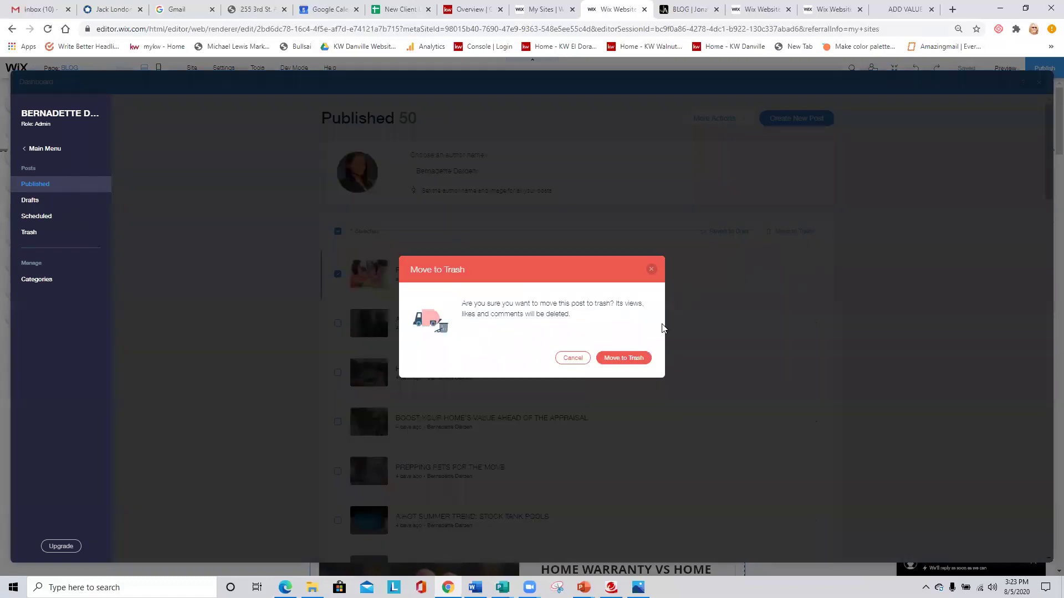
left_click(583, 357)
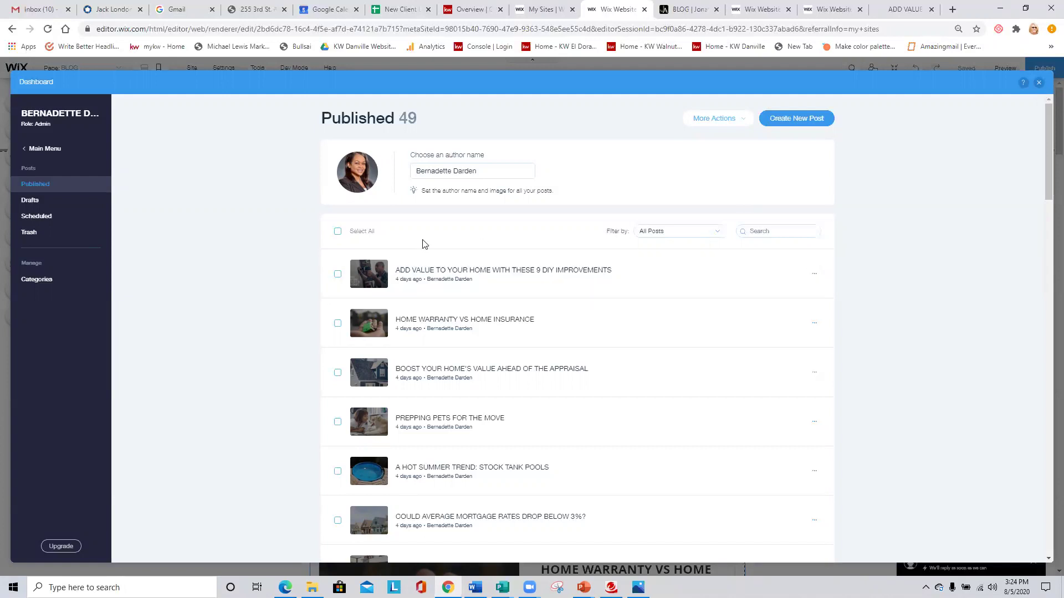
left_click(1041, 84)
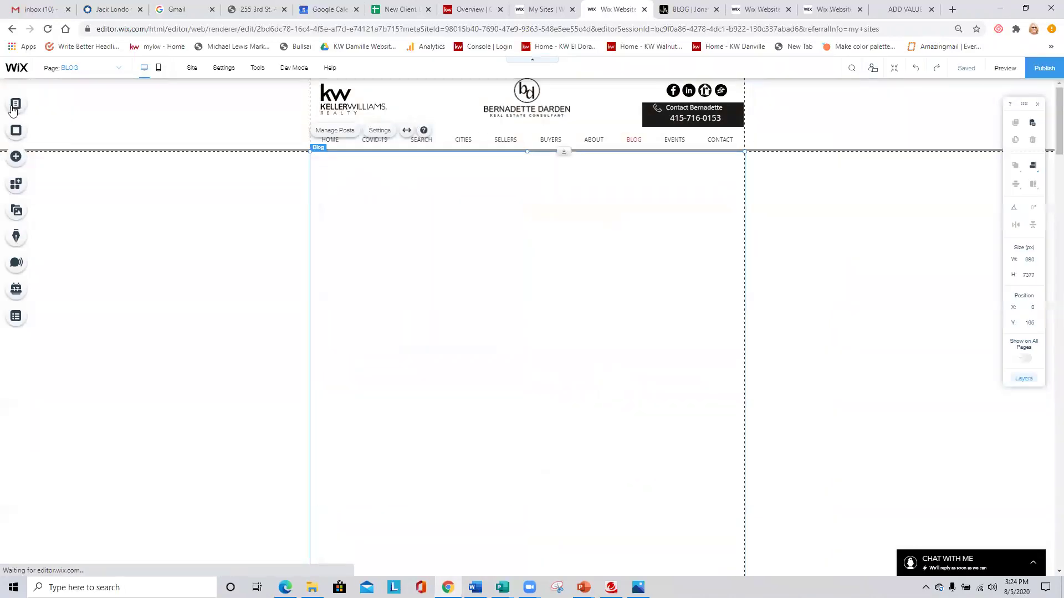
Switch the editor to the HOME page under Main Pages.
left_click(16, 104)
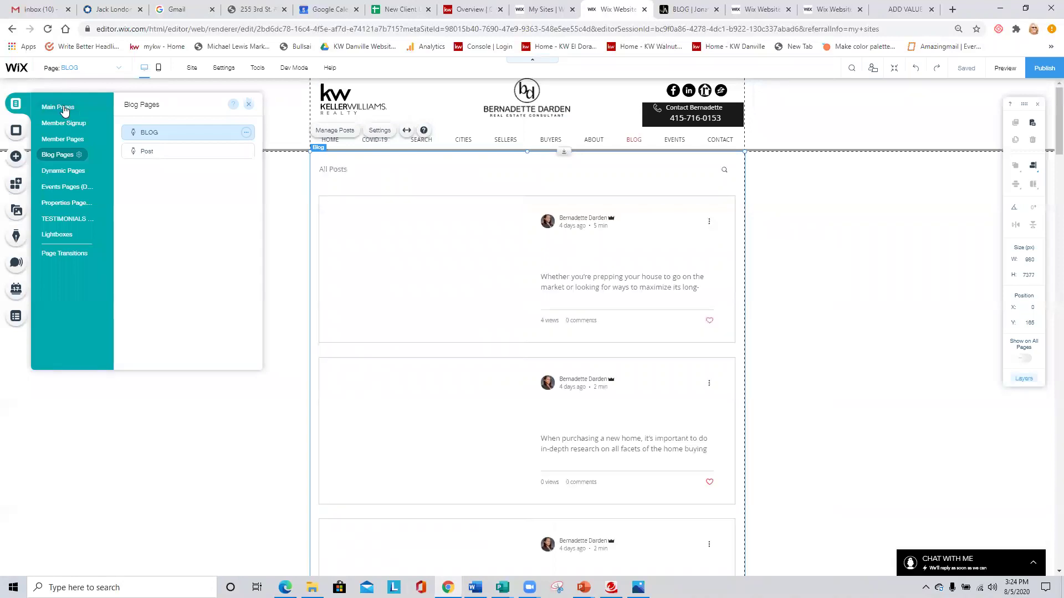
left_click(61, 108)
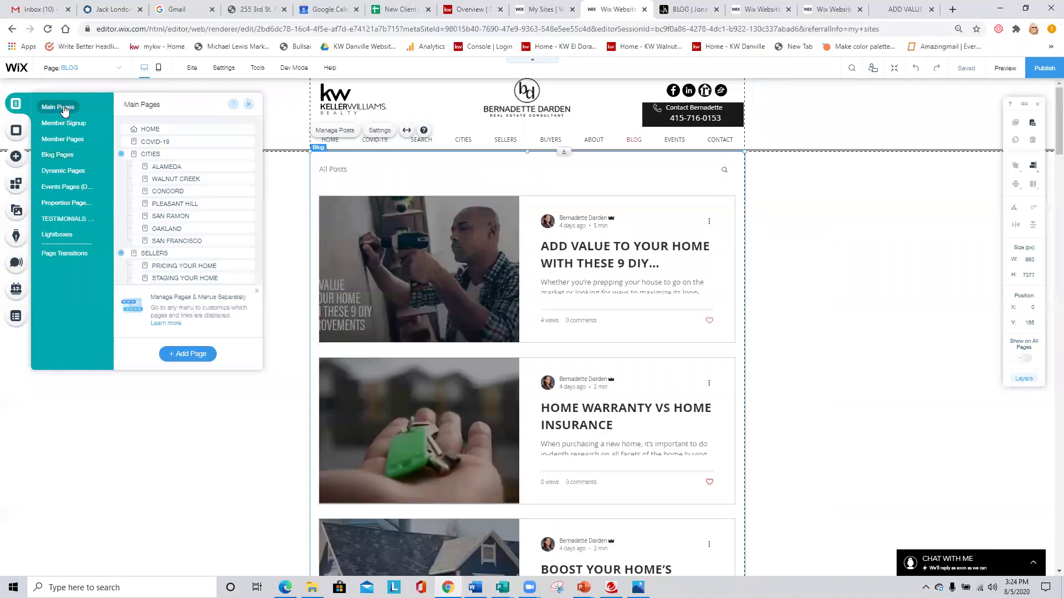
left_click(162, 130)
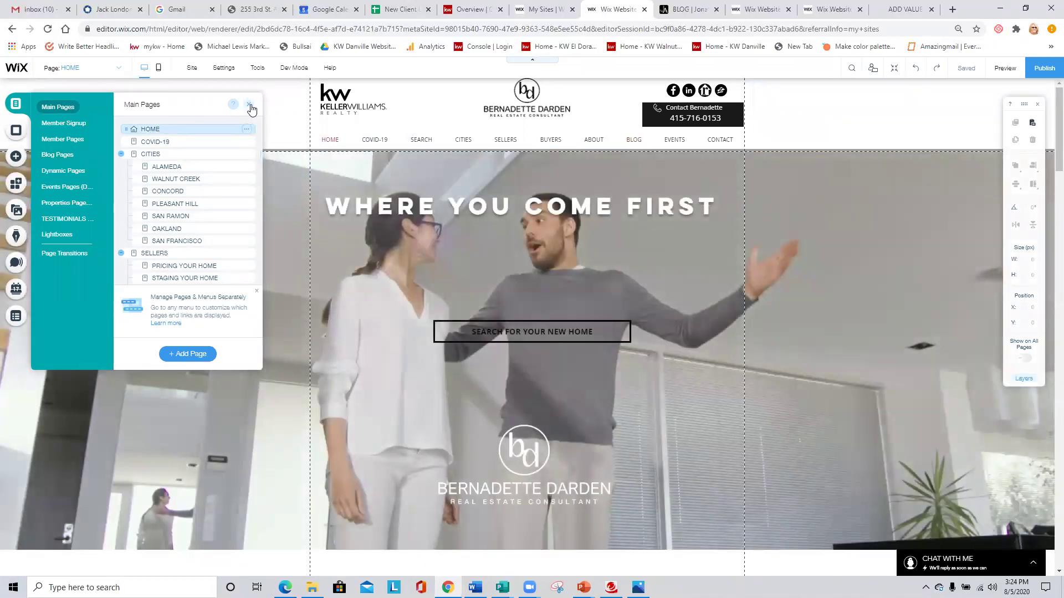
left_click(249, 105)
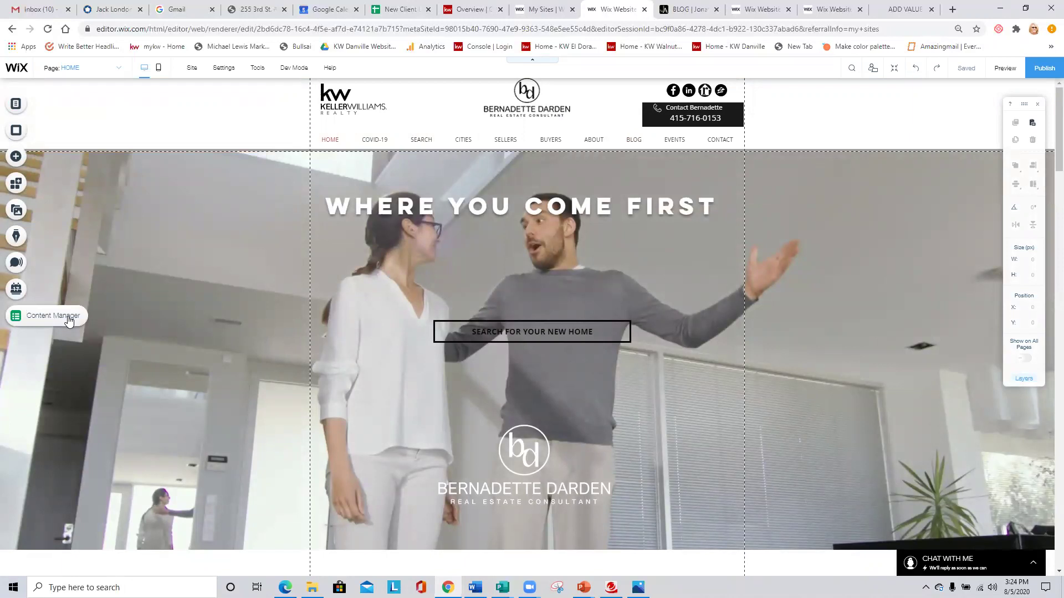
Browse the TESTIMONIALS collection in the Content Manager, then close it.
left_click(47, 320)
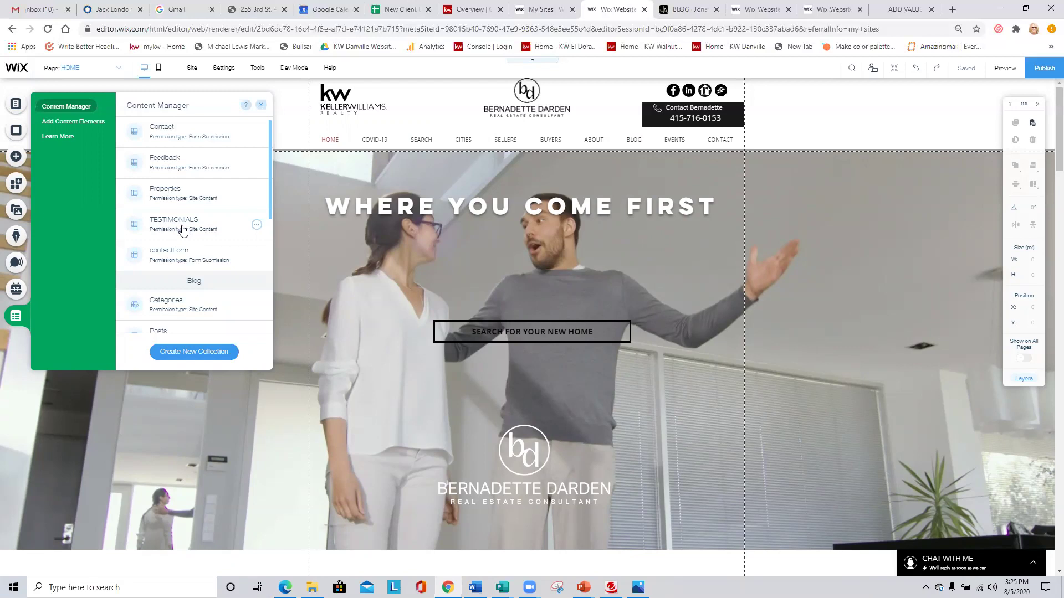
left_click(183, 232)
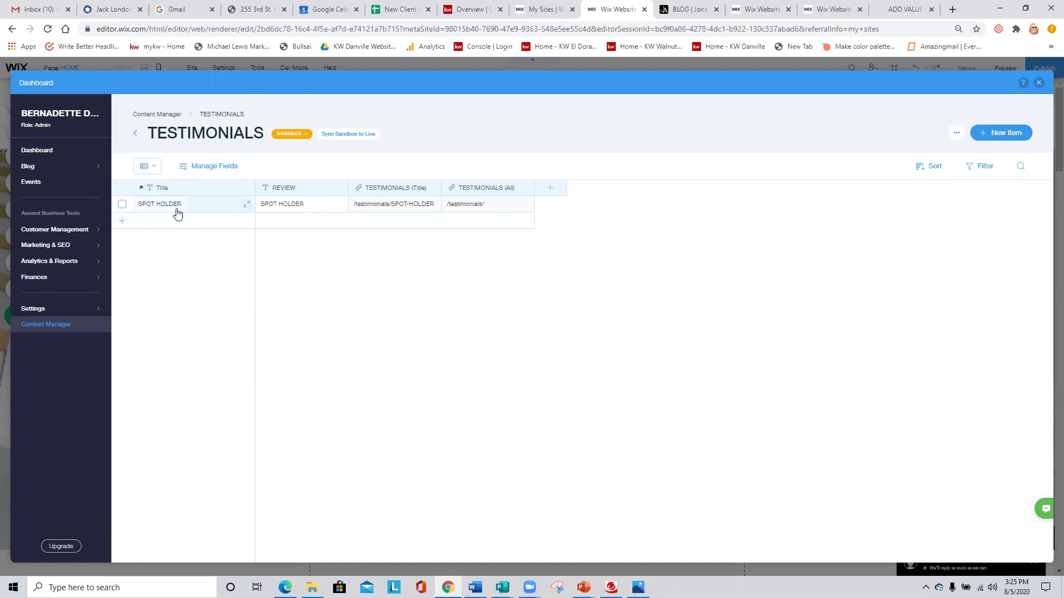
left_click(1038, 83)
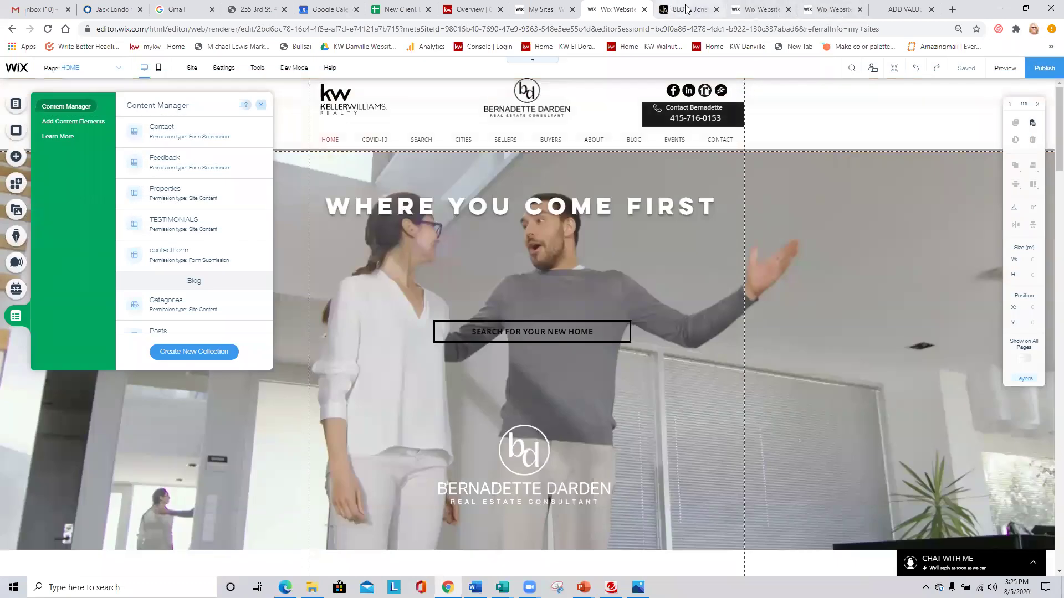
Move across browser tabs to the other realtor's Wix editor showing its HOME page.
left_click(688, 8)
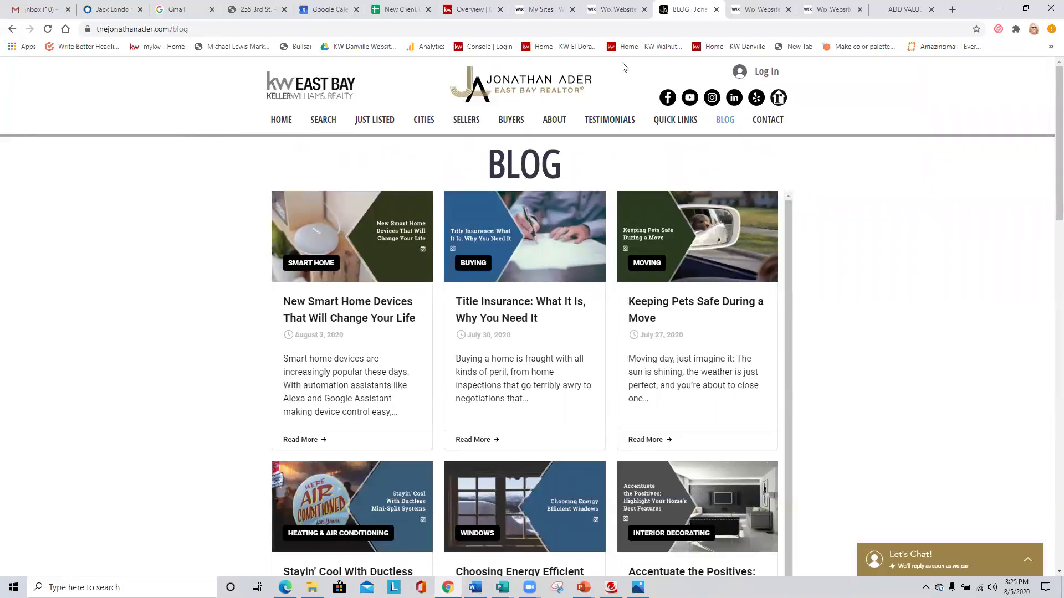
left_click(555, 10)
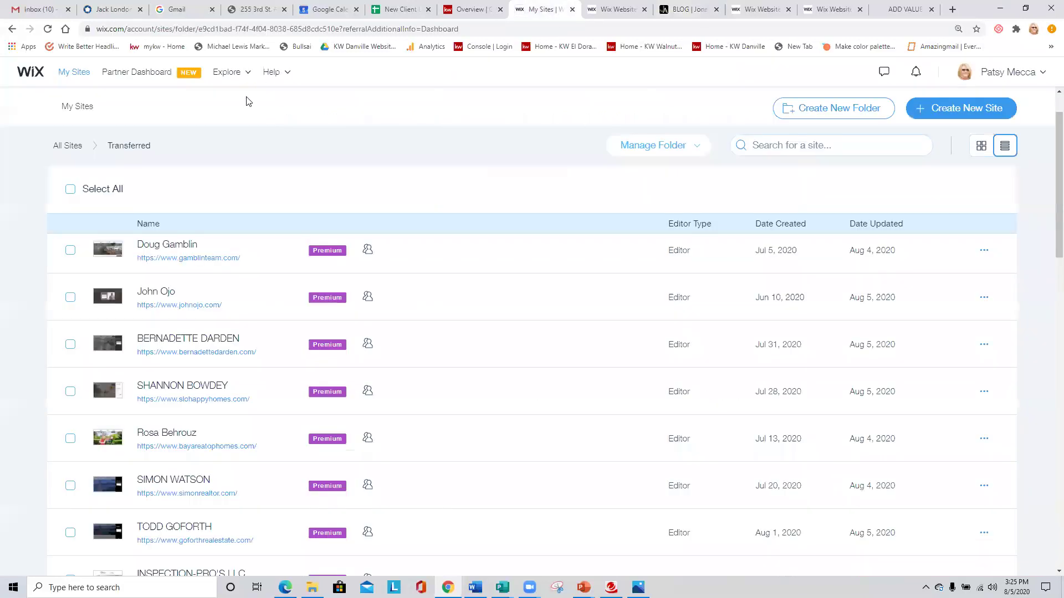
left_click(603, 11)
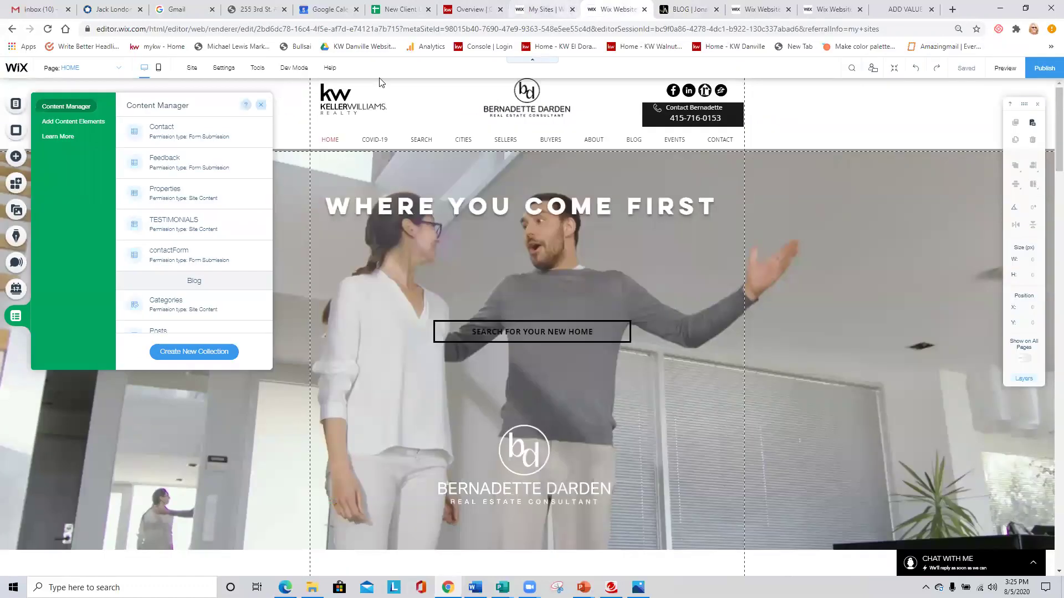
left_click(762, 9)
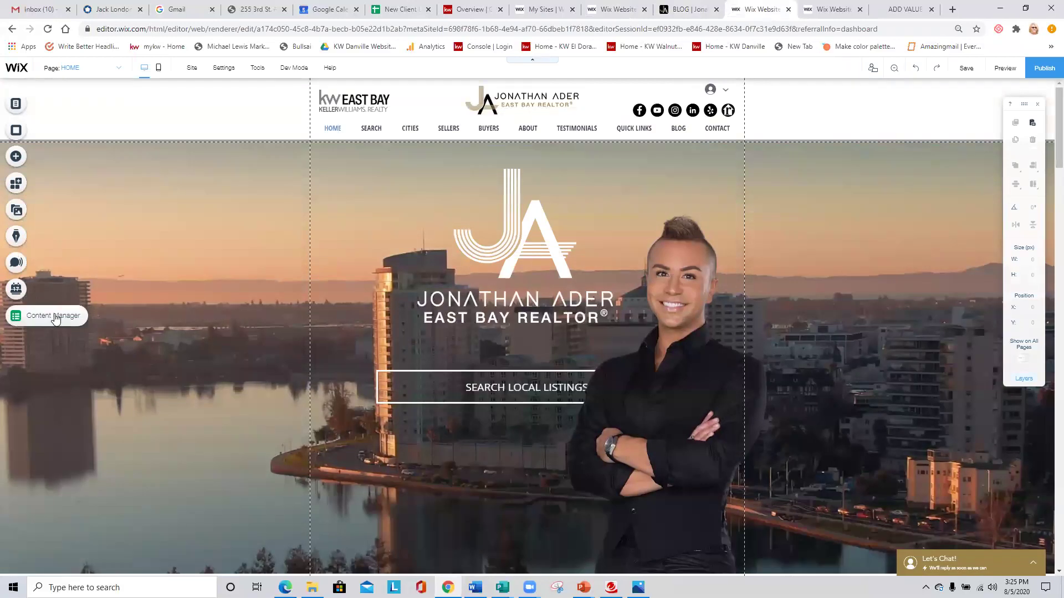
Open the TESTIMONIALS collection from the Content Manager and scroll through its 22 reviews.
left_click(55, 317)
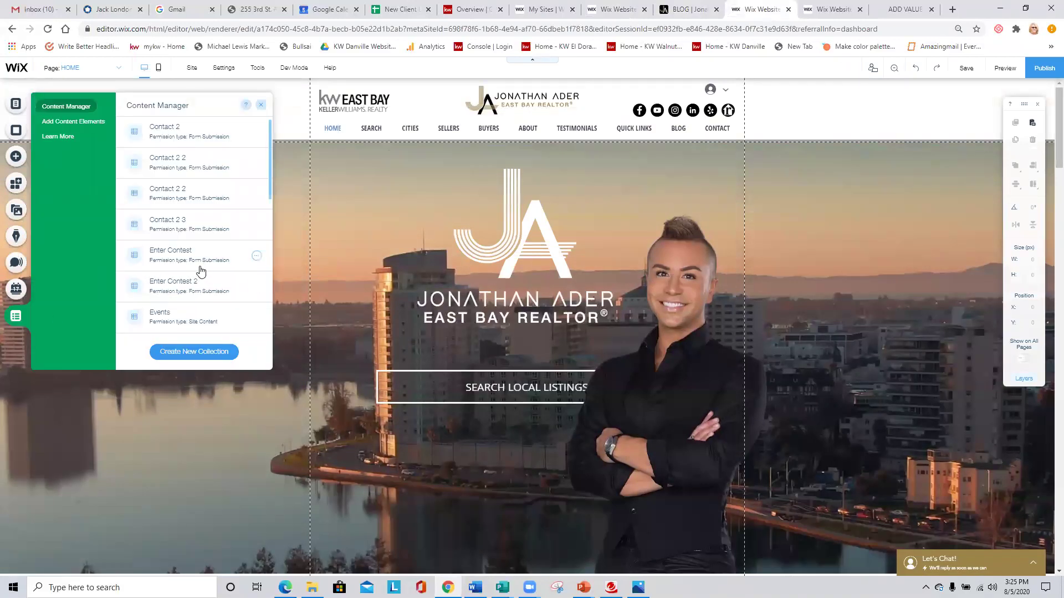
scroll(199, 270, "down", 3)
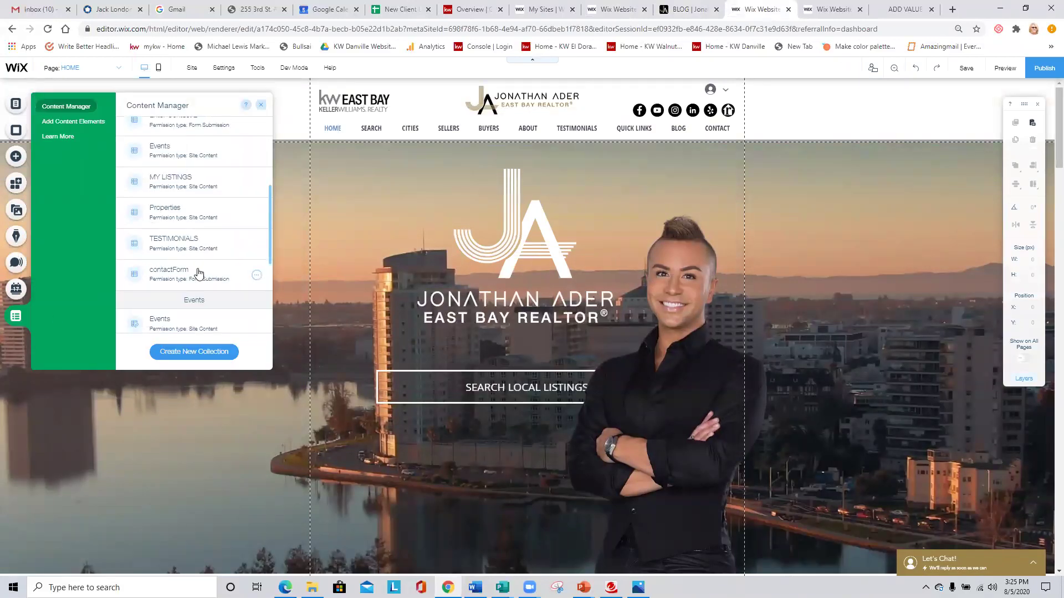
left_click(168, 244)
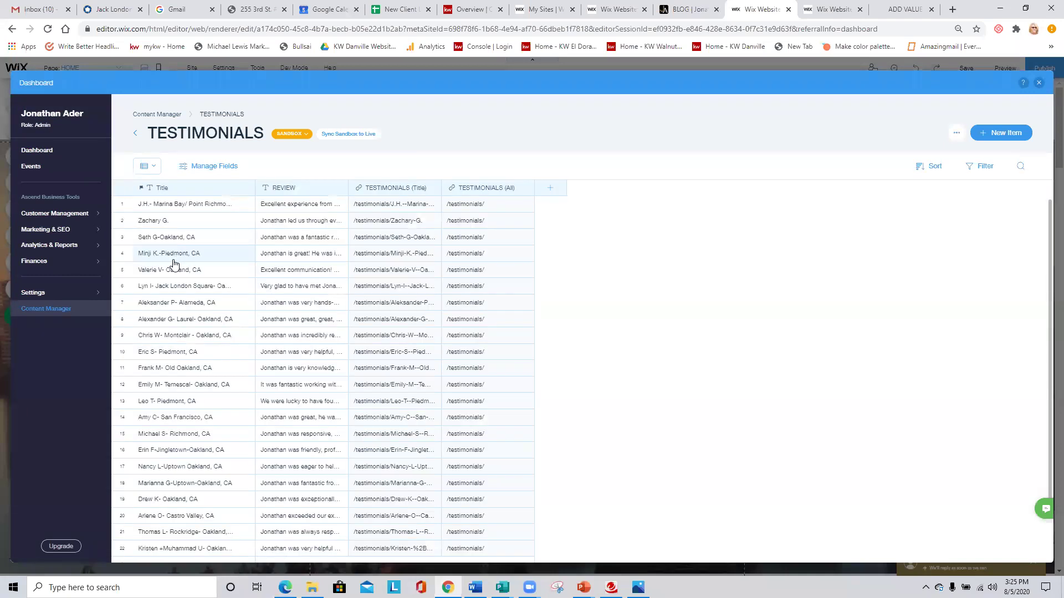
scroll(202, 305, "down", 1)
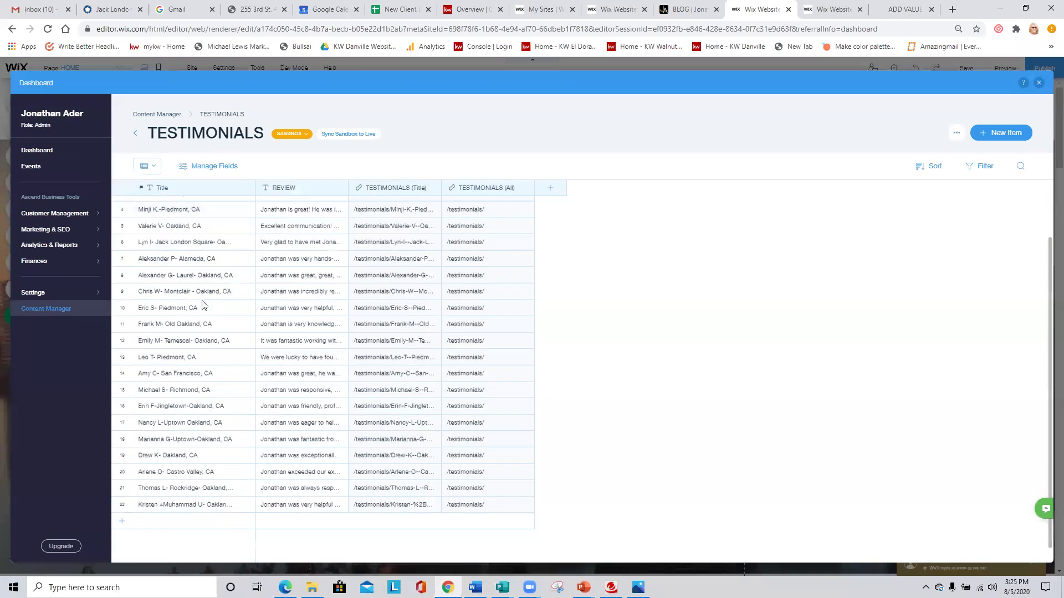
scroll(209, 331, "down", 1)
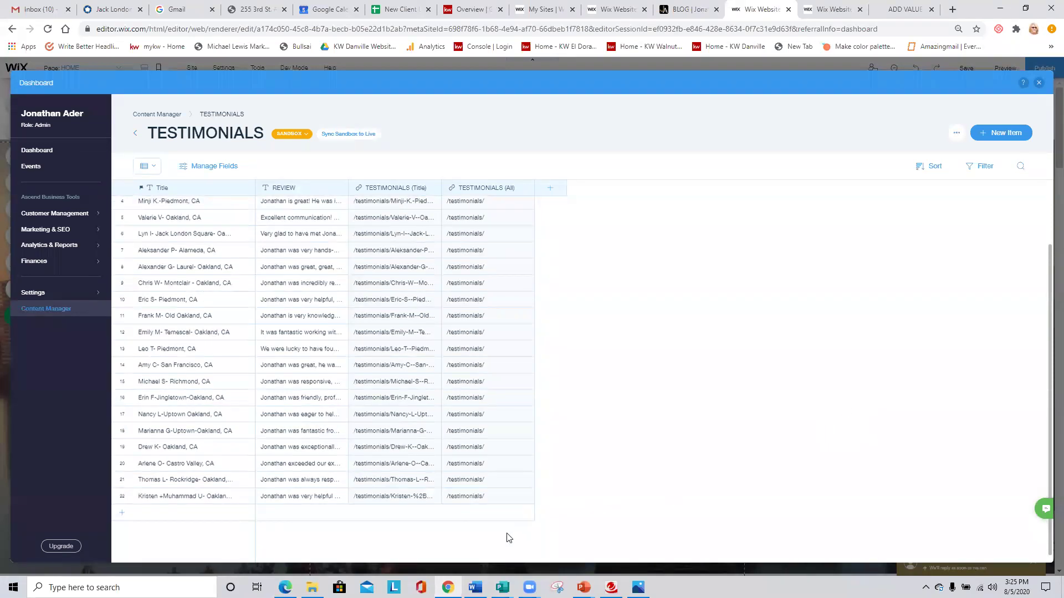
Add a testimonial row with a title and a placeholder Zillow review, then update the sort order.
left_click(120, 516)
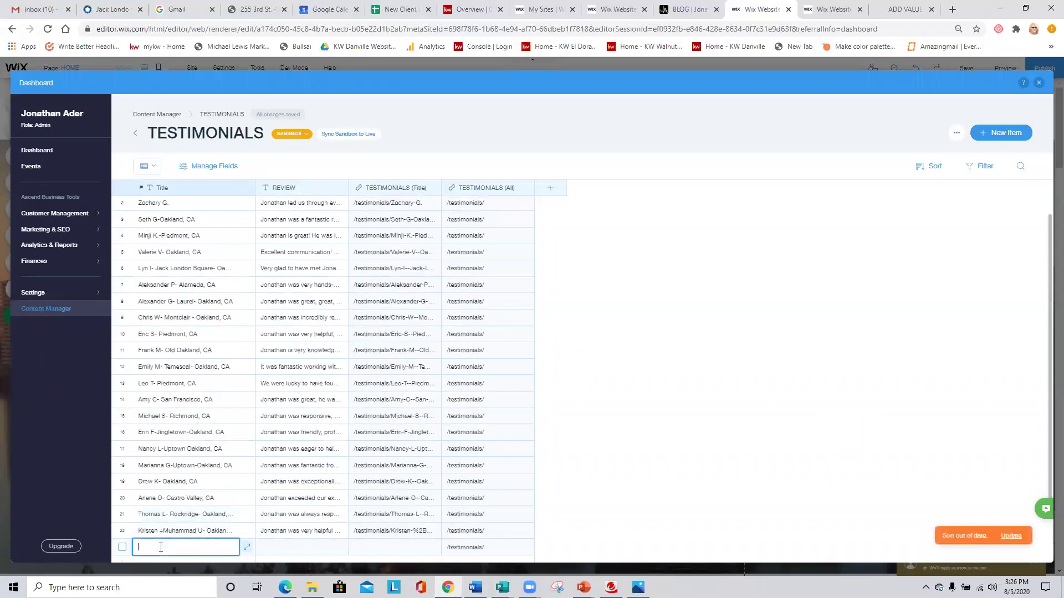
type("Patsy S - Uptown - Oakland")
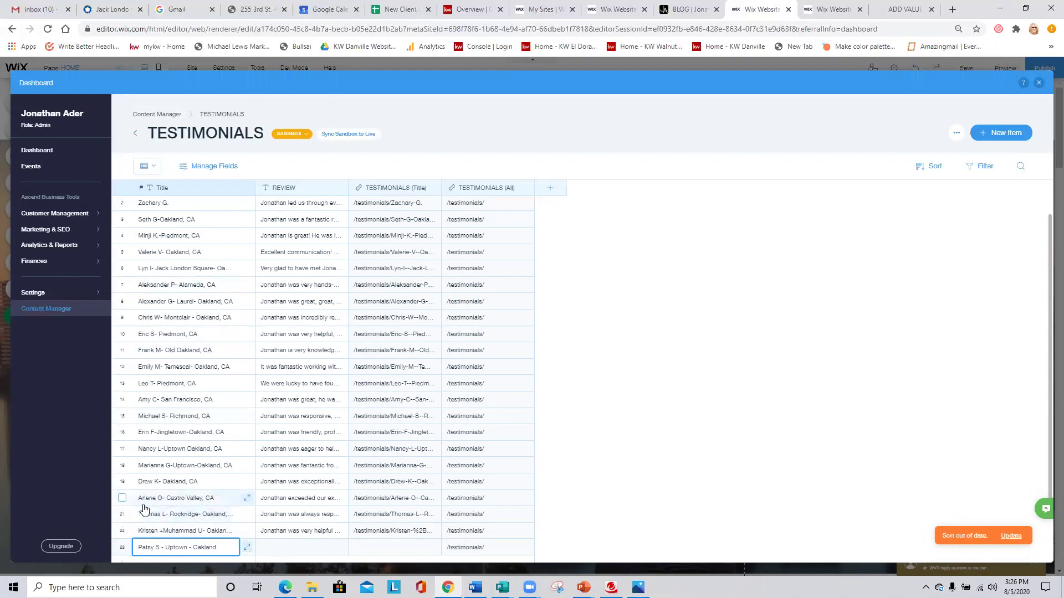
left_click(278, 545)
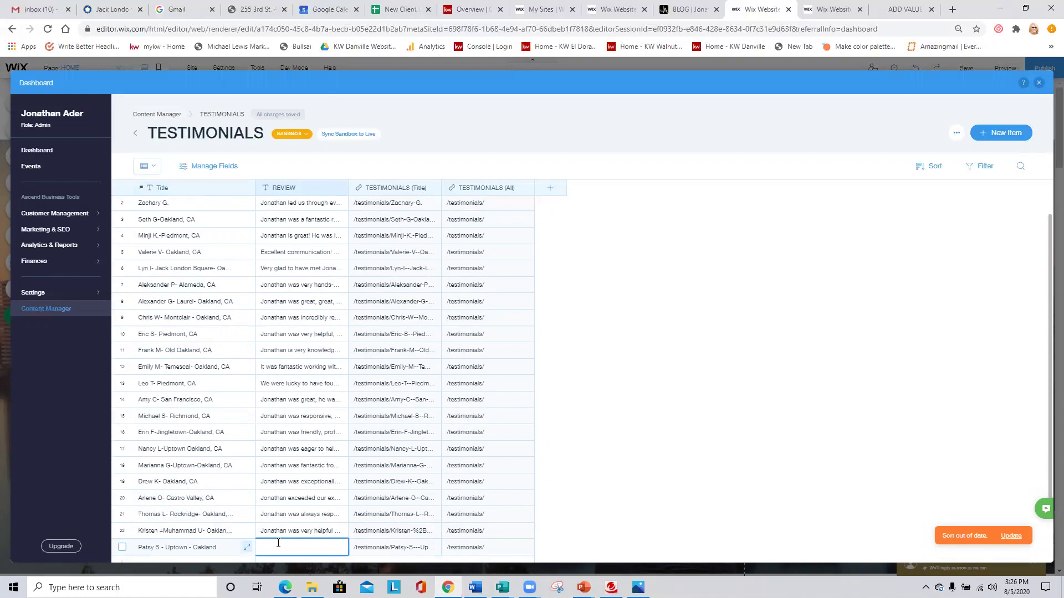
type("This is a tes")
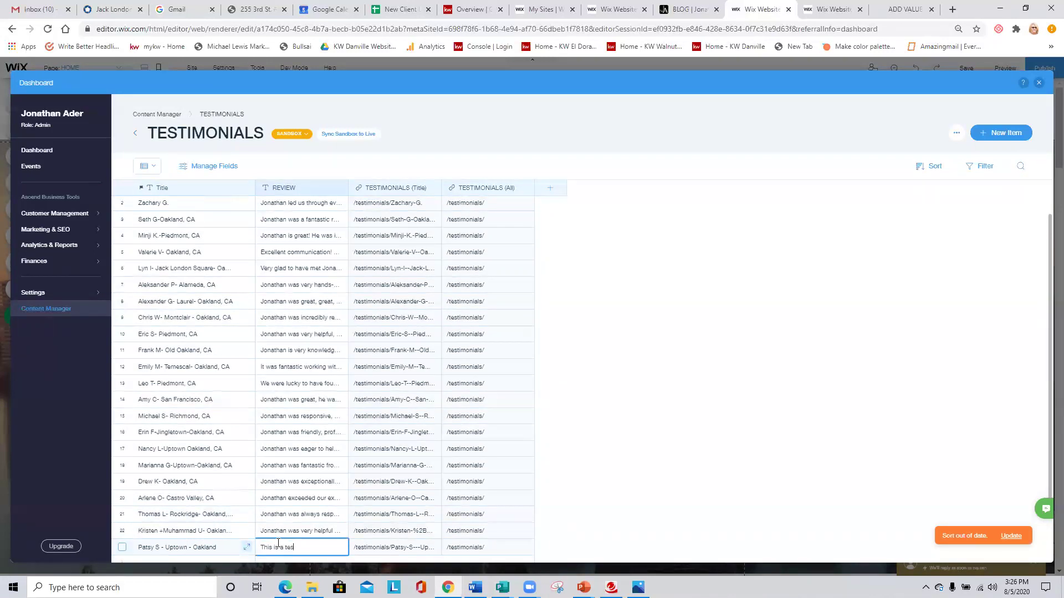
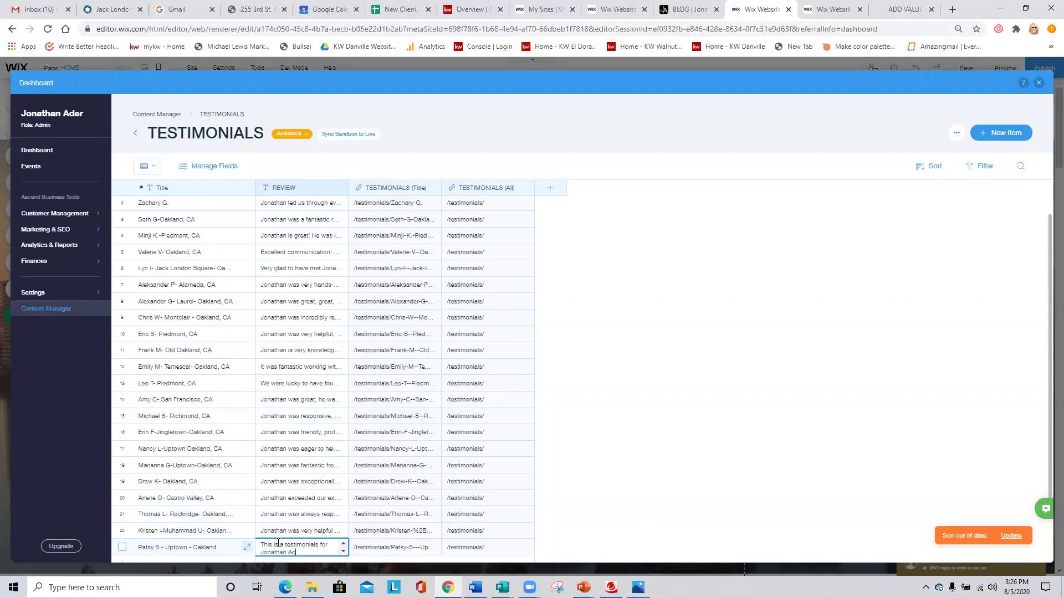
type("d from Zillow and pasted here.")
scroll(244, 529, "down", 1)
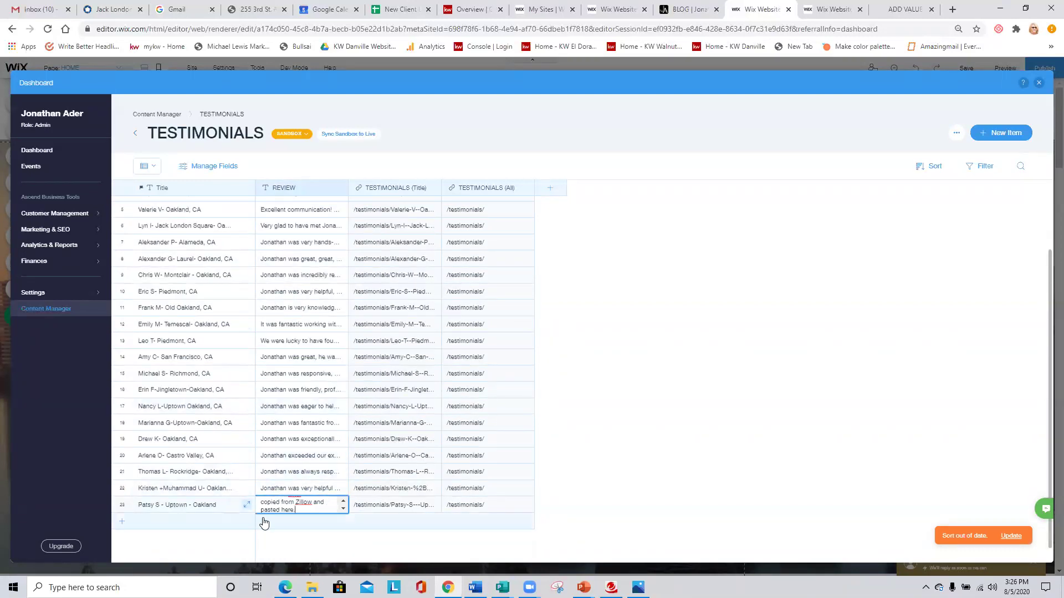
left_click(779, 455)
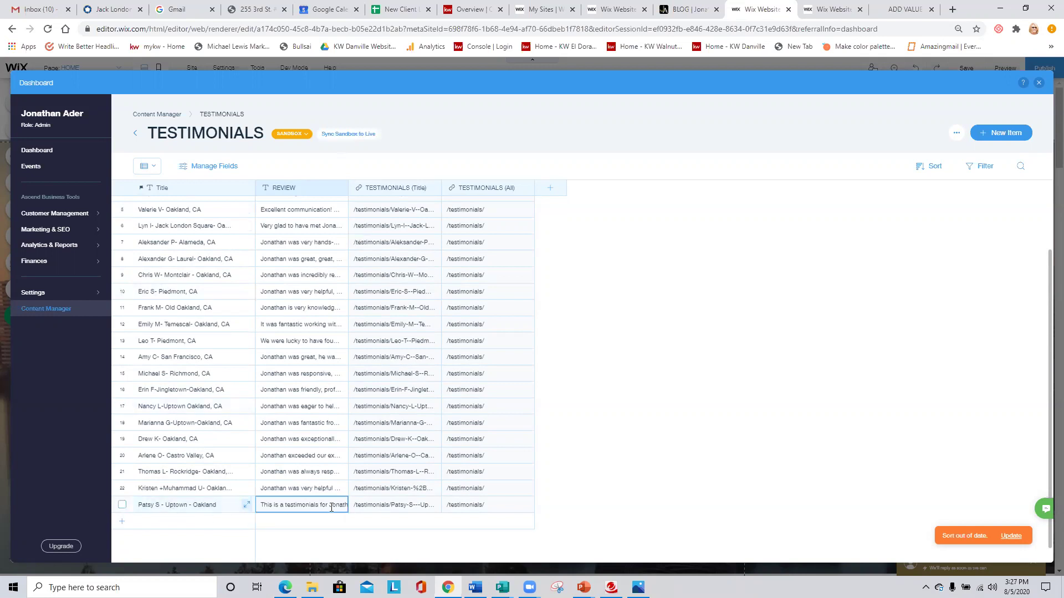
left_click(1012, 536)
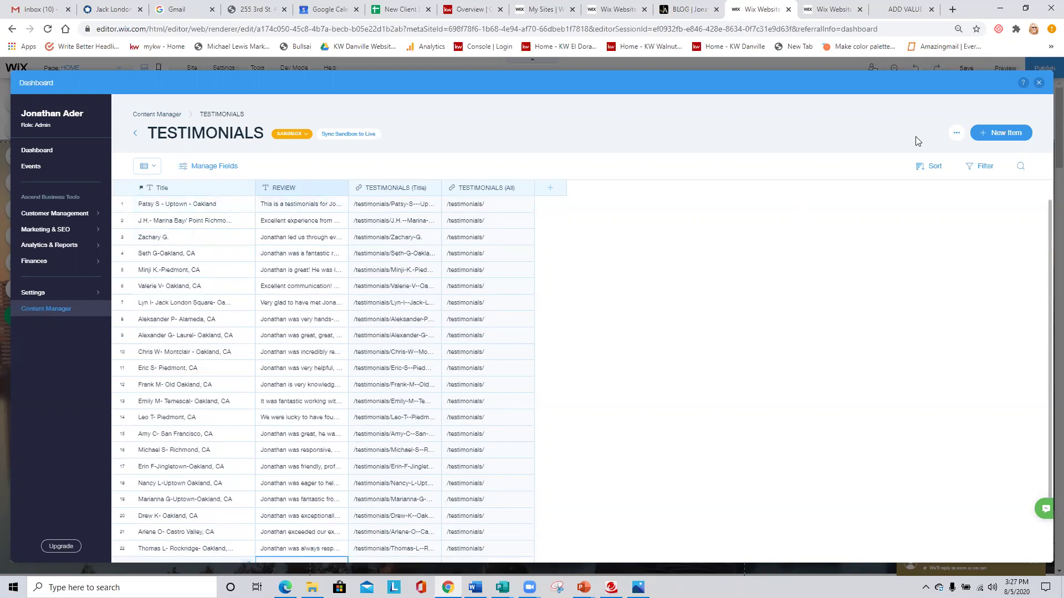
Publish the site, view the live Testimonials page, then return to the editor tab.
left_click(1038, 83)
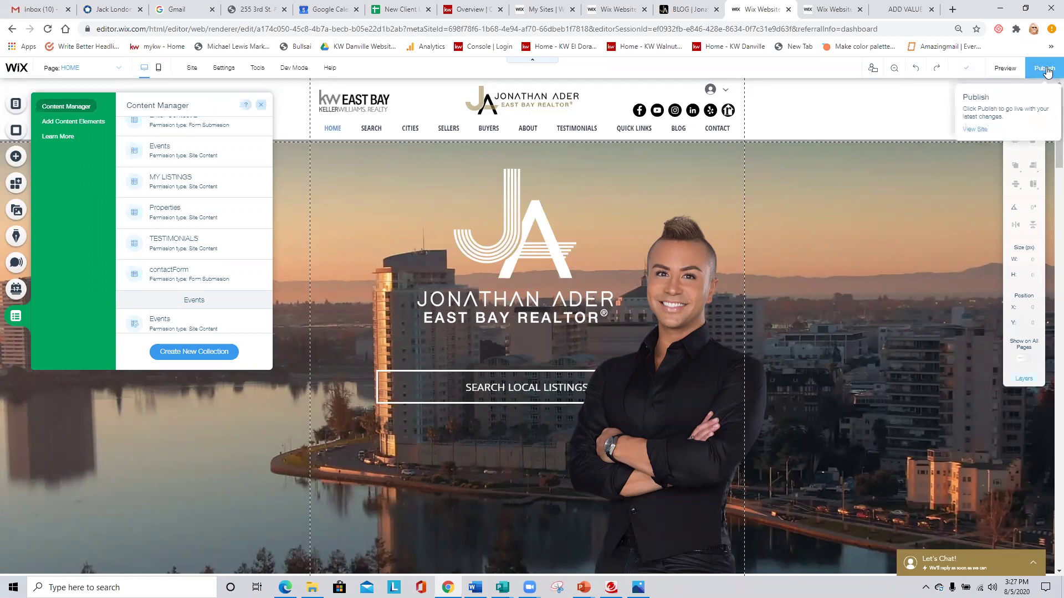
left_click(1045, 68)
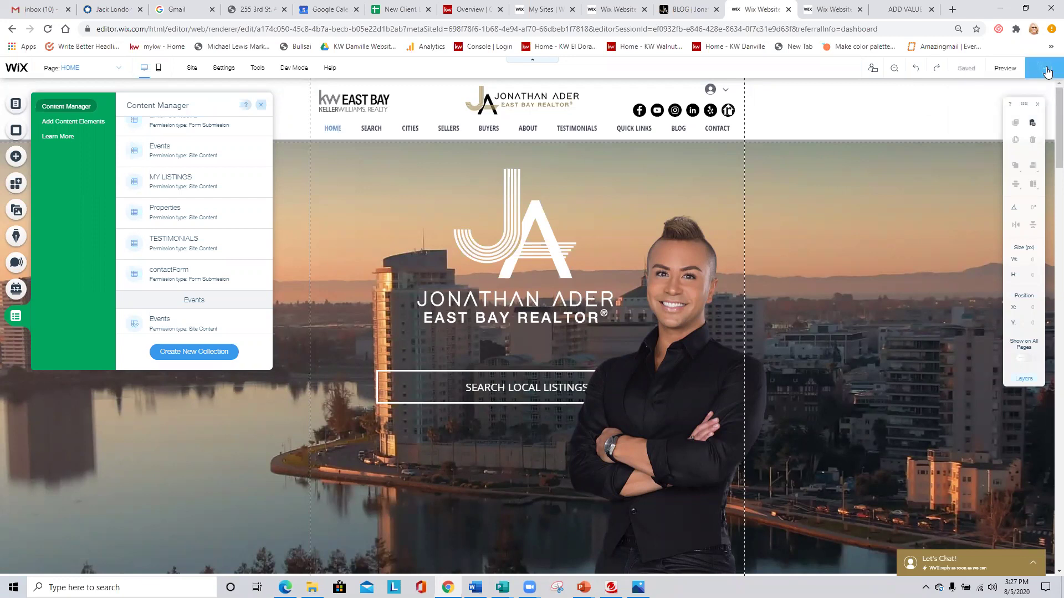
mouse_move(976, 70)
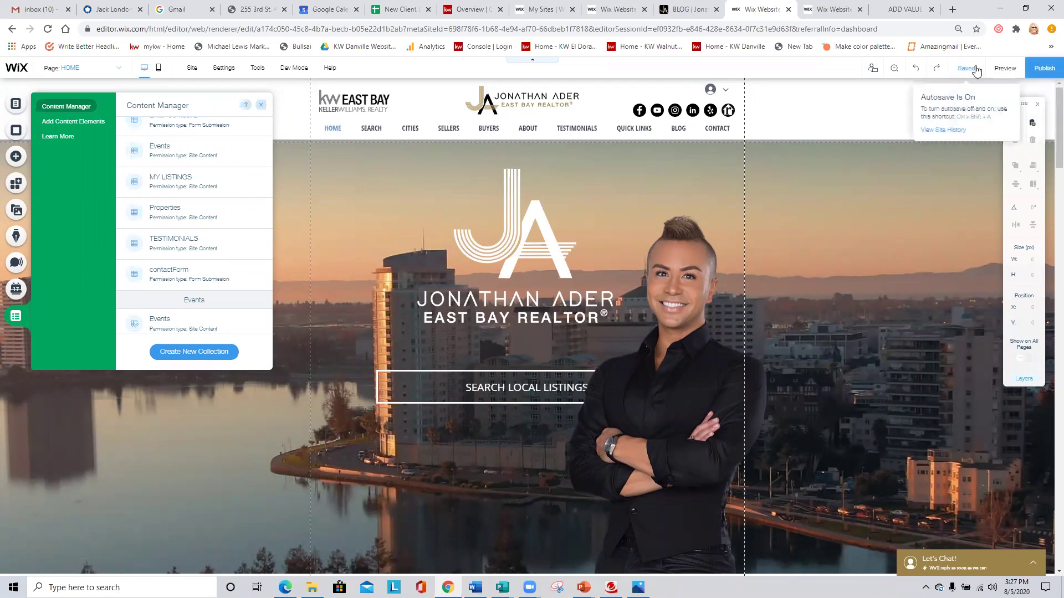
mouse_move(1042, 69)
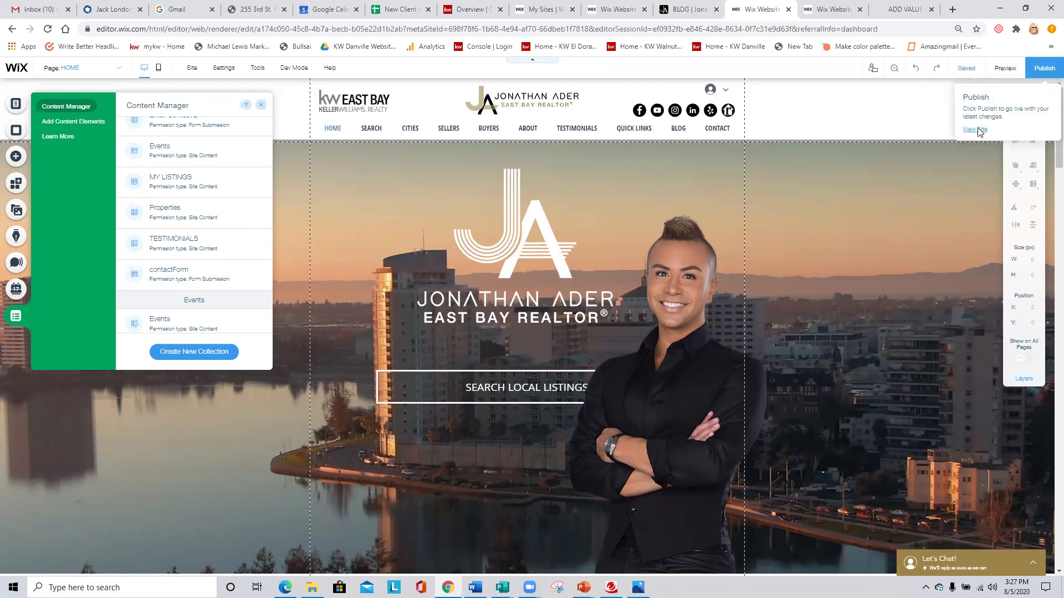
left_click(980, 130)
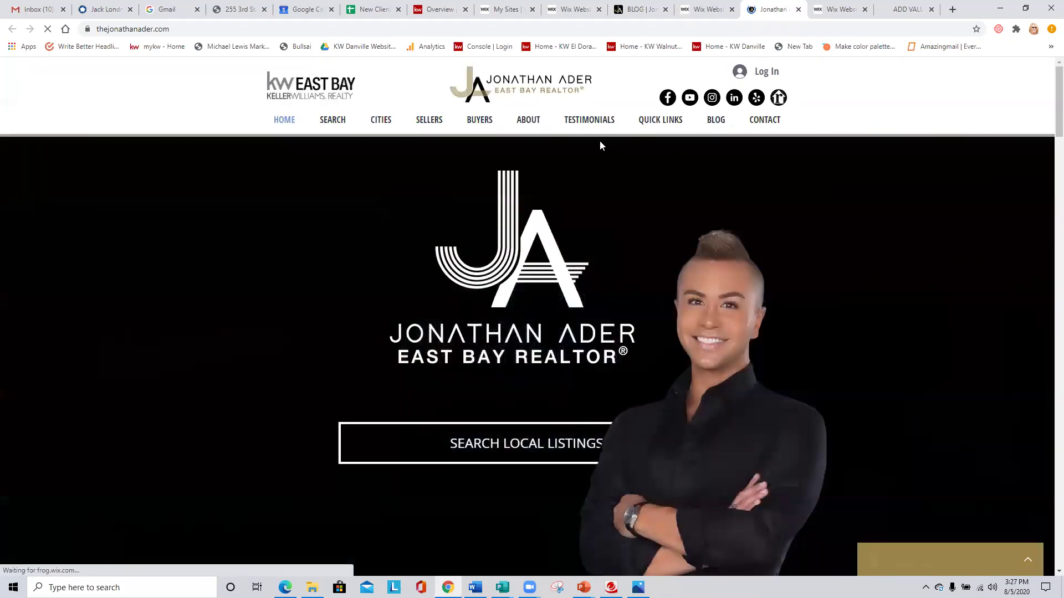
mouse_move(600, 128)
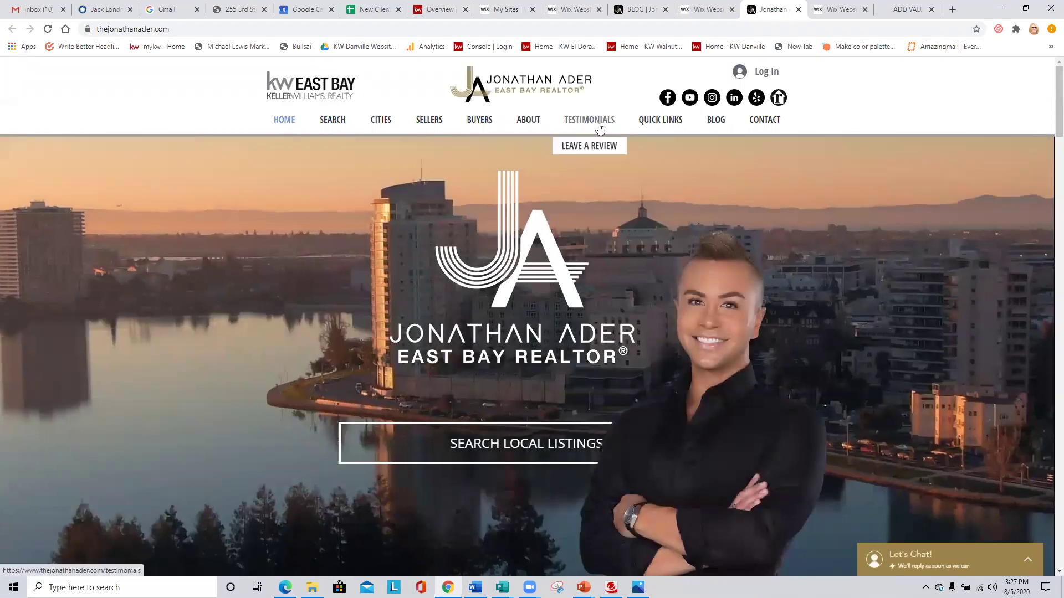
left_click(601, 126)
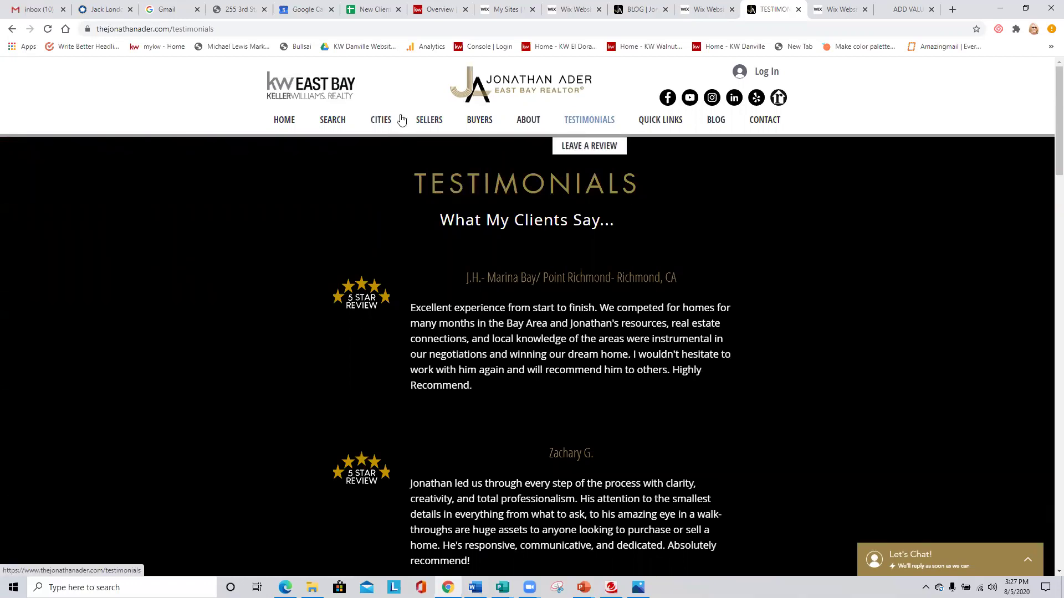
left_click(690, 11)
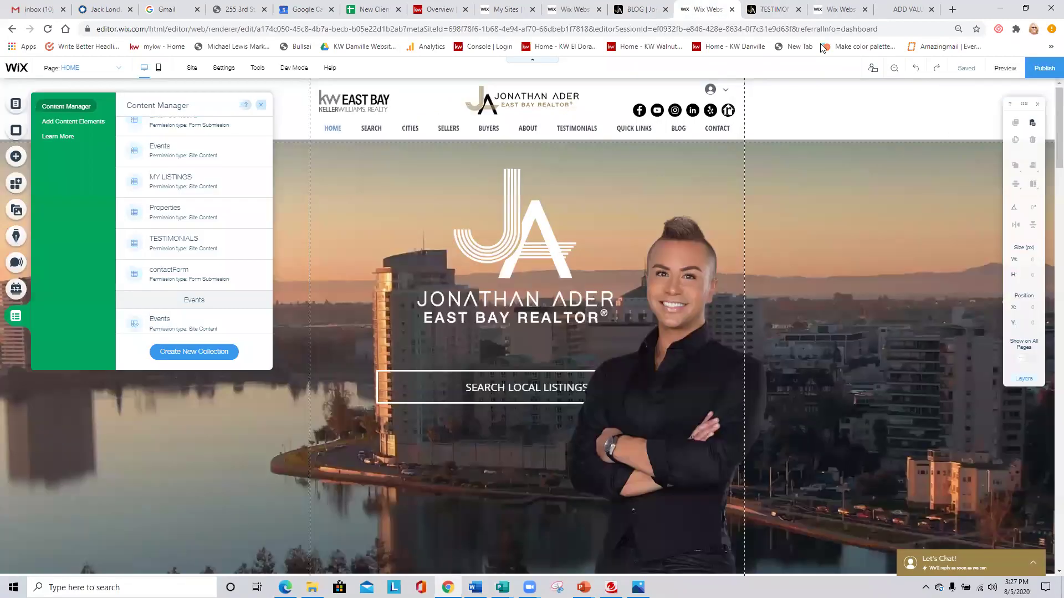
Publish again and show the TESTIMONIALS (All) dynamic page in the editor.
left_click(1050, 72)
scroll(205, 232, "up", 3)
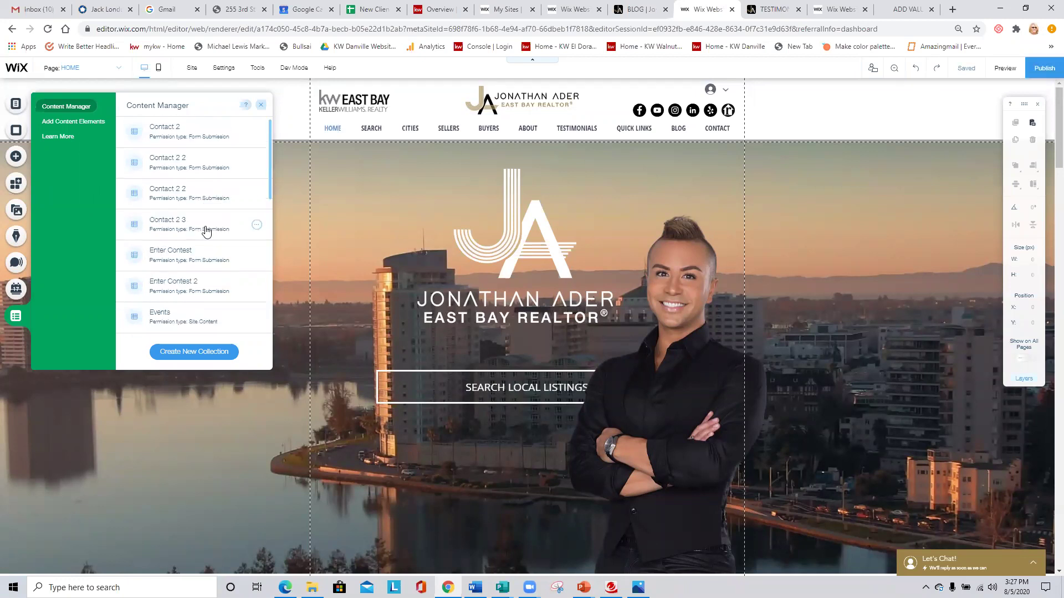
left_click(16, 102)
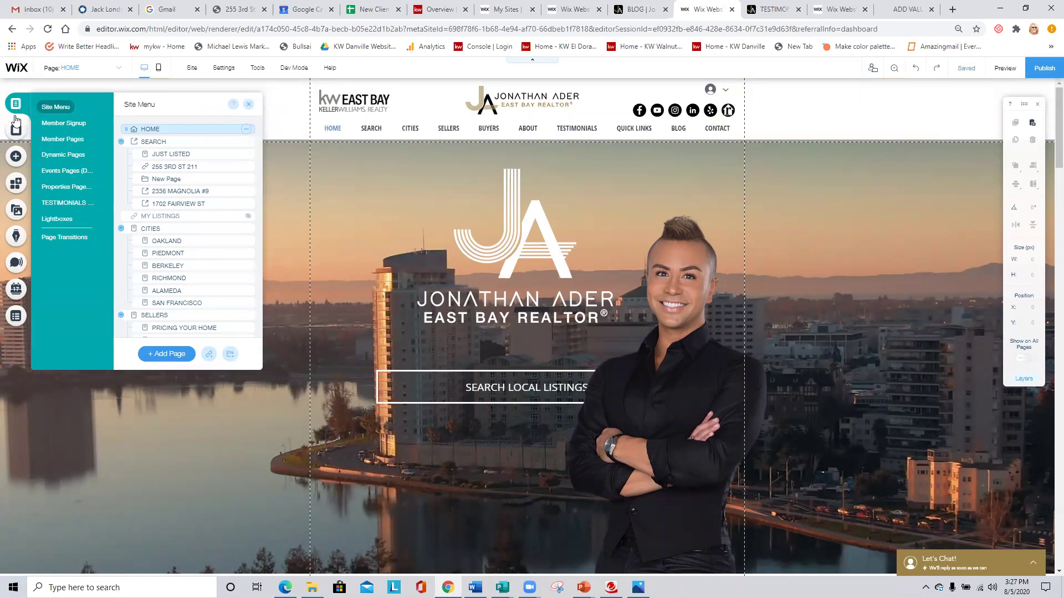
left_click(53, 204)
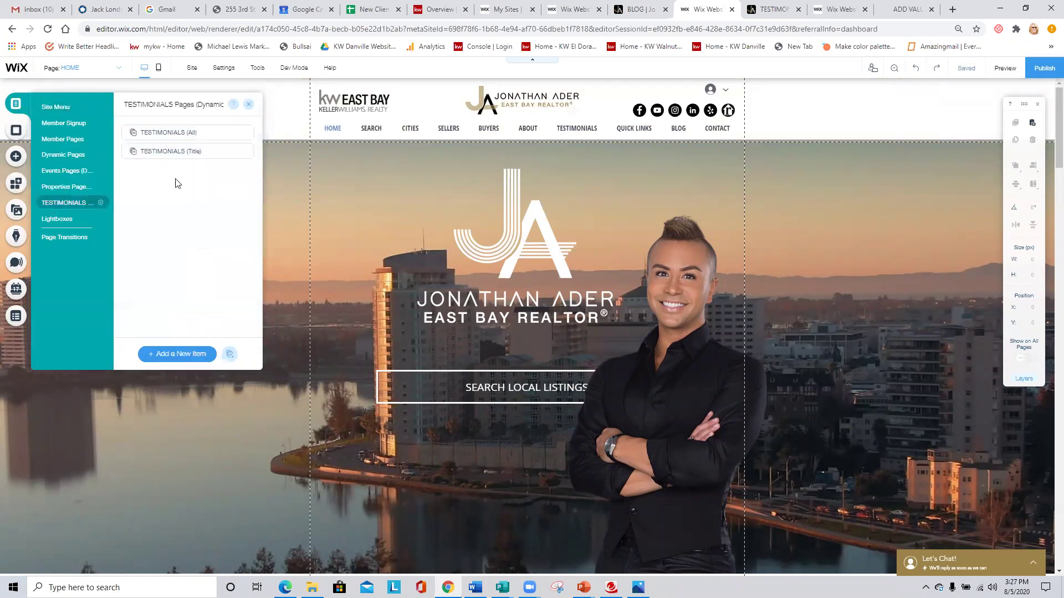
left_click(174, 135)
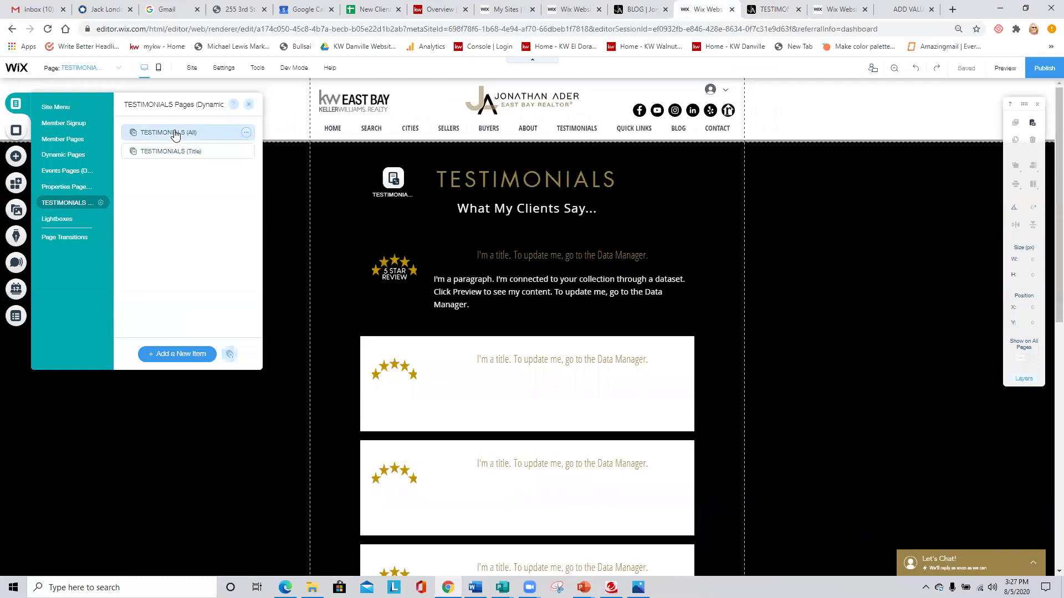
left_click(246, 105)
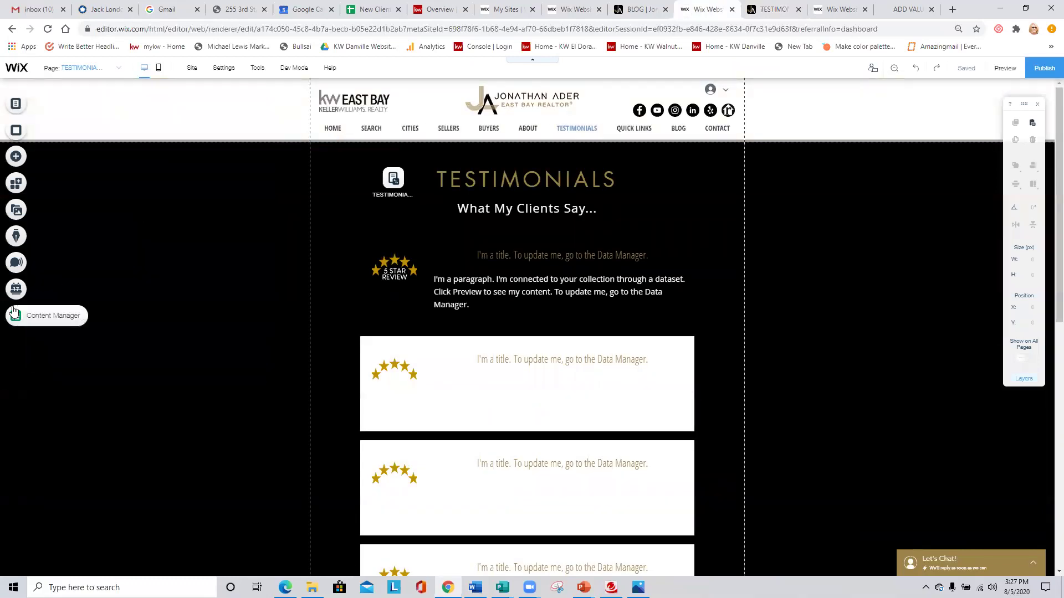
Reopen the TESTIMONIALS collection from the Content Manager.
left_click(16, 316)
scroll(182, 260, "down", 5)
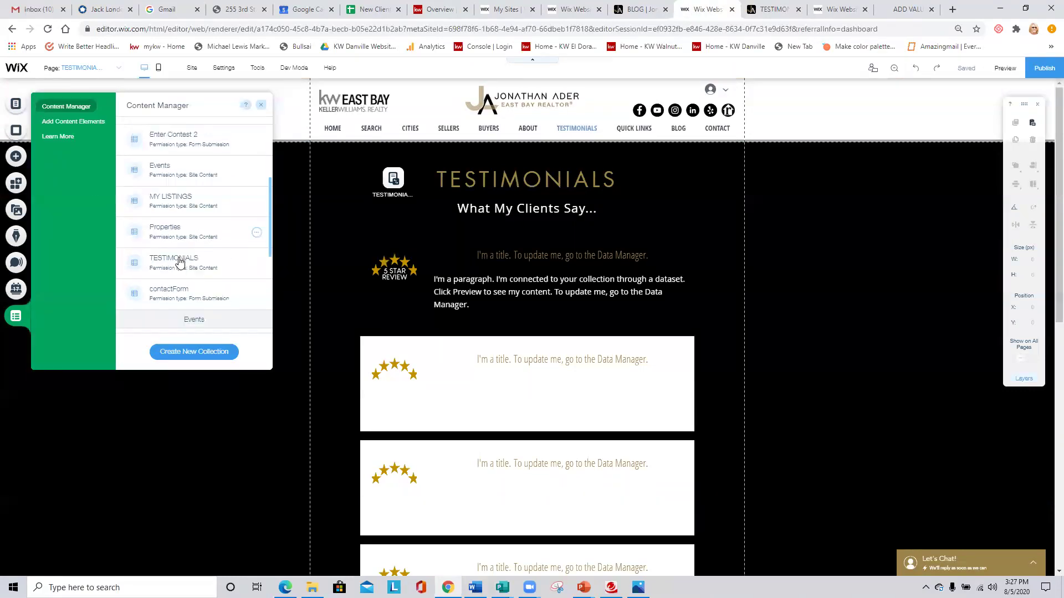
left_click(172, 184)
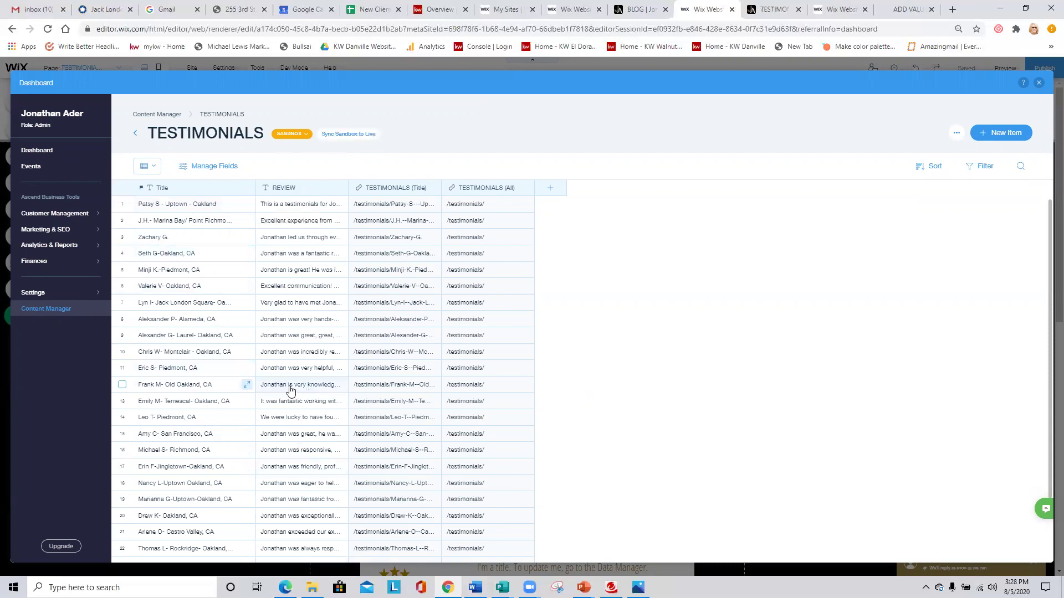
Sync all 23 sandbox testimonials to Live, then close the dashboard and save the site.
left_click(350, 134)
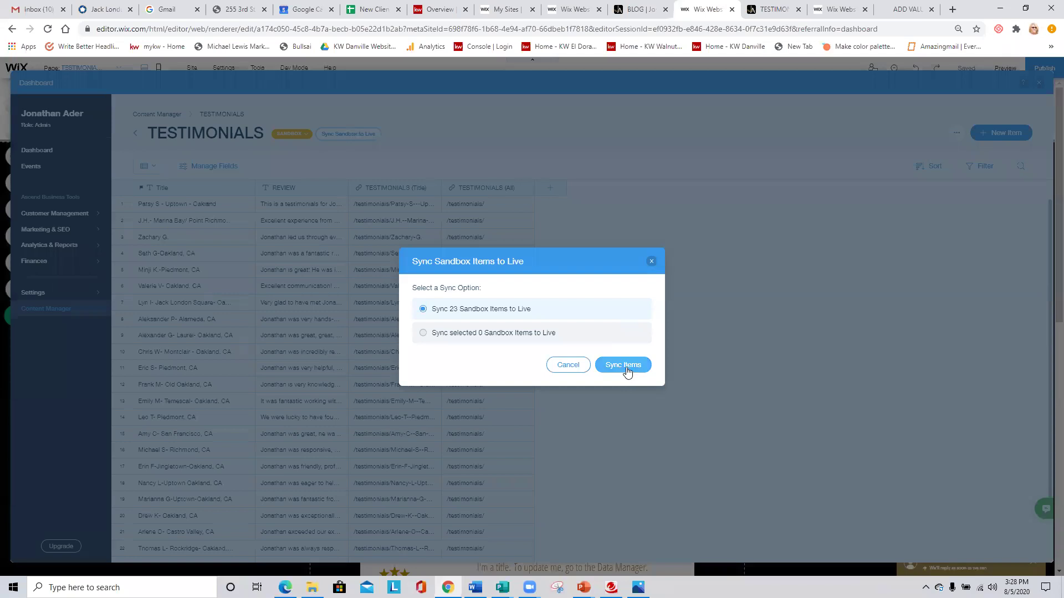
left_click(626, 367)
left_click(626, 350)
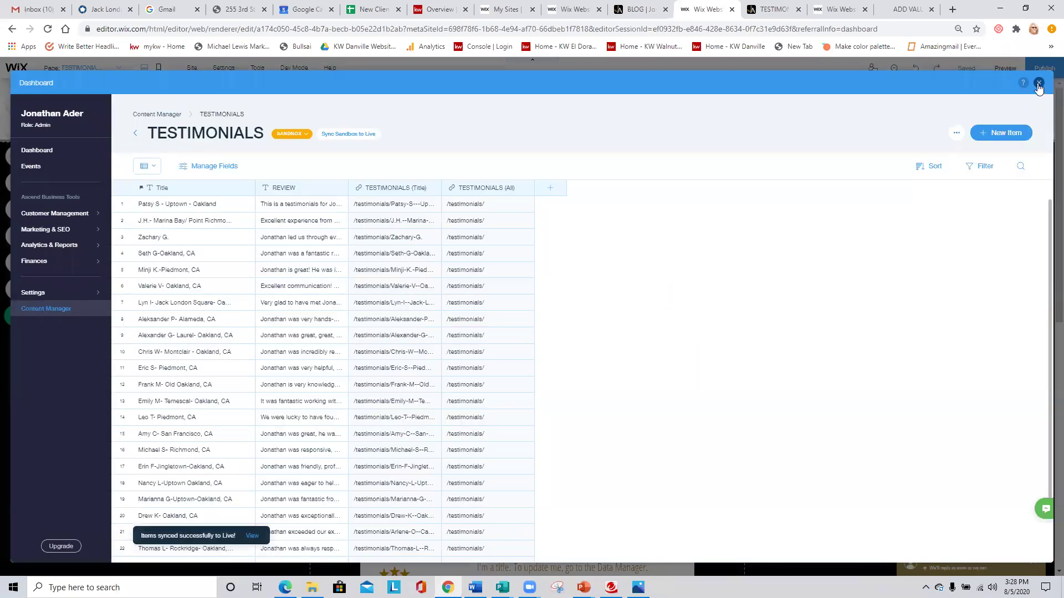
left_click(1038, 84)
left_click(966, 68)
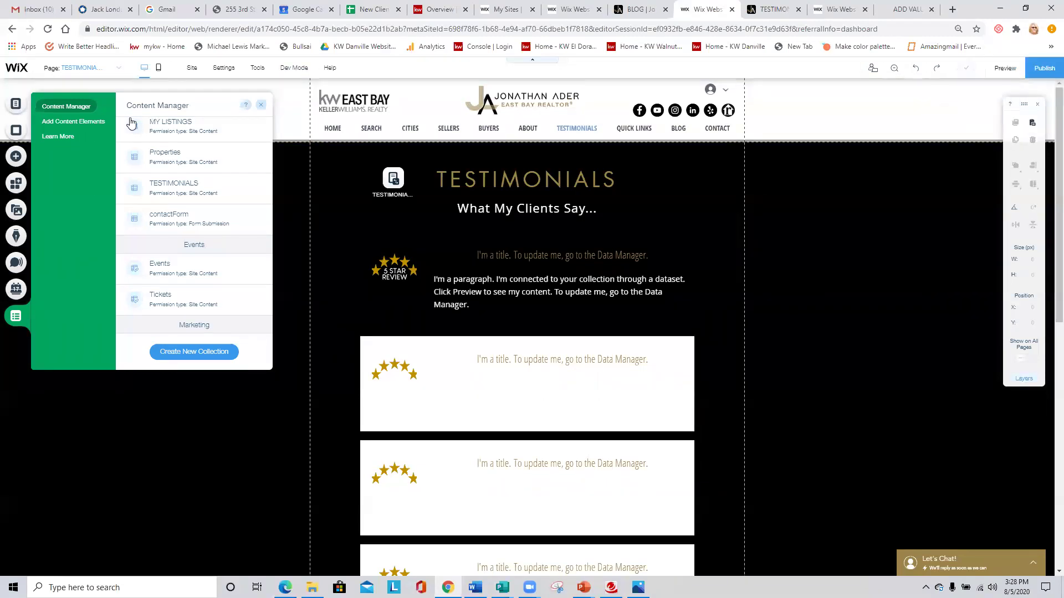
Publish the site, close the extra tab, and open the HOME page in the editor.
left_click(1040, 70)
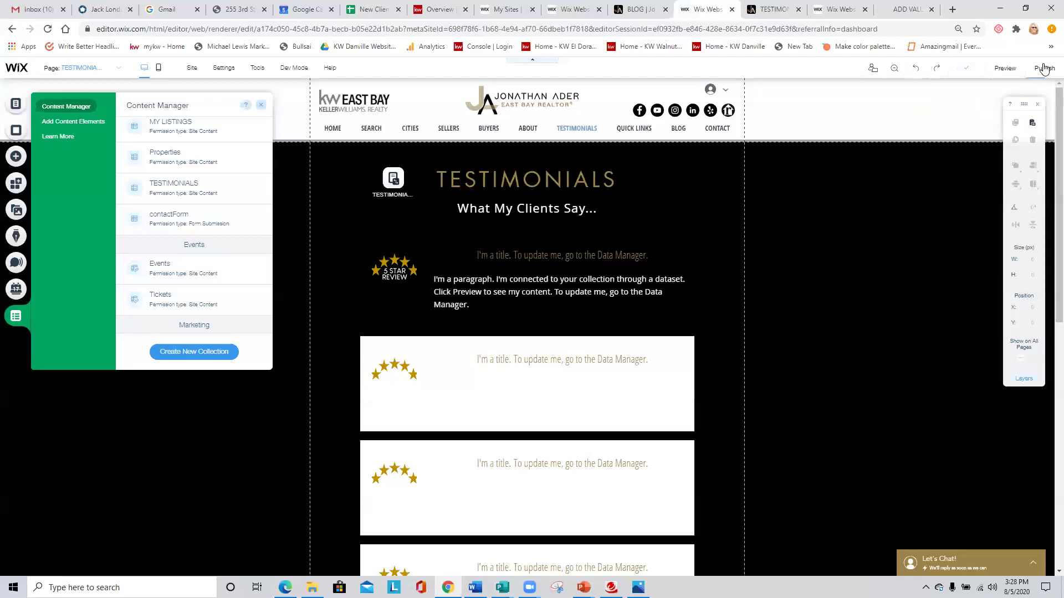
left_click(798, 9)
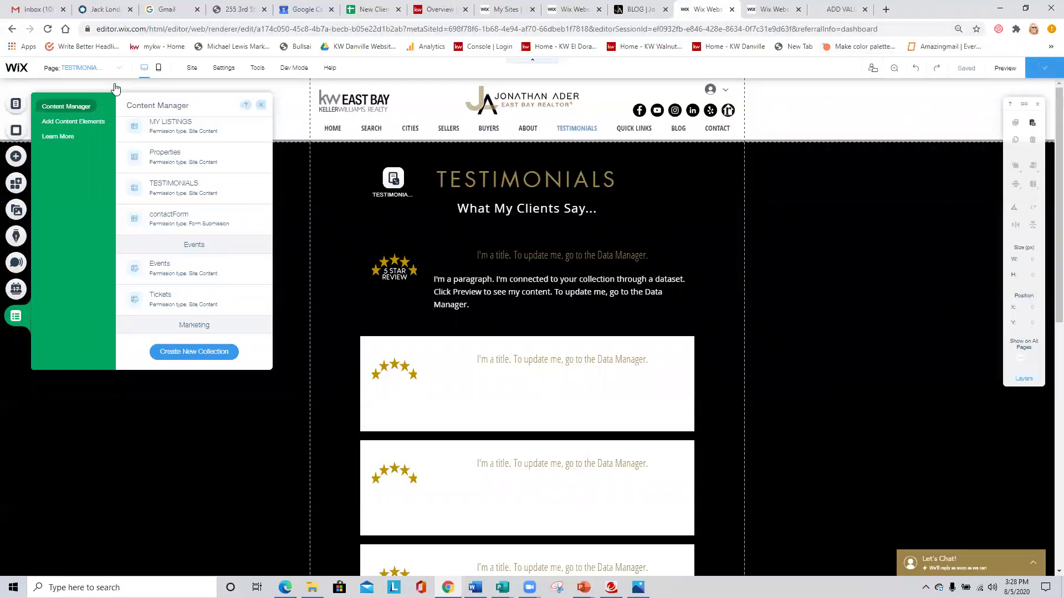
left_click(16, 105)
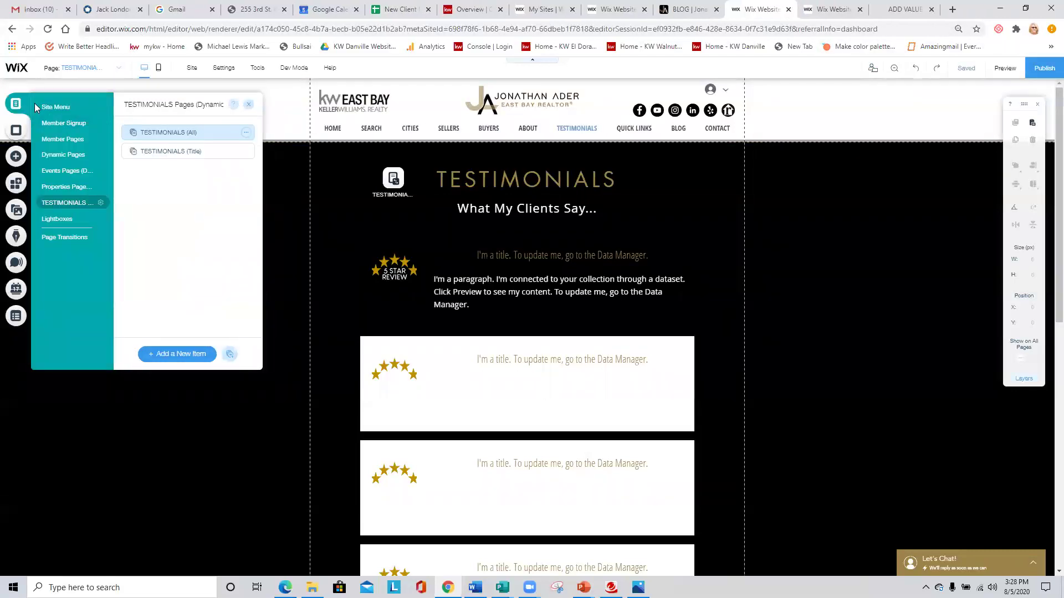
left_click(50, 107)
left_click(159, 129)
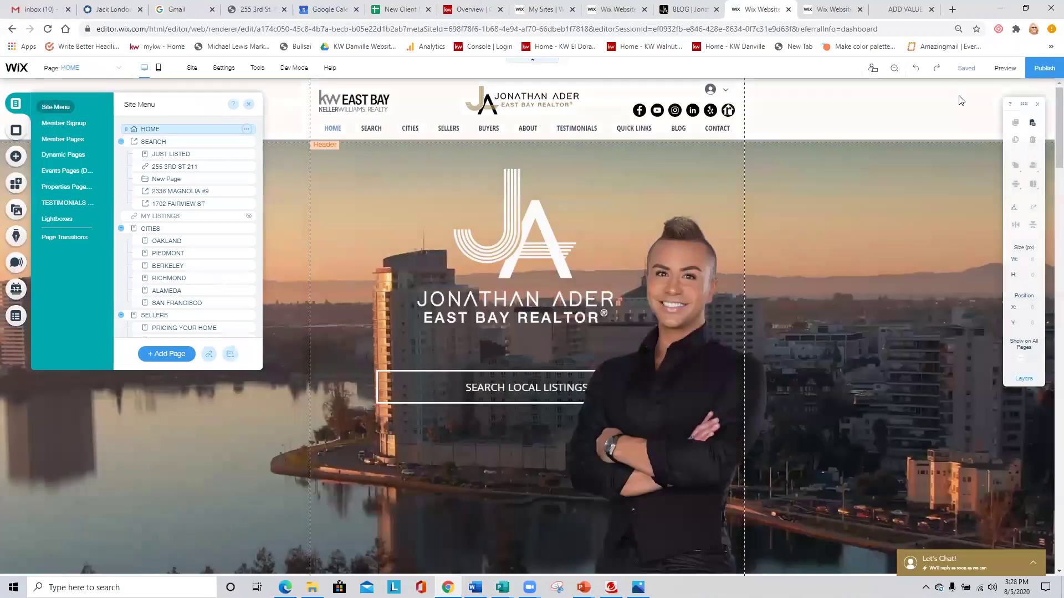
View the live Testimonials page showing the new Uptown Oakland review, then return to the editor.
mouse_move(1026, 80)
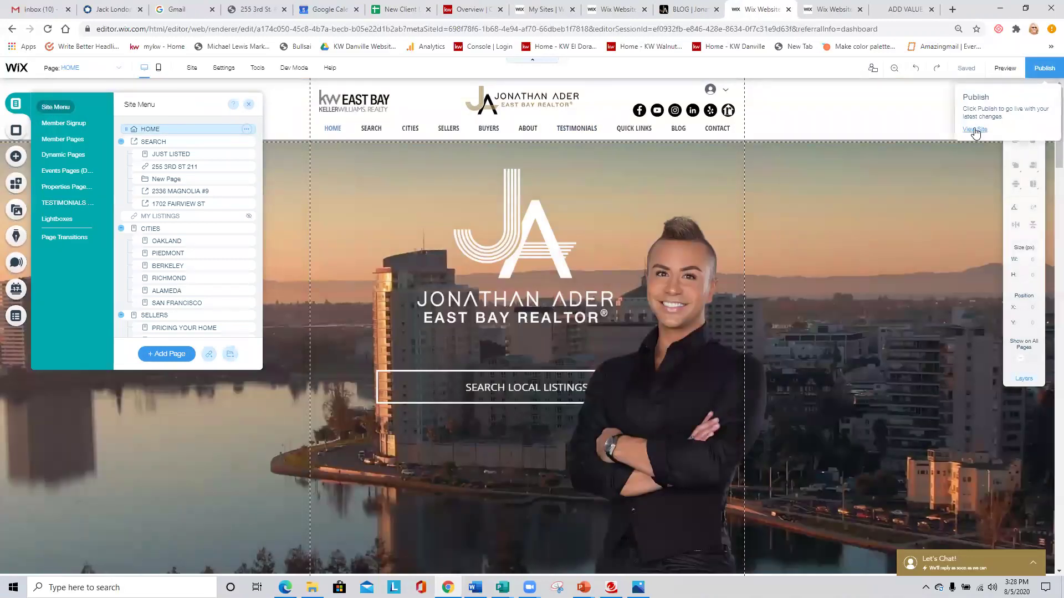
left_click(975, 130)
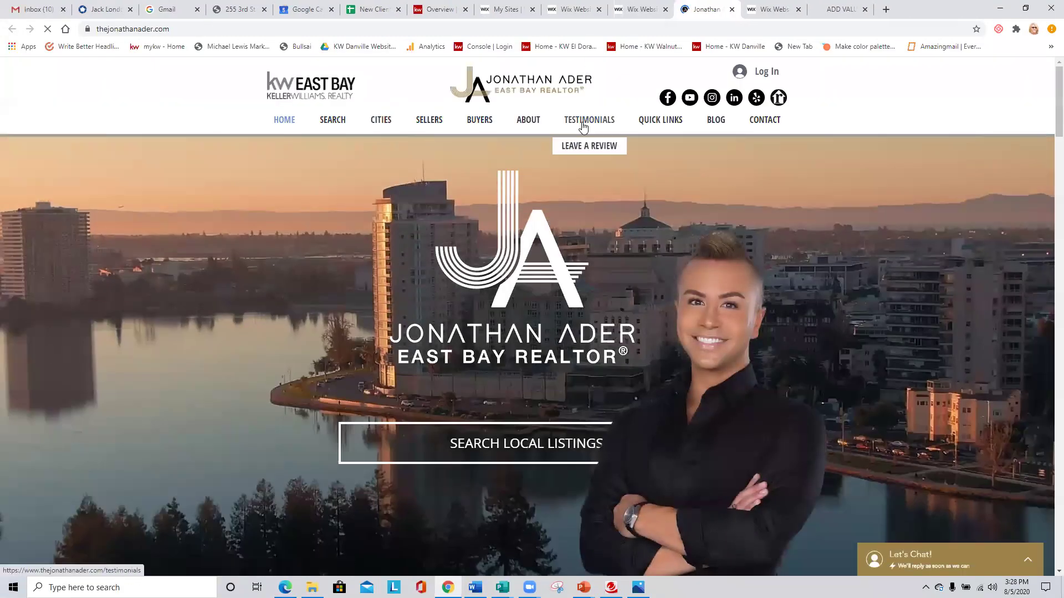
left_click(601, 122)
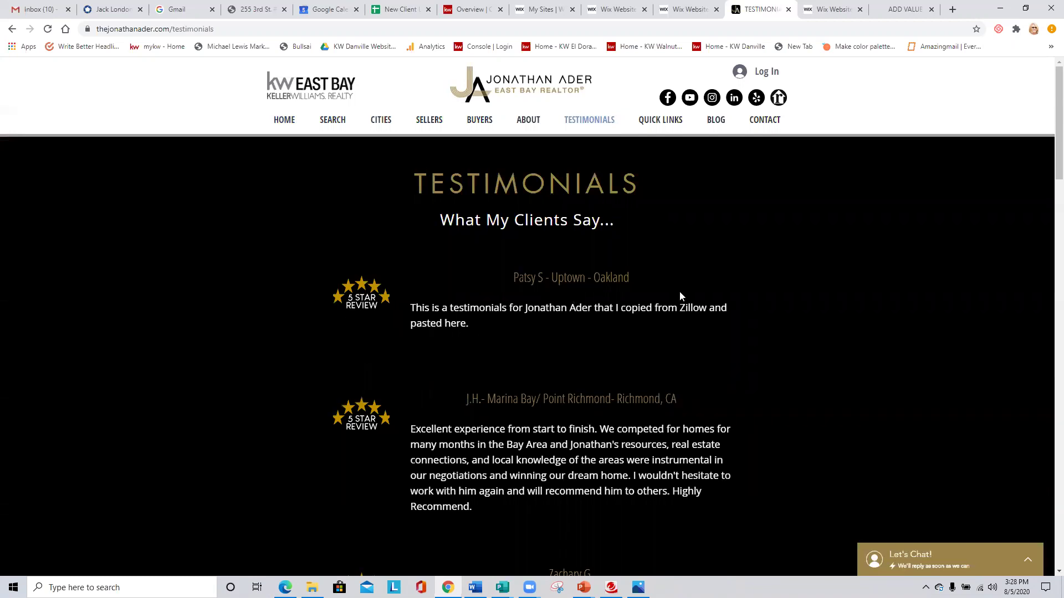
left_click(687, 9)
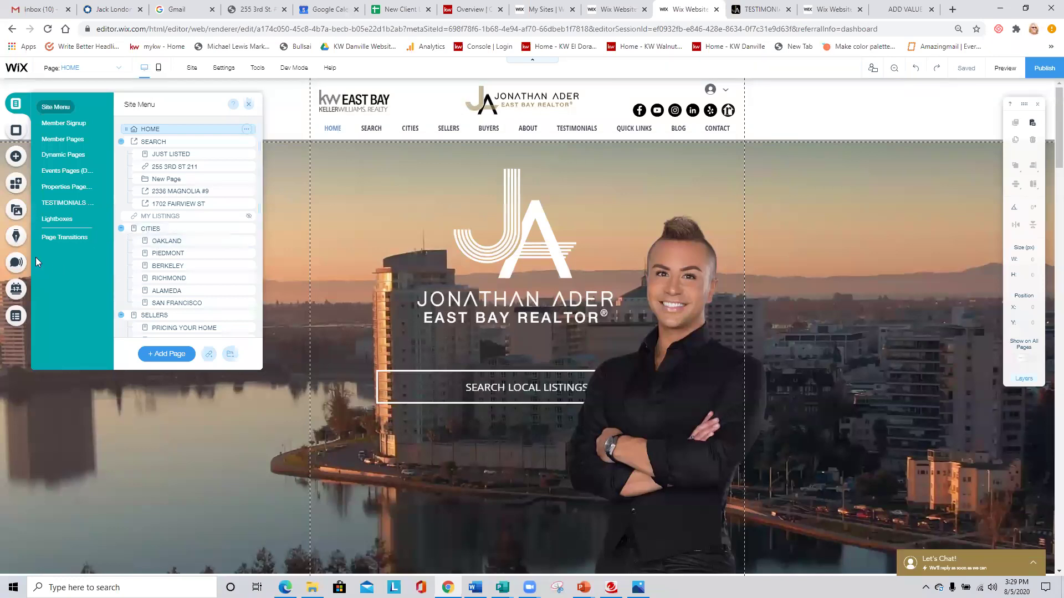
Delete the first Uptown - Oakland entry from the TESTIMONIALS collection.
left_click(15, 316)
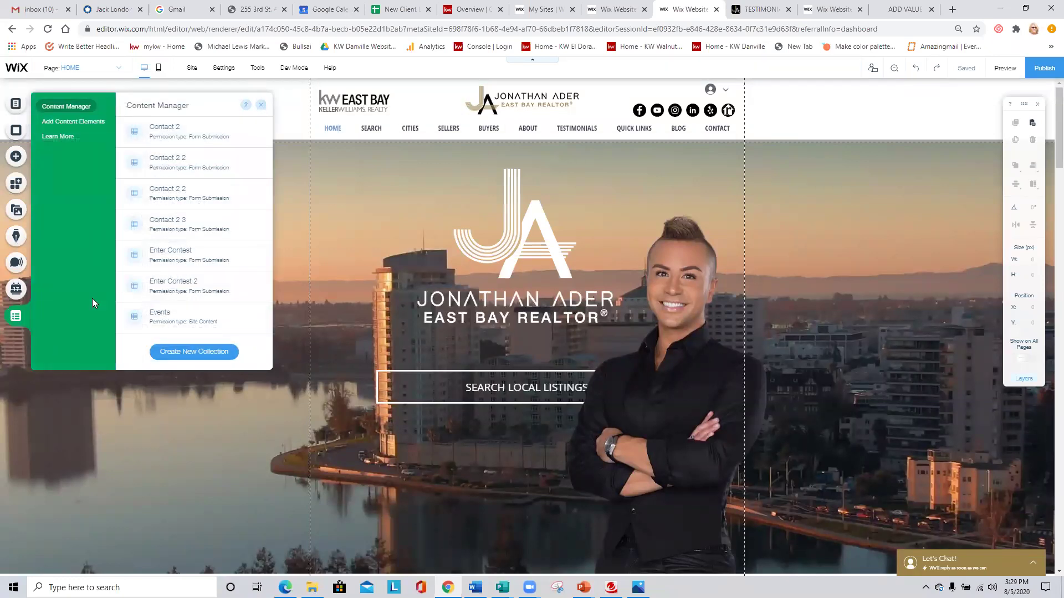
scroll(182, 268, "down", 3)
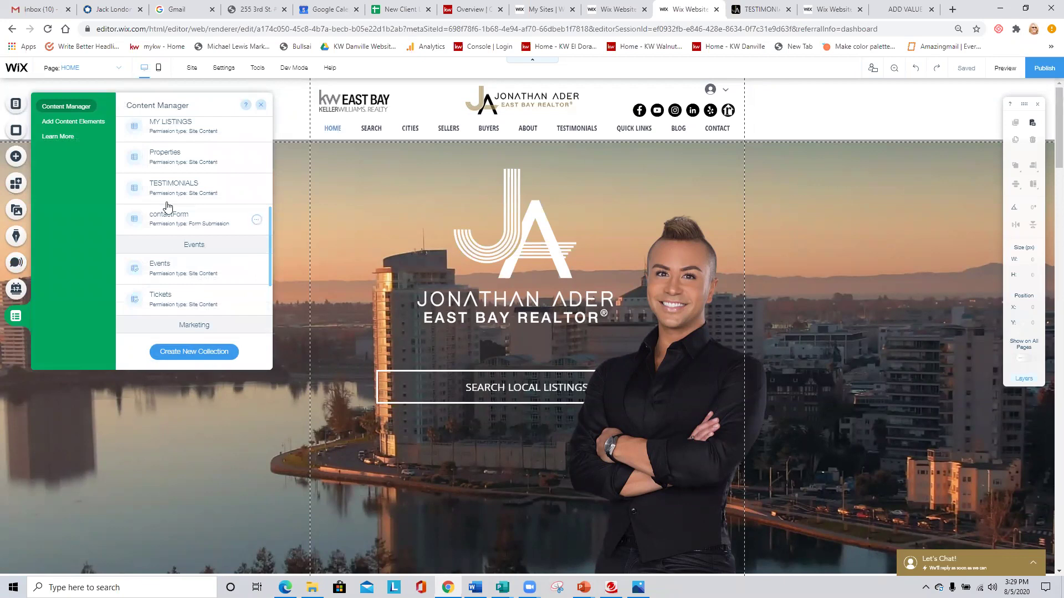
left_click(175, 188)
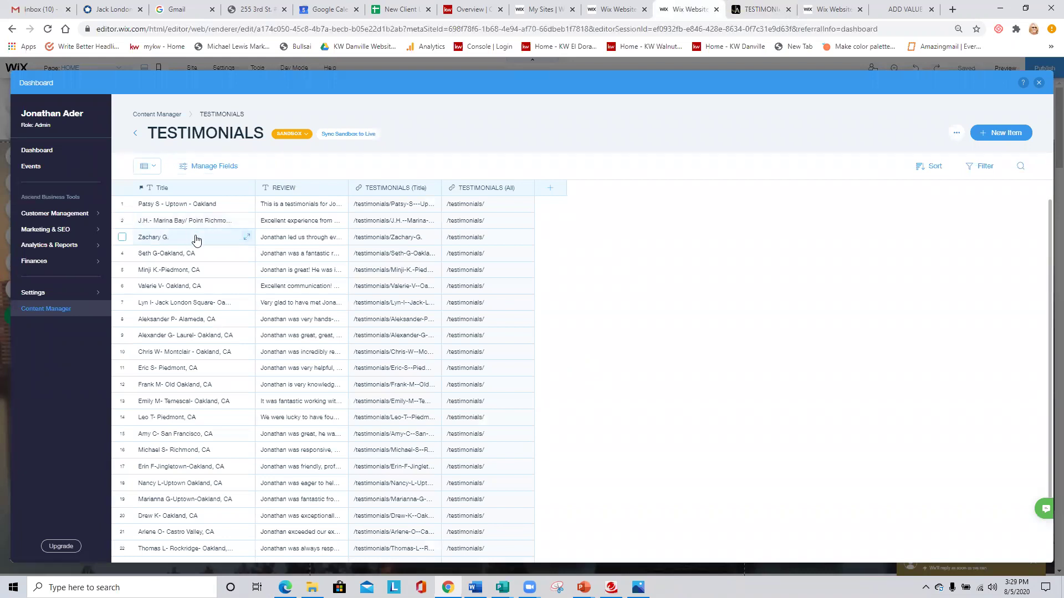
left_click(122, 204)
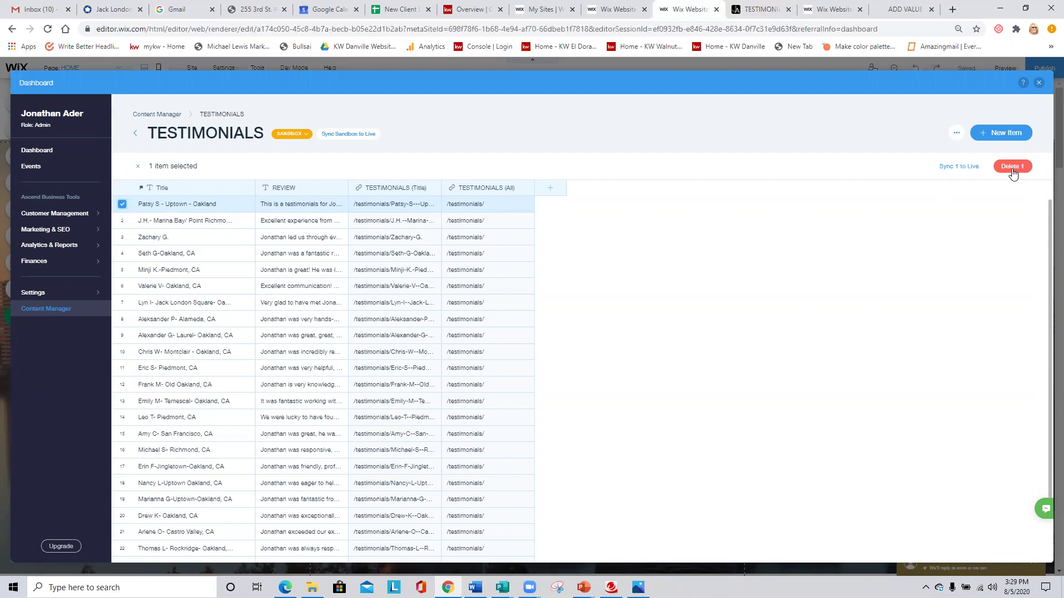
left_click(1014, 167)
left_click(635, 349)
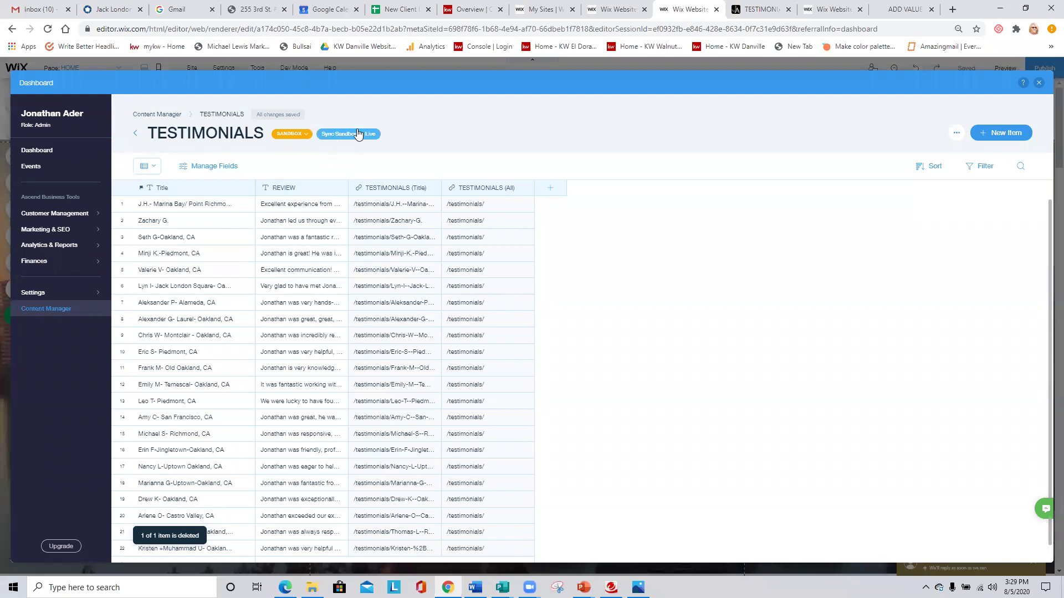
Sync the remaining 22 sandbox testimonial items to Live.
left_click(358, 134)
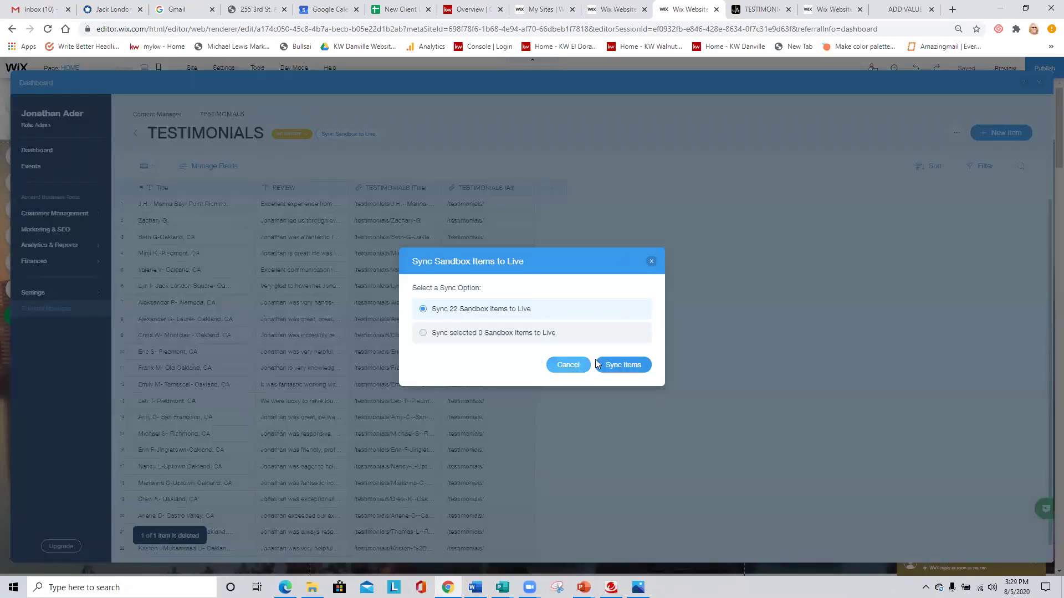
left_click(625, 364)
left_click(639, 348)
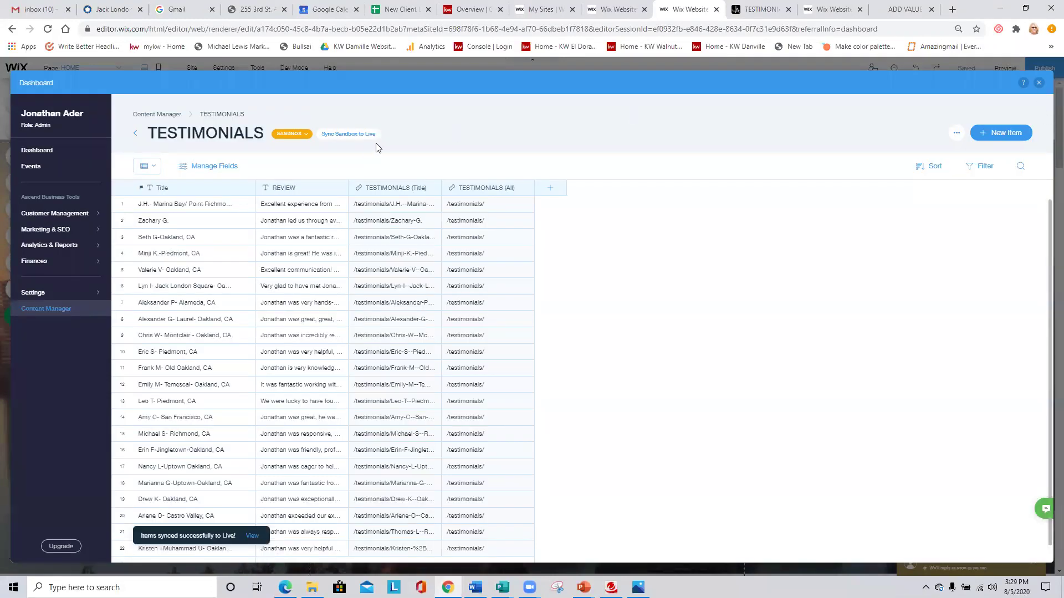
left_click(294, 133)
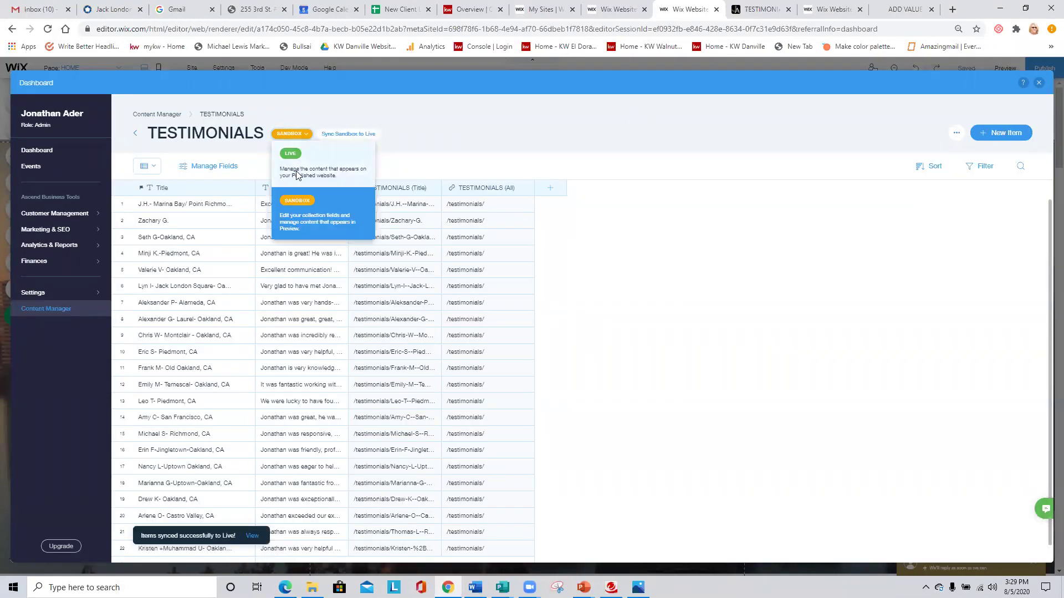
Switch to the LIVE data and delete the first Uptown - Oakland testimonial there too.
left_click(297, 174)
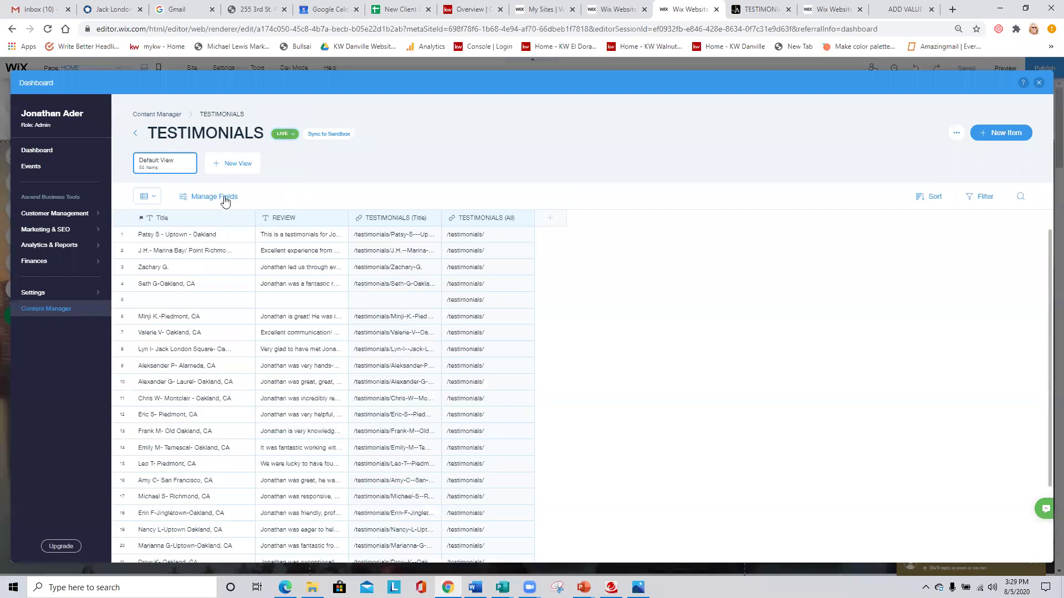
left_click(122, 234)
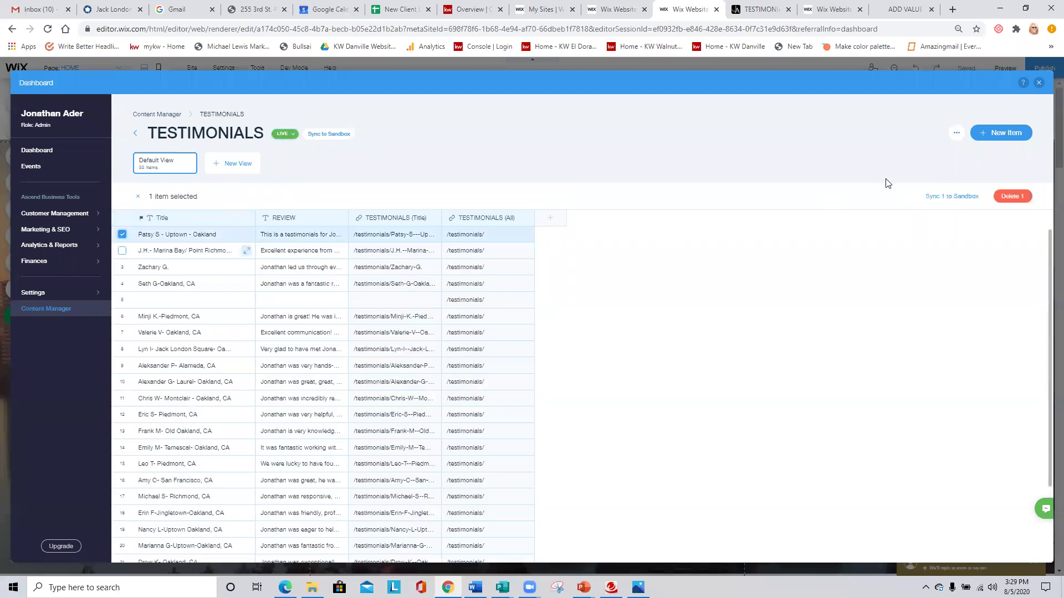
left_click(1011, 197)
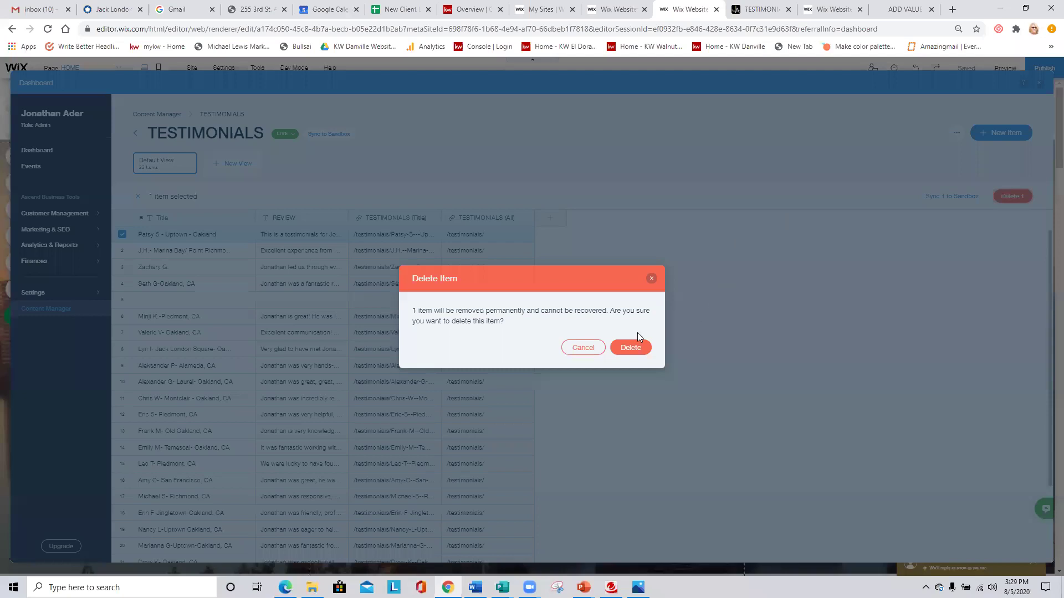
left_click(633, 347)
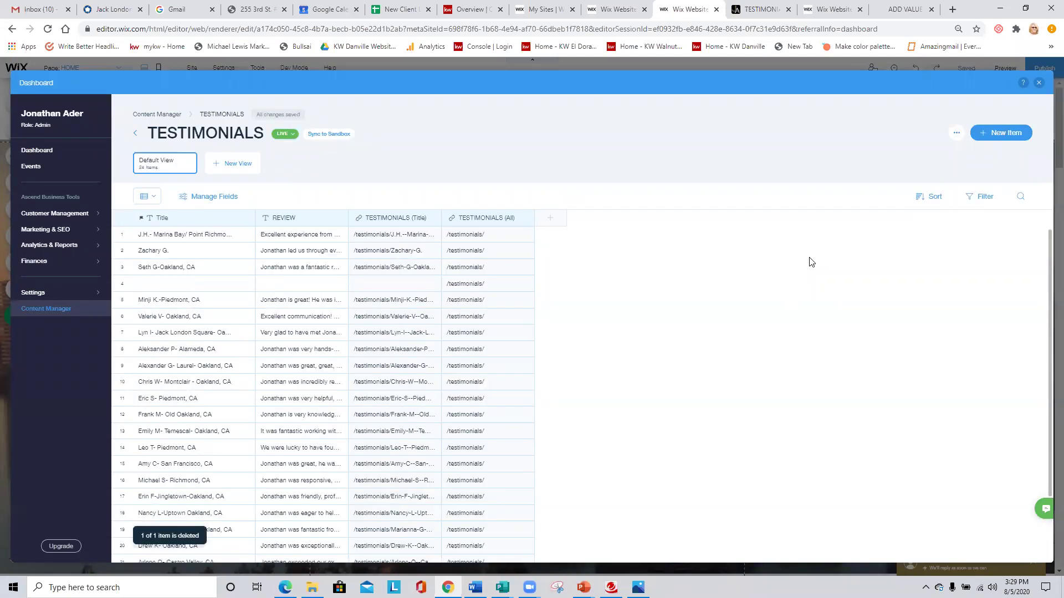
Sync all live testimonial items back to the sandbox and close the dashboard.
left_click(329, 134)
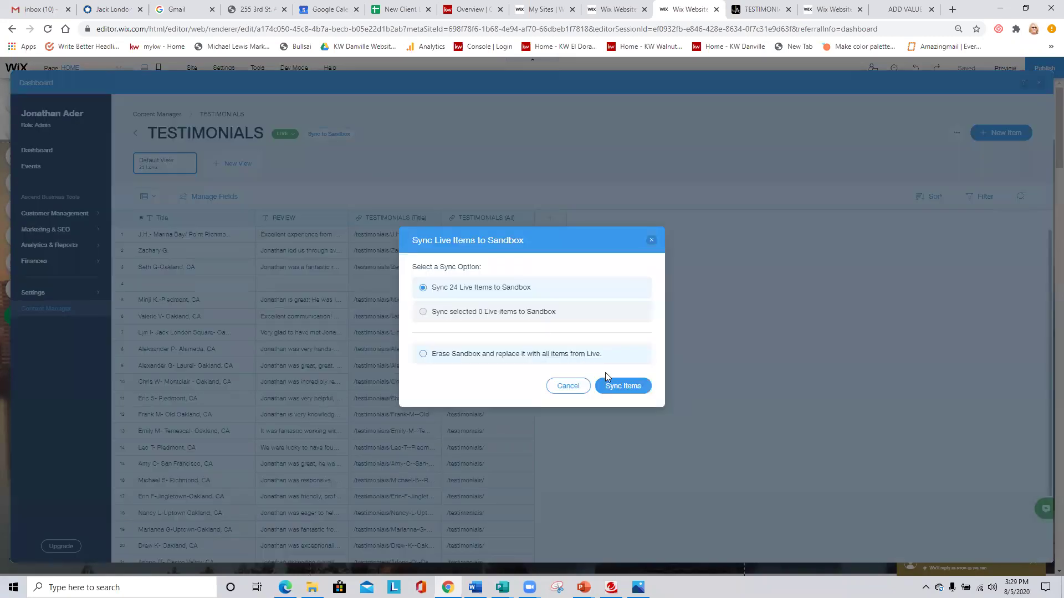
left_click(623, 385)
left_click(635, 347)
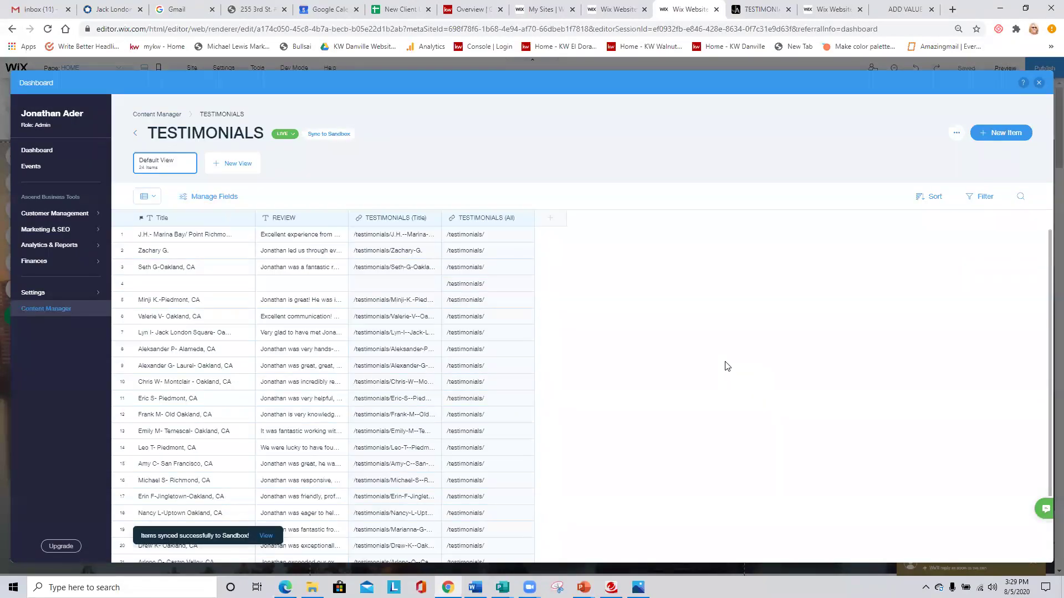
left_click(1039, 85)
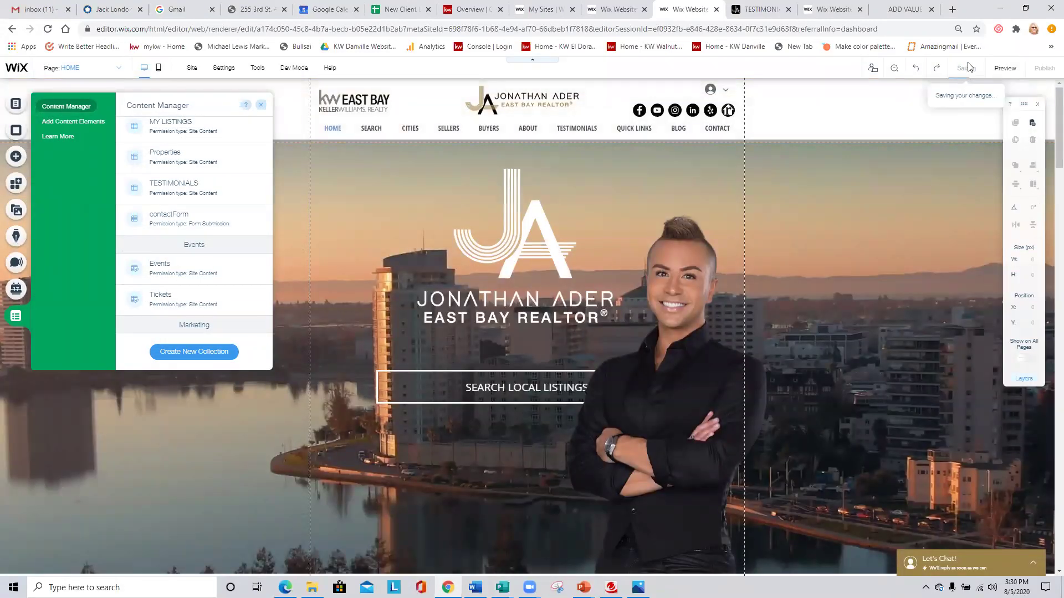
Republish, reload the live Testimonials page to confirm the Marina Bay / Point Richmond review leads, then return to the editor.
left_click(1045, 68)
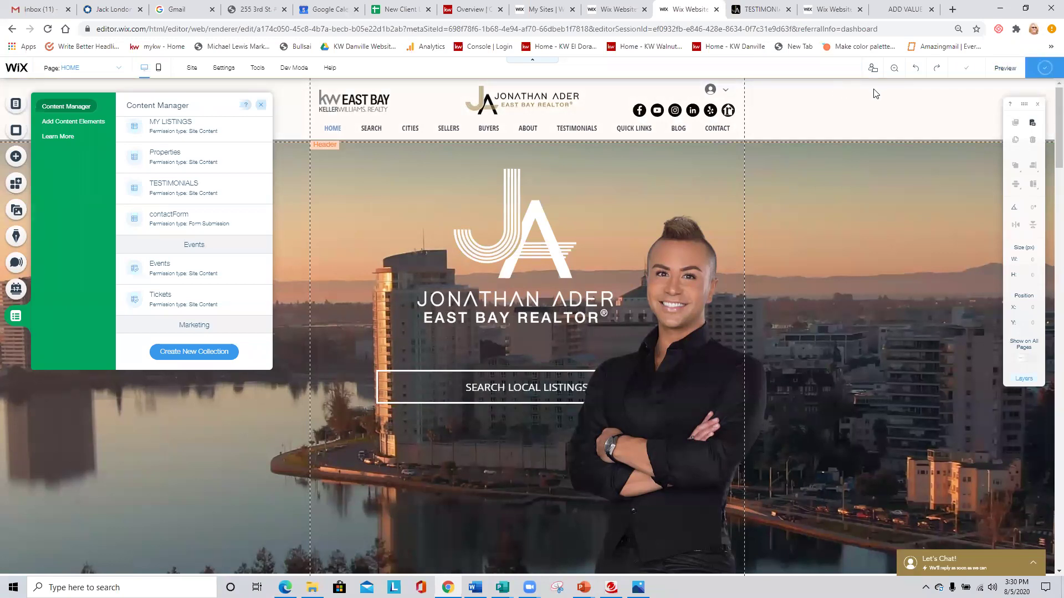
left_click(773, 9)
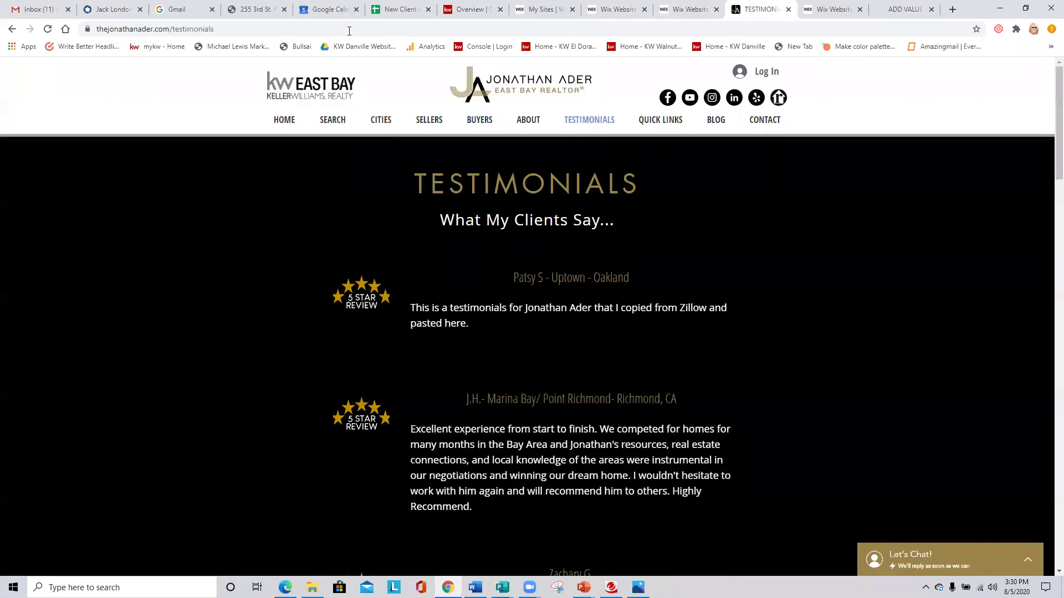
left_click(48, 28)
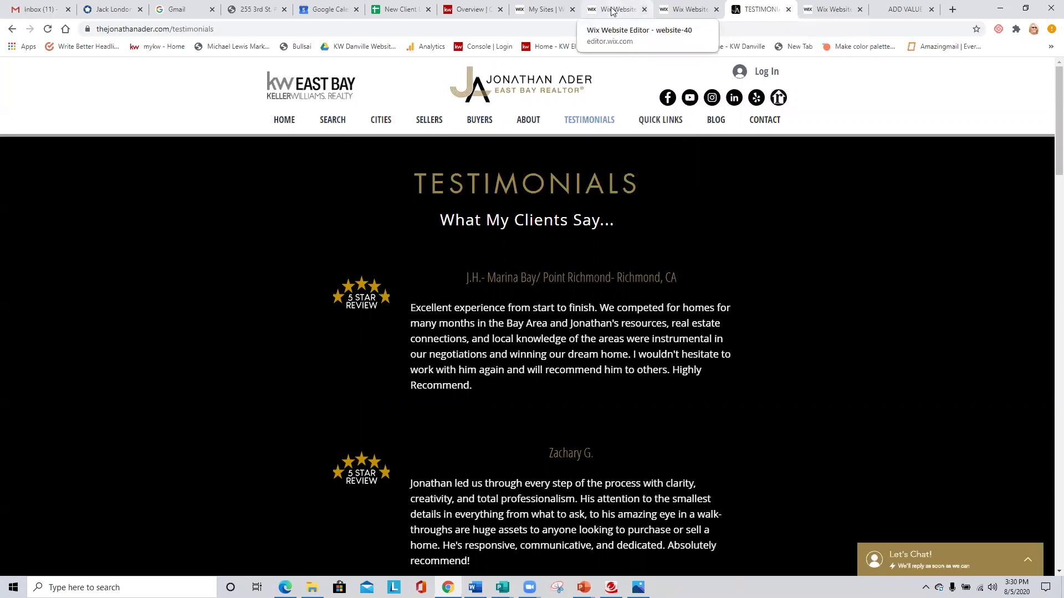
left_click(632, 10)
left_click(687, 10)
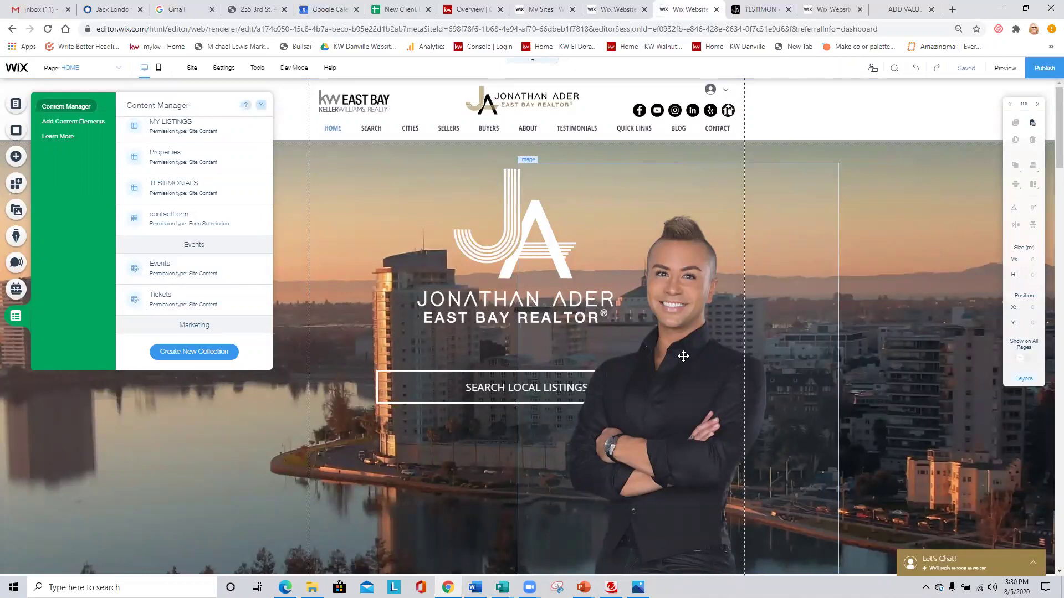
Close the Content Manager panel and show the site's Menus & Pages list.
left_click(261, 105)
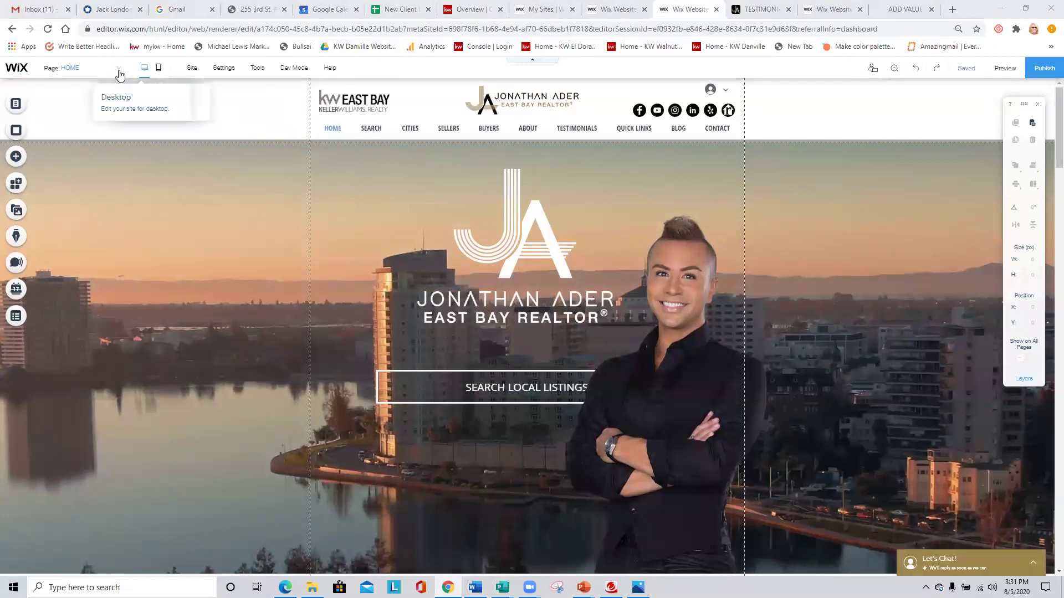
left_click(16, 105)
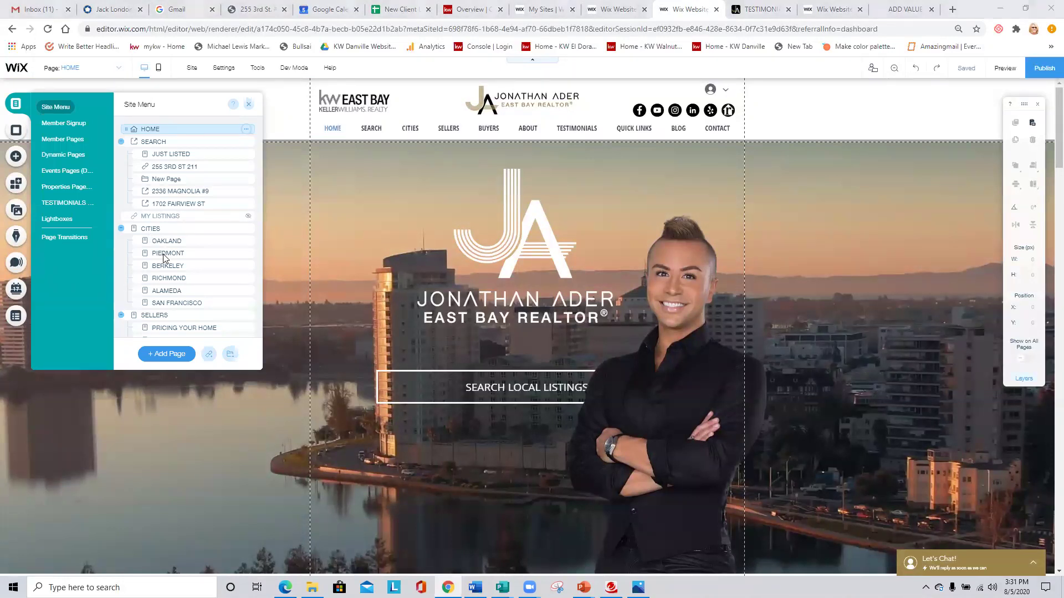
left_click(192, 242)
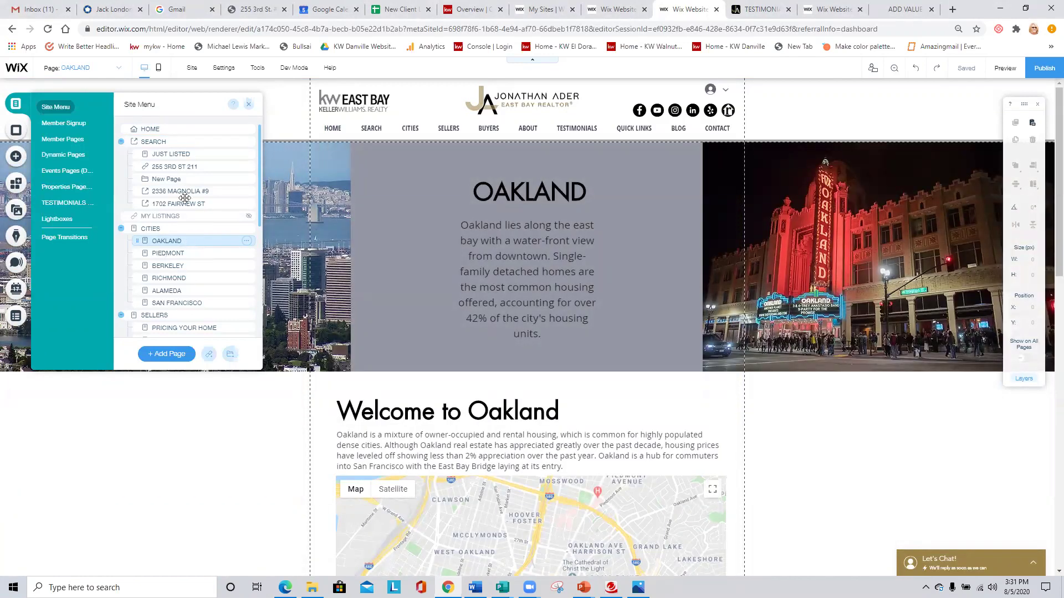
left_click(190, 168)
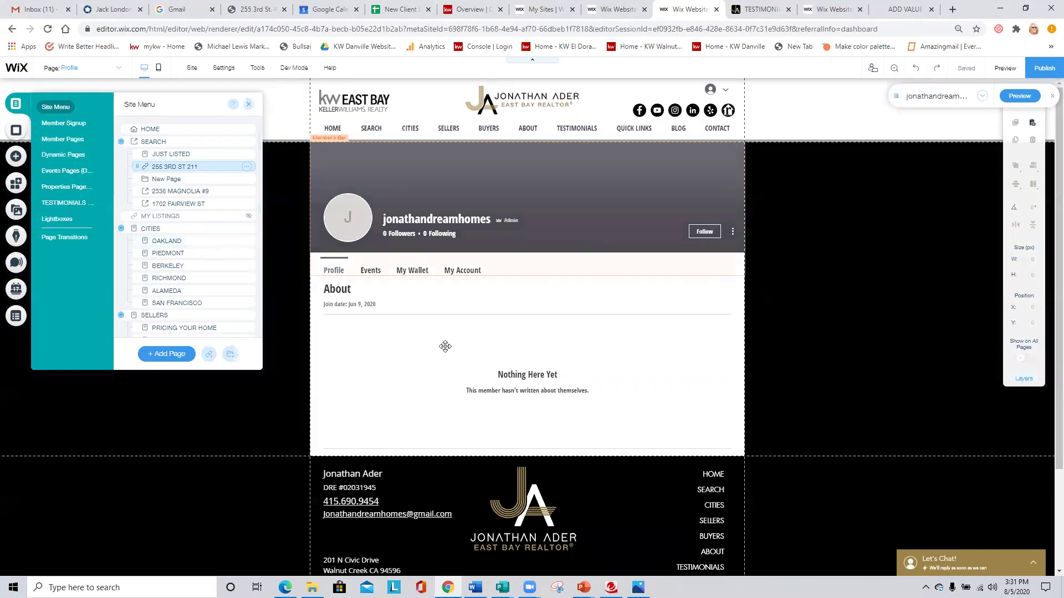
left_click(175, 241)
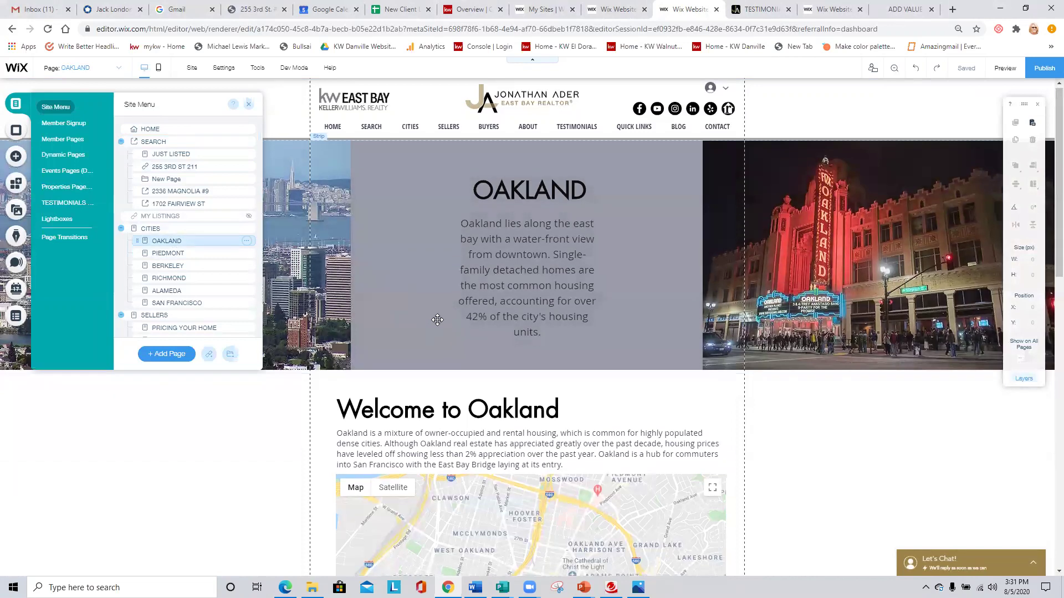
Stretch the Oakland map strip taller by dragging its bottom edge down.
scroll(433, 327, "down", 4)
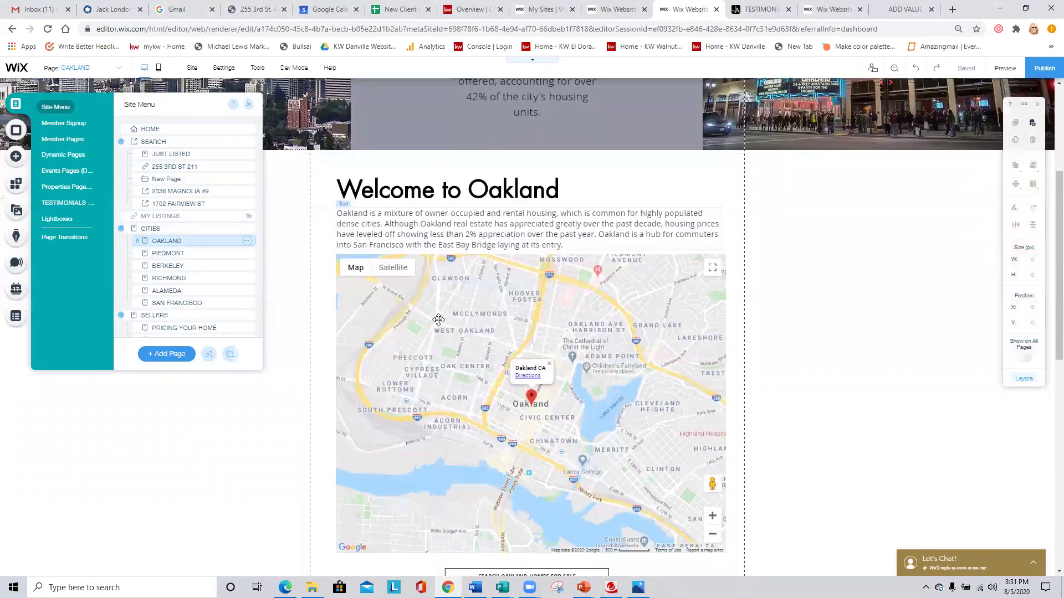
scroll(439, 320, "down", 2)
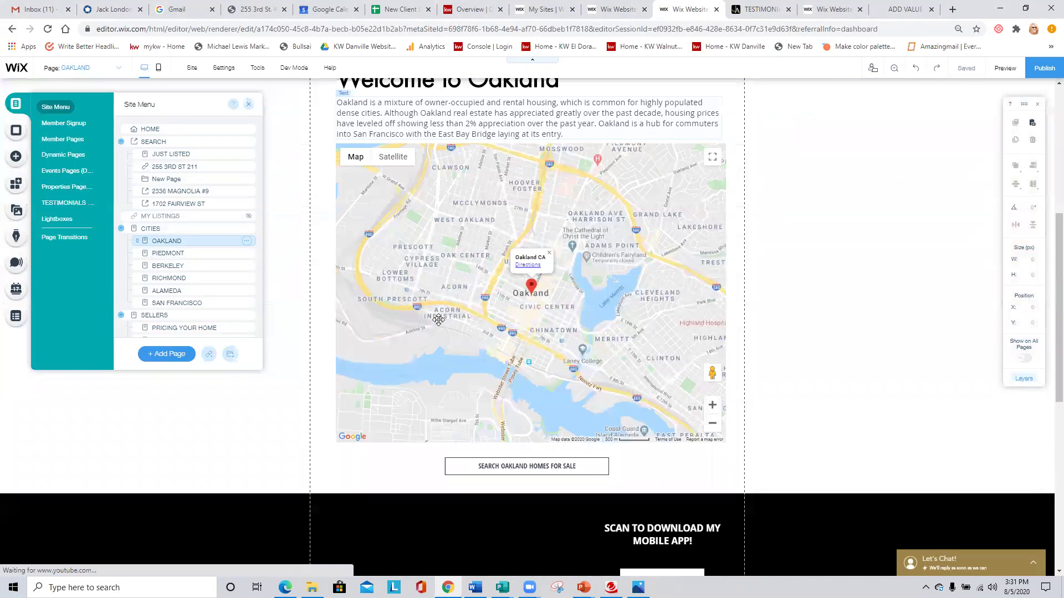
left_click(791, 324)
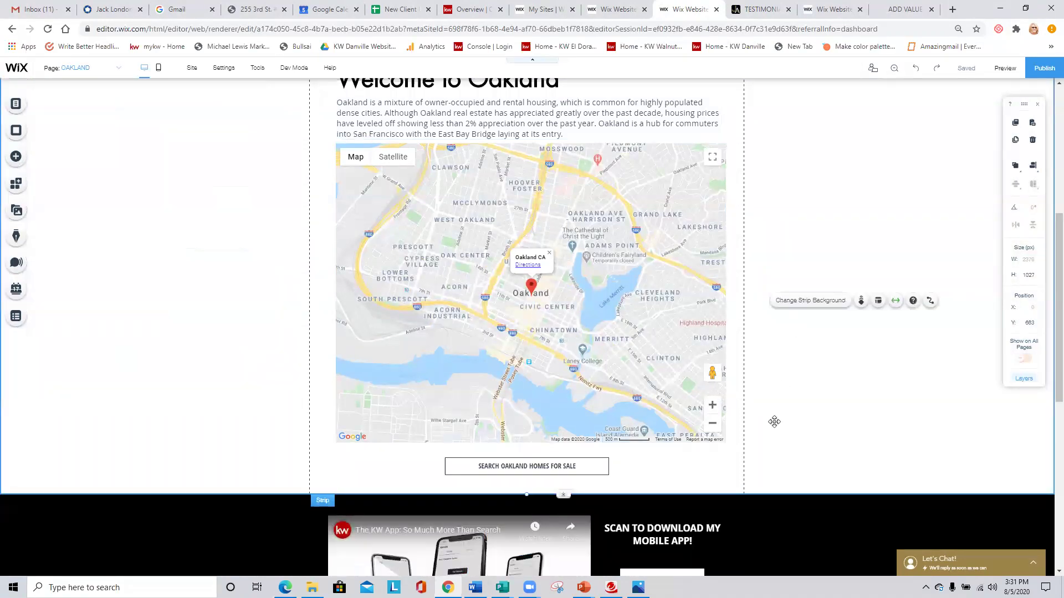
scroll(790, 407, "down", 3)
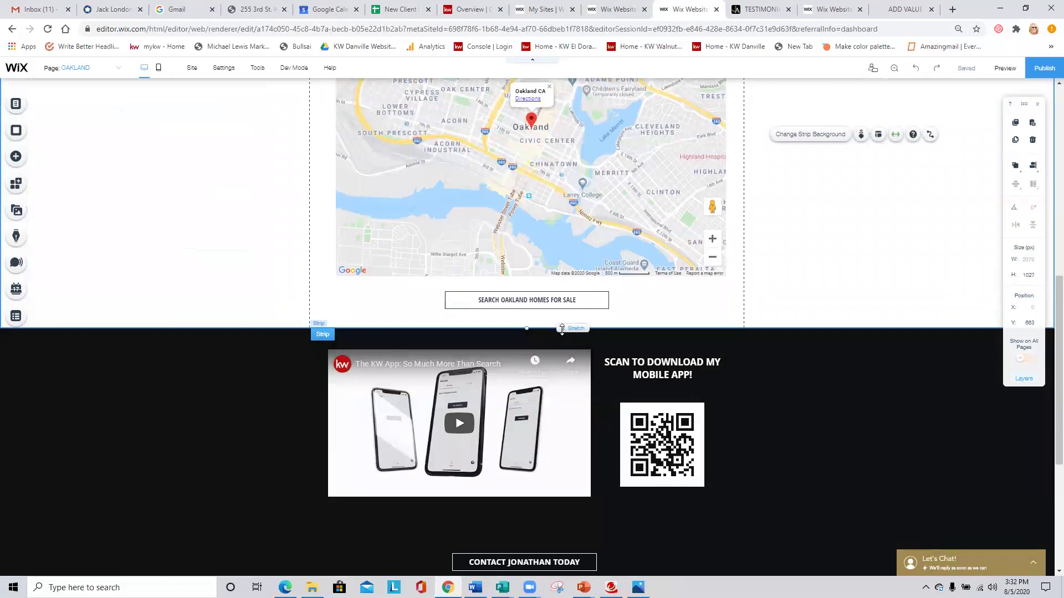
left_click_drag(563, 328, 576, 532)
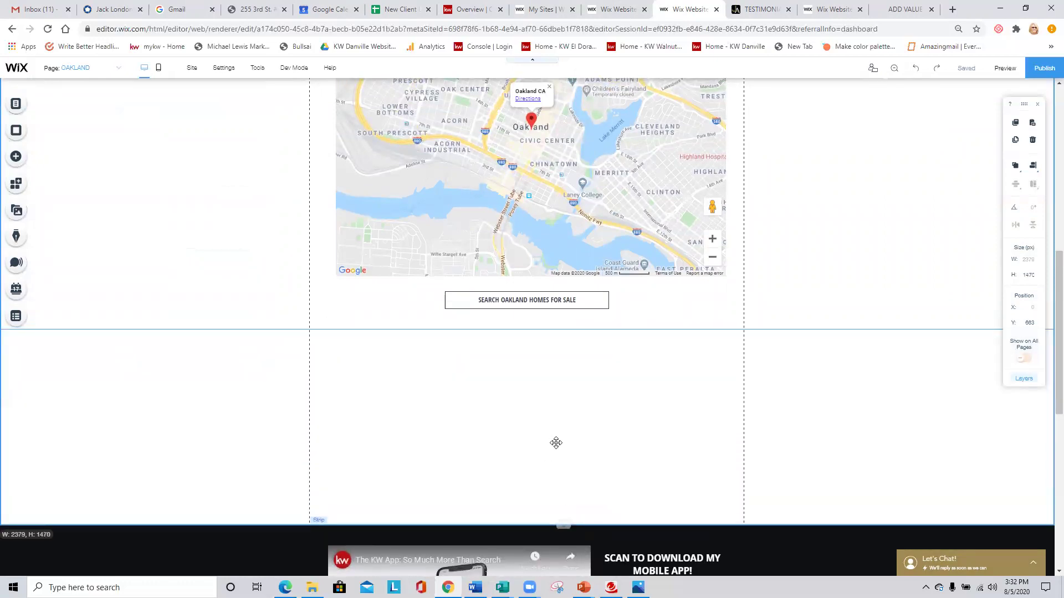
Move the SEARCH OAKLAND HOMES FOR SALE button and the map lower, opening space under the welcome text.
scroll(609, 421, "up", 3)
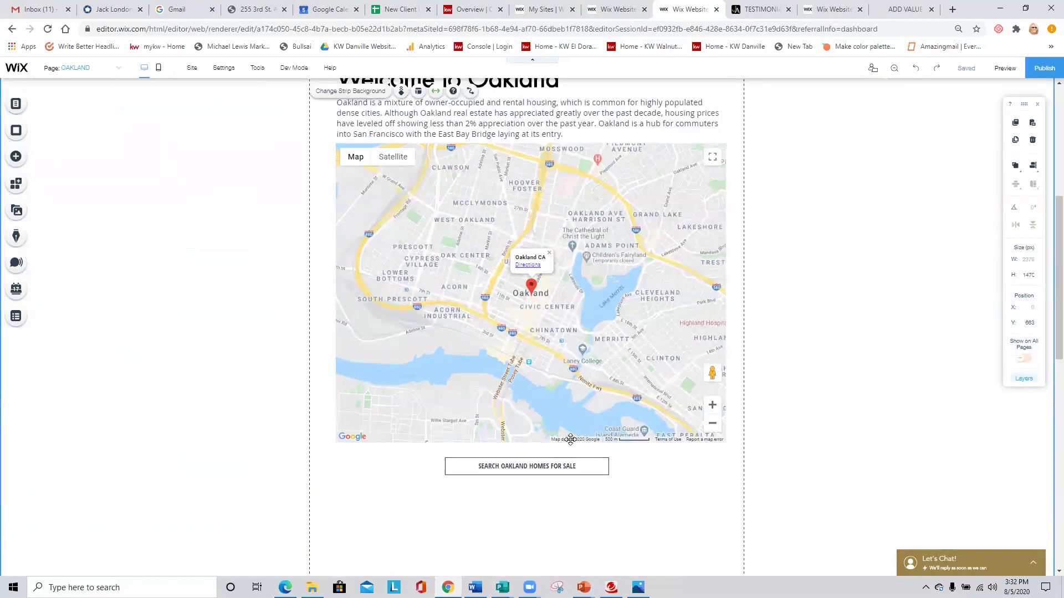
scroll(565, 444, "down", 3)
left_click_drag(549, 308, 551, 500)
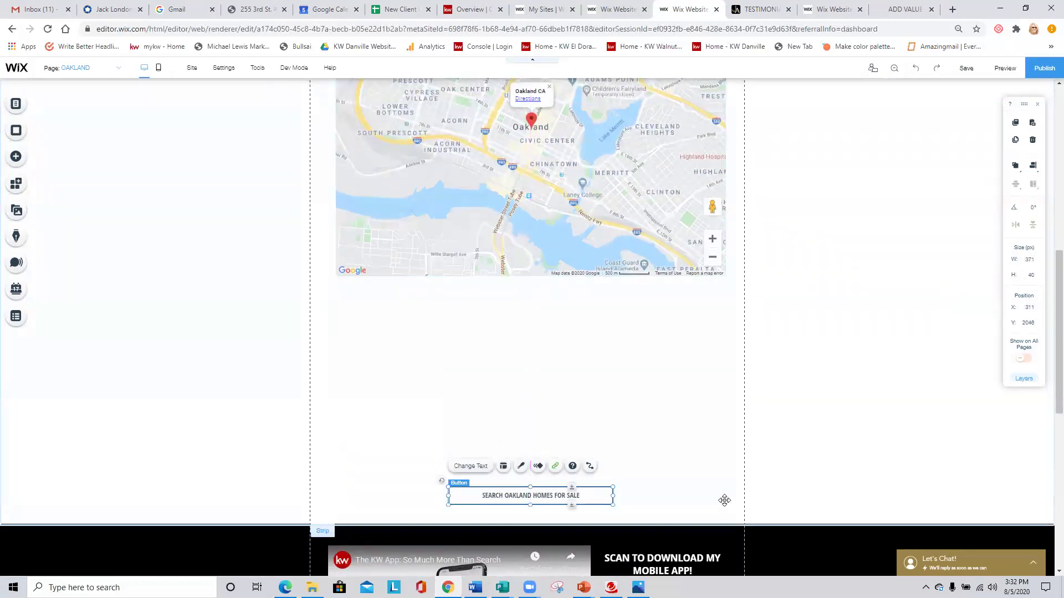
left_click_drag(559, 201, 559, 397)
scroll(475, 299, "up", 4)
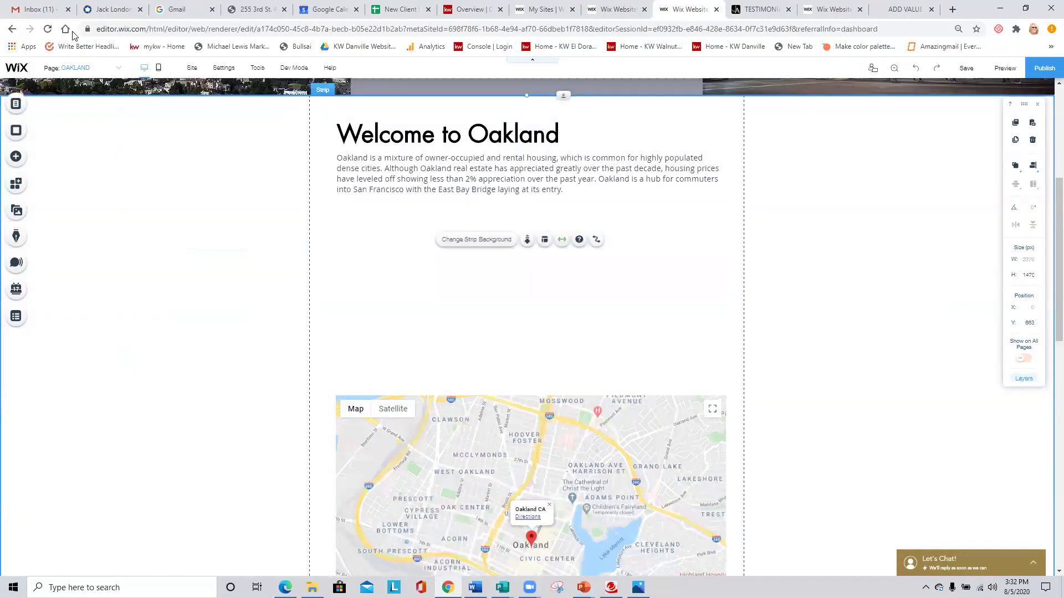
left_click(39, 9)
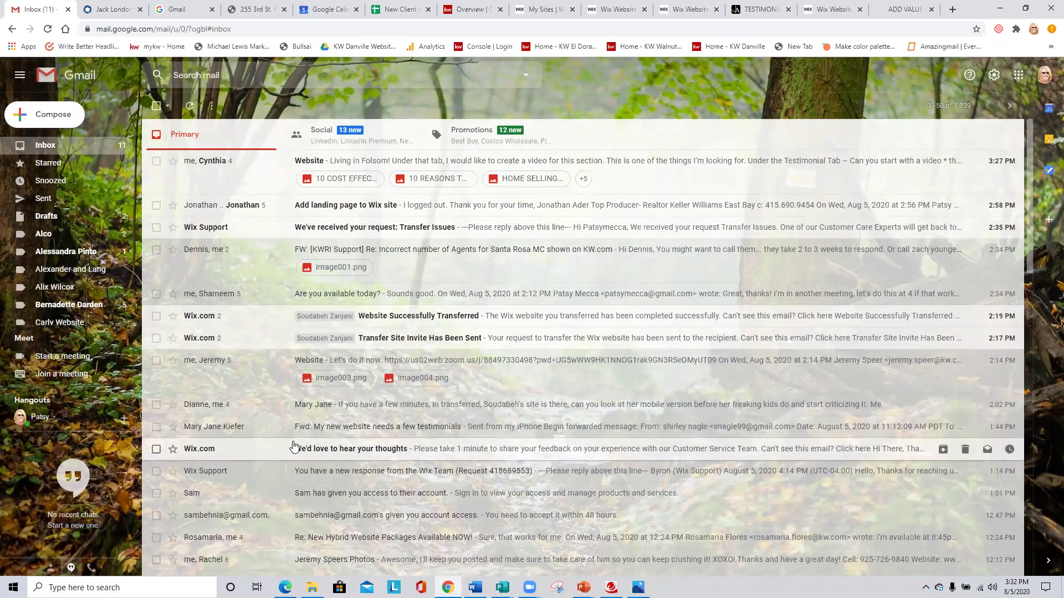
scroll(263, 428, "down", 2)
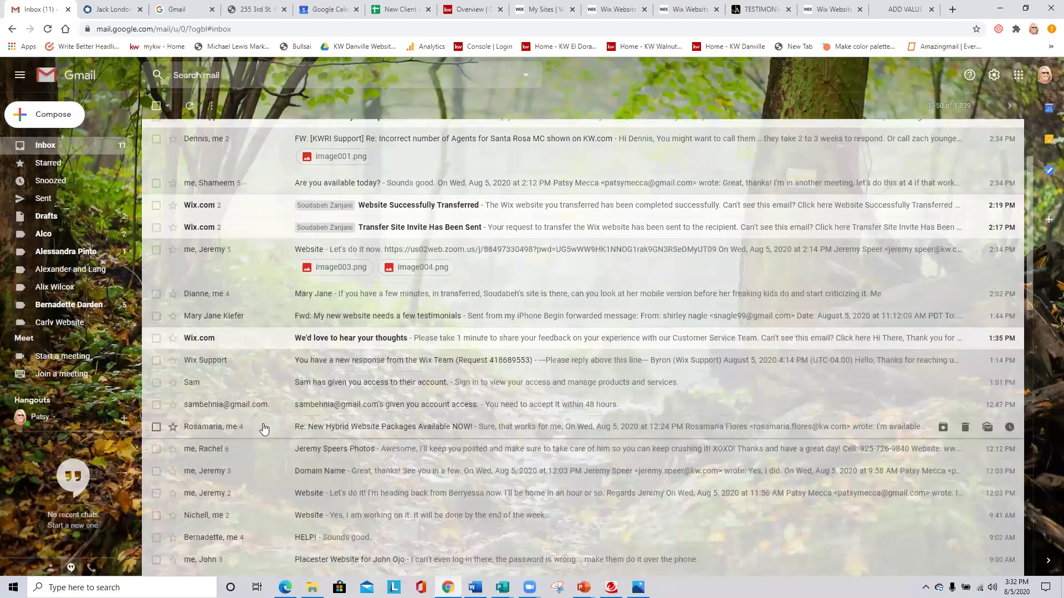
scroll(264, 430, "down", 2)
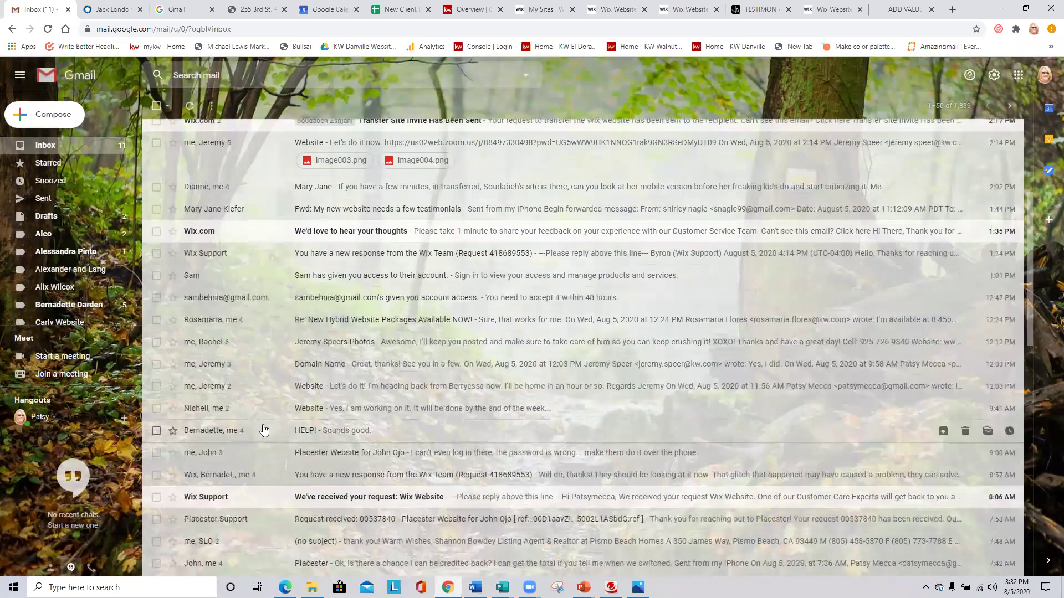
scroll(264, 429, "up", 2)
scroll(251, 304, "up", 2)
scroll(251, 303, "up", 1)
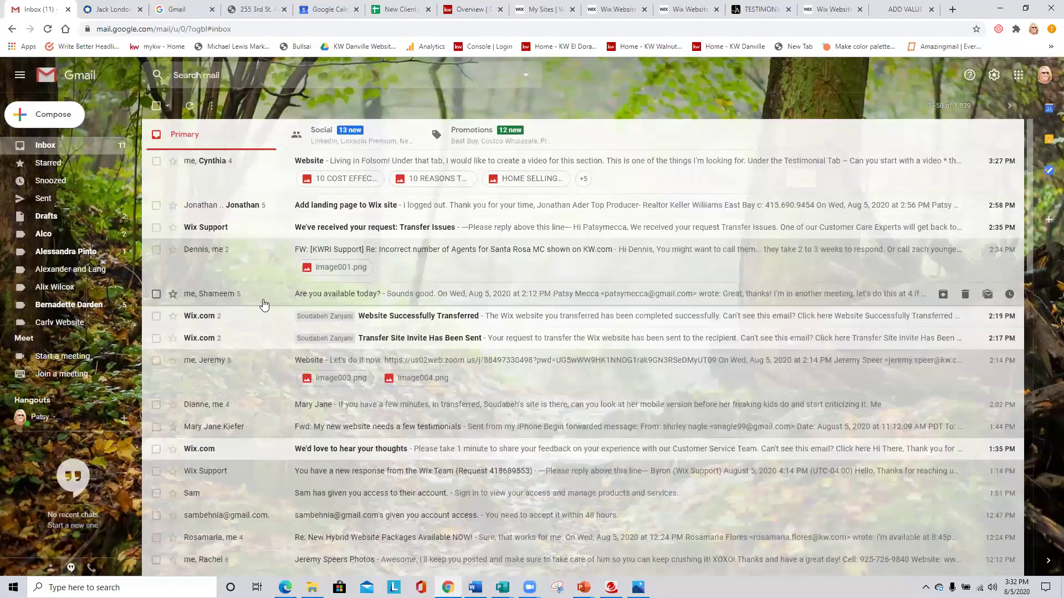
left_click(345, 208)
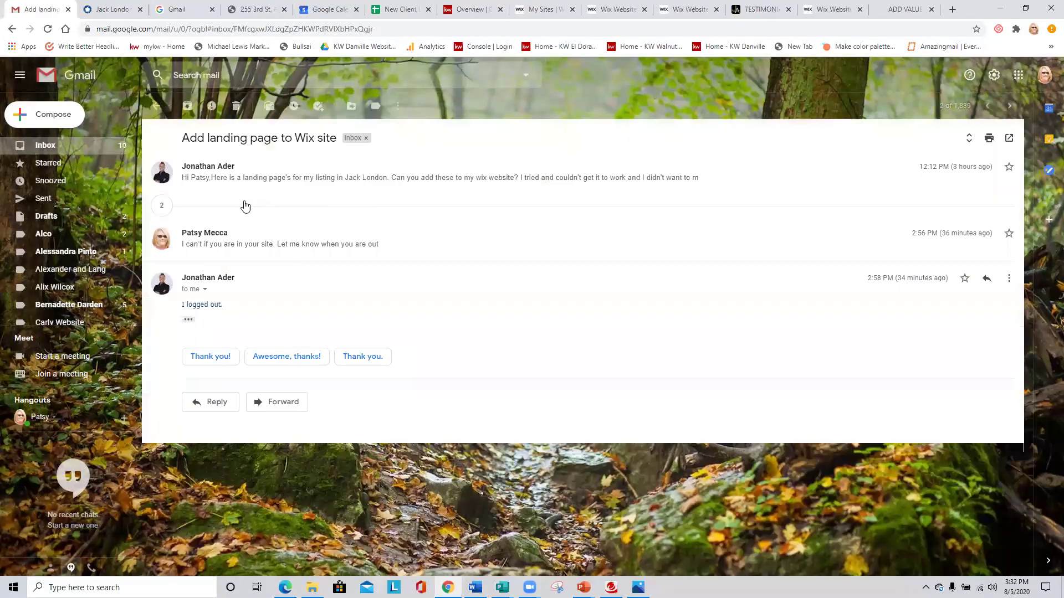
left_click(255, 189)
left_click(240, 246)
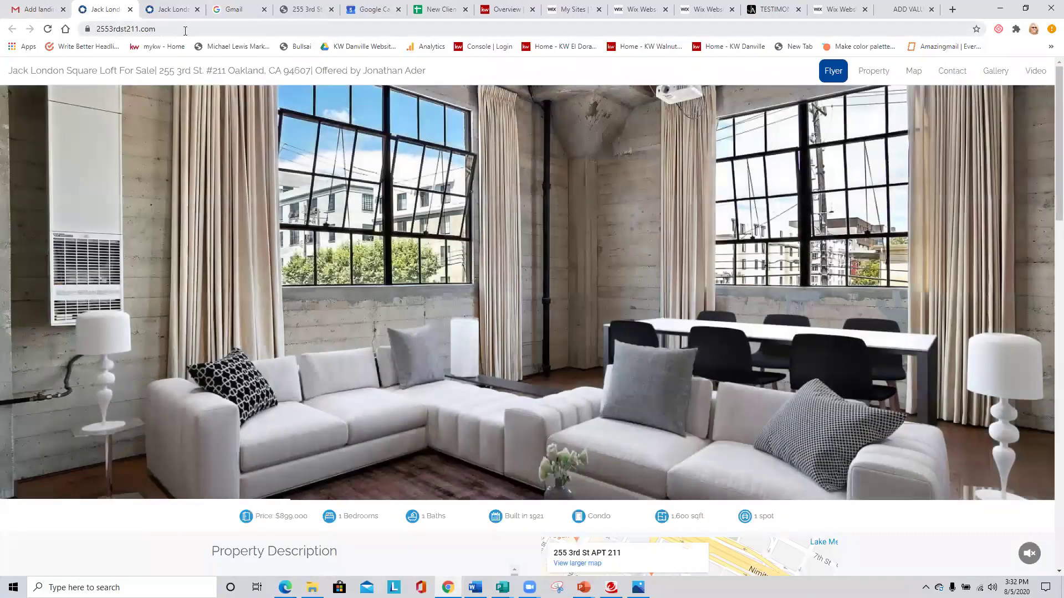
left_click(188, 28)
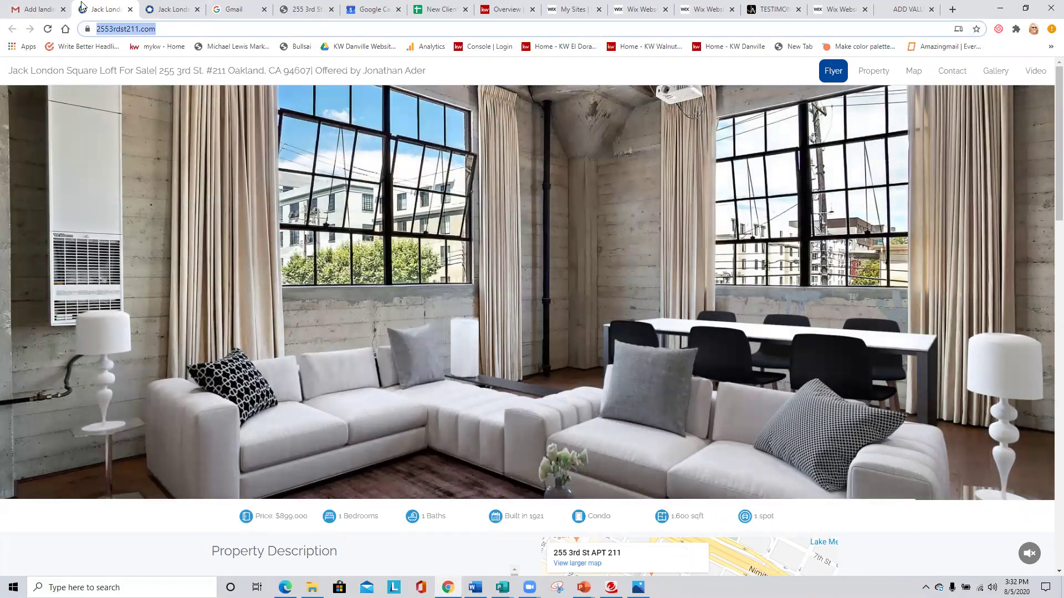
left_click(631, 8)
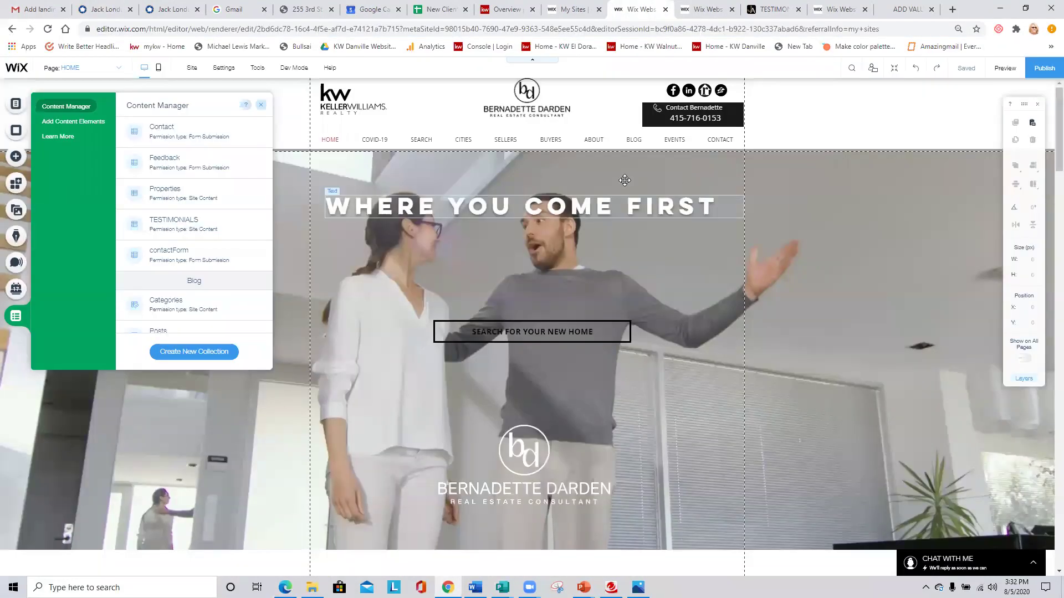
left_click(709, 7)
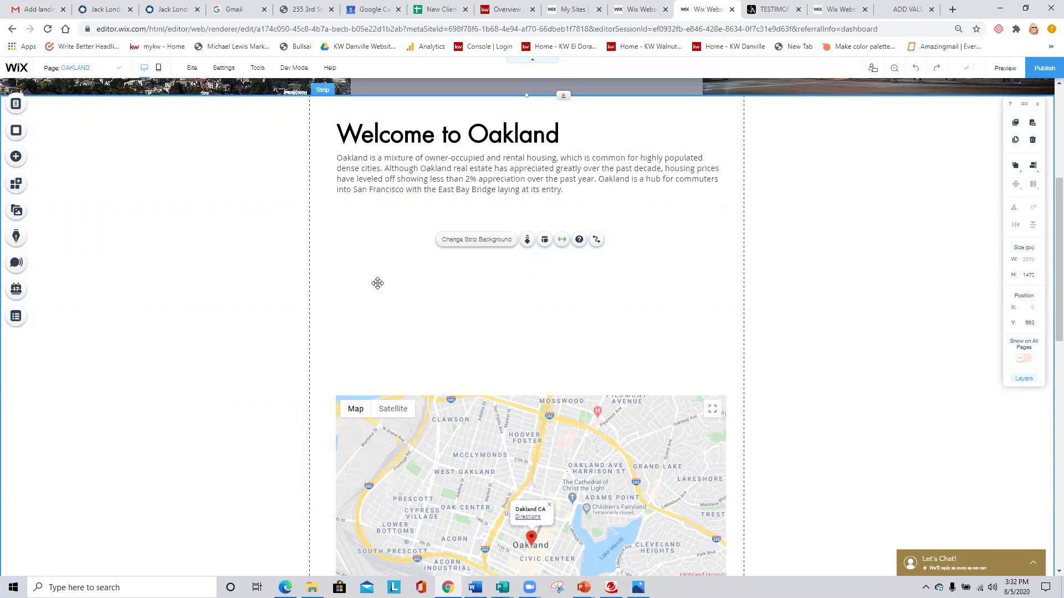
Browse the gallery and button elements and try placing a themed button on the page.
left_click(16, 158)
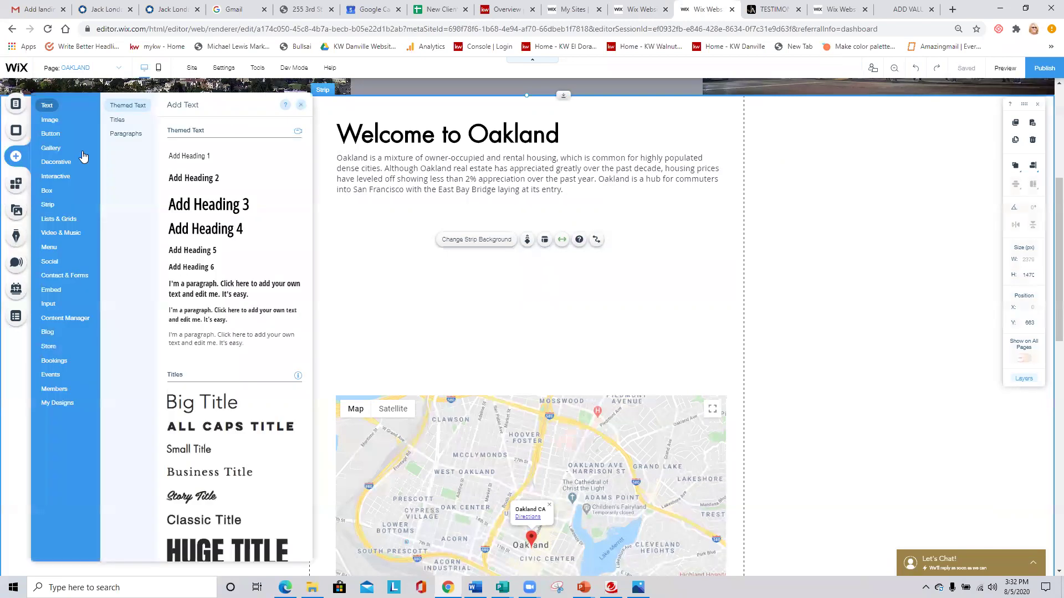
left_click(48, 147)
left_click(57, 136)
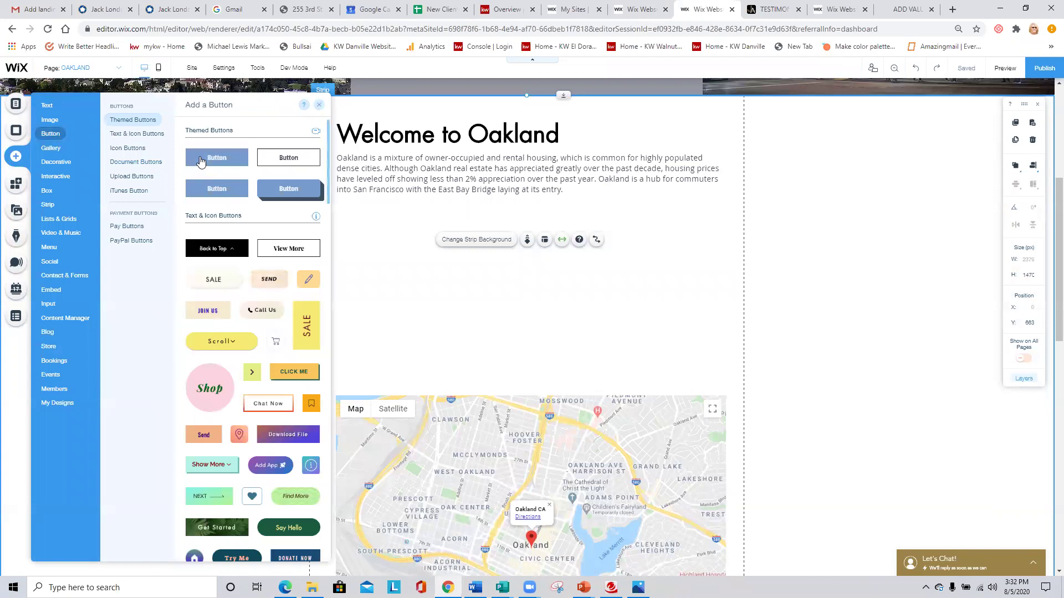
left_click_drag(287, 157, 237, 169)
Add 40910220.jpg from My Image Uploads, resize it to 424×325 below the Welcome to Oakland text.
left_click(48, 119)
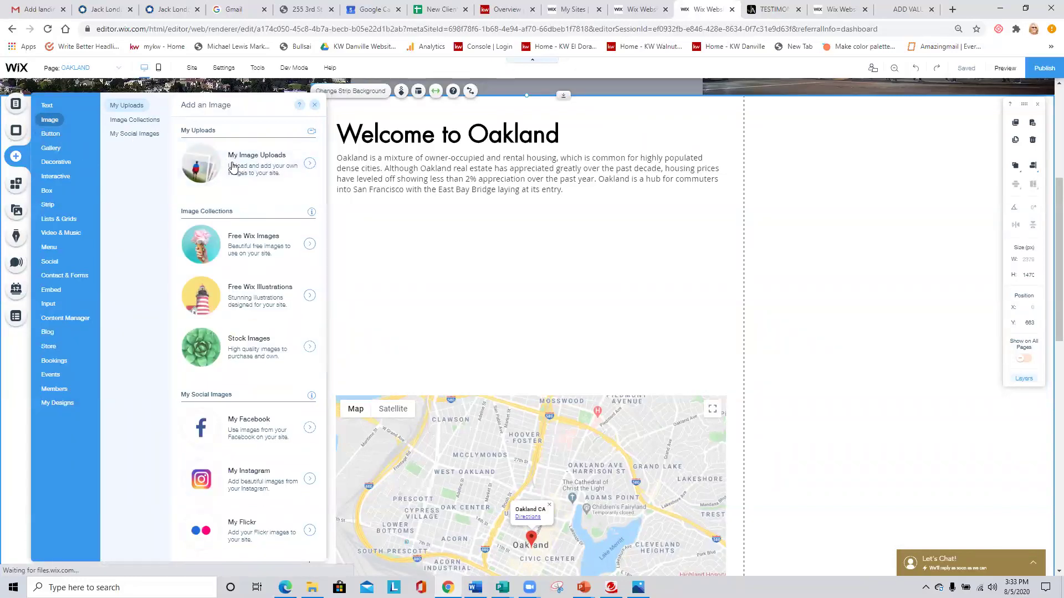
left_click(238, 166)
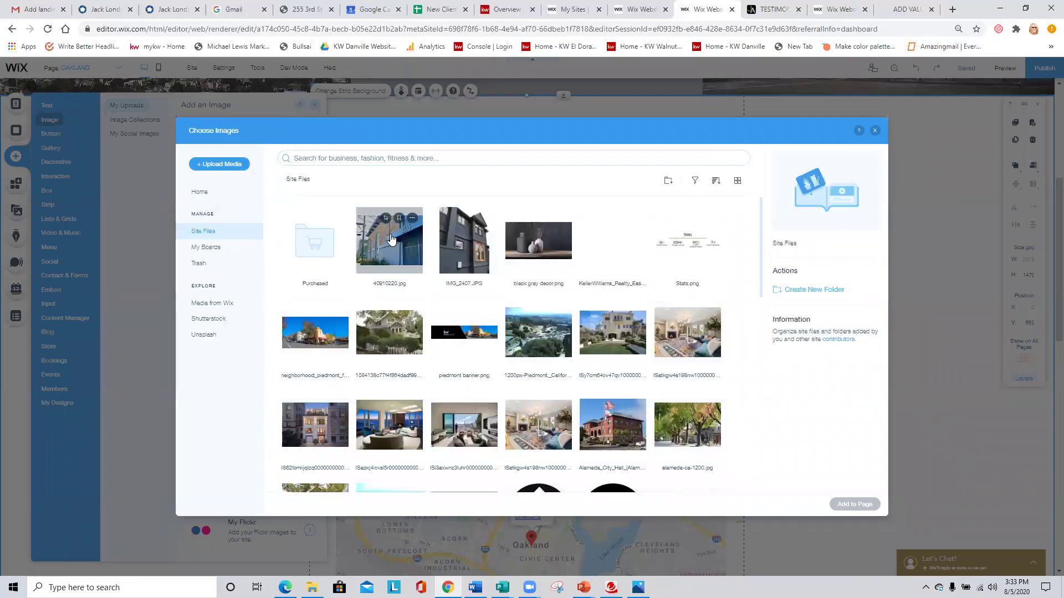
left_click(391, 241)
left_click(839, 506)
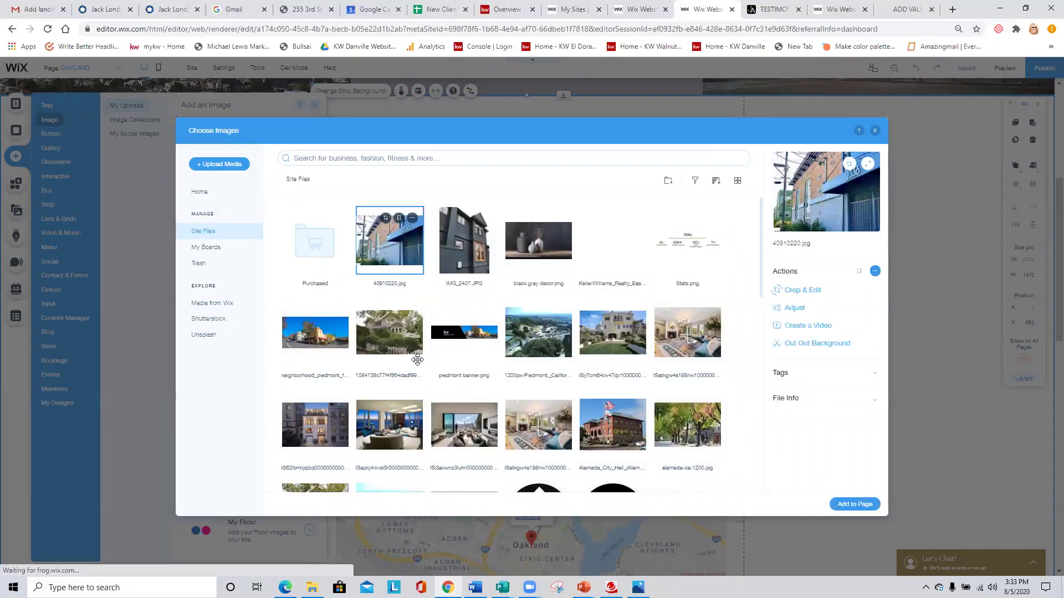
left_click_drag(659, 426, 584, 373)
left_click_drag(496, 305, 541, 314)
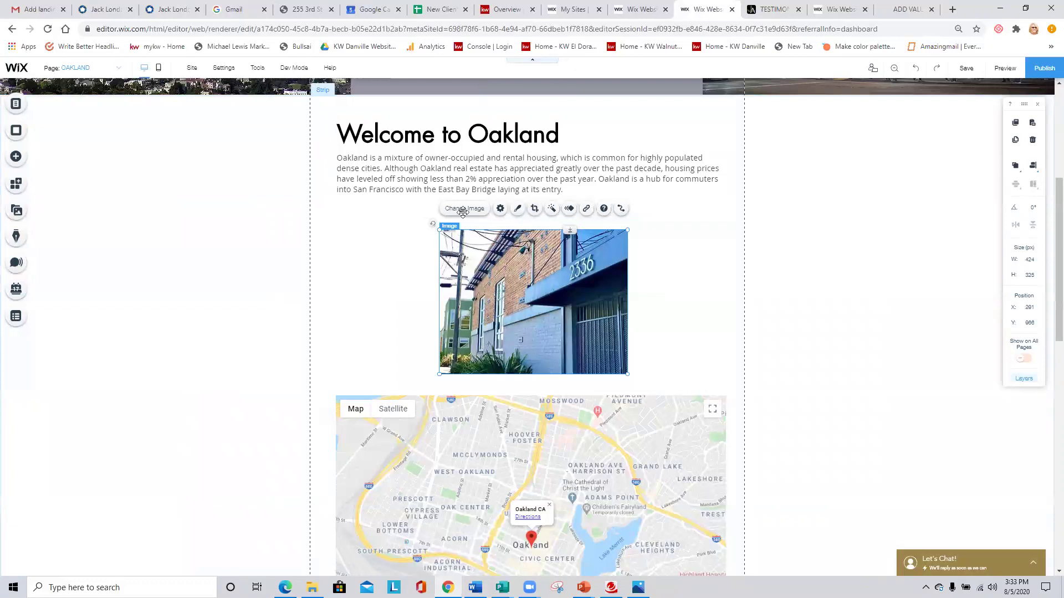
left_click(13, 159)
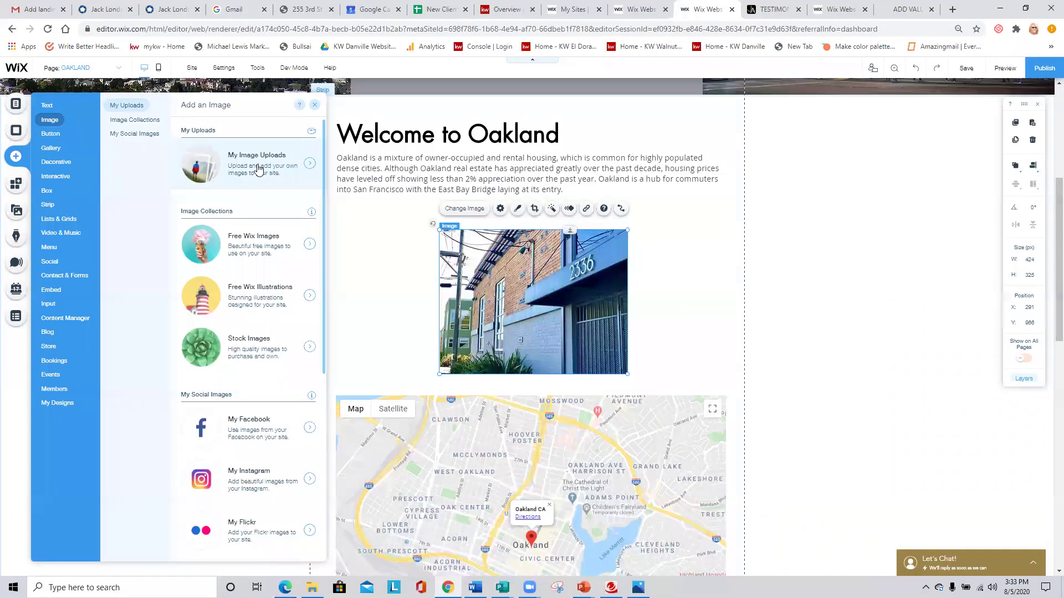
Add a heading below the nudged photo and replace its placeholder with 'NEW LISTING IN OAKLAND'.
left_click_drag(484, 270, 486, 275)
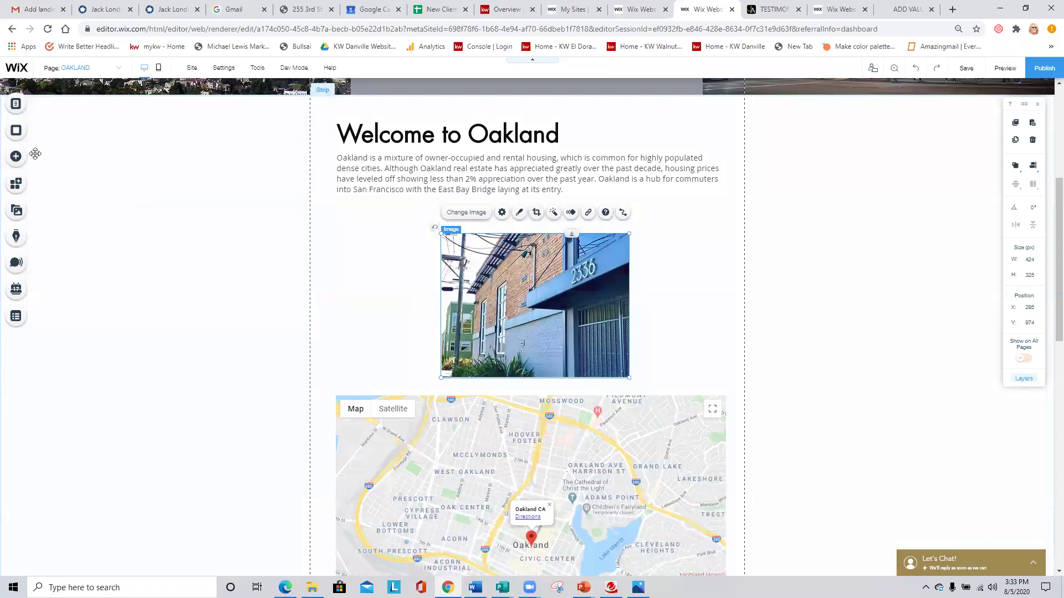
left_click(15, 156)
mouse_move(49, 109)
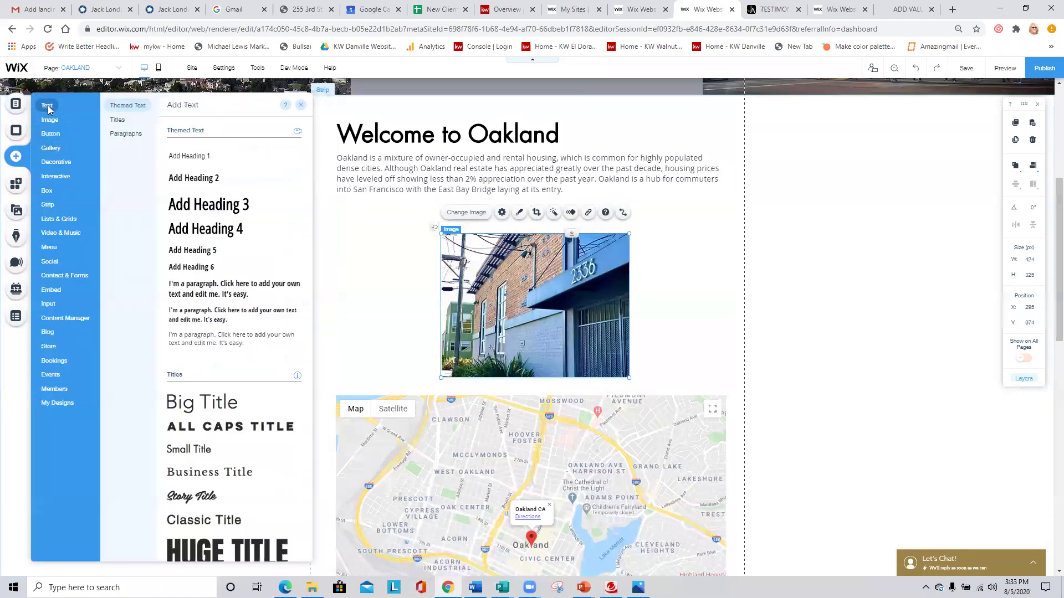
left_click_drag(178, 178, 478, 198)
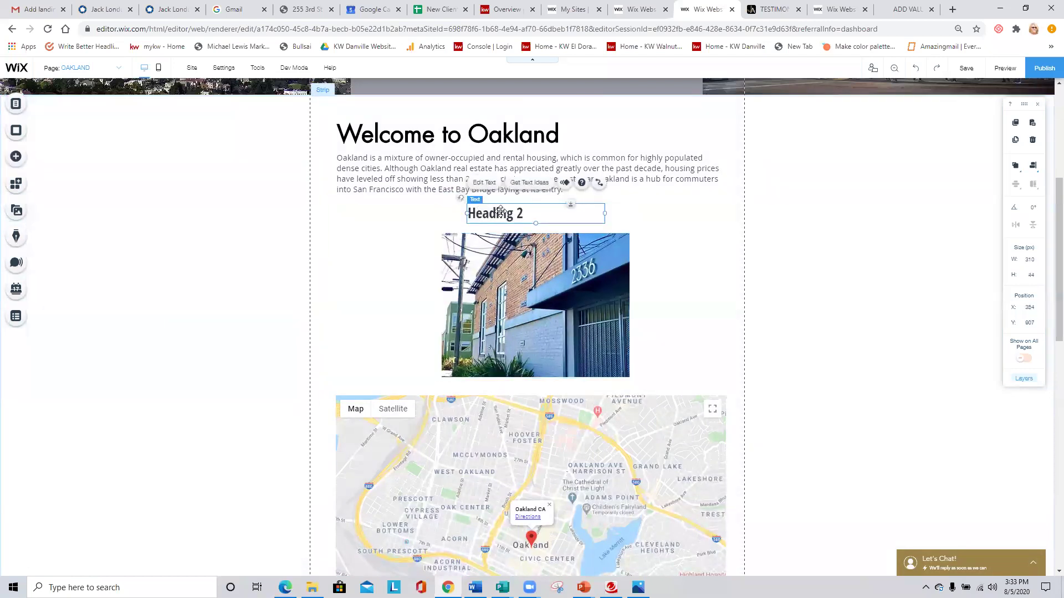
left_click(491, 186)
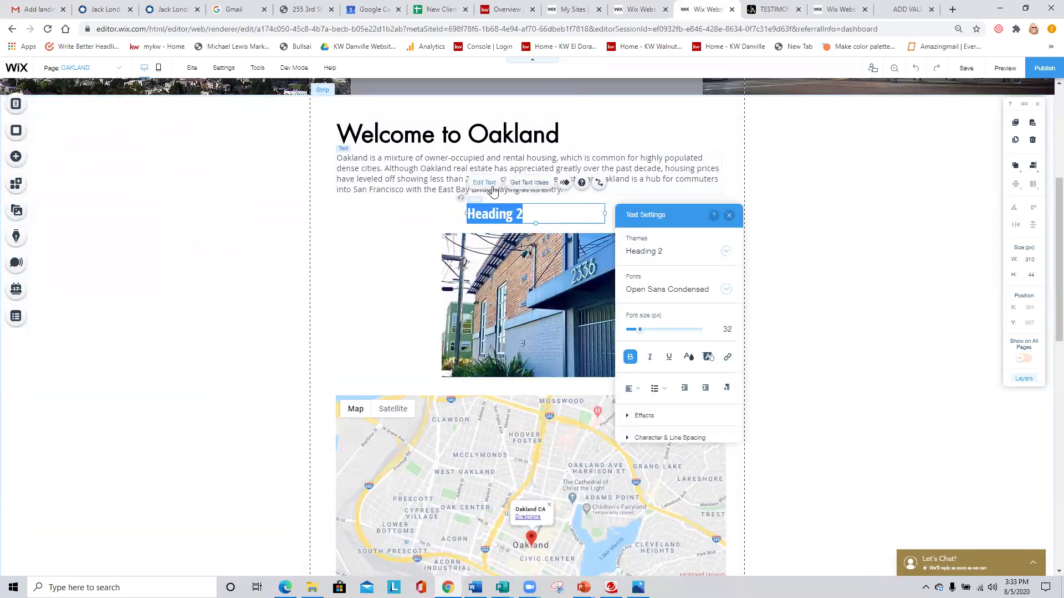
type("n")
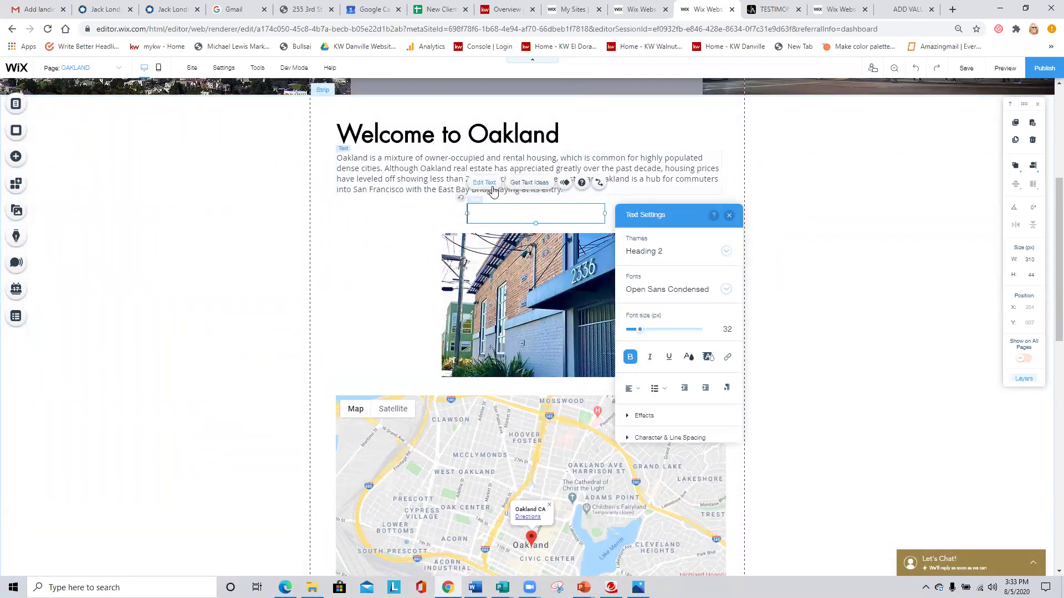
key("Caps_Lock")
type("N")
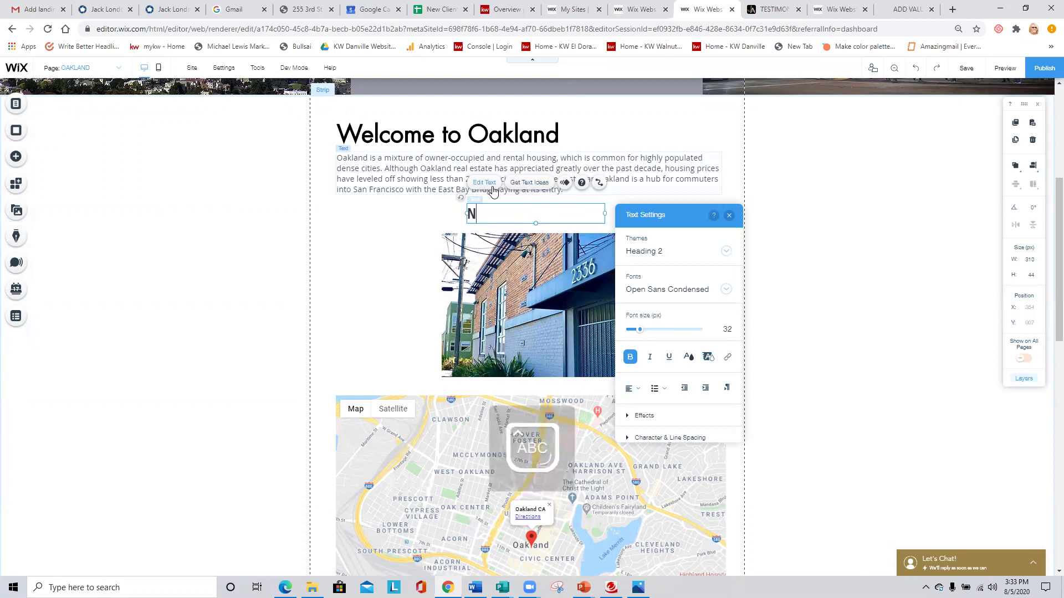
key("Caps_Lock")
key("BackSpace")
key("BackSpace")
key("Caps_Lock")
key("BackSpace")
type("LISTING IN OAKLA")
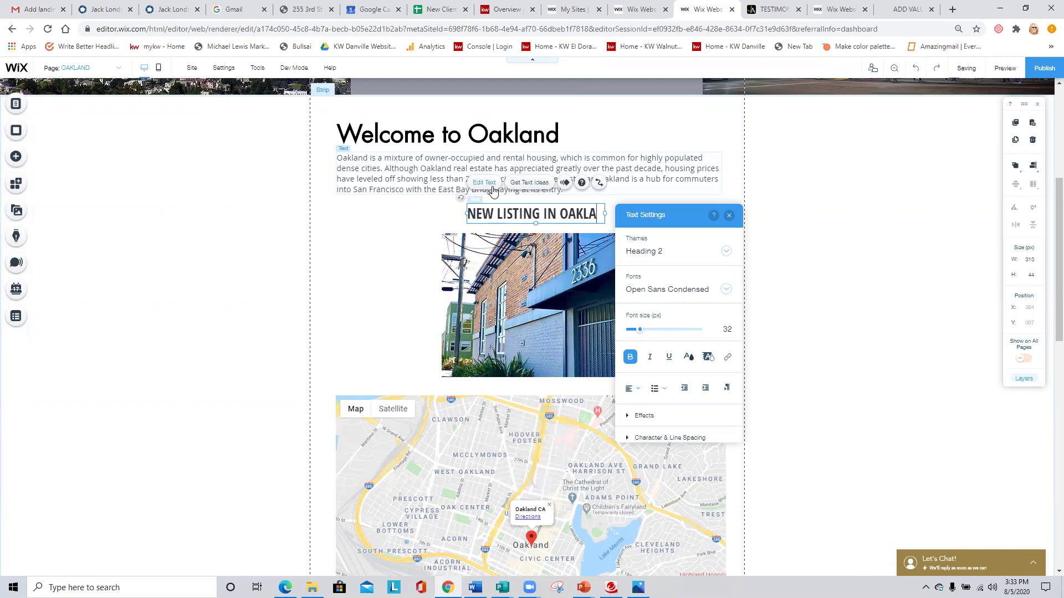
type("ND")
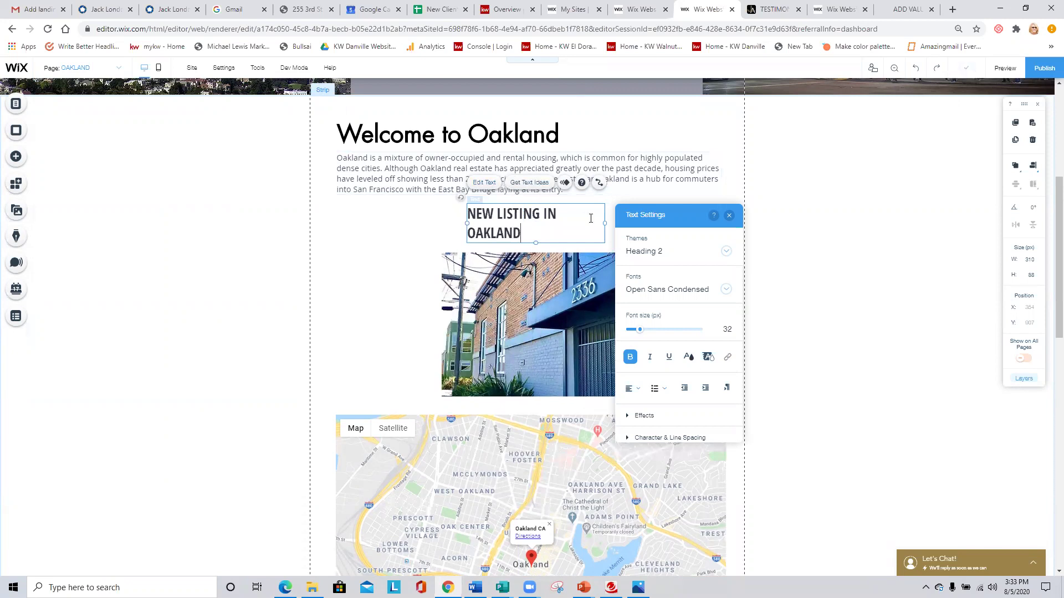
Widen the heading to one line, centre its text, and centre heading and photo on the page.
left_click_drag(684, 215, 761, 213)
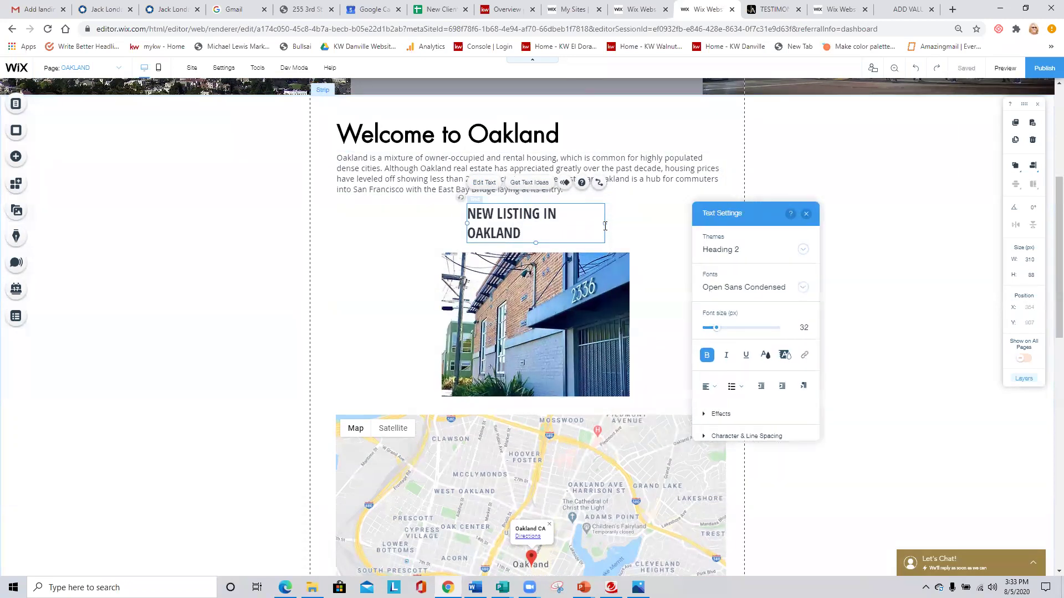
left_click_drag(623, 223, 622, 216)
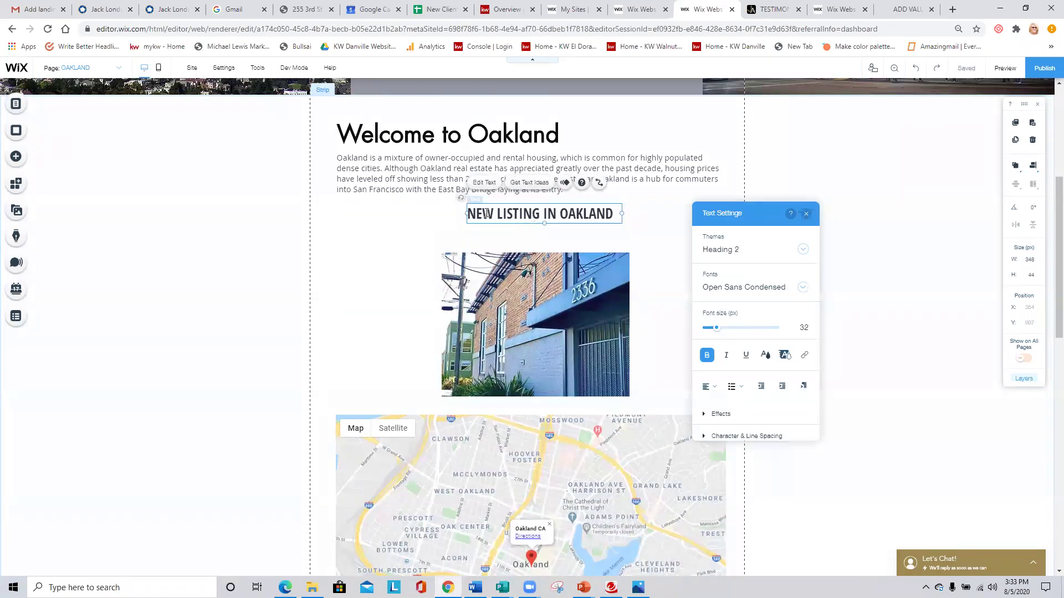
left_click(709, 387)
left_click(712, 401)
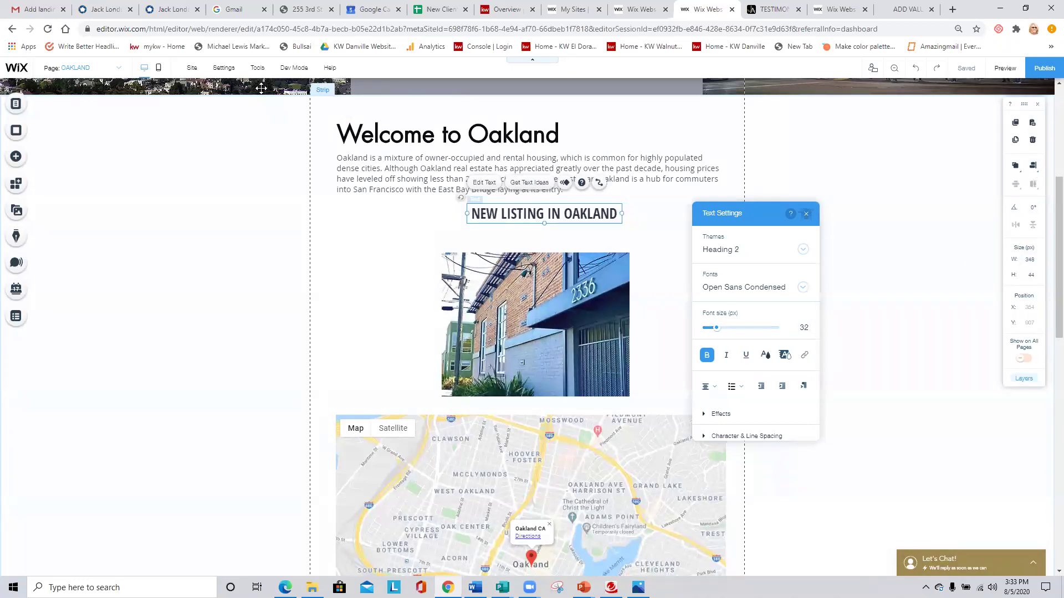
mouse_move(257, 68)
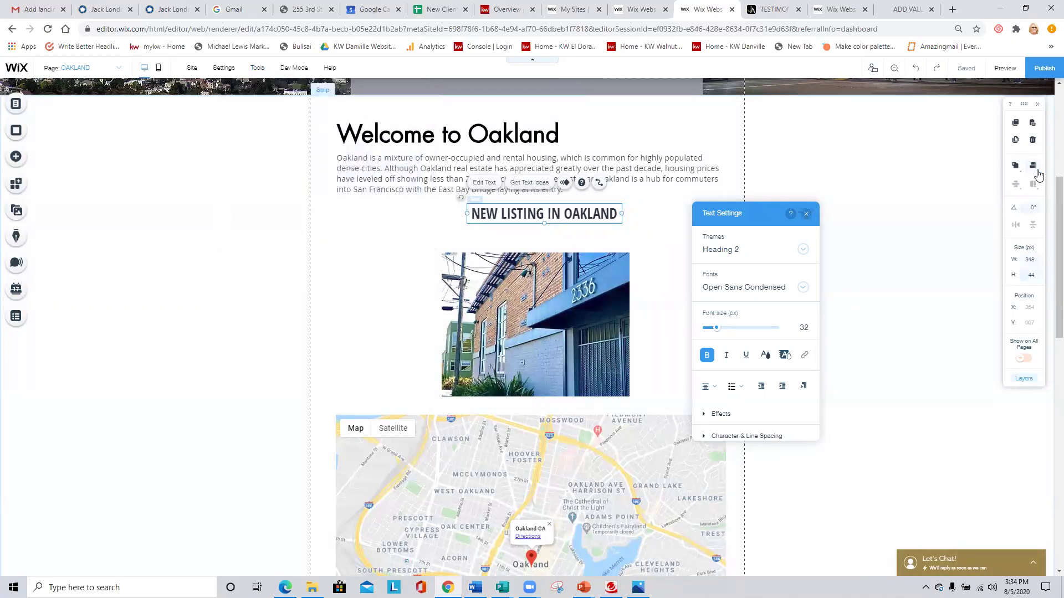
mouse_move(1034, 171)
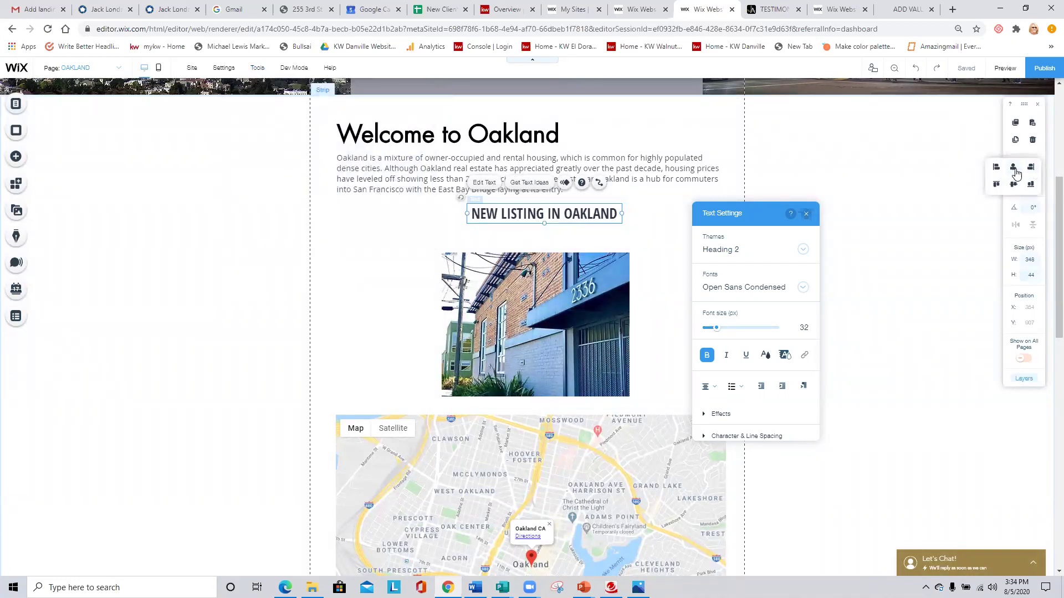
left_click(1013, 171)
left_click(601, 279)
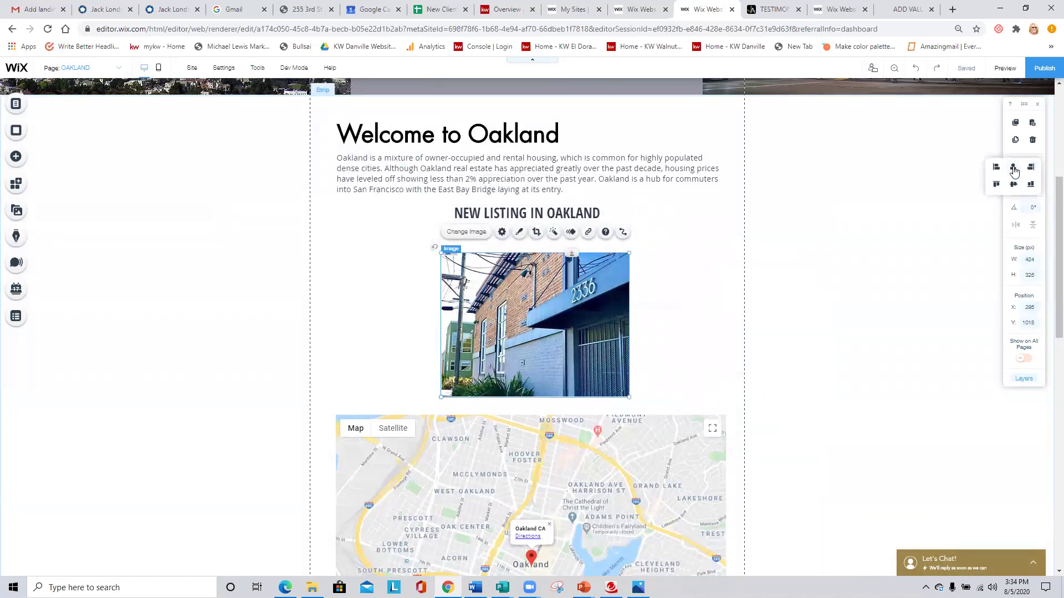
left_click(1014, 172)
left_click(638, 257)
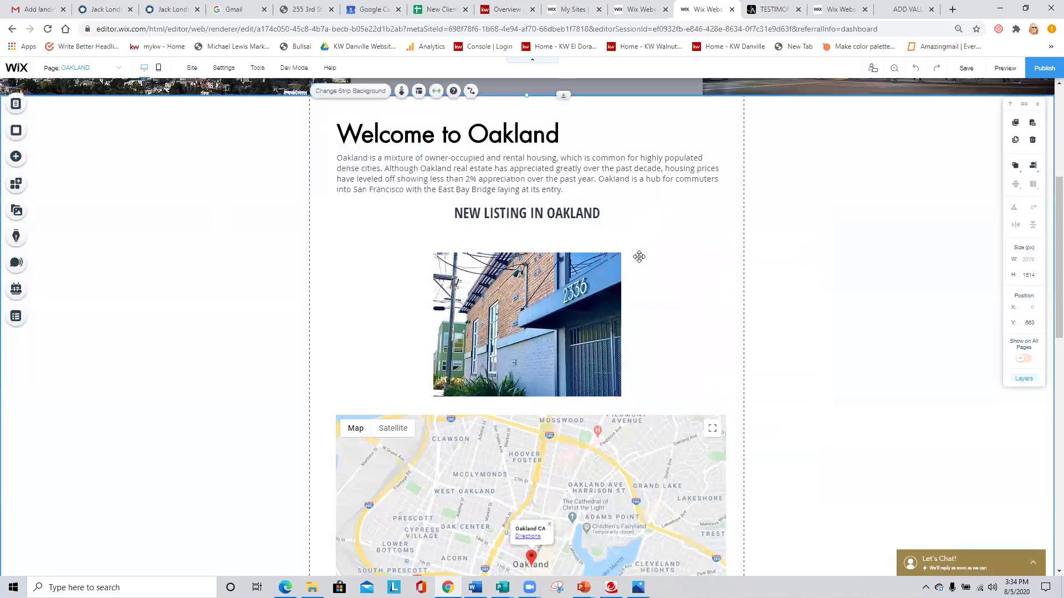
left_click(564, 291)
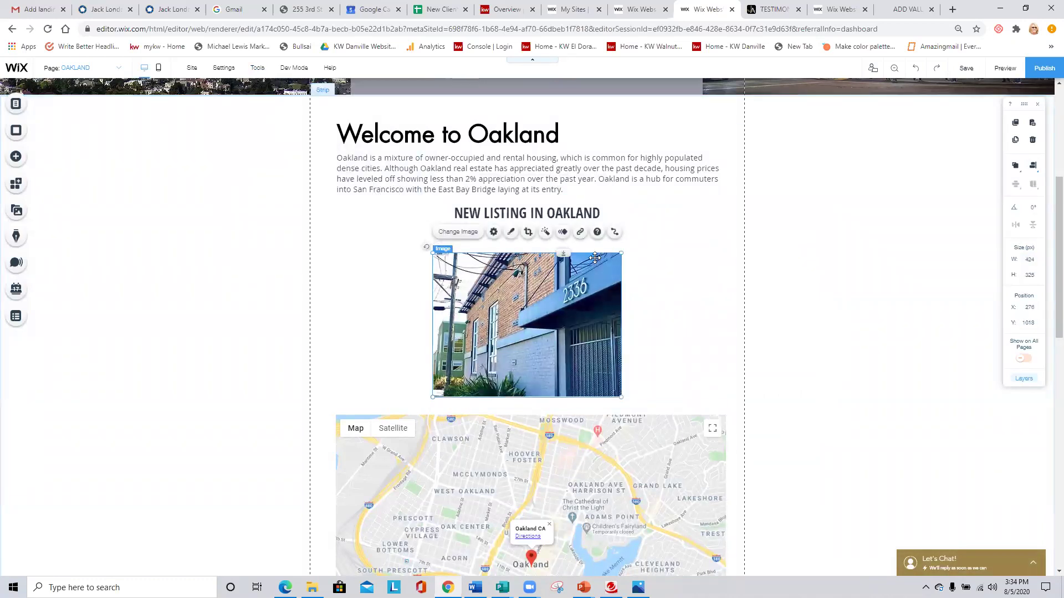
left_click(581, 231)
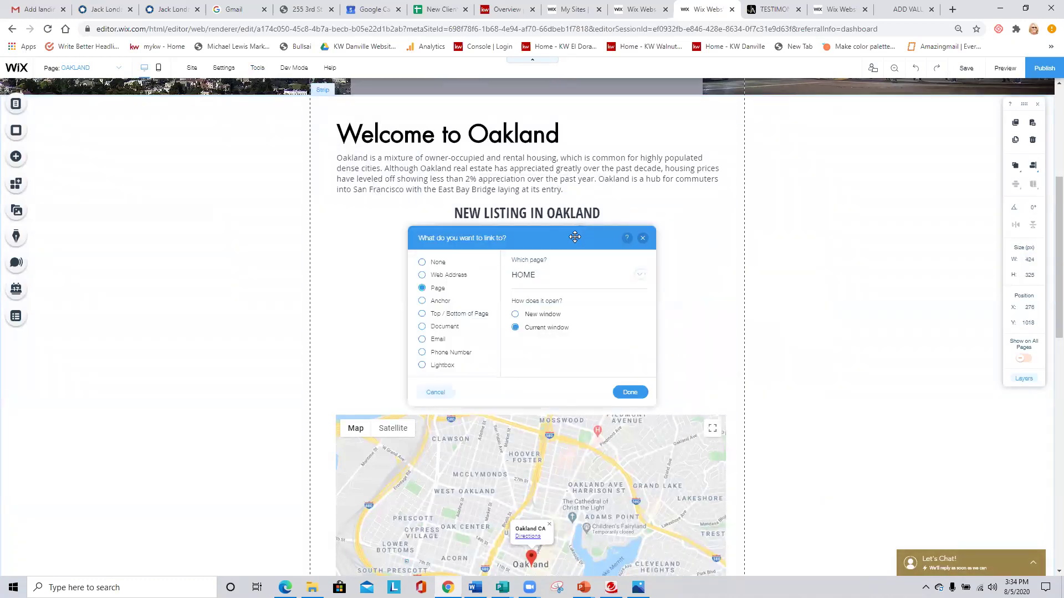
left_click(422, 276)
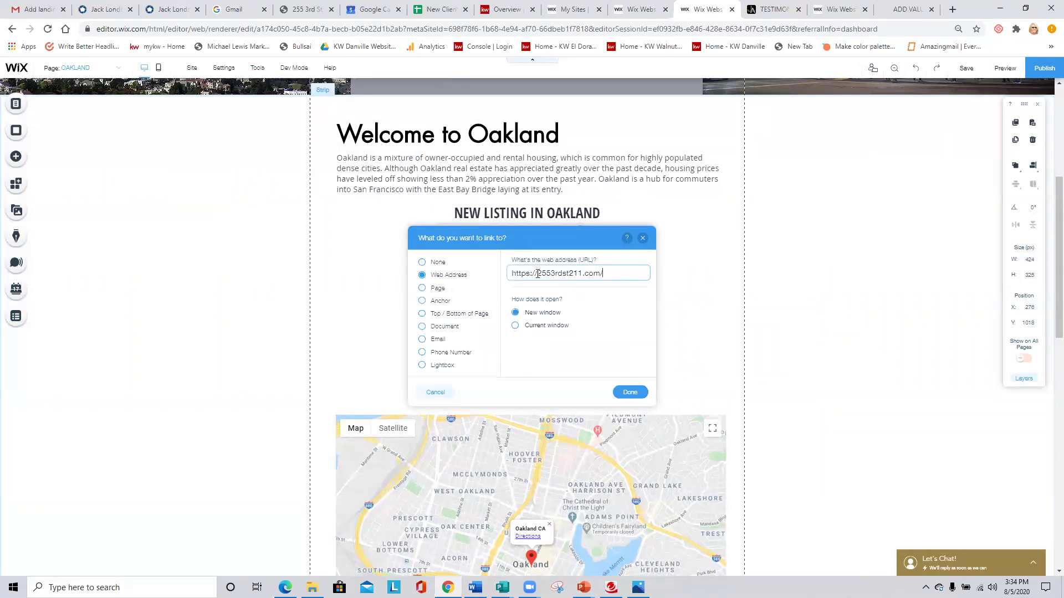
left_click(619, 393)
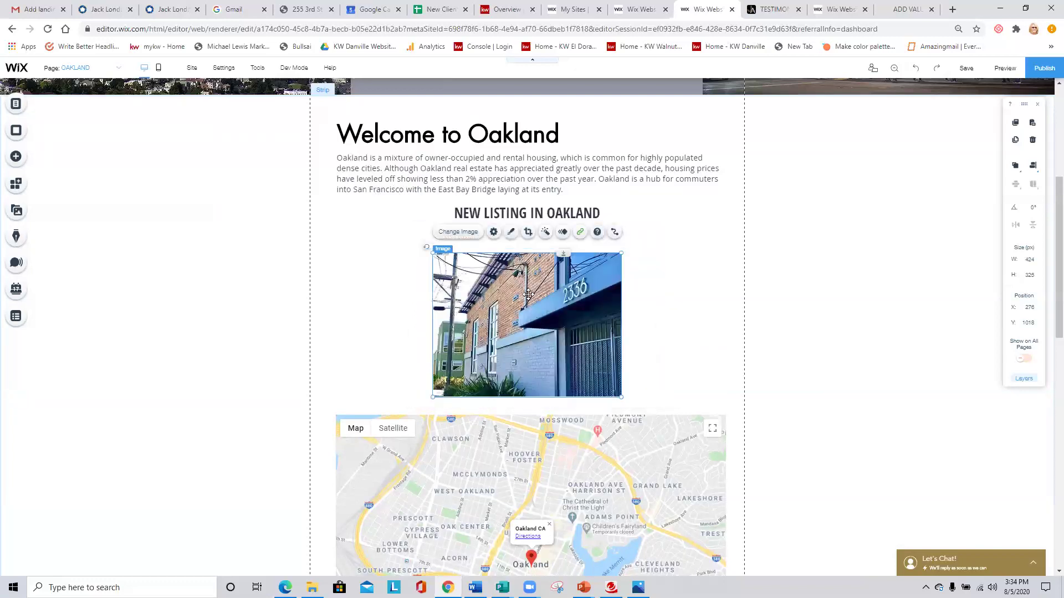
left_click(552, 216)
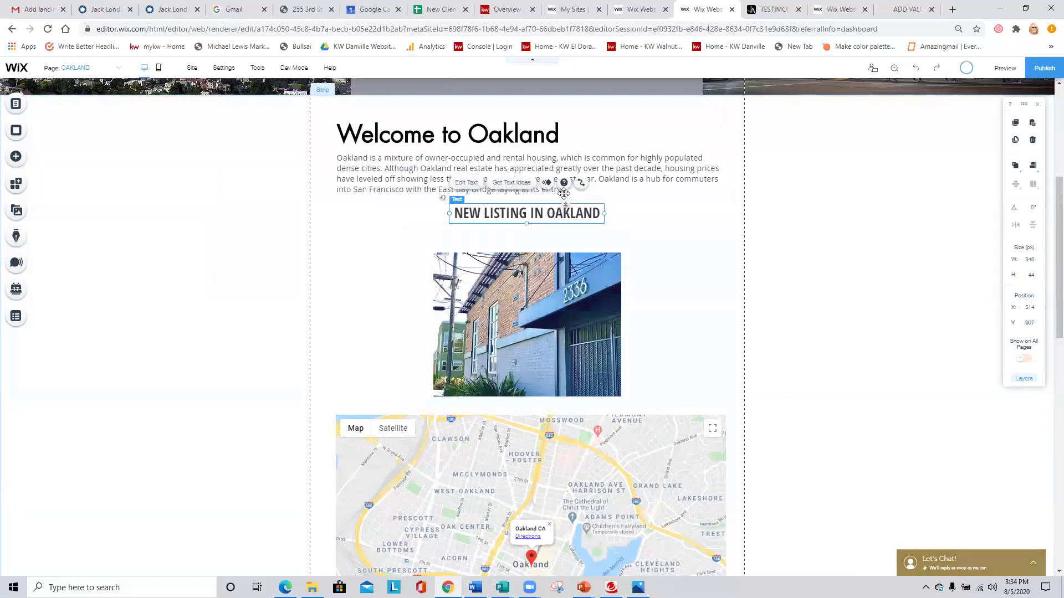
left_click(469, 185)
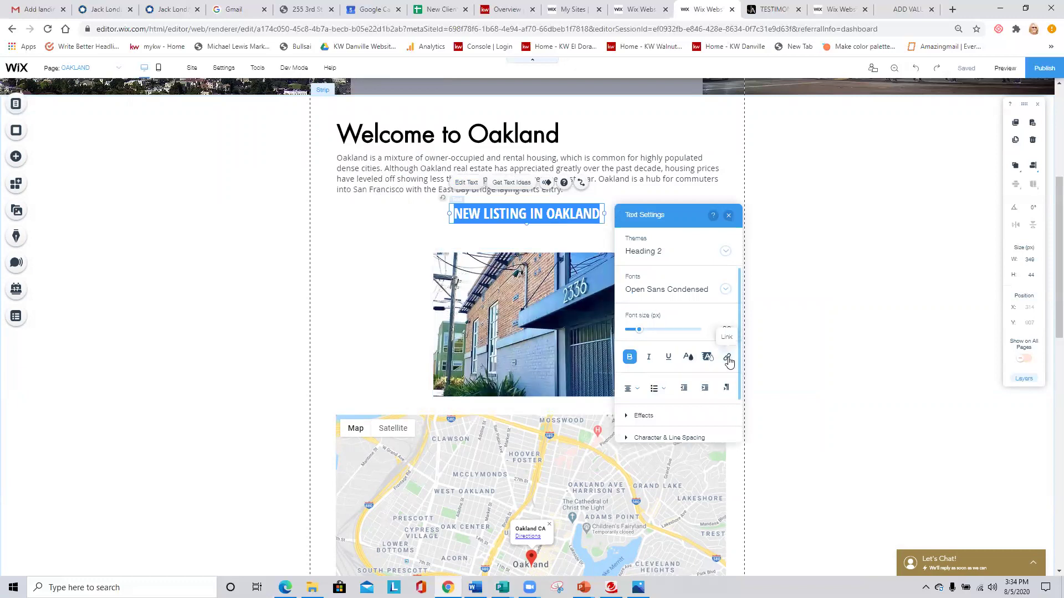
left_click(727, 358)
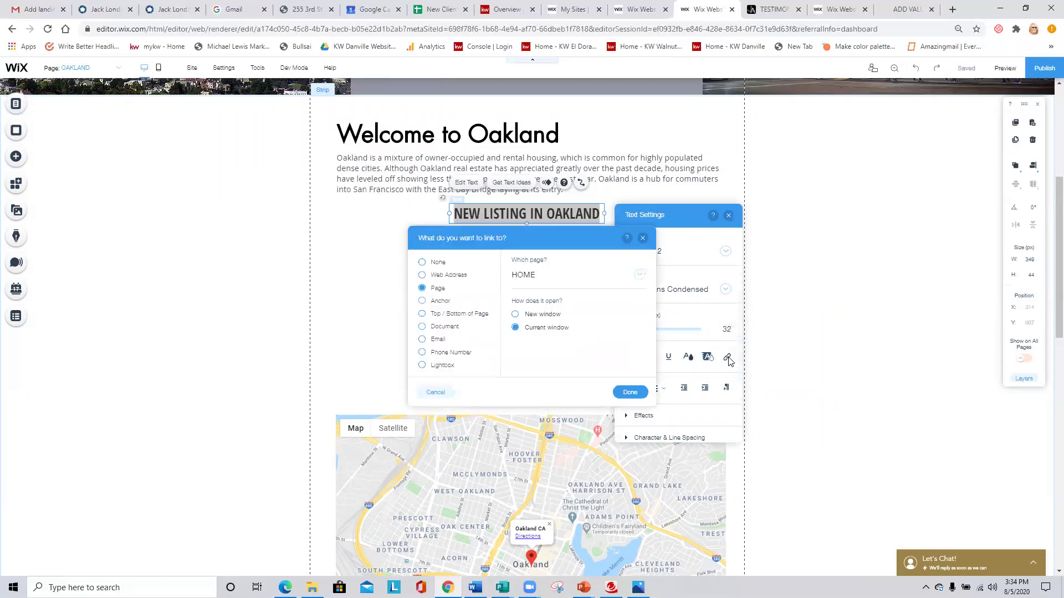
left_click(460, 276)
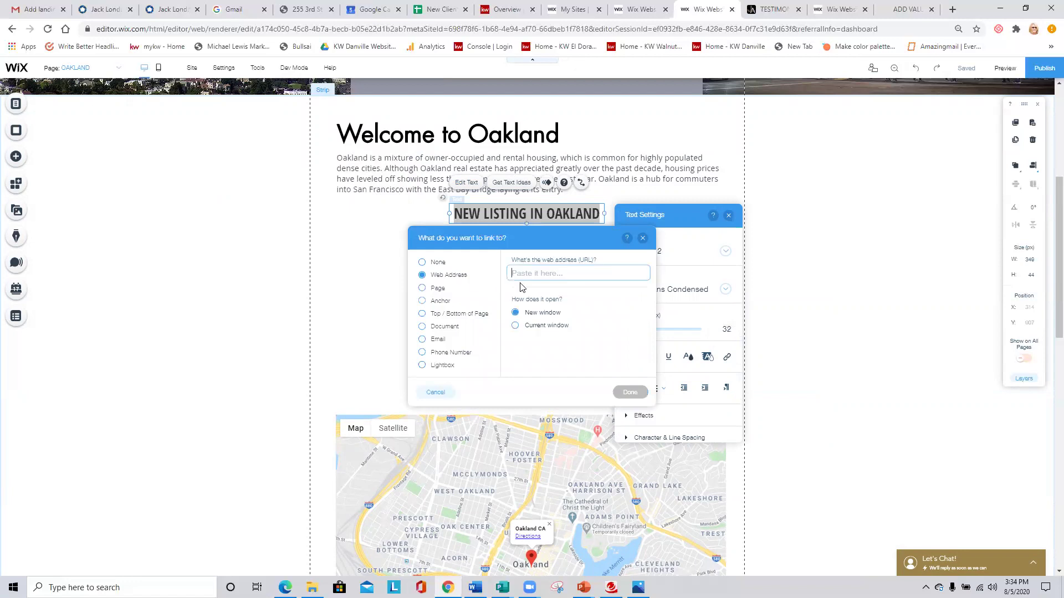
key("ctrl+v")
left_click(630, 392)
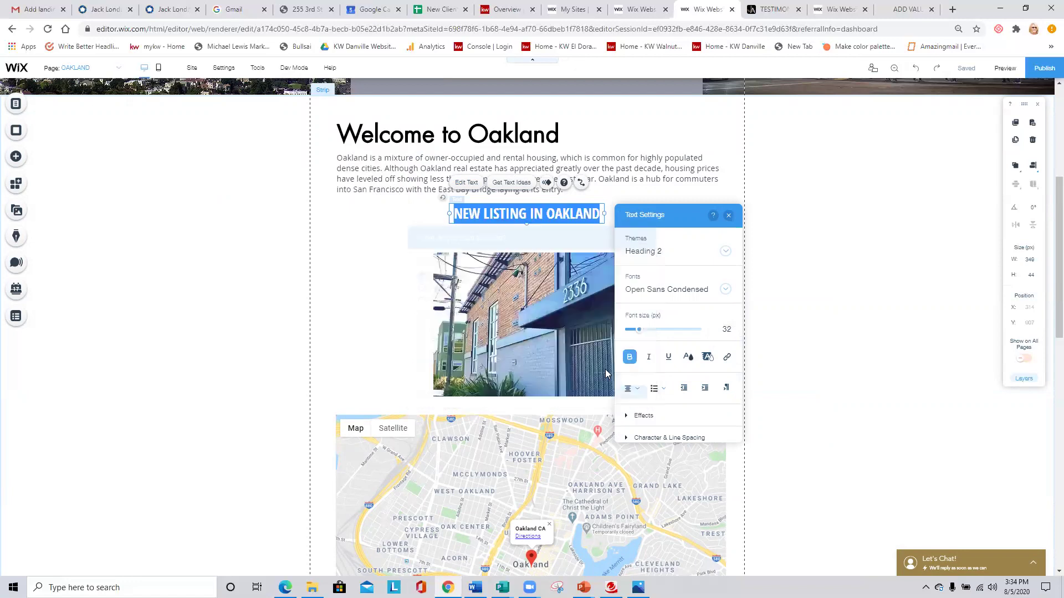
left_click(728, 215)
Nudge the property photo slightly up, then save and publish the site.
left_click(566, 294)
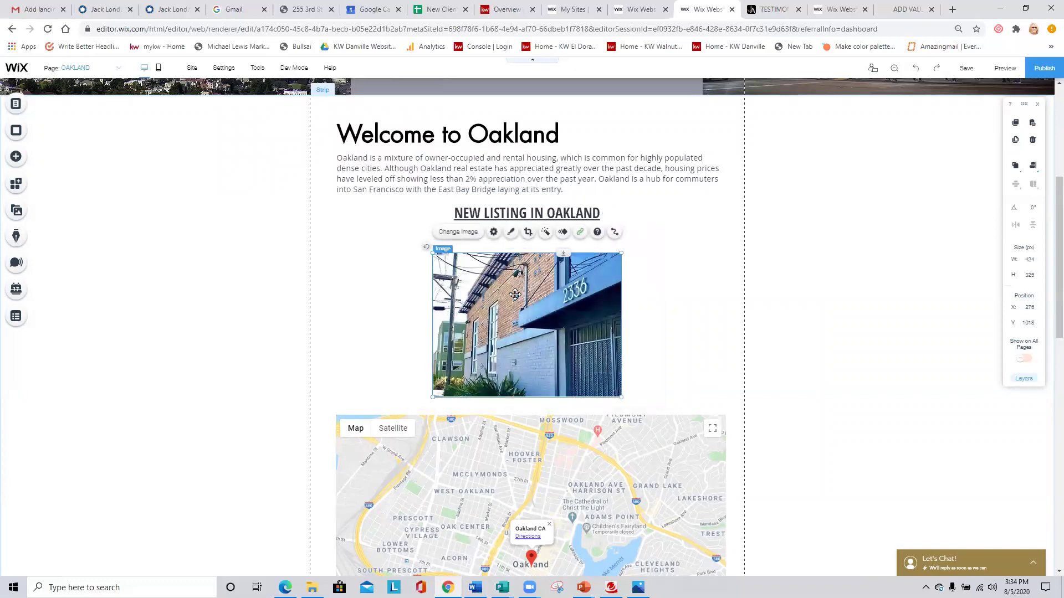
left_click_drag(515, 294, 562, 285)
left_click(643, 284)
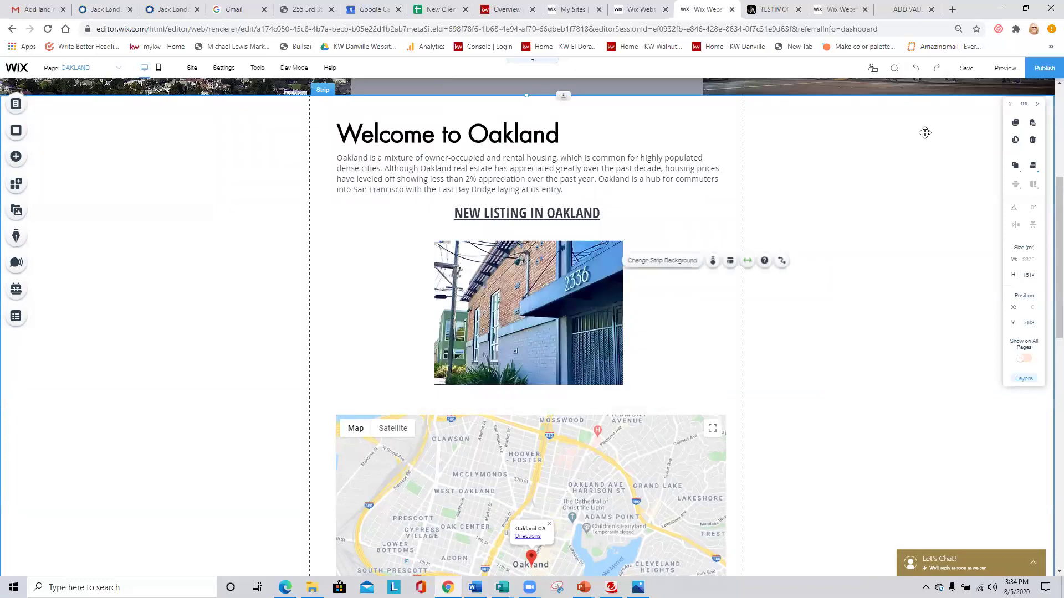
left_click(967, 69)
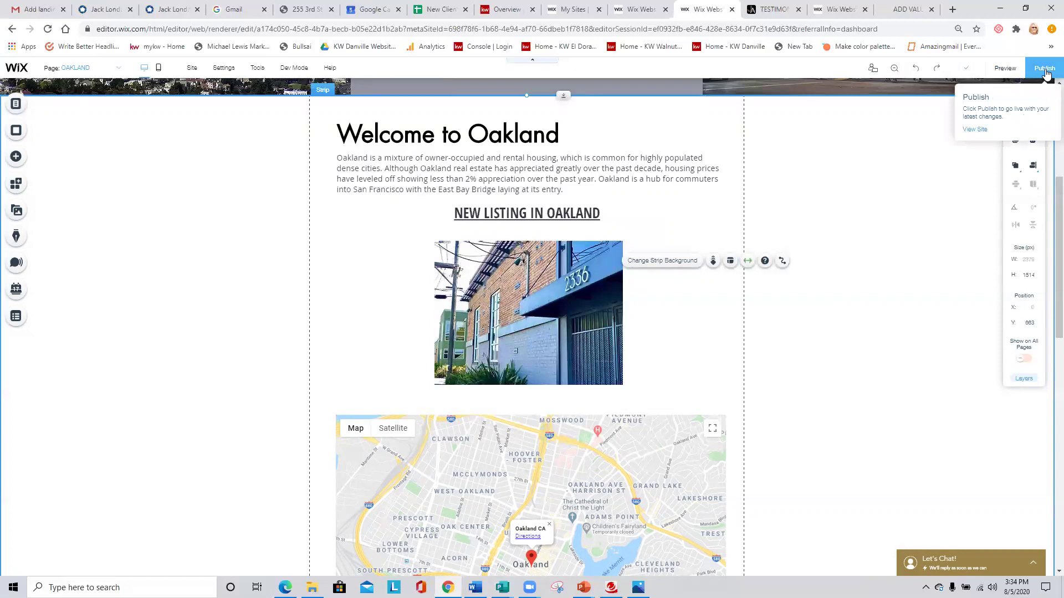
left_click(1044, 69)
left_click(770, 9)
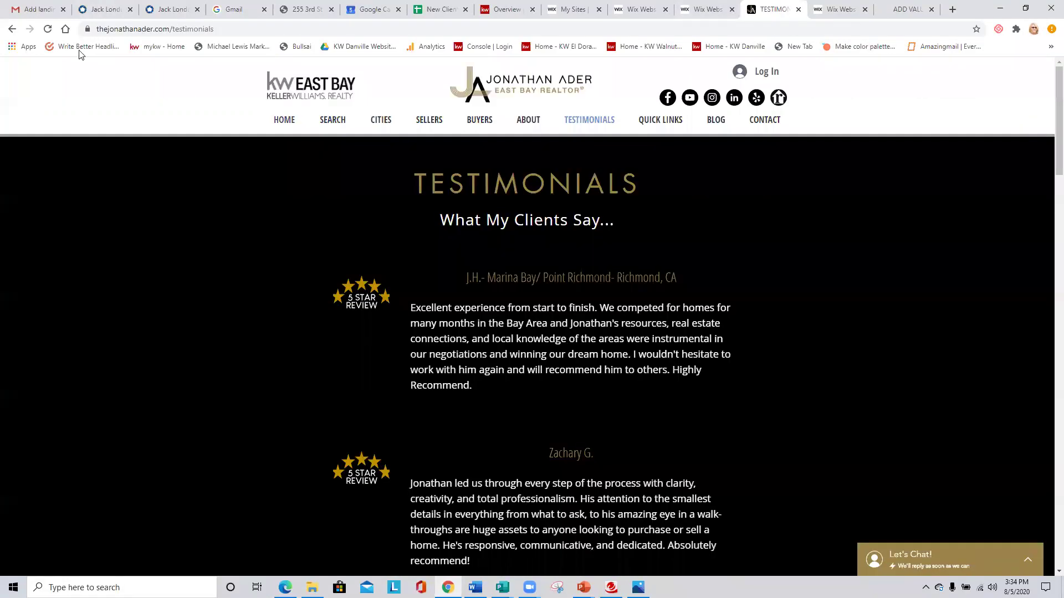
Reload the live site, open its Oakland page, and dismiss the contact popup.
left_click(48, 29)
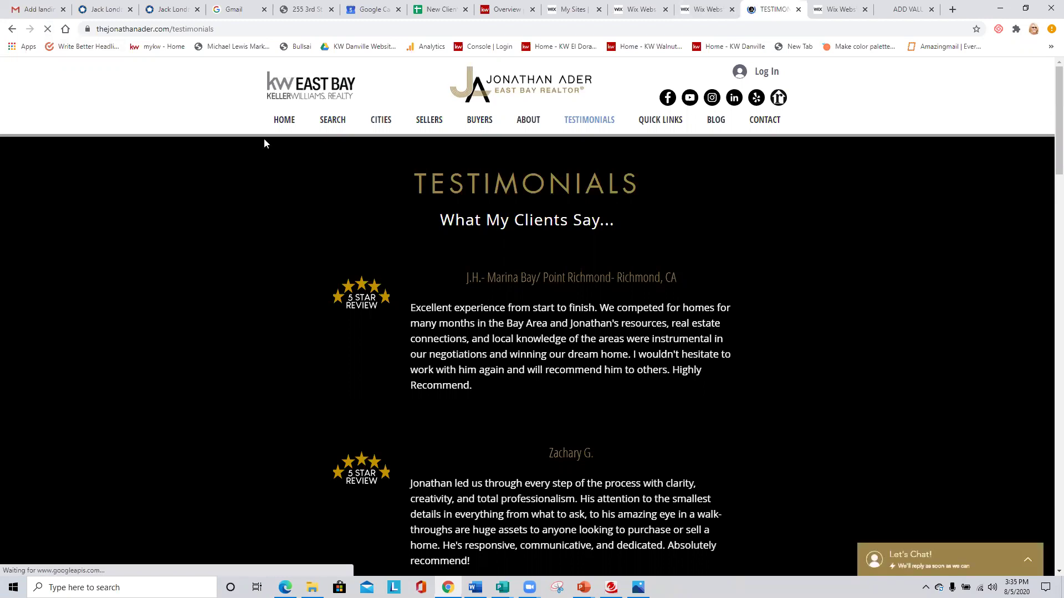
mouse_move(380, 125)
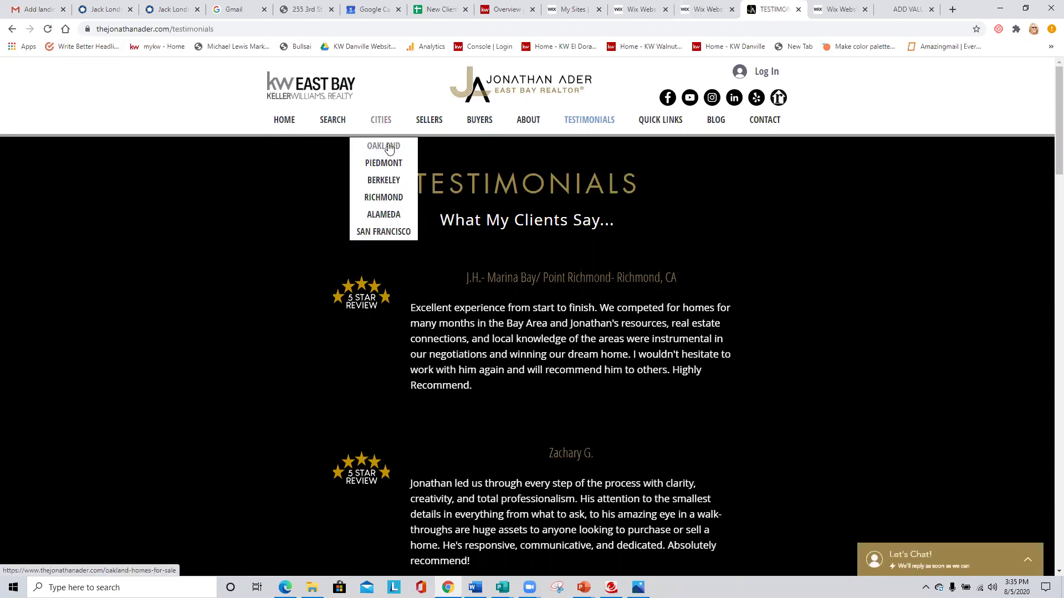
left_click(390, 148)
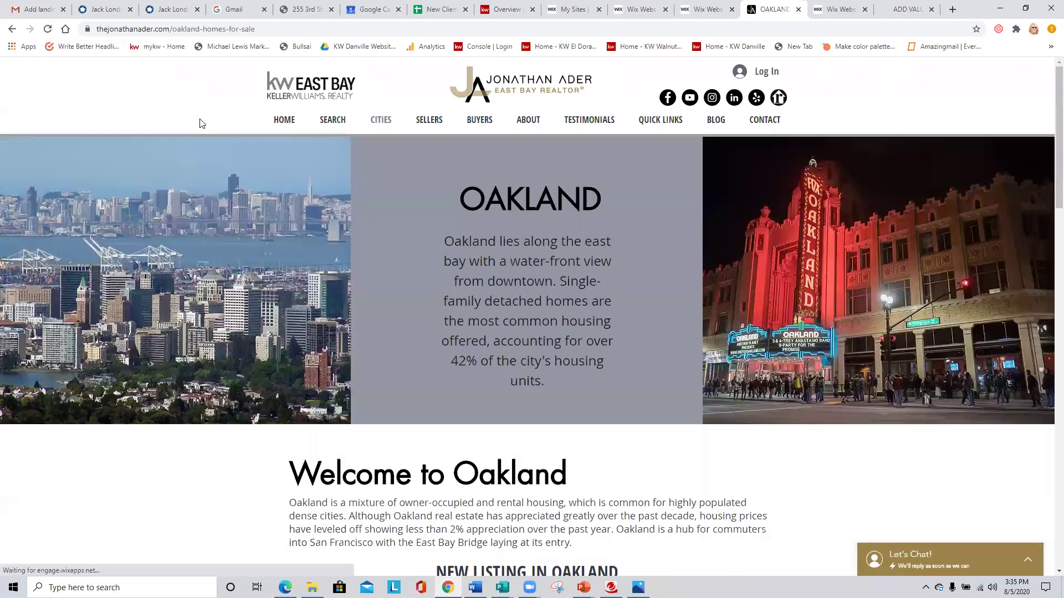
scroll(479, 214, "down", 5)
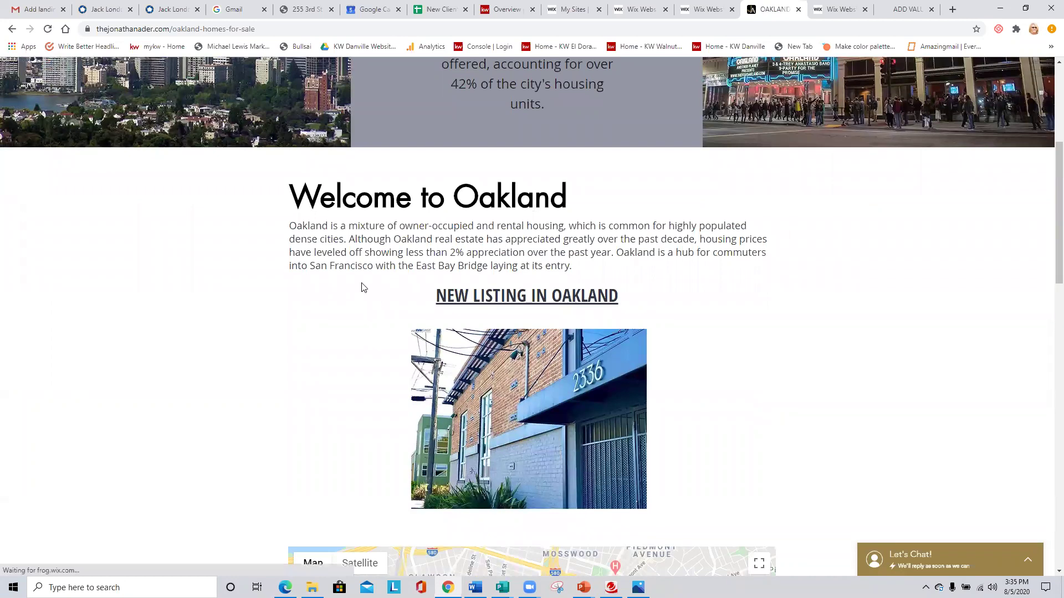
scroll(361, 285, "down", 1)
left_click(1026, 80)
scroll(561, 245, "down", 6)
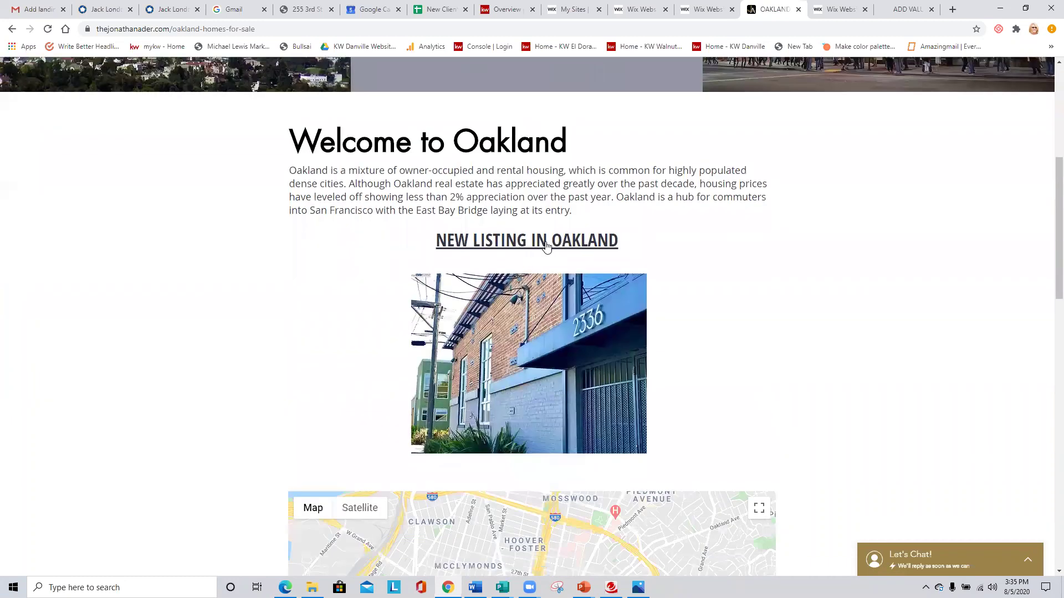
left_click(546, 246)
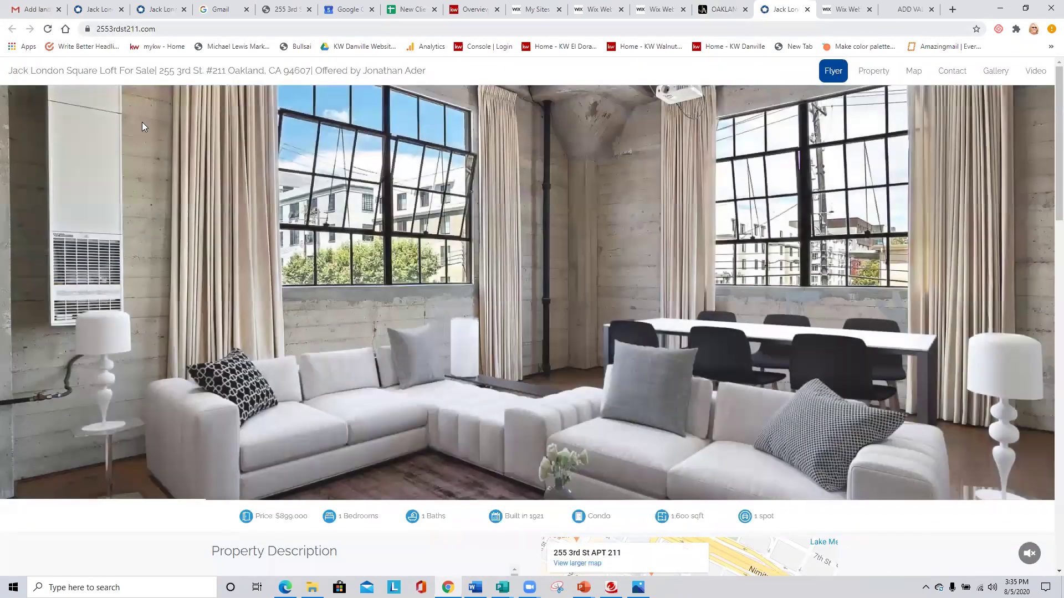
scroll(645, 286, "down", 1)
scroll(645, 286, "down", 10)
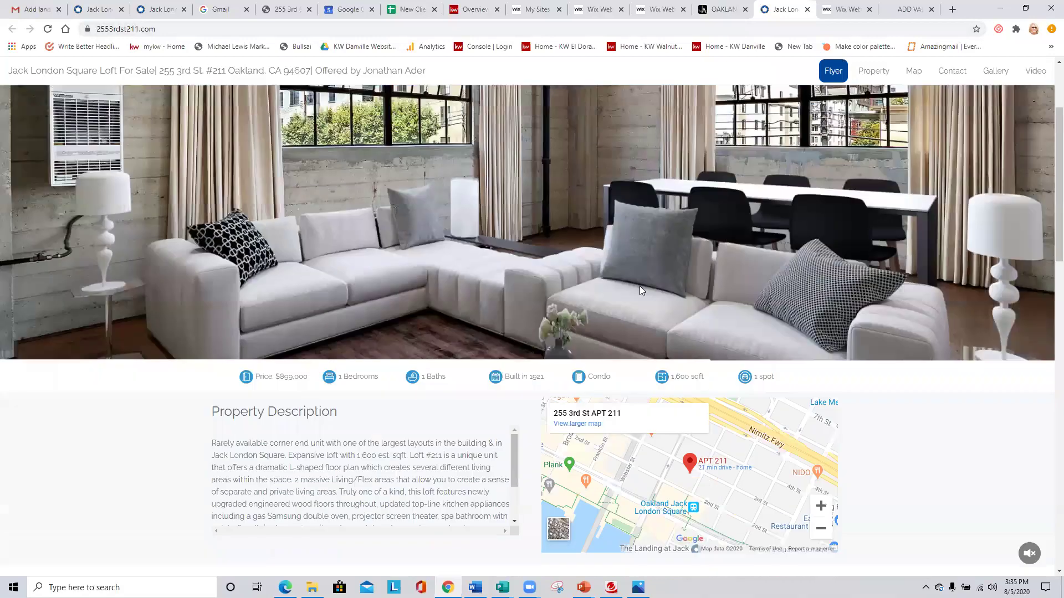
scroll(632, 294, "down", 10)
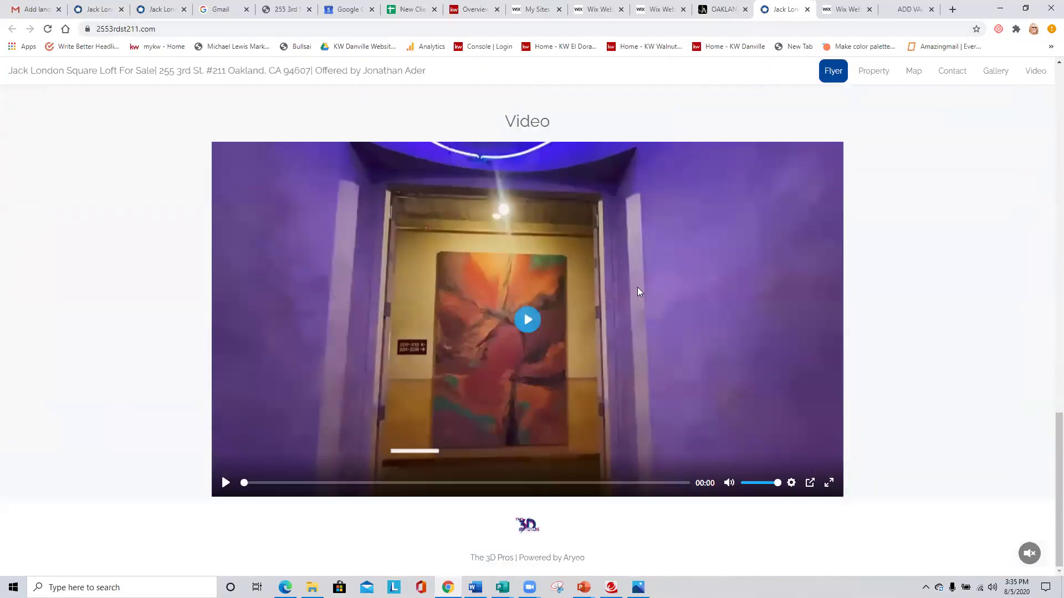
scroll(637, 287, "up", 15)
scroll(638, 292, "up", 3)
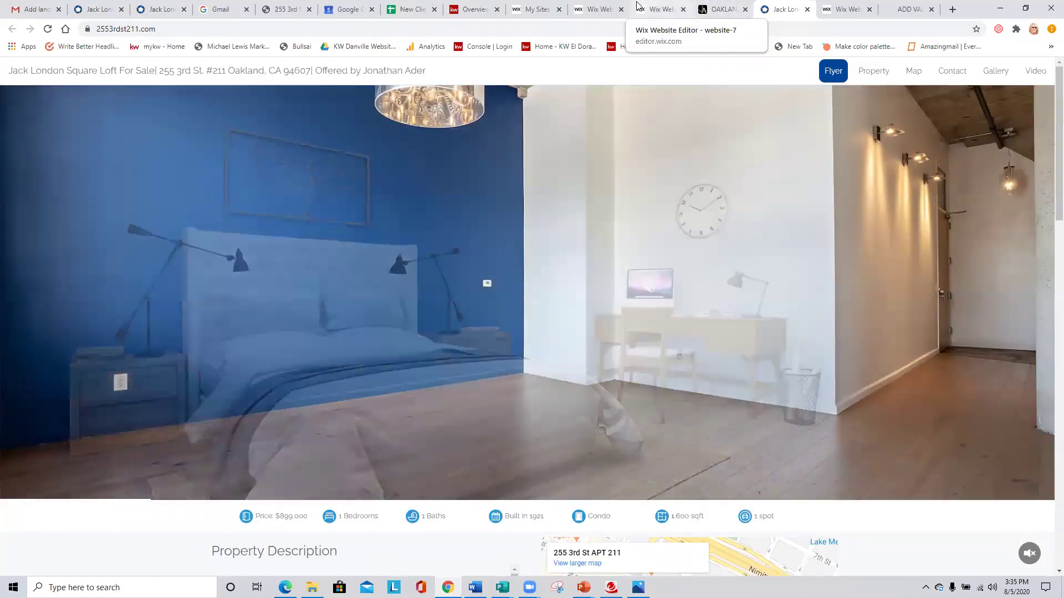
left_click(657, 9)
left_click(659, 7)
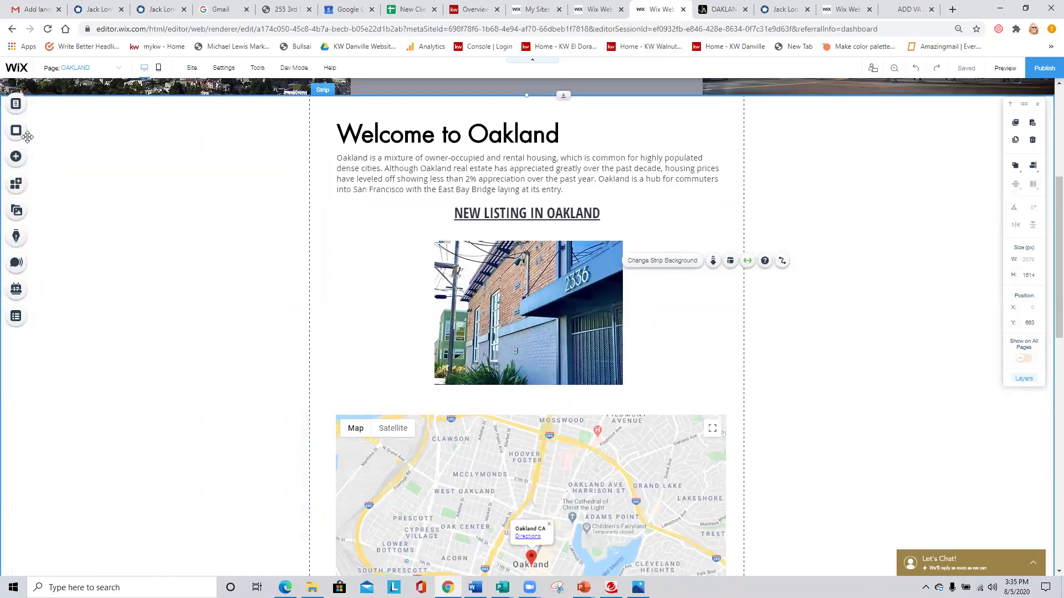
left_click(10, 159)
left_click(44, 121)
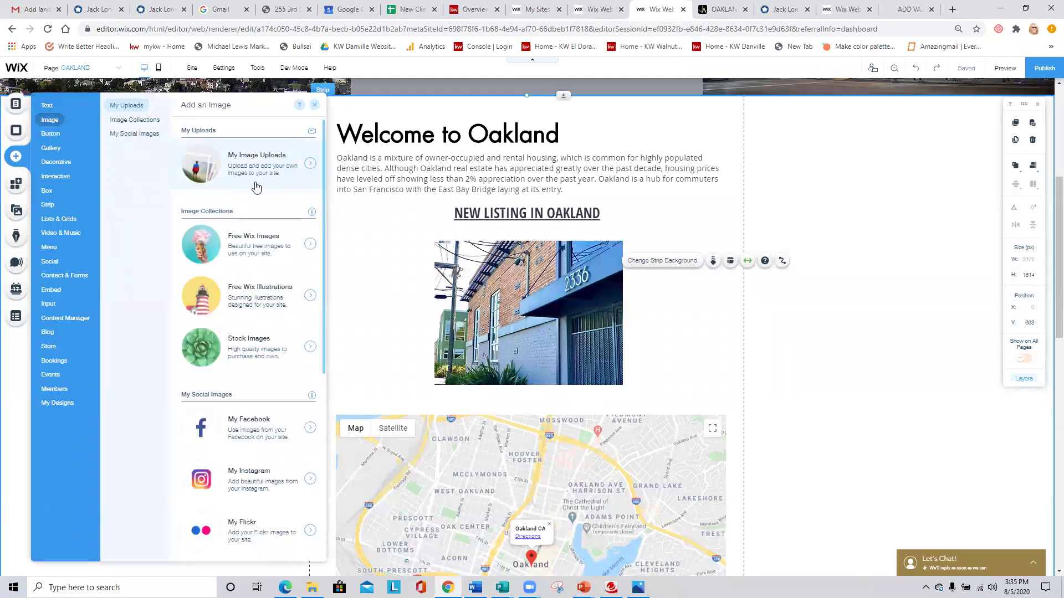
left_click(568, 276)
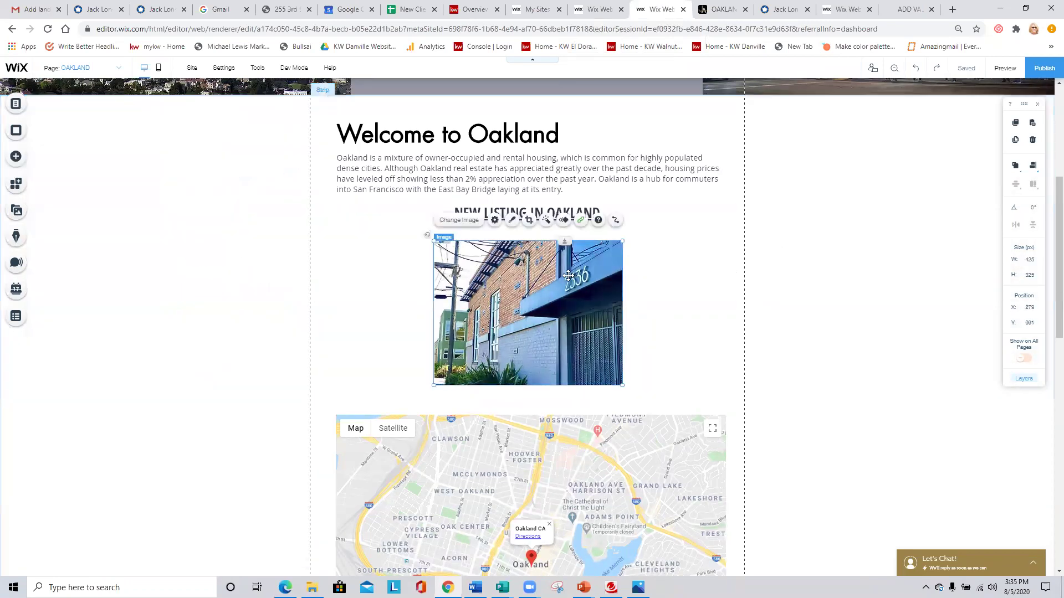
left_click(580, 221)
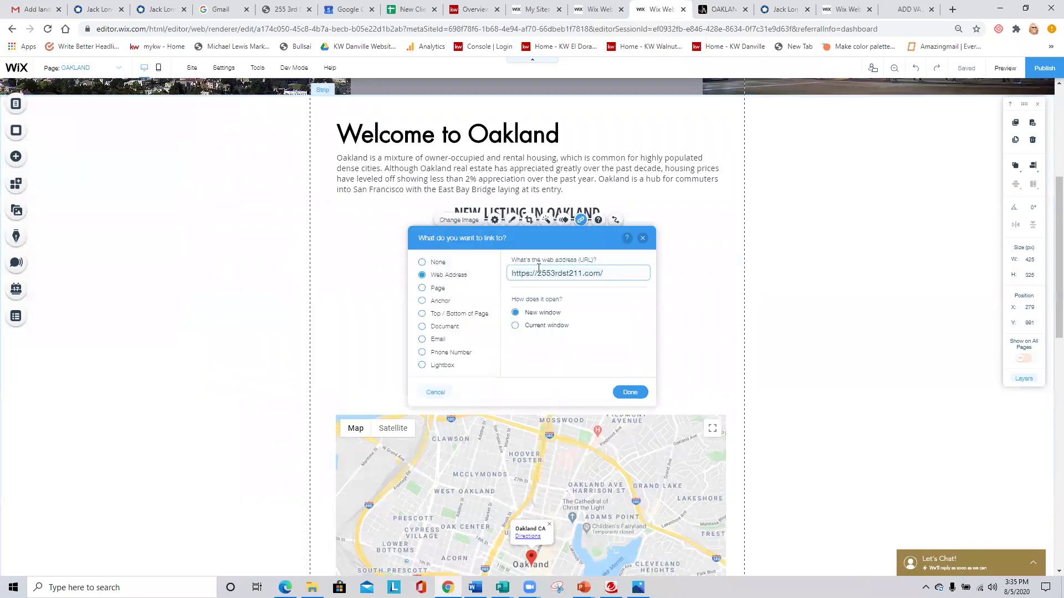
left_click(629, 392)
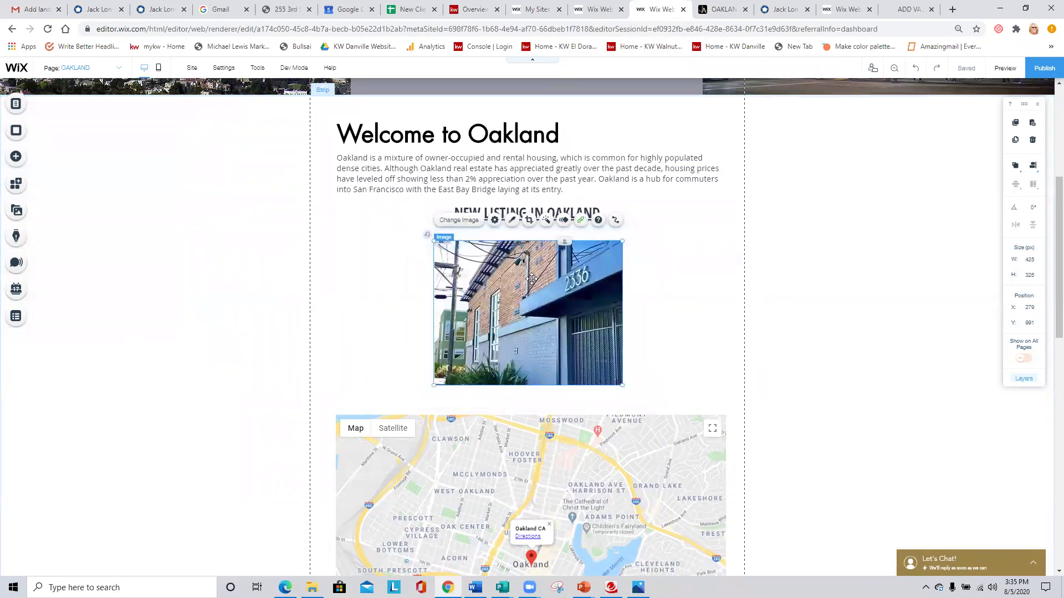
left_click(16, 157)
mouse_move(48, 108)
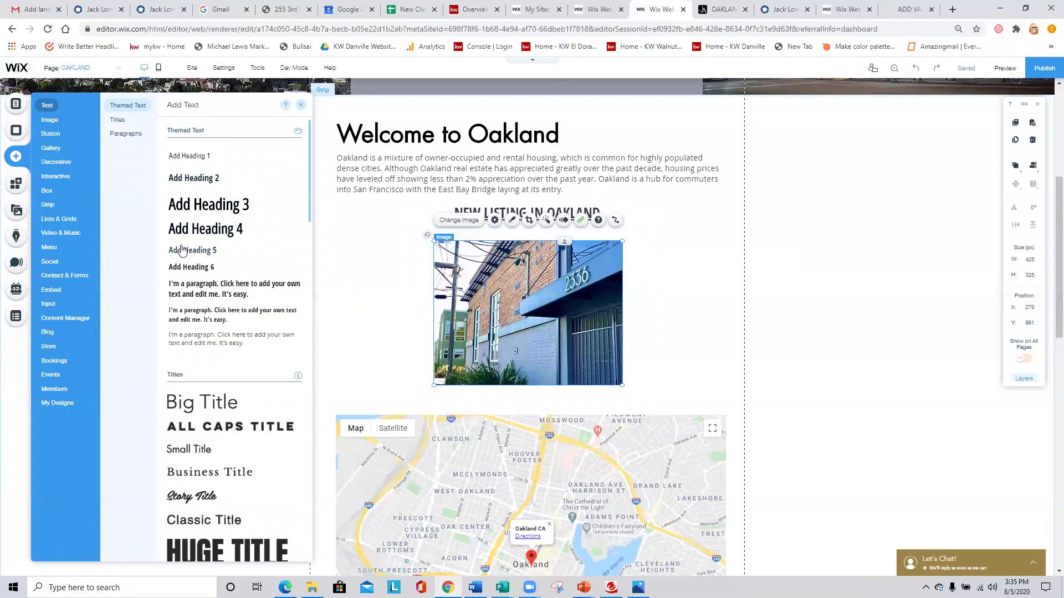
Colour the NEW LISTING IN OAKLAND heading gold after trying blue, pink and black.
left_click(558, 208)
left_click(468, 183)
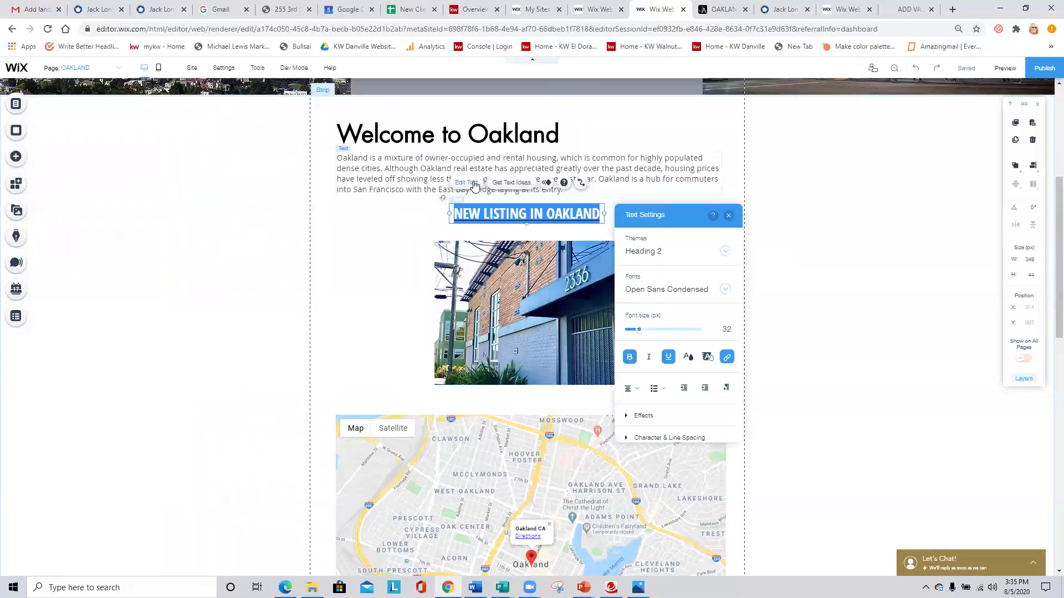
left_click(689, 357)
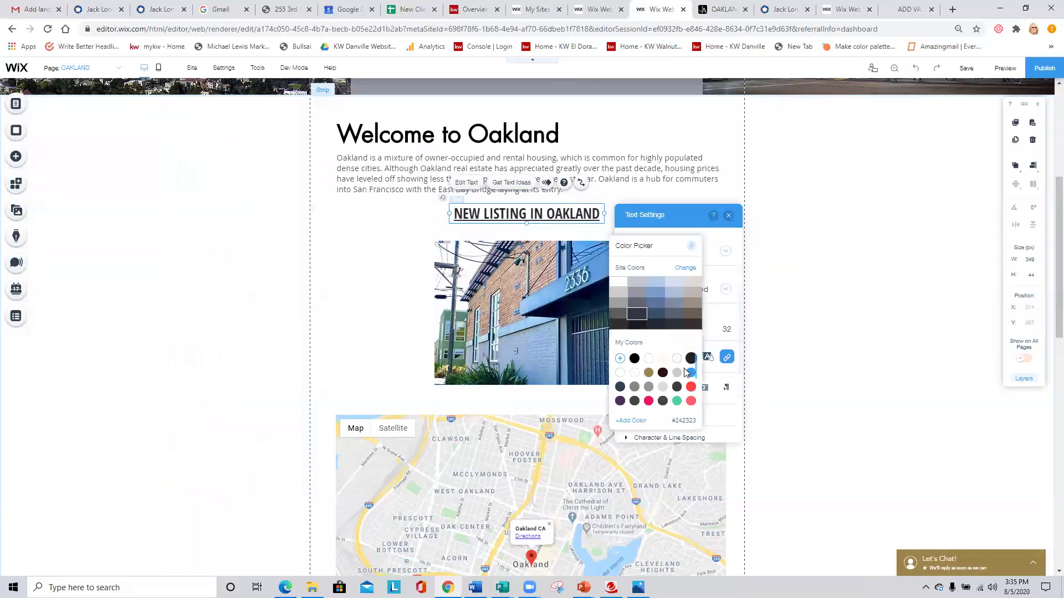
left_click(691, 372)
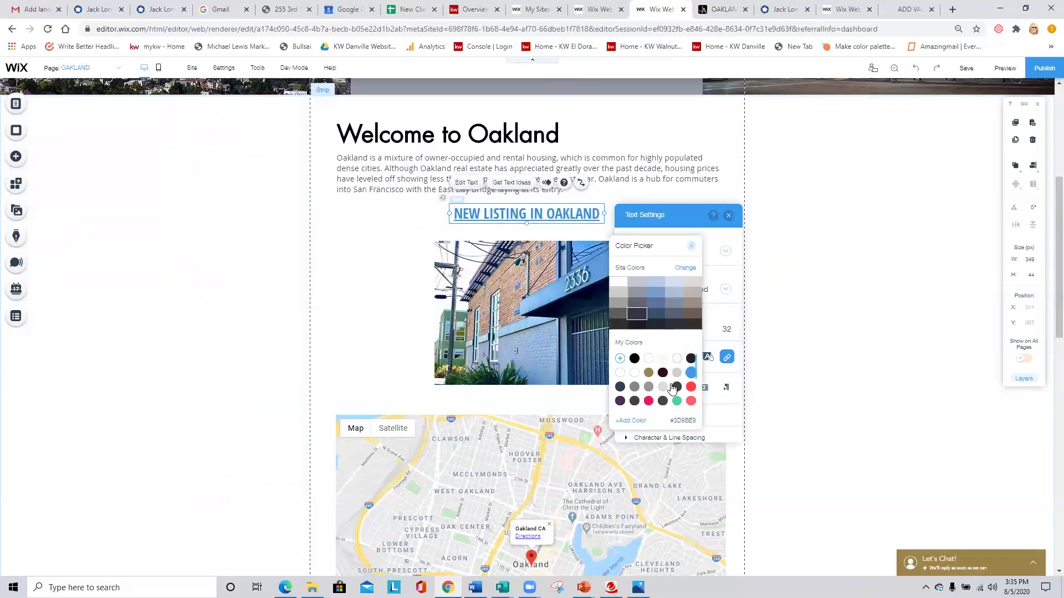
left_click(648, 401)
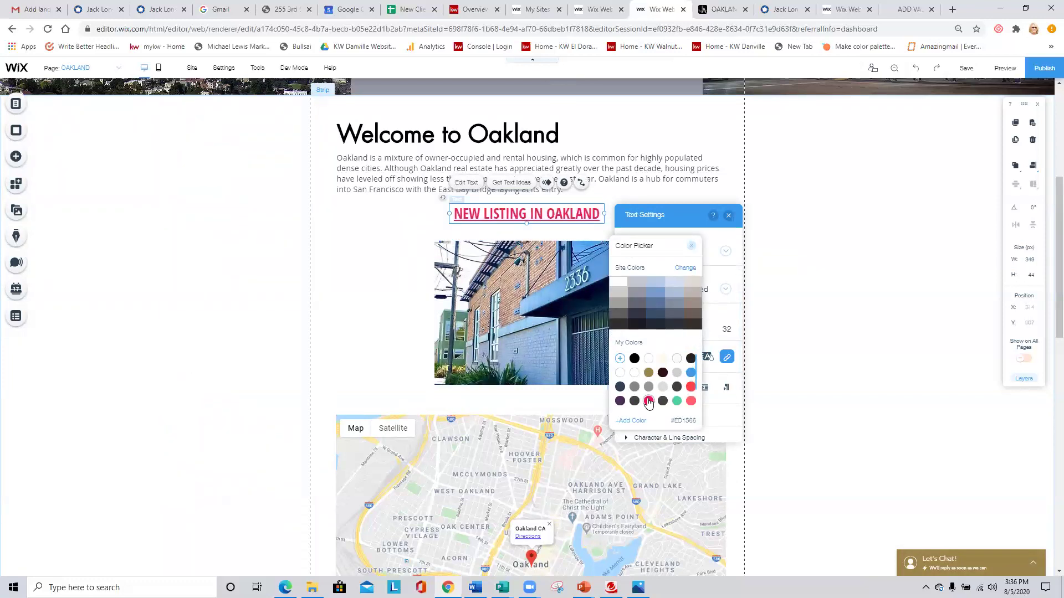
left_click(633, 361)
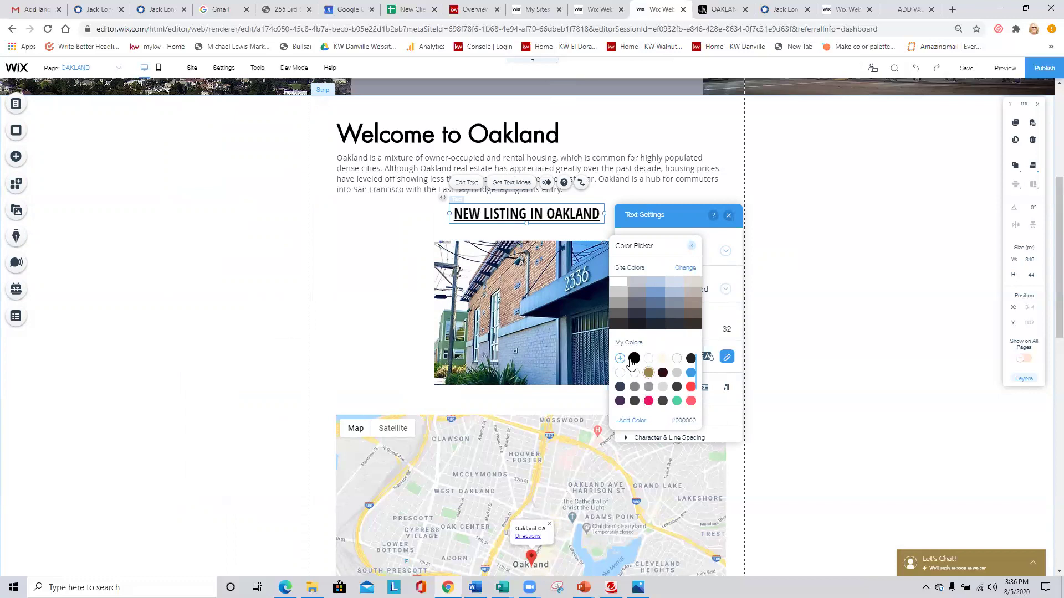
left_click(649, 373)
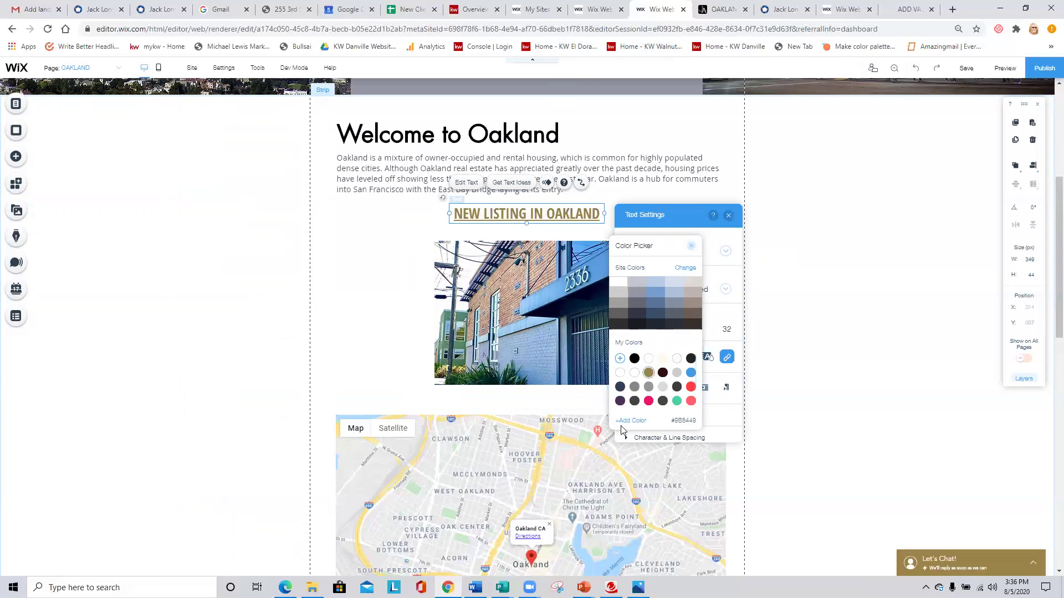
left_click(691, 246)
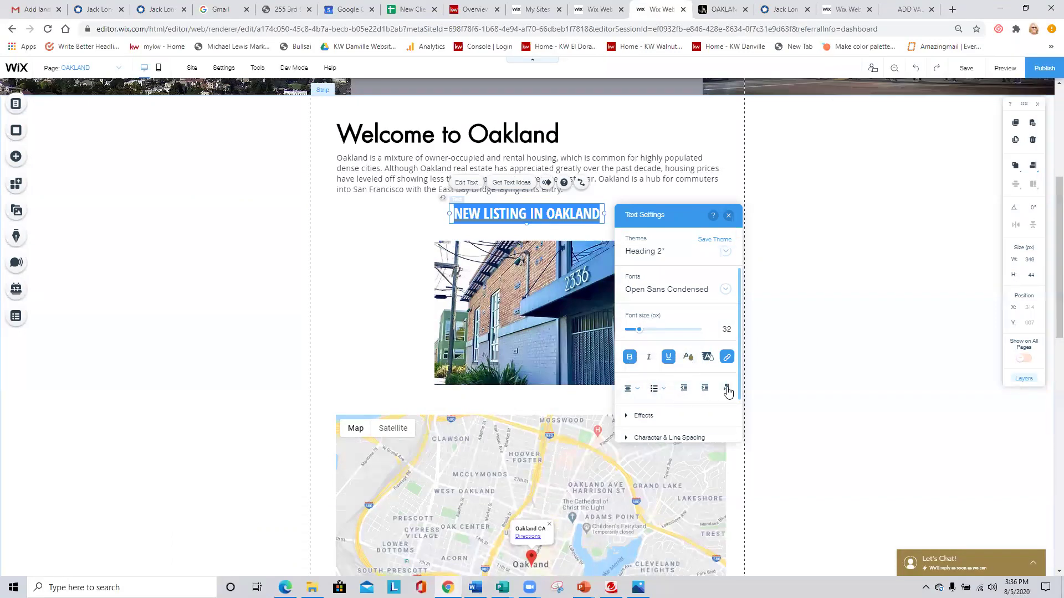
Change the heading font from Open Sans Condensed to Open Sans.
scroll(657, 389, "down", 1)
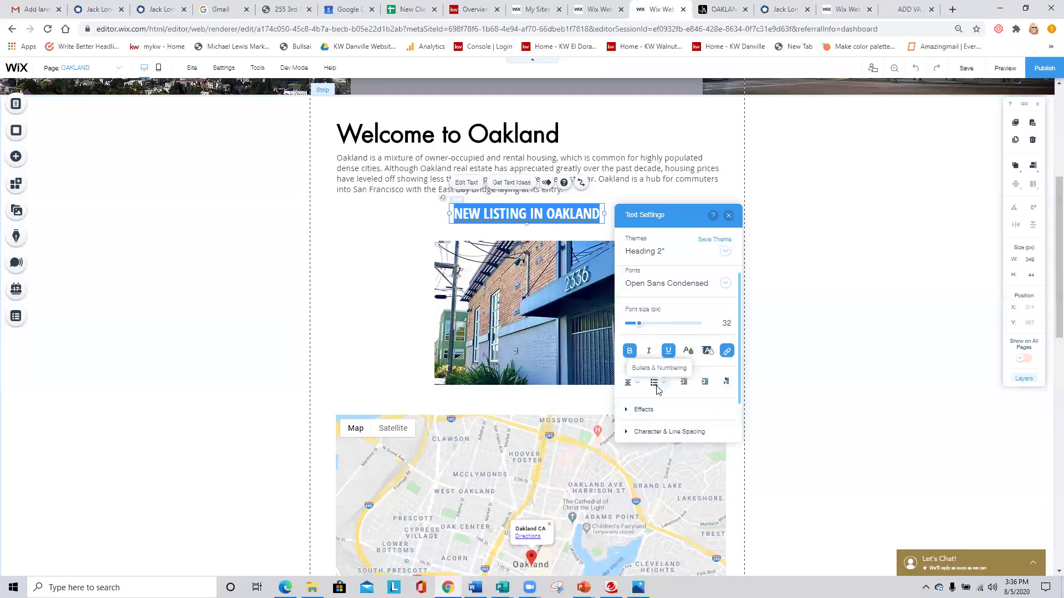
scroll(660, 385, "up", 1)
left_click(662, 291)
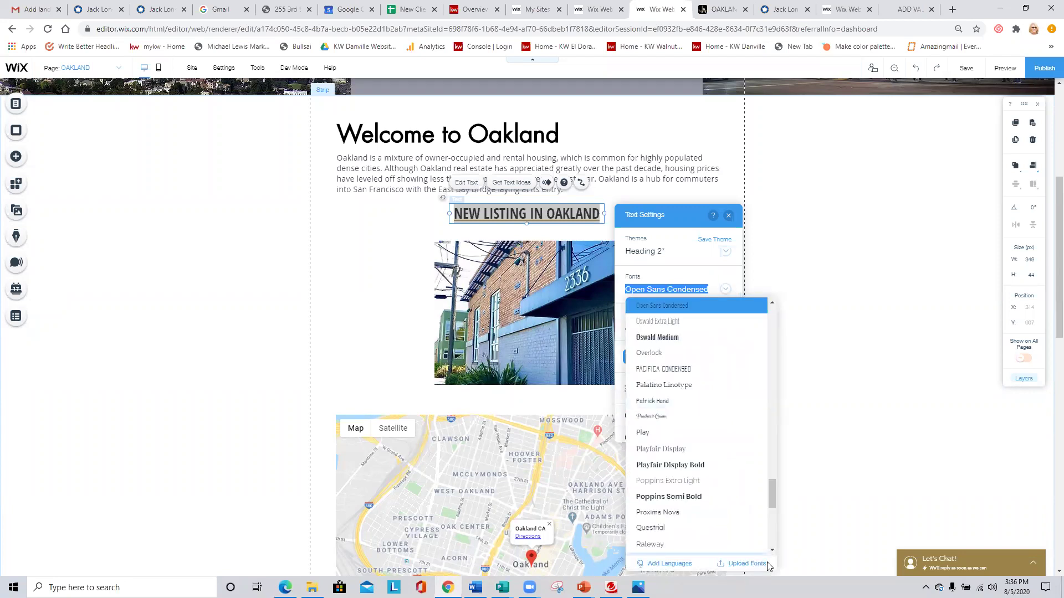
scroll(720, 426, "up", 3)
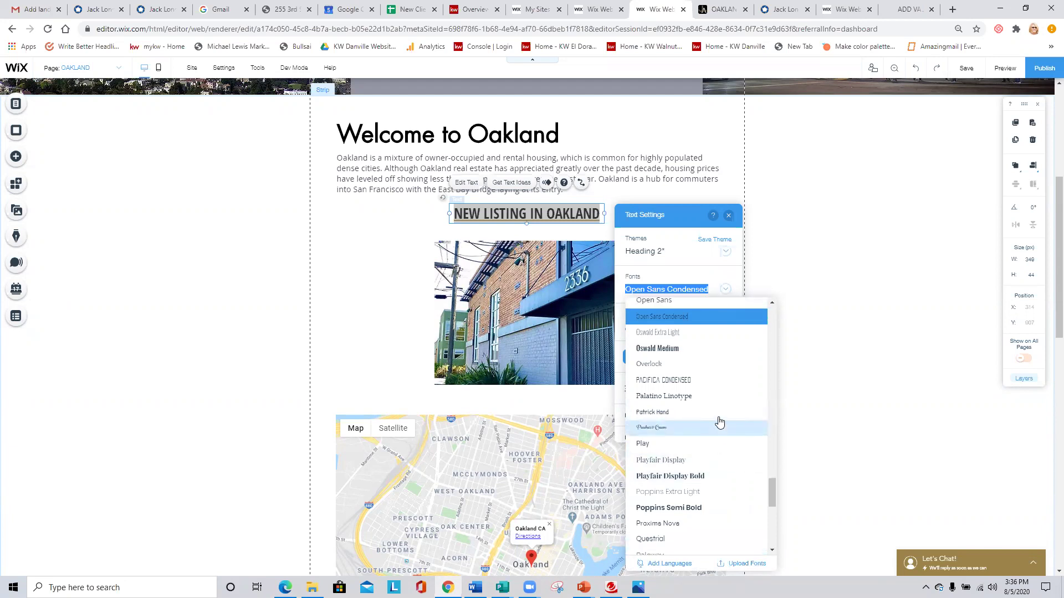
left_click(647, 400)
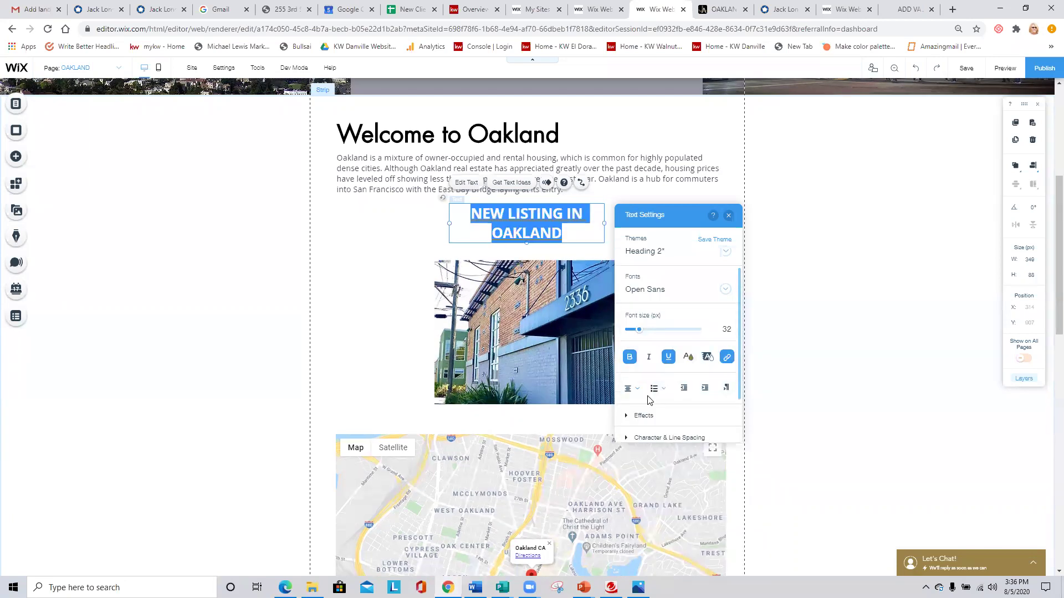
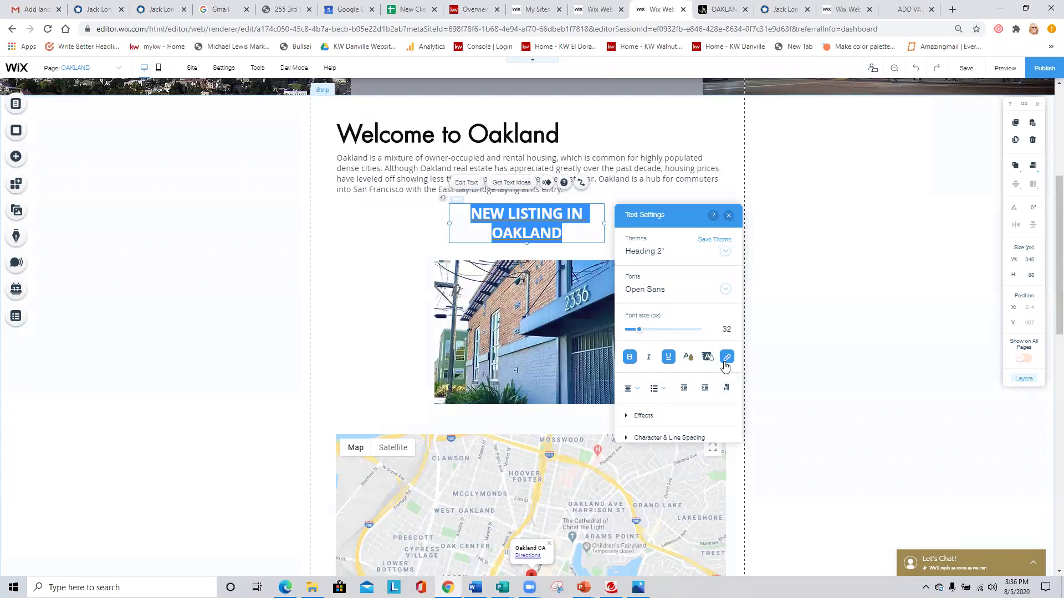
Close the heading's Text Settings panel and click the photo and content strip to clear the view.
left_click(728, 215)
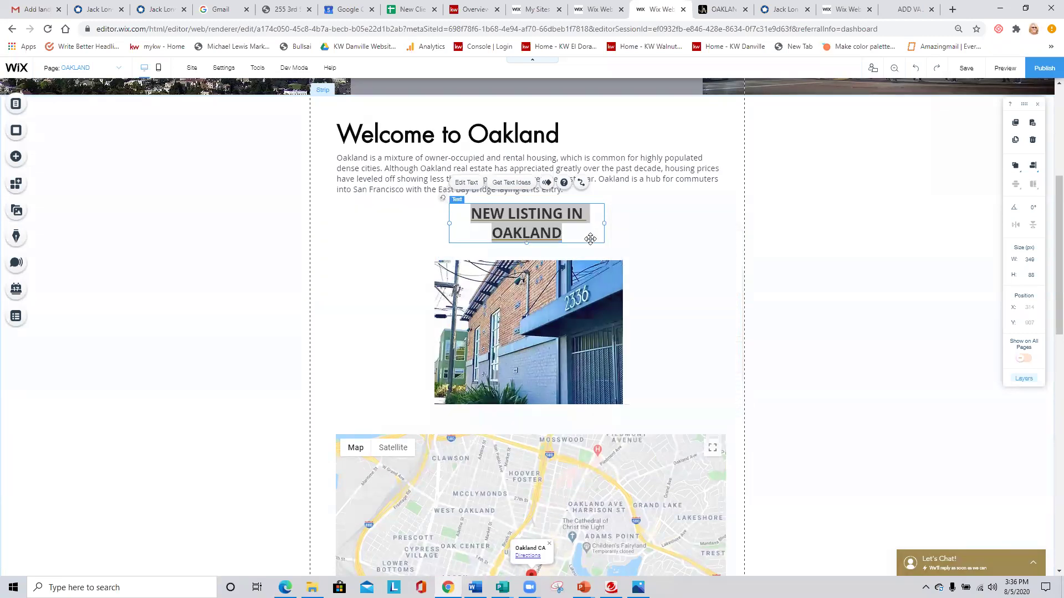
left_click(570, 316)
left_click(707, 303)
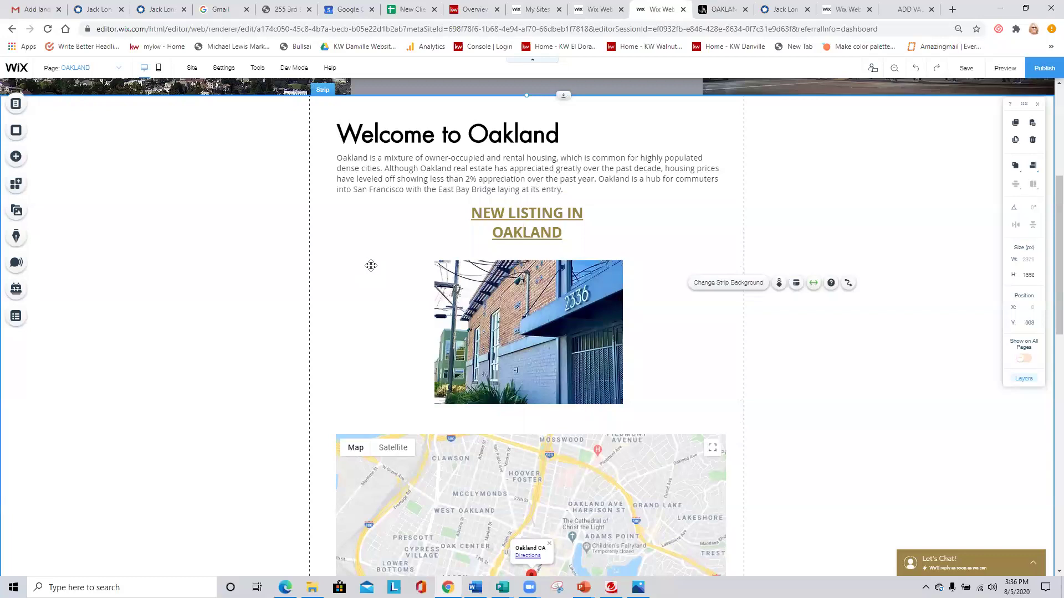
Upload a For Rent sign image from the computer and swap it in for the building photo.
left_click(540, 299)
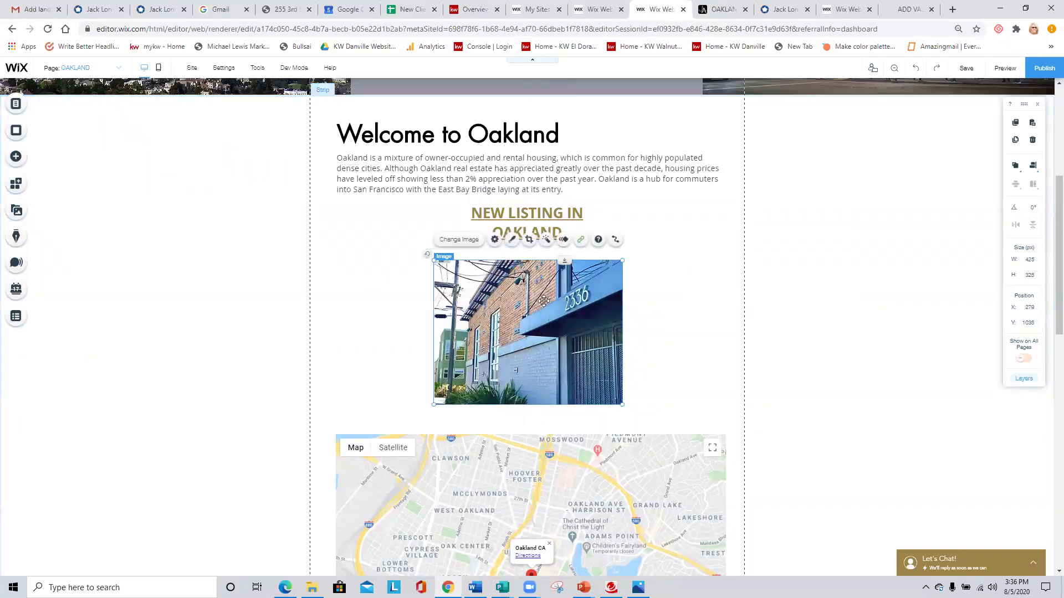
left_click(464, 240)
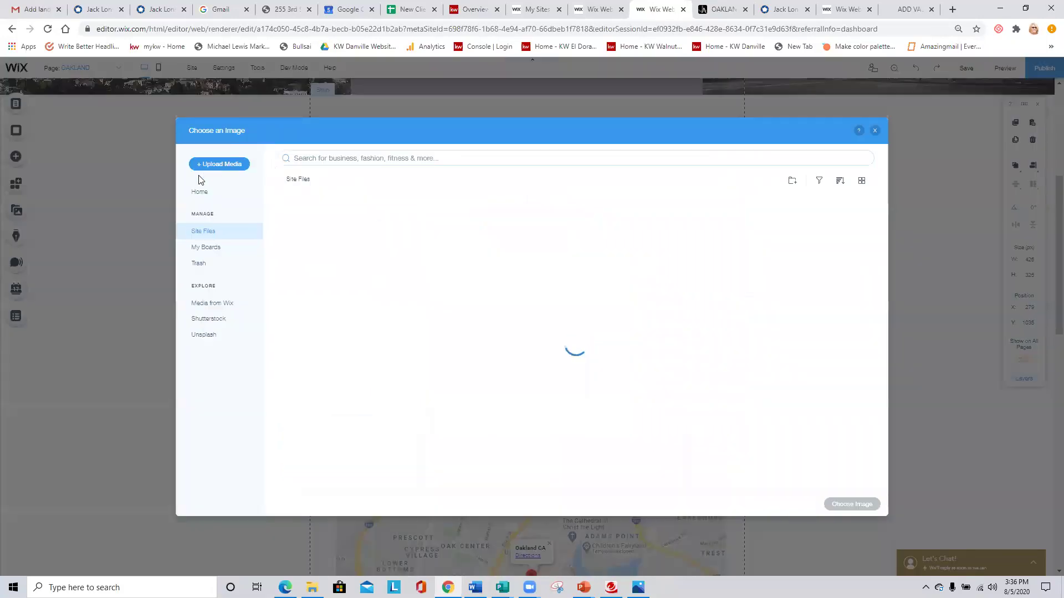
left_click(223, 164)
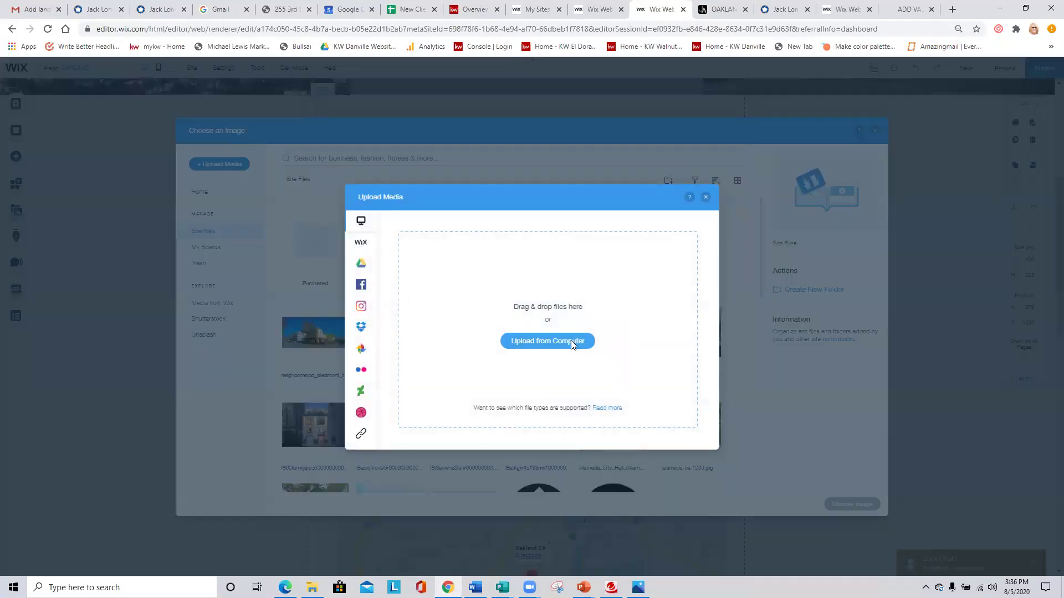
left_click(571, 341)
double_click(216, 273)
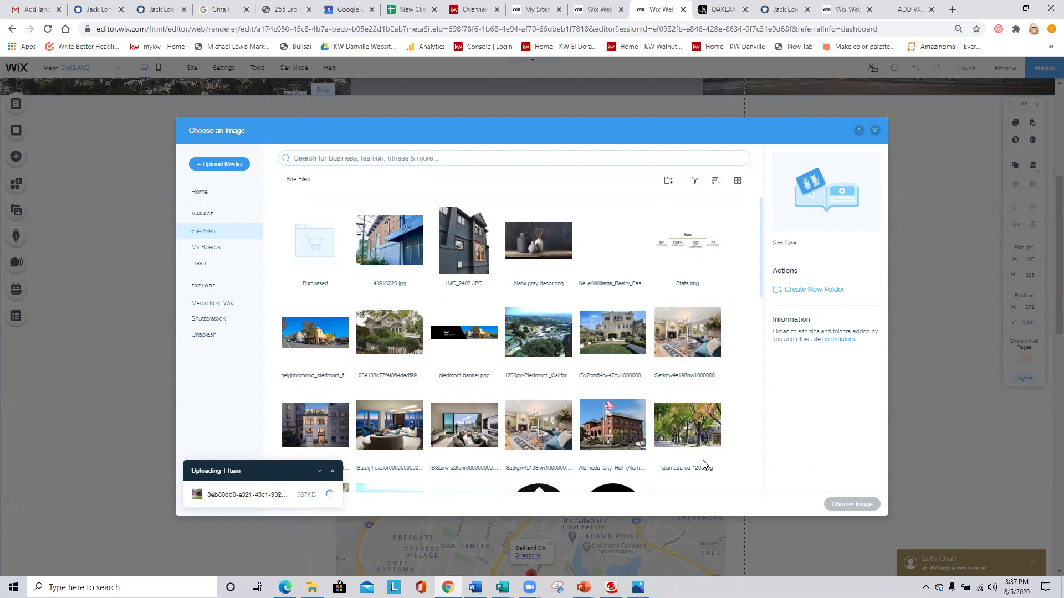
left_click(852, 504)
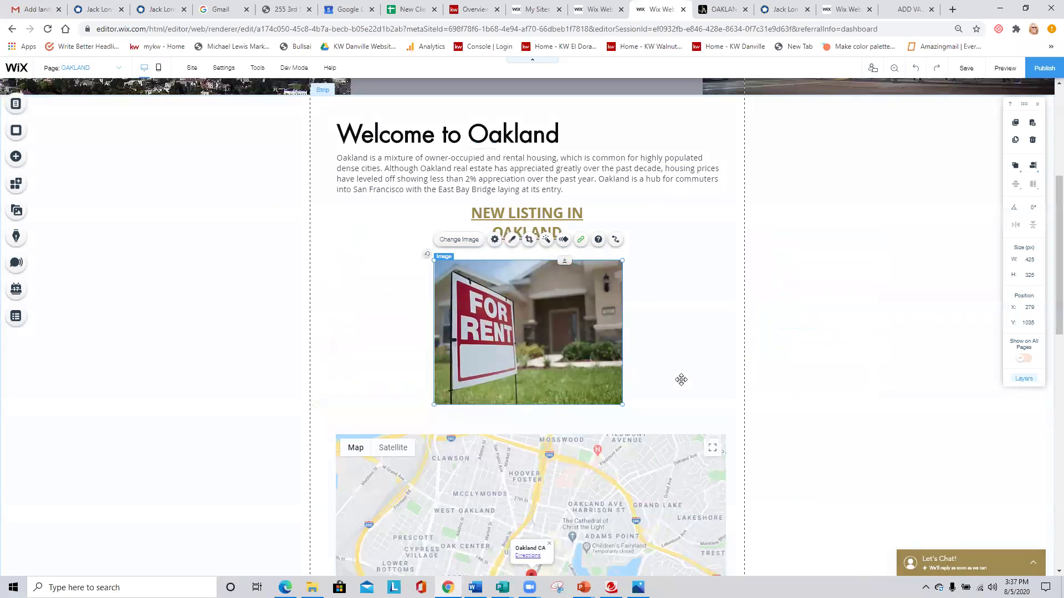
left_click(679, 380)
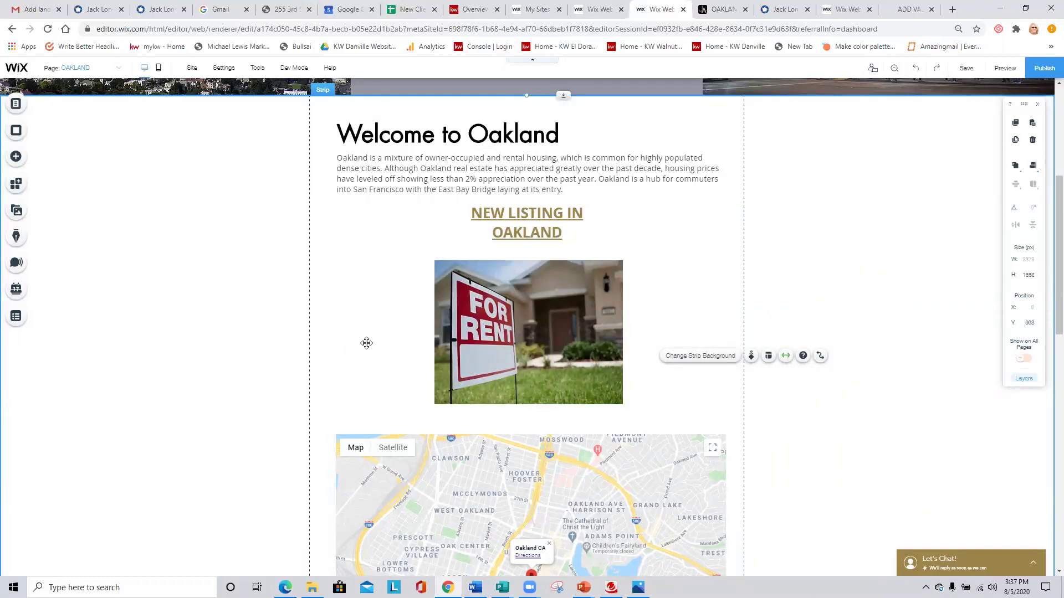
Switch the editor to the HOME page via the Site Menu and select its Let's Chat widget.
scroll(373, 343, "up", 4)
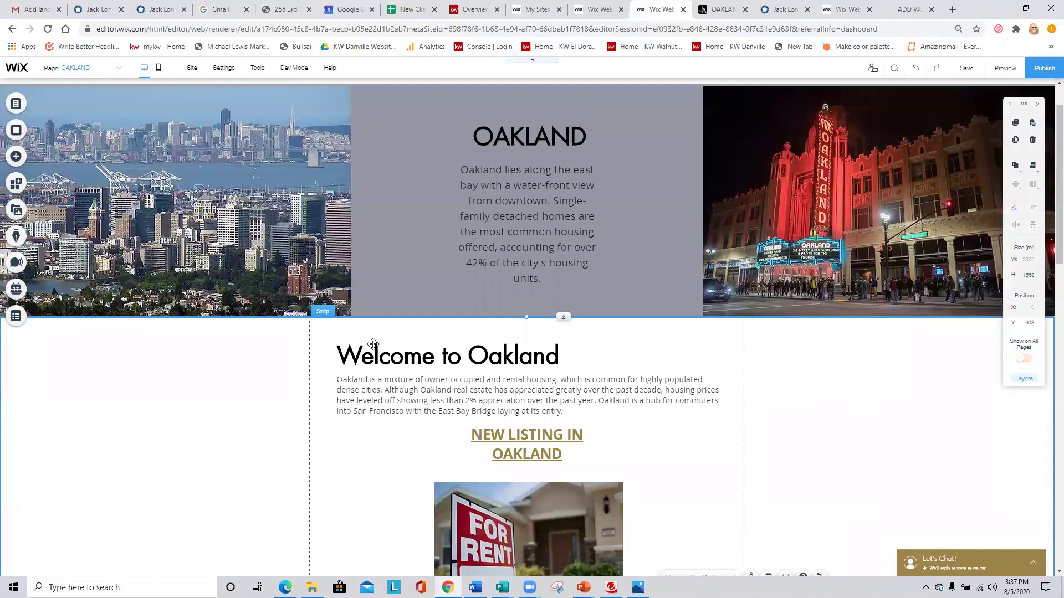
scroll(373, 343, "up", 1)
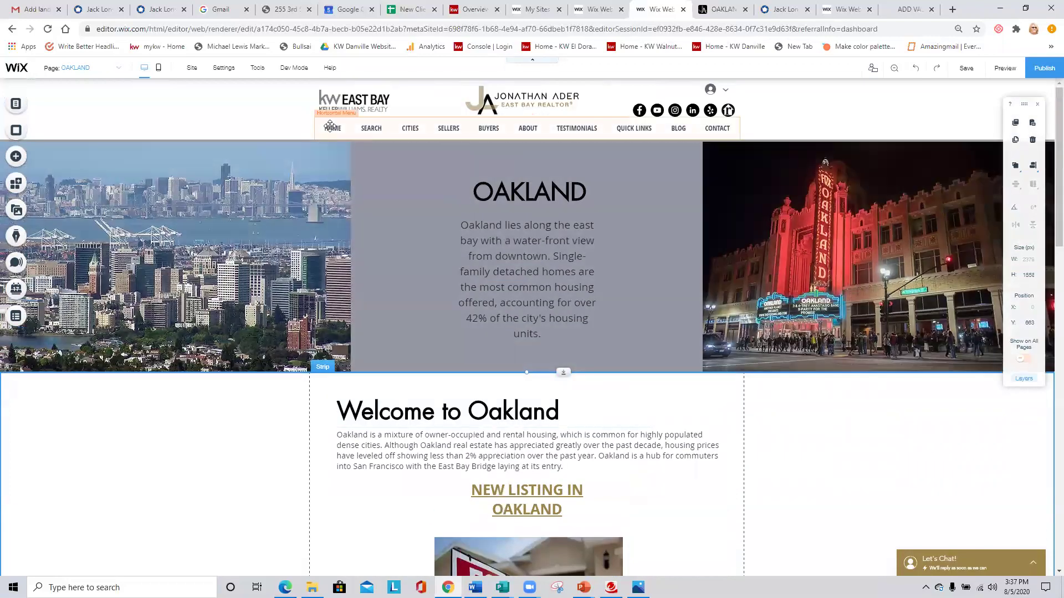
left_click(61, 111)
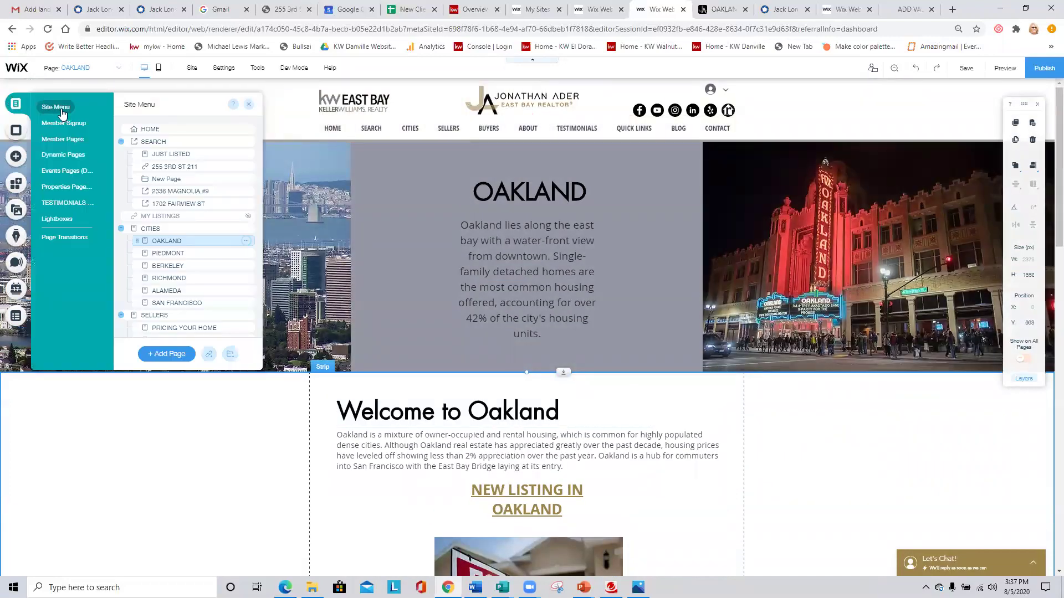
left_click(149, 129)
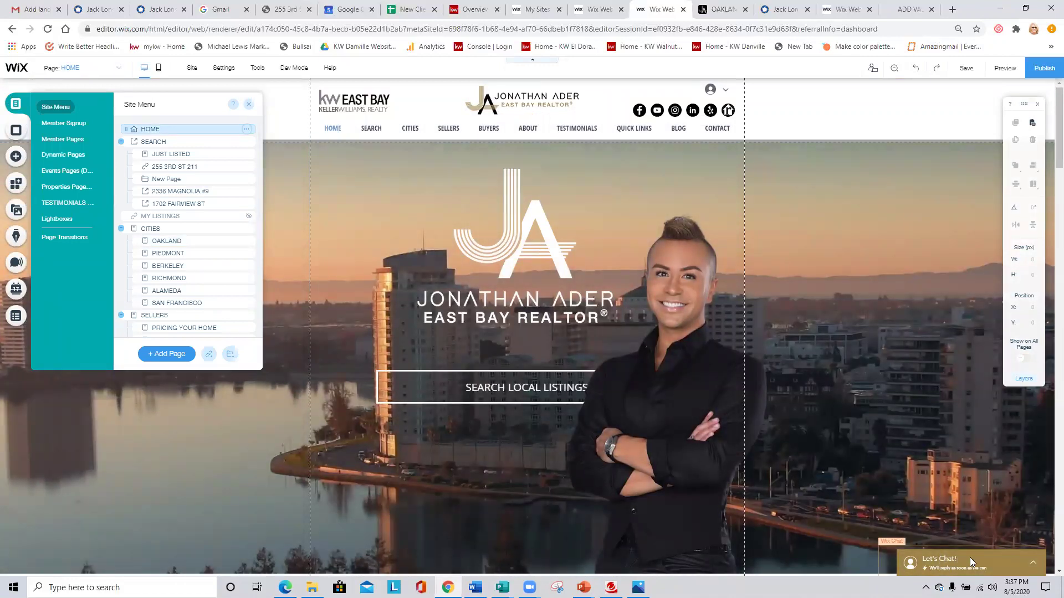
left_click(970, 558)
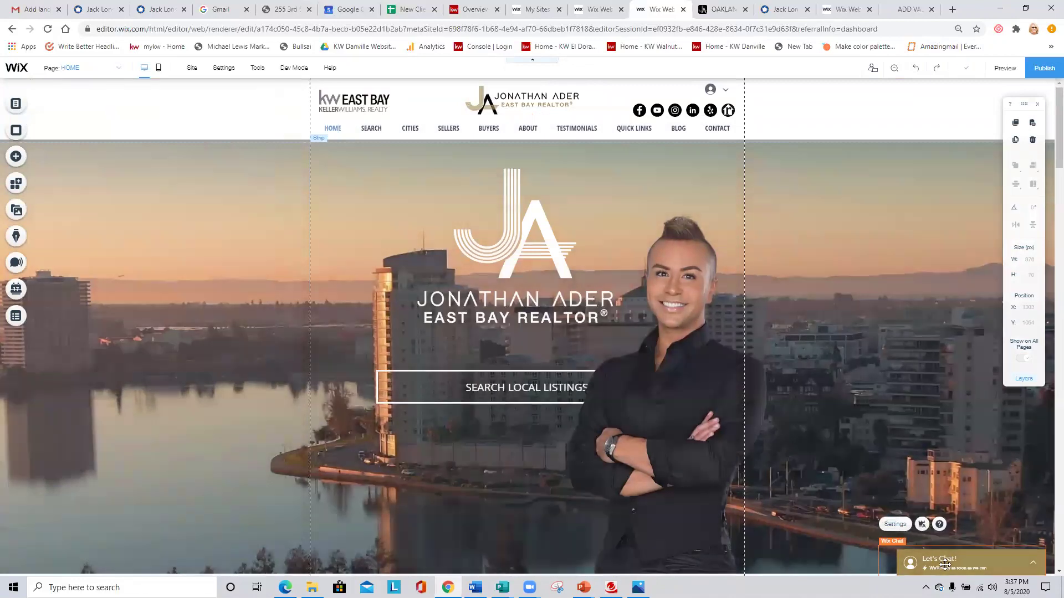
Open the Let's Chat widget's Wix Chat panel on its Settings tab.
left_click(895, 524)
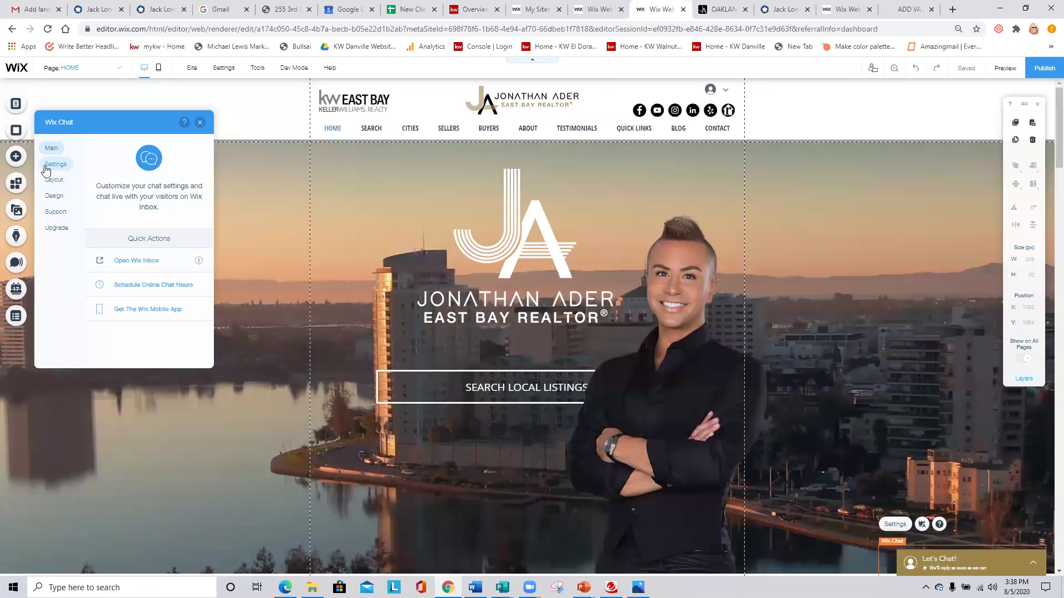
left_click(53, 166)
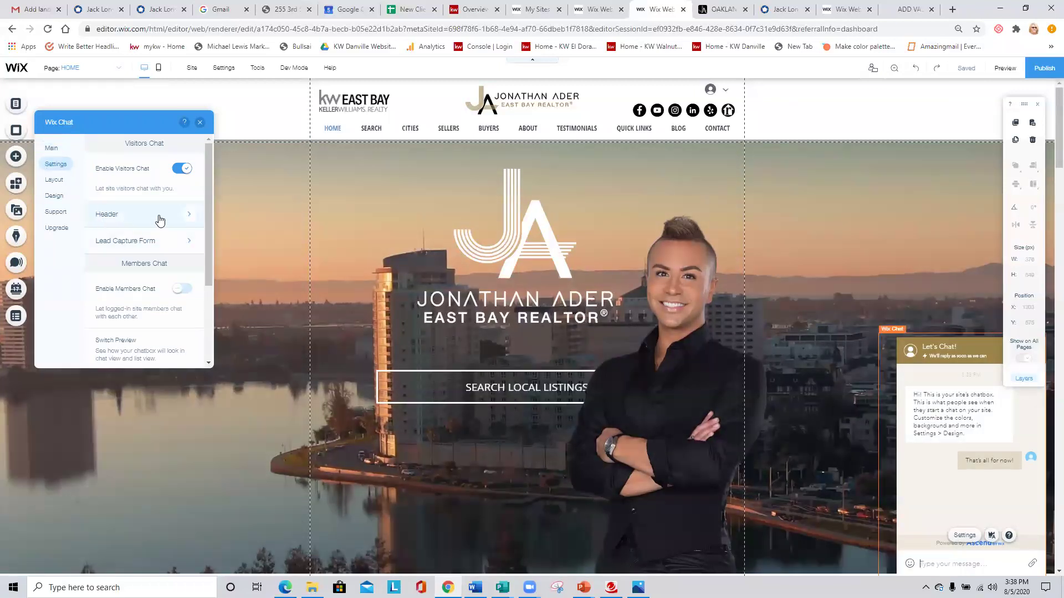
In the chat Header, try the Smiley, Avatar1 and Person profile pictures, then choose Avatar2.
left_click(111, 213)
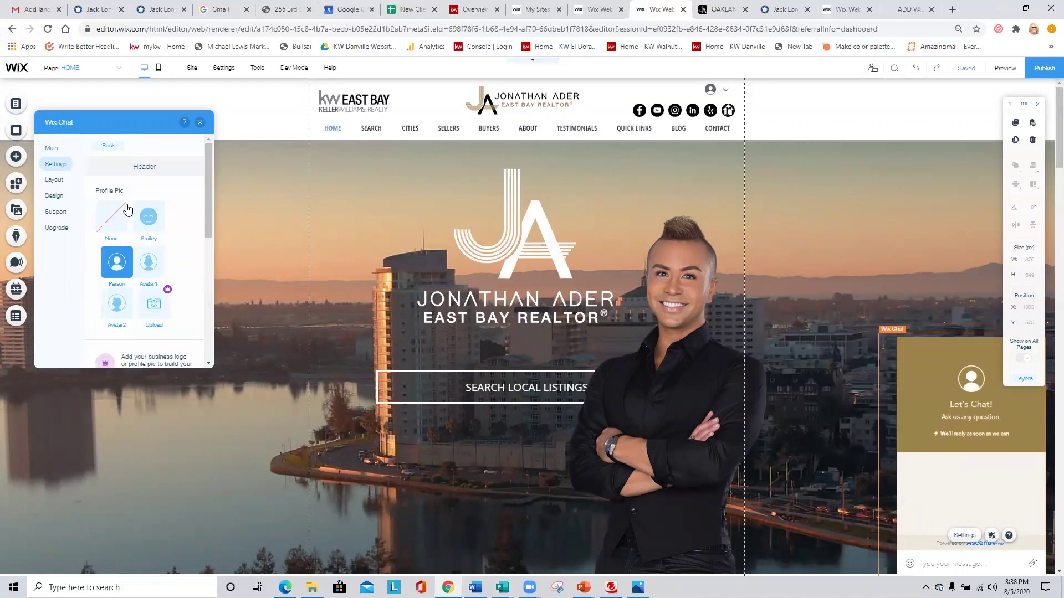
left_click(152, 223)
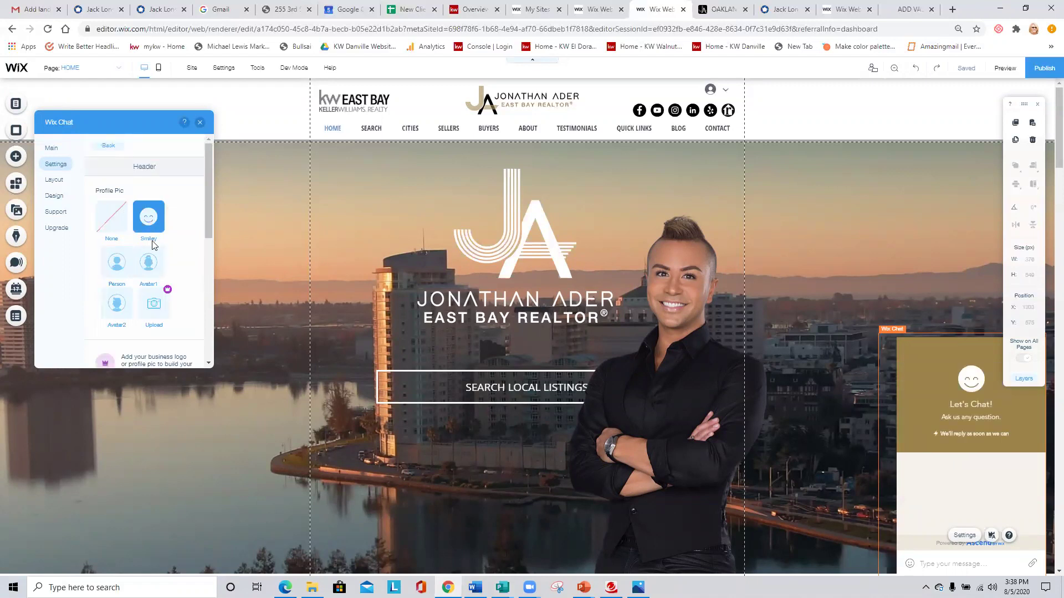
left_click(150, 262)
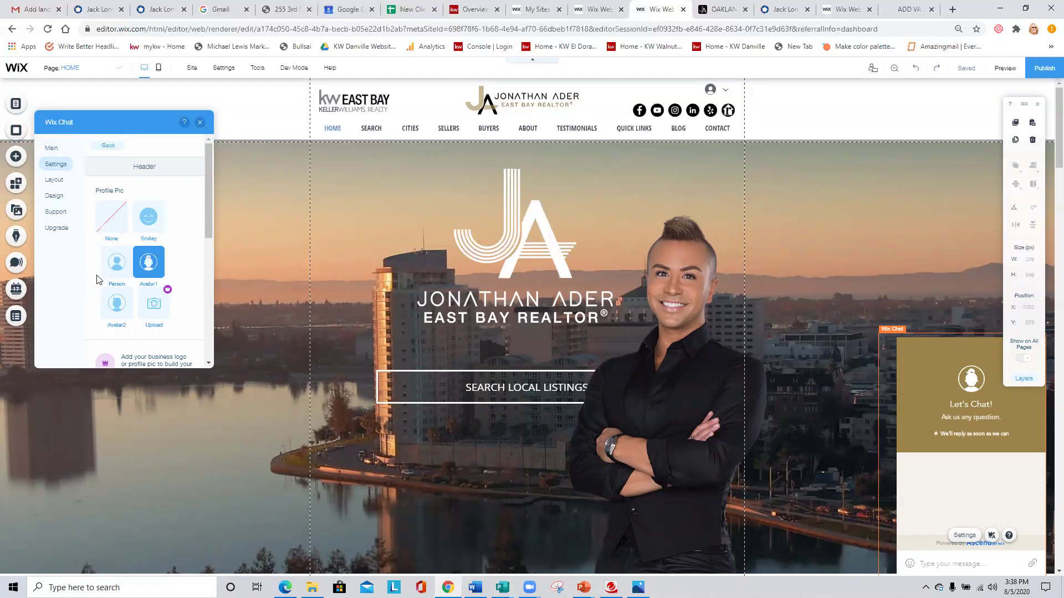
left_click(119, 265)
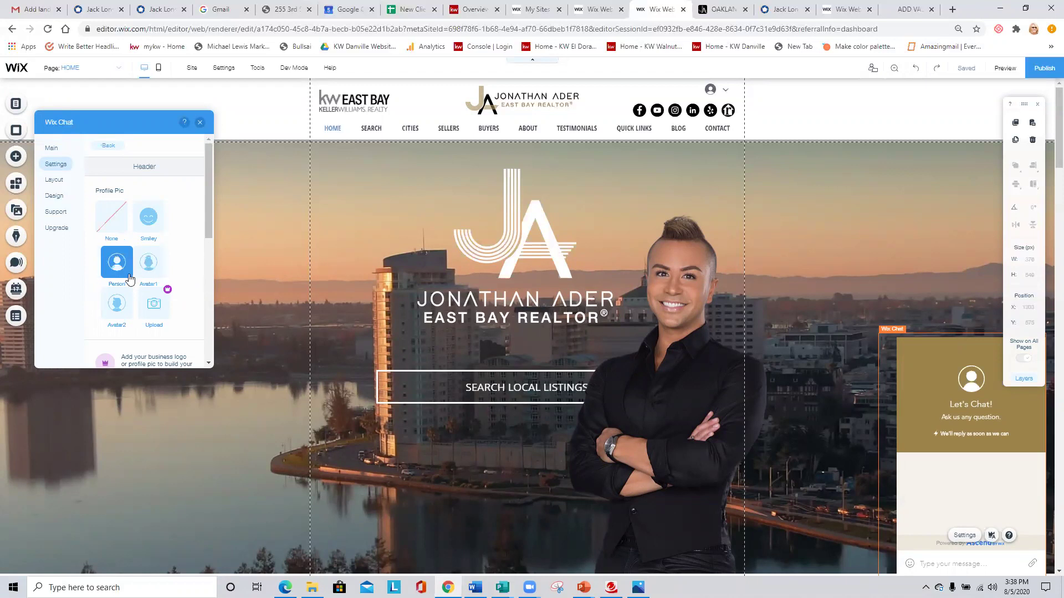
left_click(117, 306)
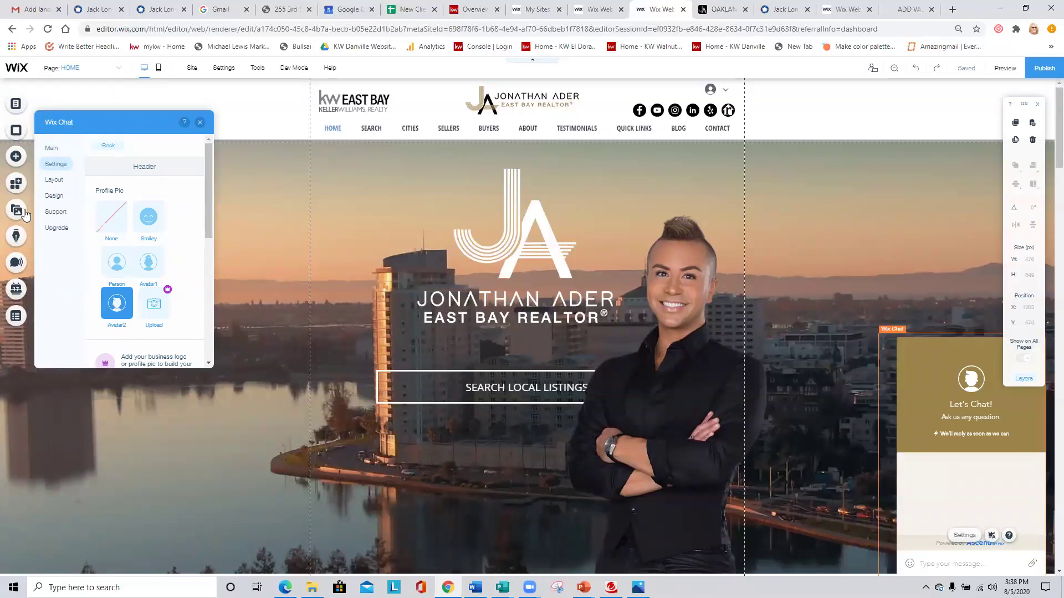
scroll(183, 261, "down", 2)
scroll(183, 260, "down", 1)
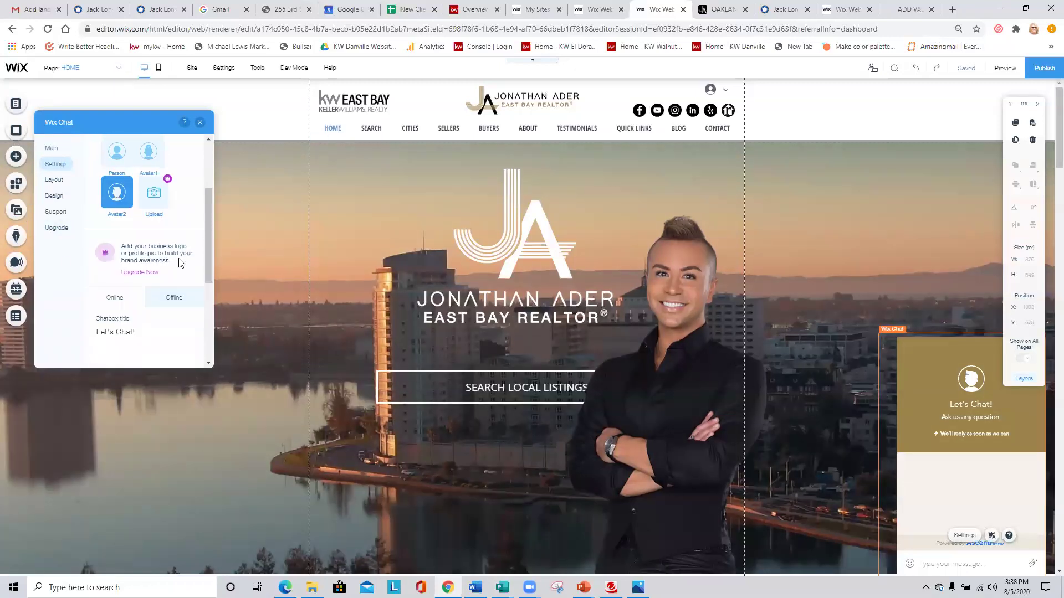
scroll(97, 277, "down", 2)
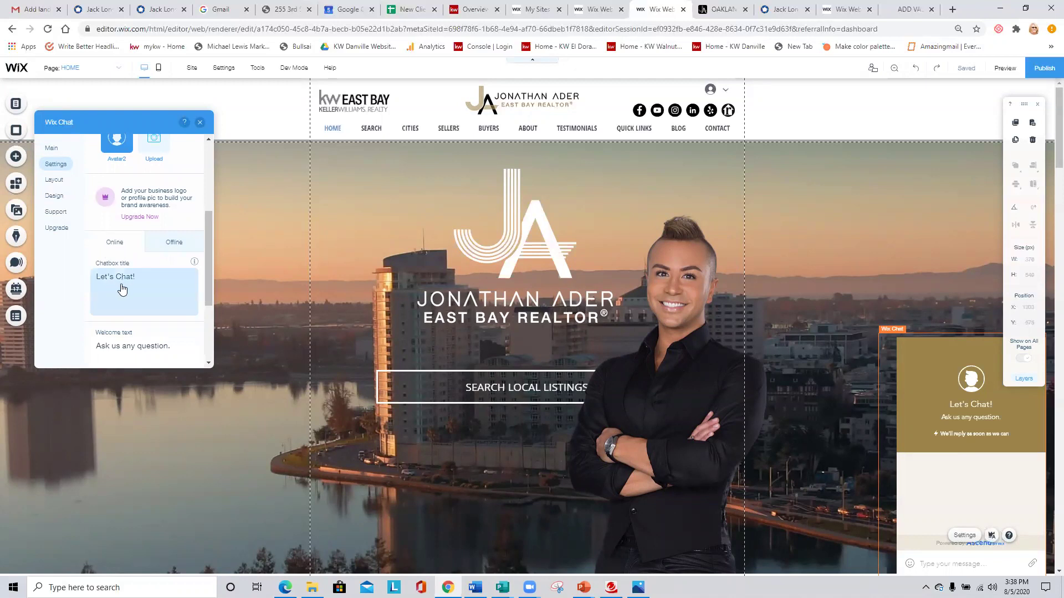
scroll(164, 289, "down", 2)
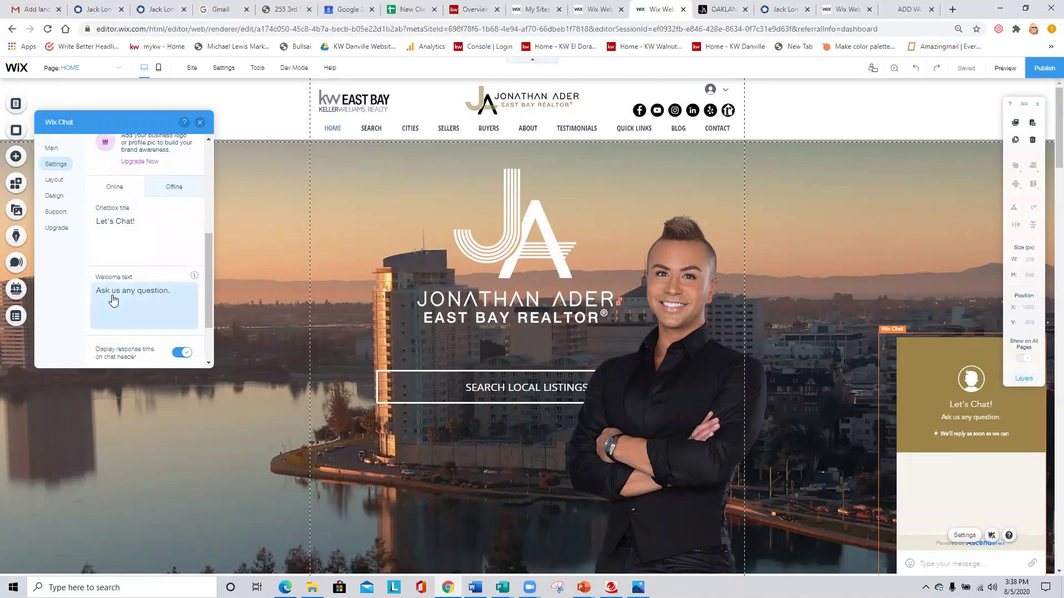
scroll(133, 308, "down", 2)
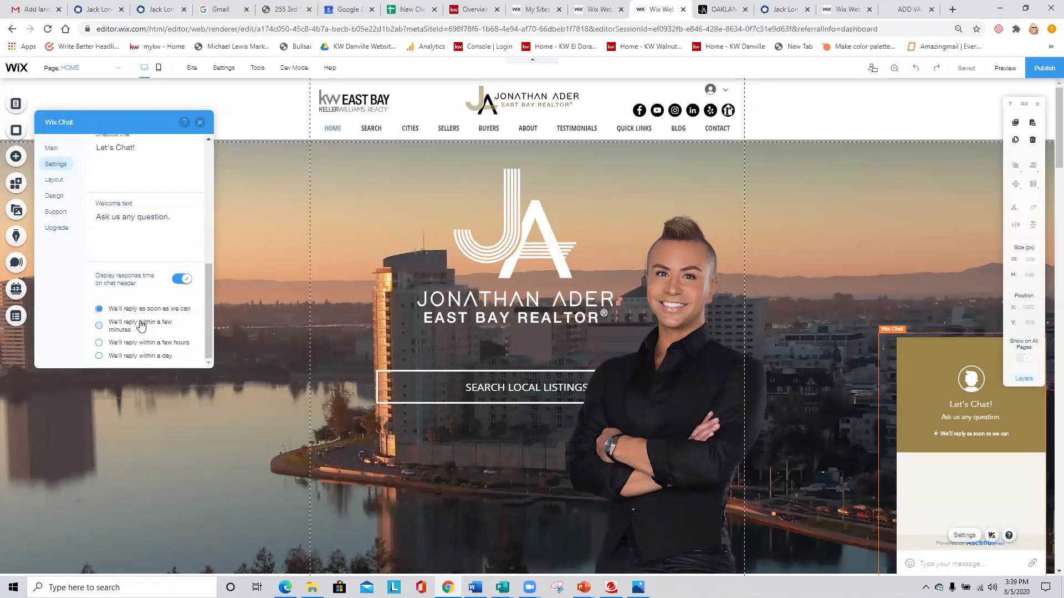
scroll(143, 324, "up", 3)
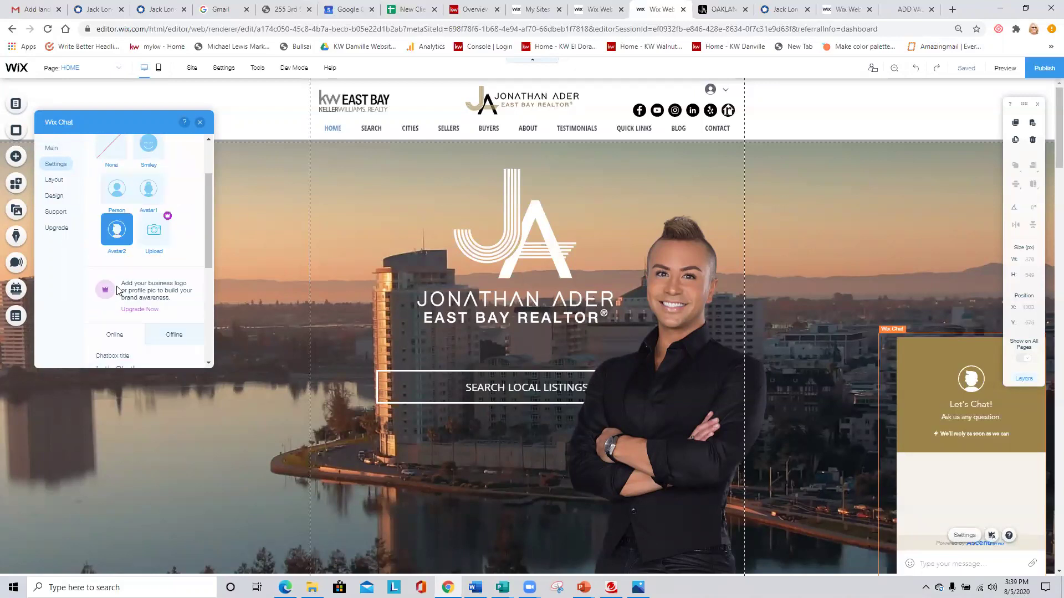
left_click(172, 279)
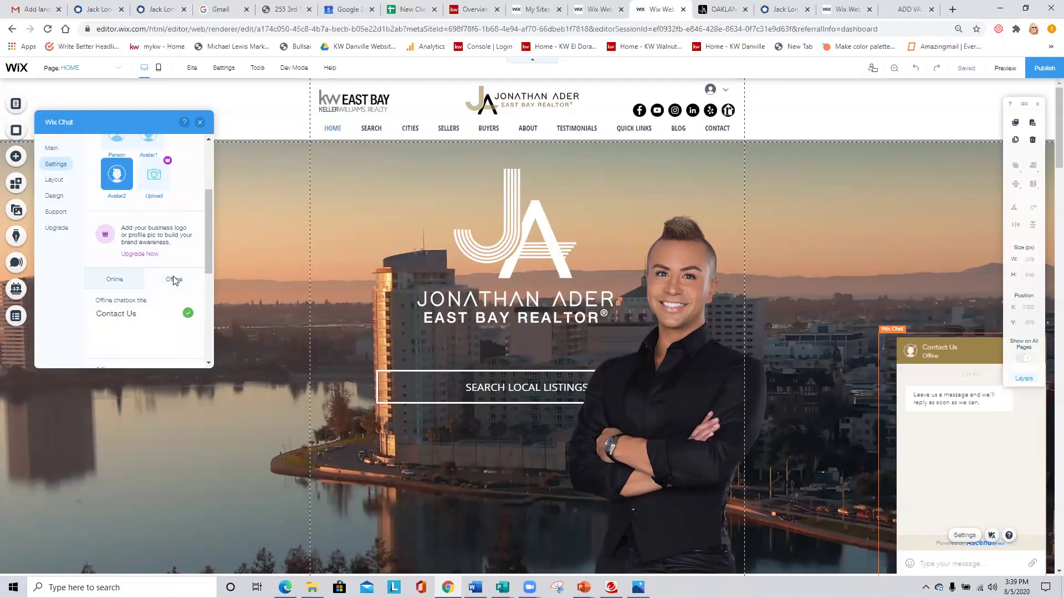
scroll(143, 291, "down", 2)
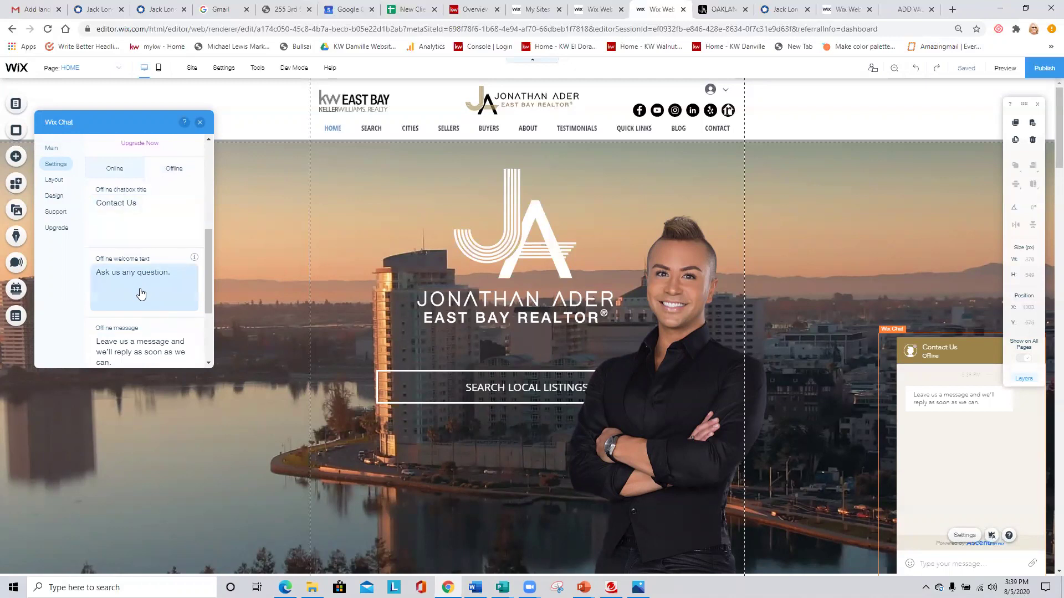
scroll(119, 355, "down", 1)
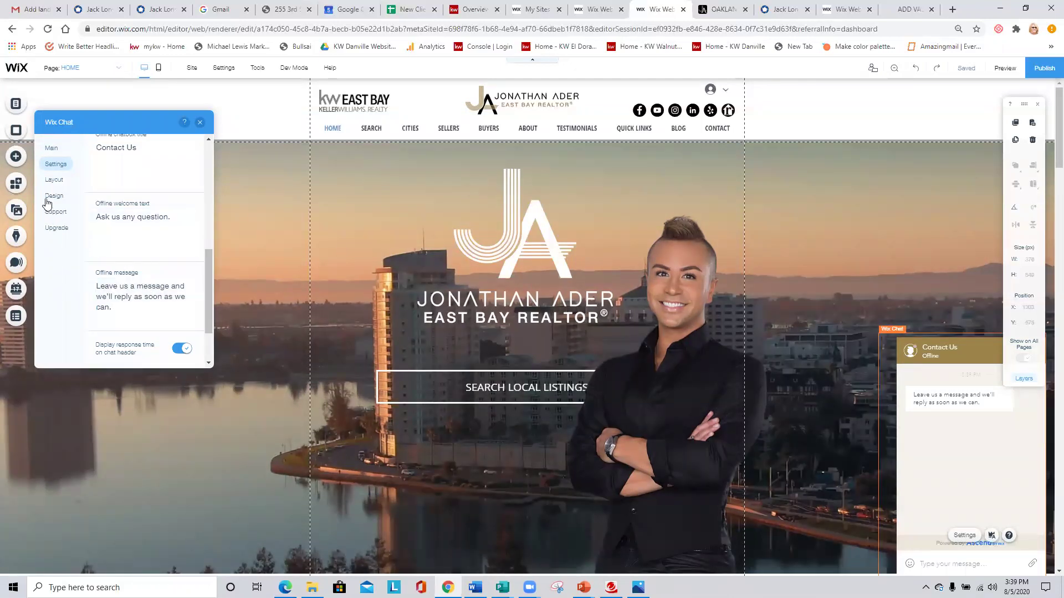
Switch the chat layout to Rounded, preview it on the canvas, then reopen the Layout options.
left_click(52, 182)
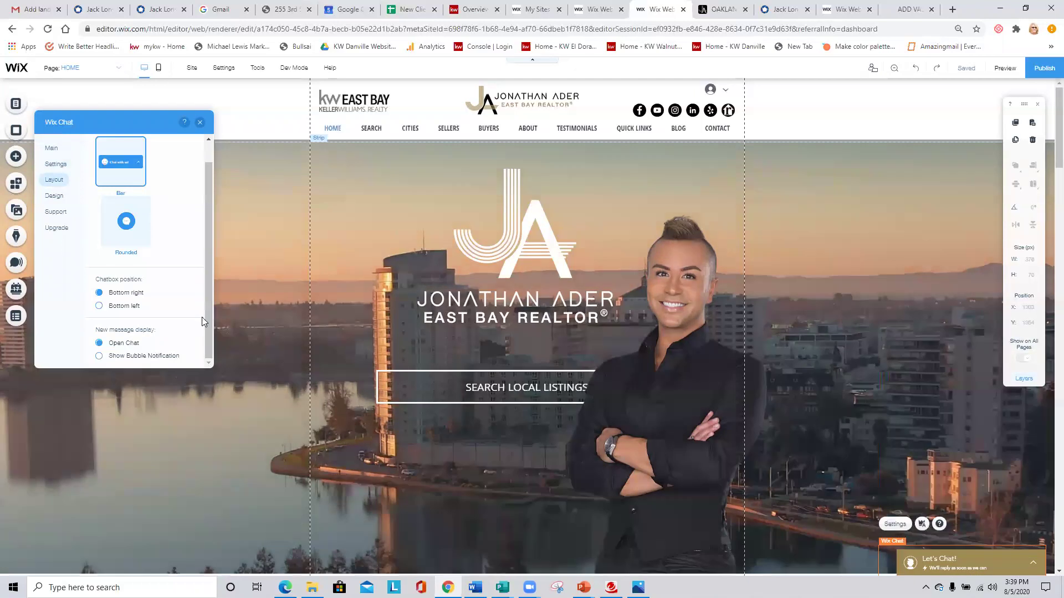
left_click(126, 221)
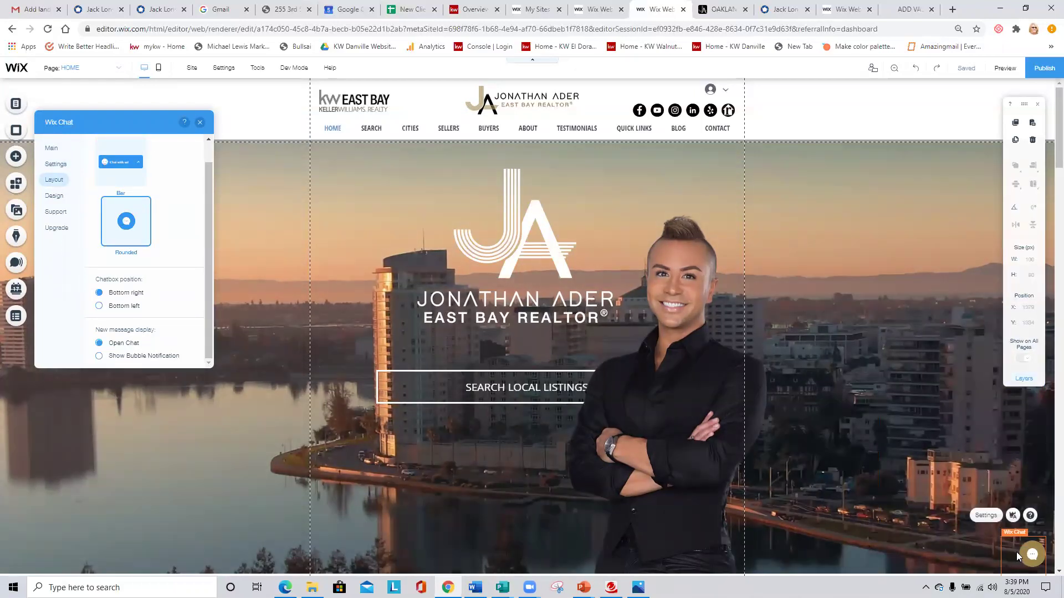
left_click(1017, 550)
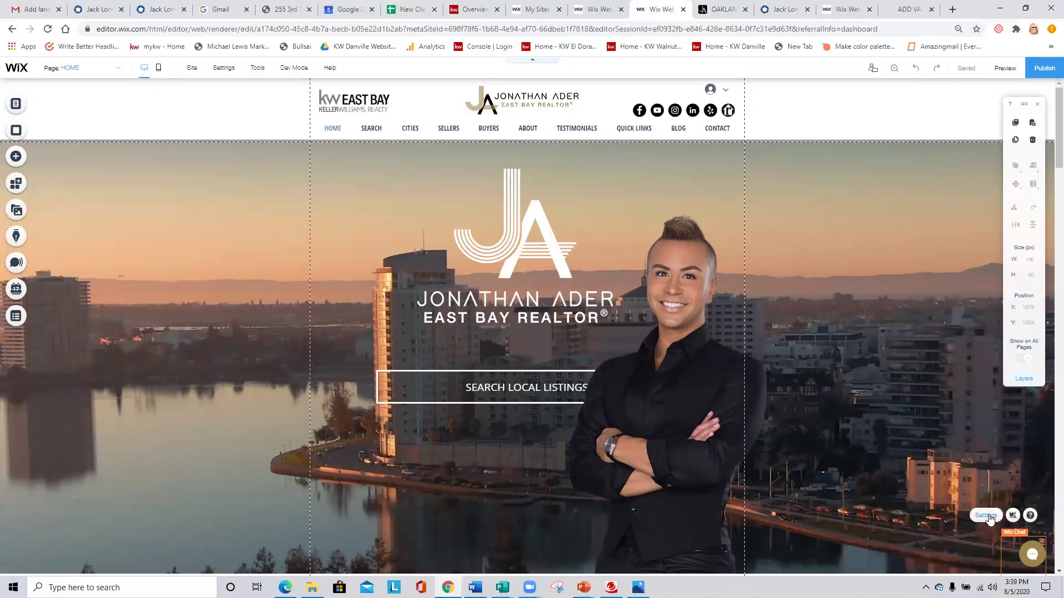
left_click(986, 516)
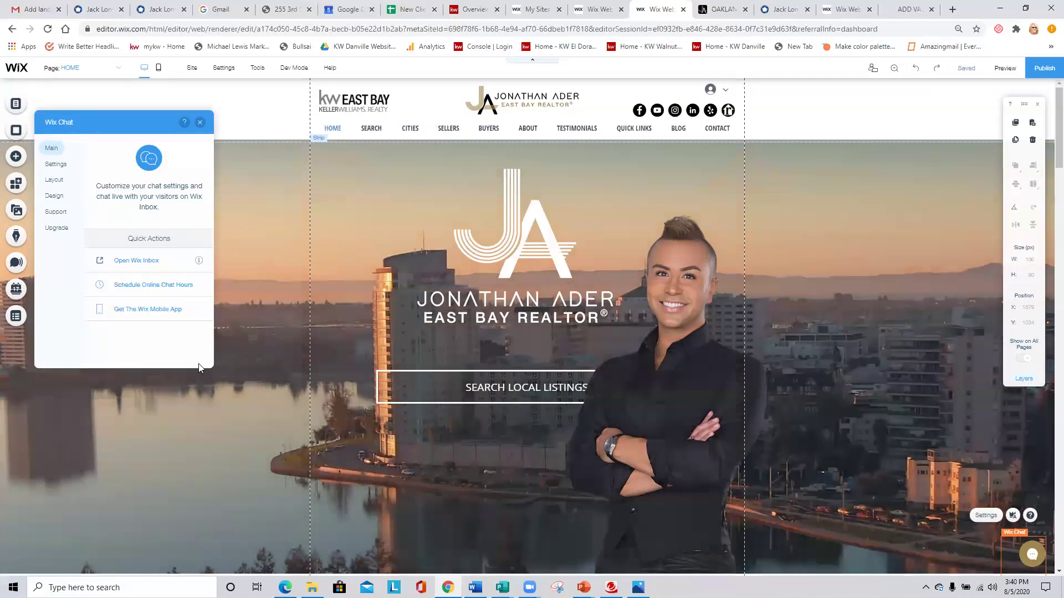
left_click(54, 180)
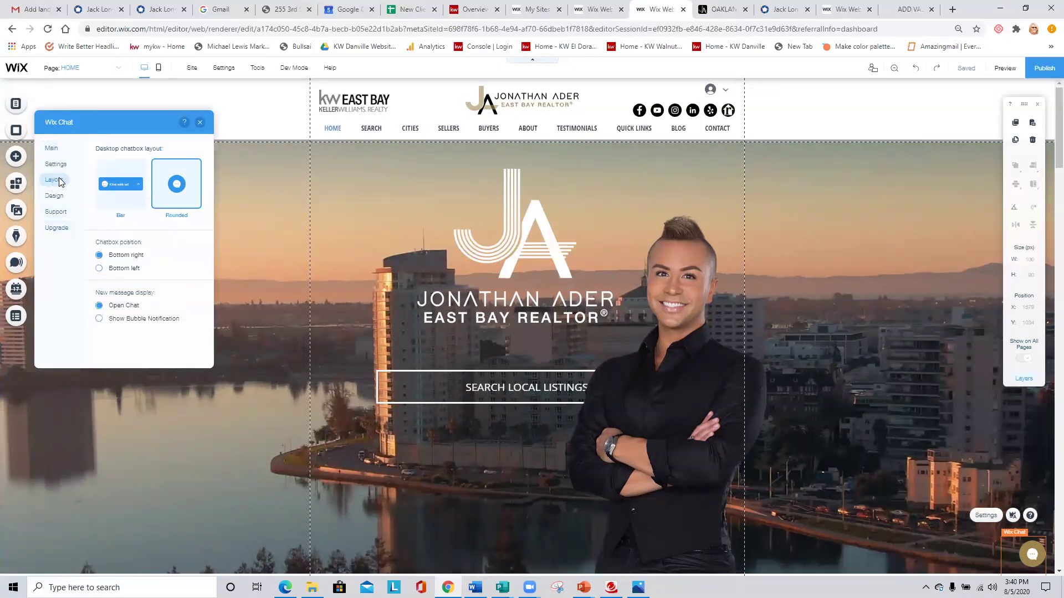
Set the chat layout back to Bar, with new messages opening the chat instead of a bubble.
left_click(118, 189)
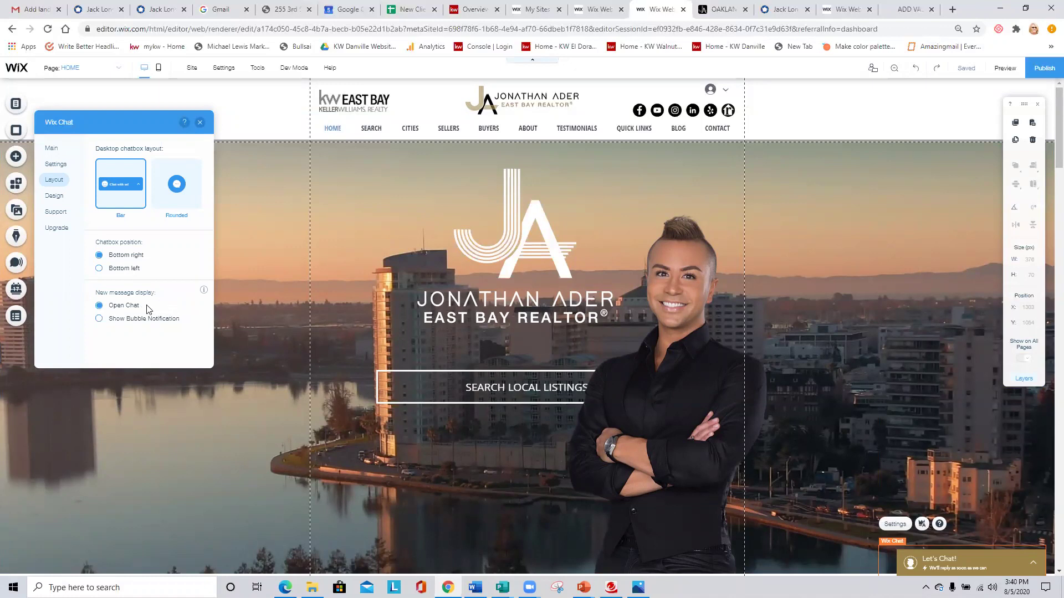
left_click(111, 323)
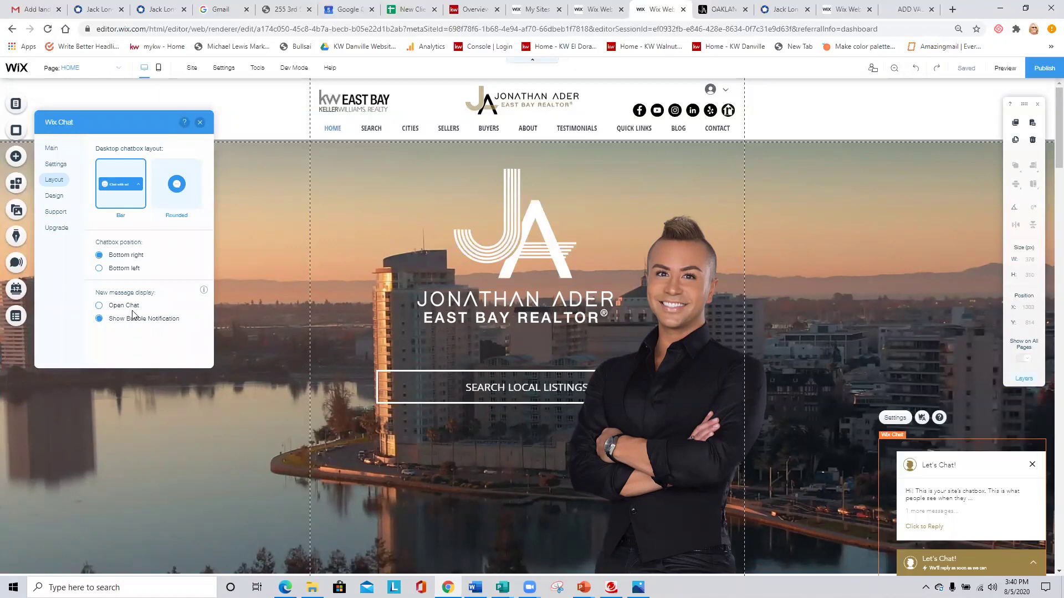
left_click(100, 307)
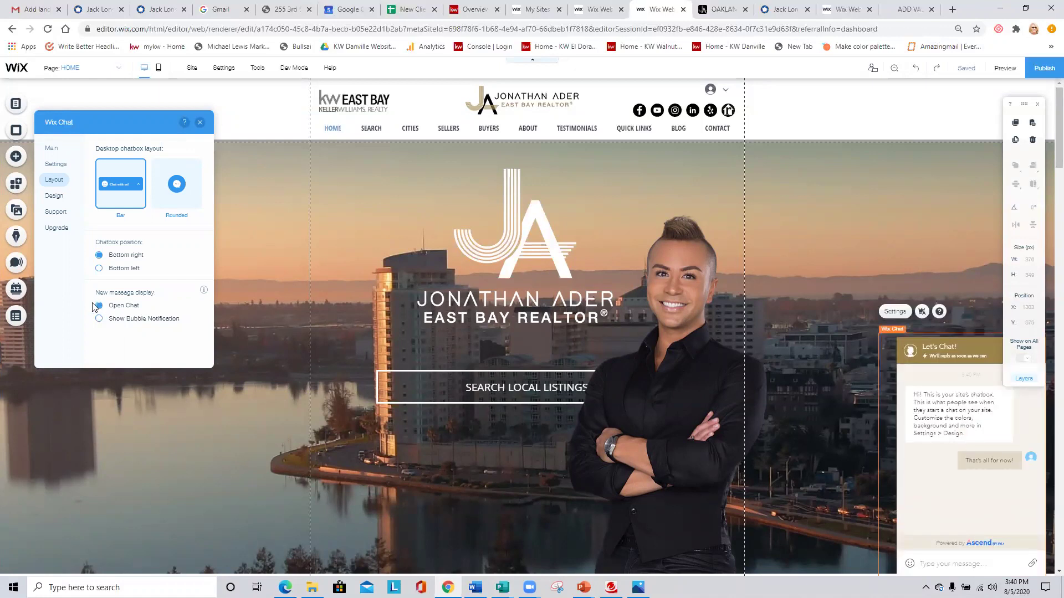
Apply the dotted Background Pattern in the chat's Design options, then close the Wix Chat panel.
left_click(55, 197)
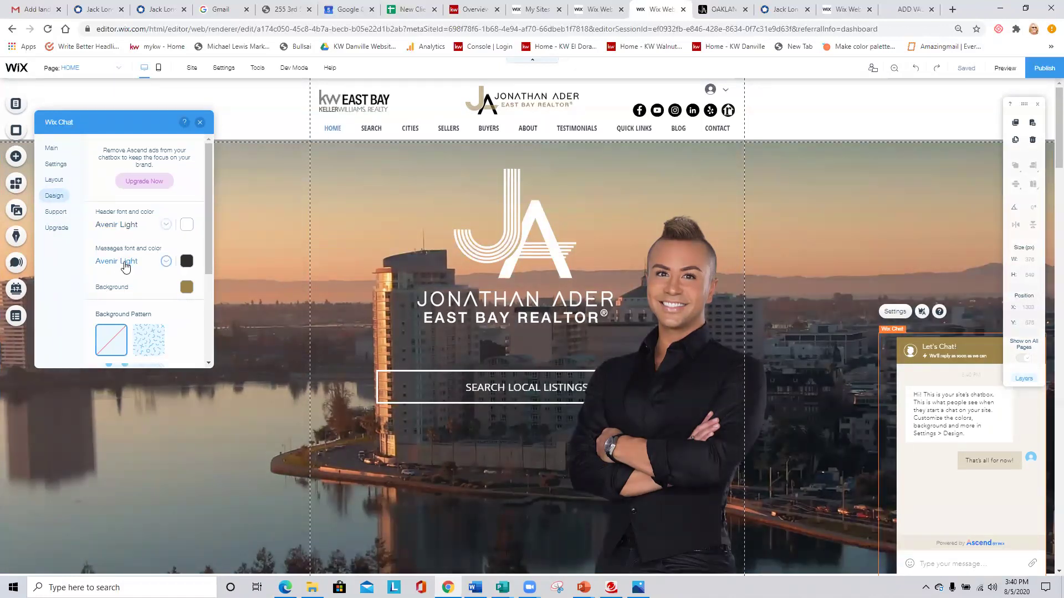
scroll(185, 321, "down", 2)
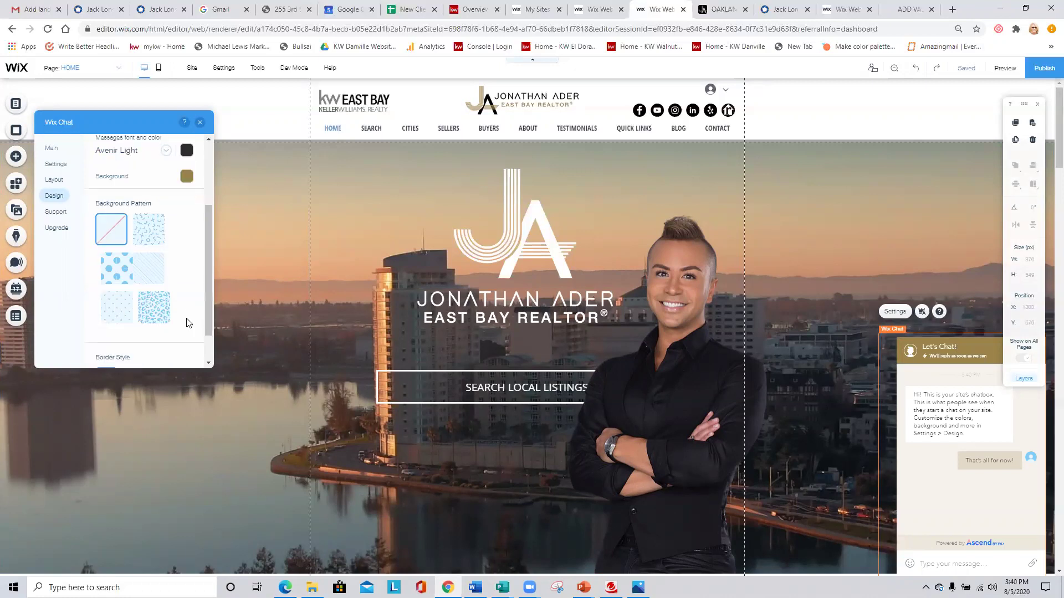
left_click(113, 270)
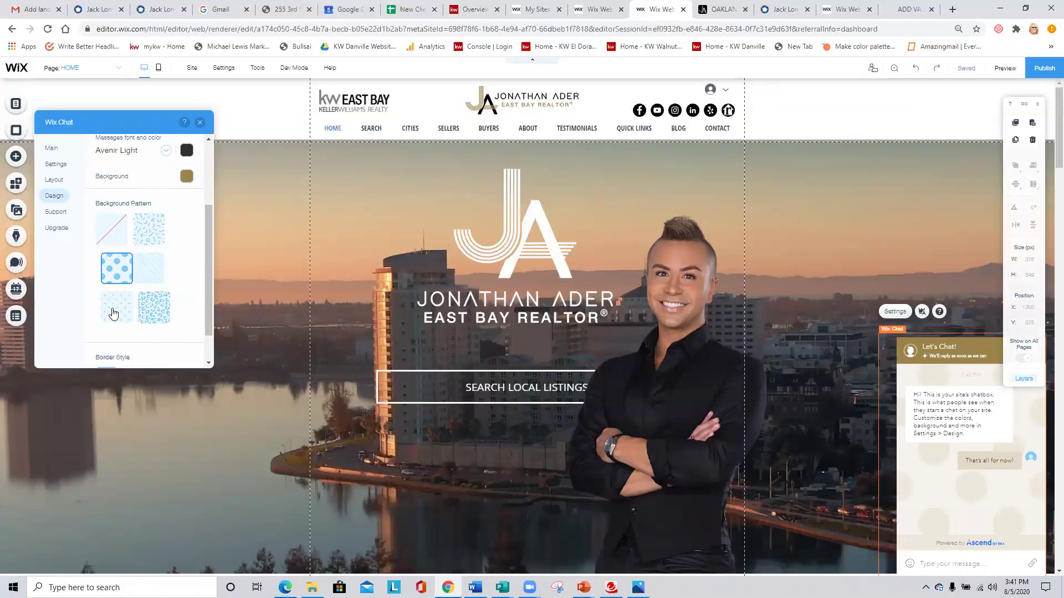
scroll(113, 312, "down", 1)
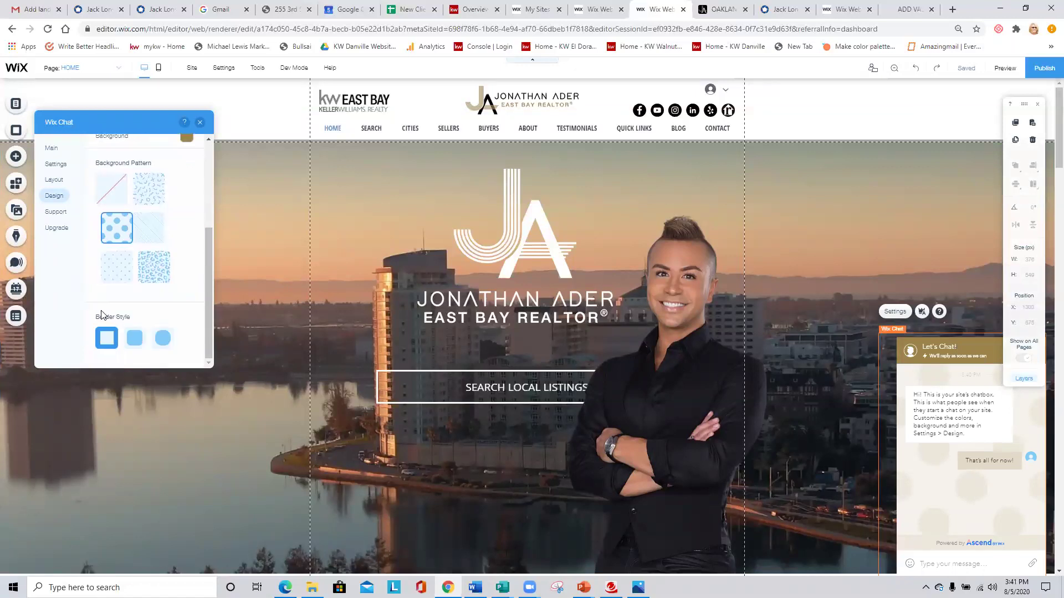
scroll(86, 299, "up", 3)
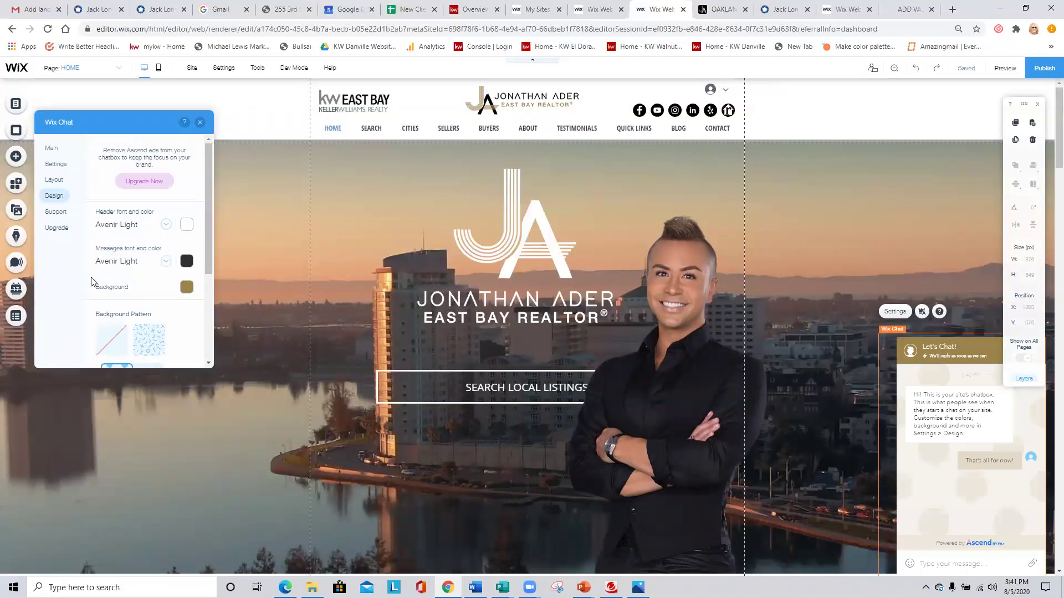
left_click(48, 148)
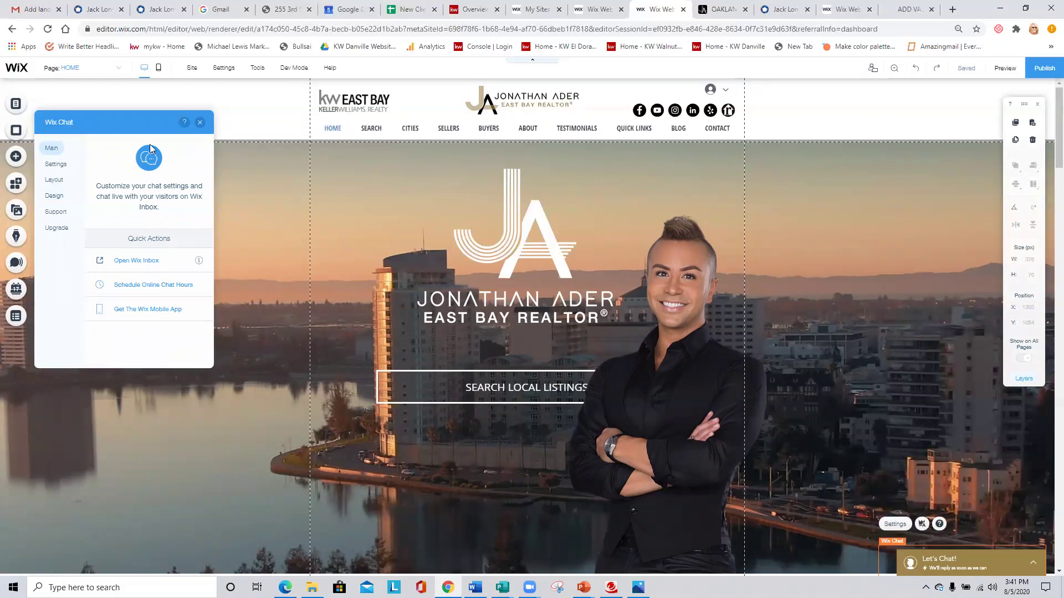
left_click(200, 122)
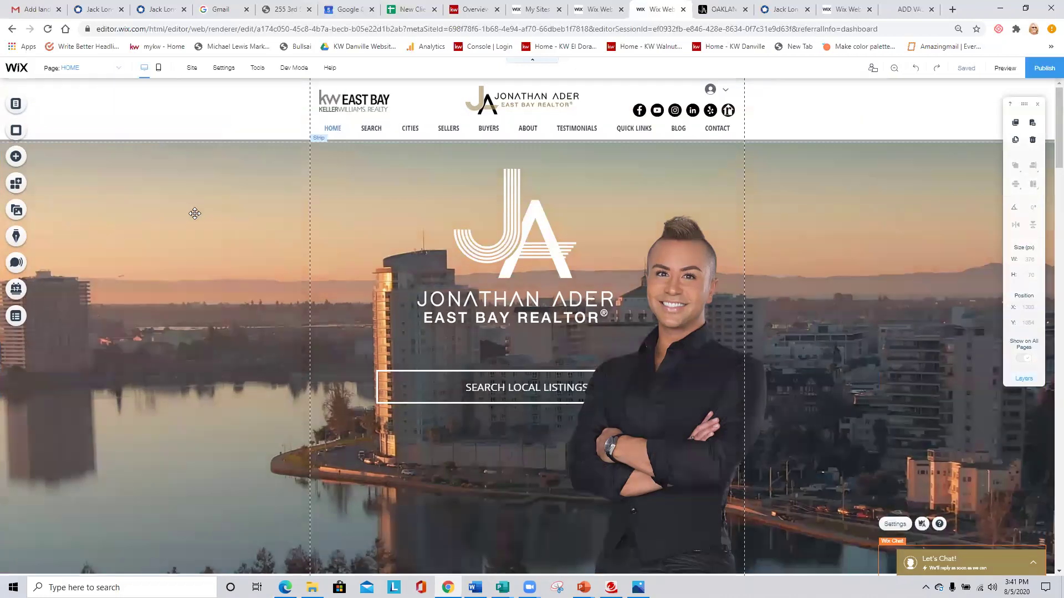
left_click(192, 214)
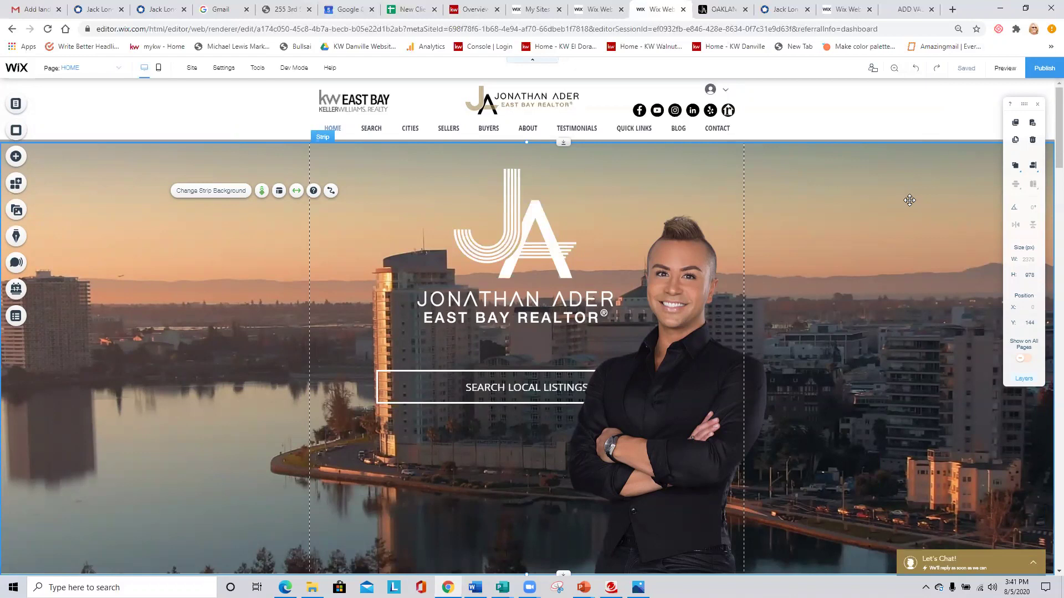
mouse_move(965, 69)
mouse_move(968, 82)
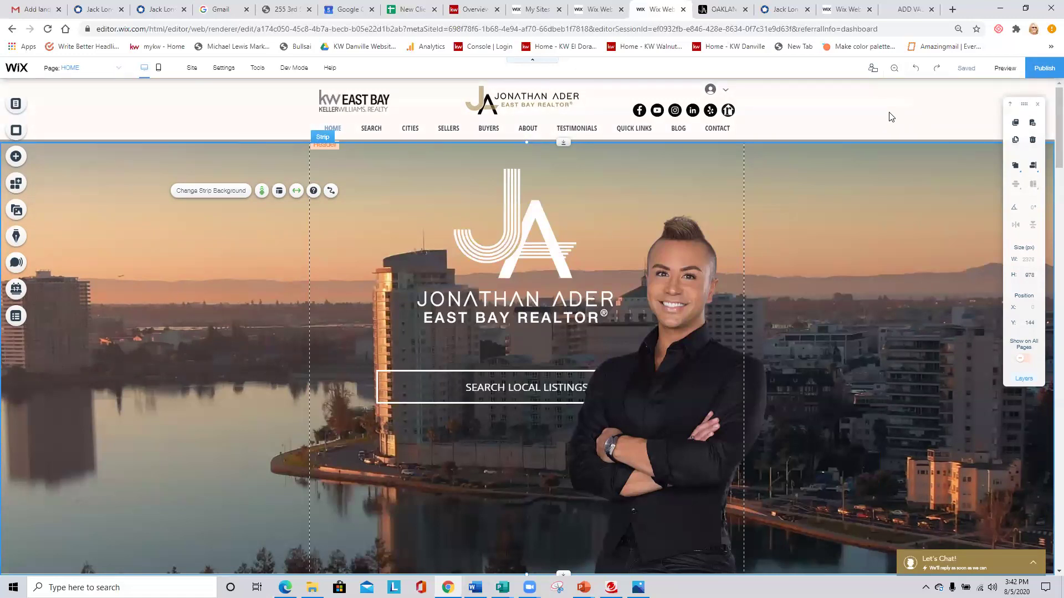
Go from the Transferred folder to the top-level My Sites list and open Mysite's dashboard.
left_click(737, 88)
left_click(537, 9)
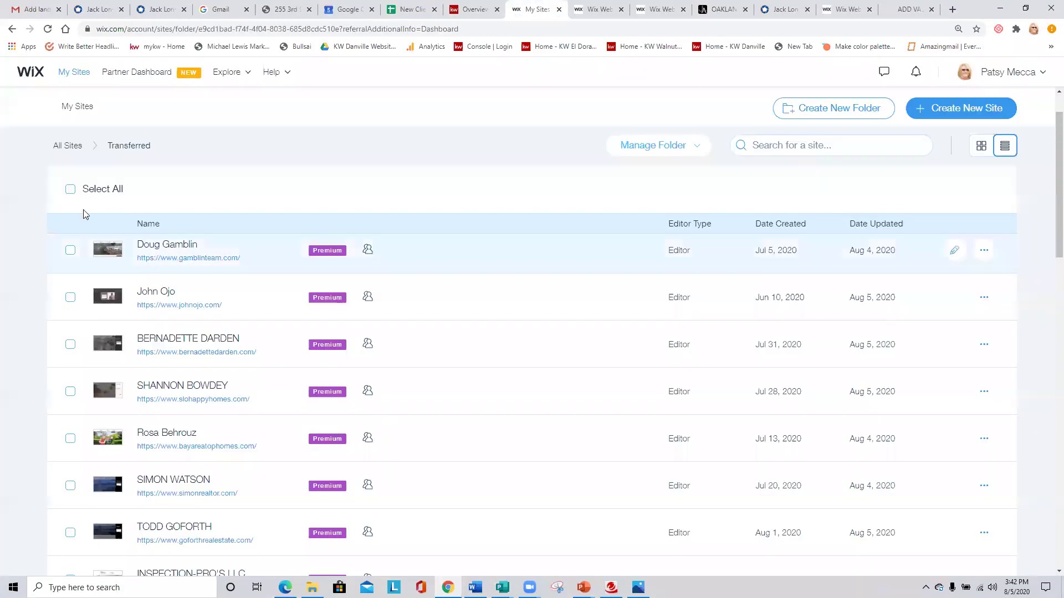
left_click(74, 72)
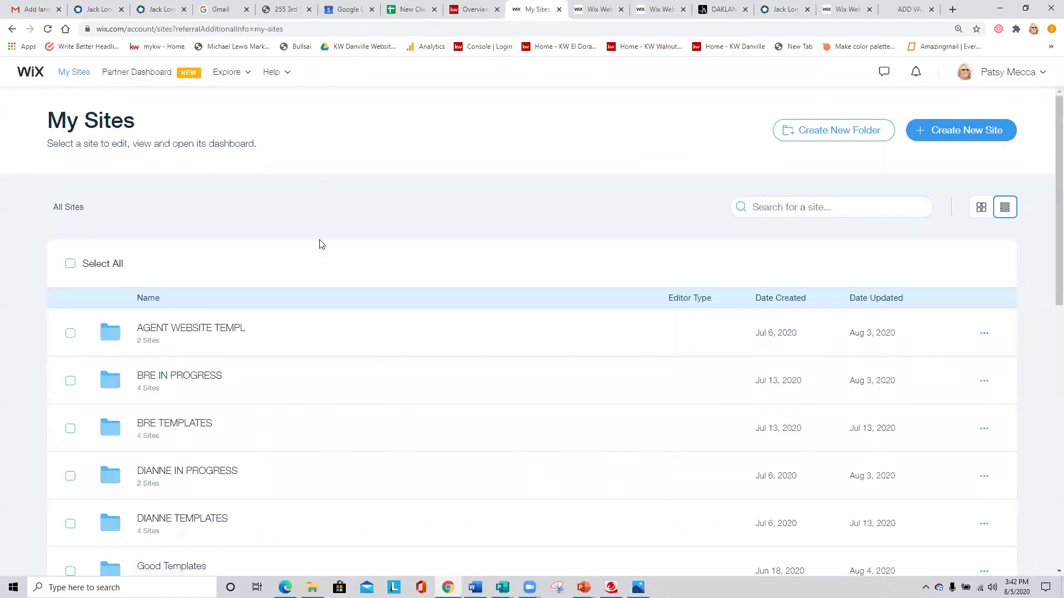
scroll(319, 242, "down", 5)
scroll(402, 302, "down", 3)
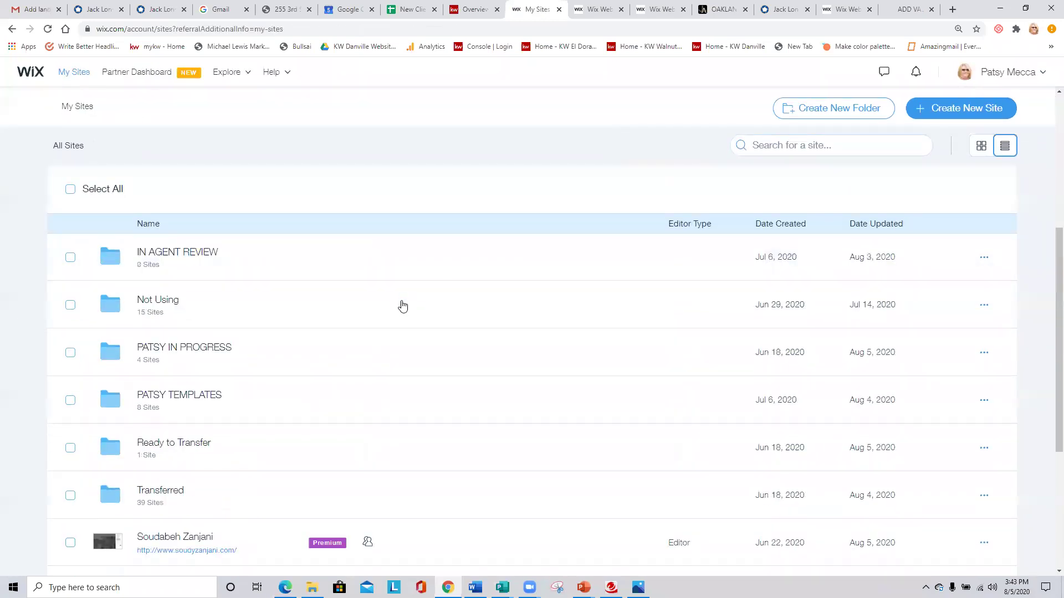
scroll(393, 340, "down", 1)
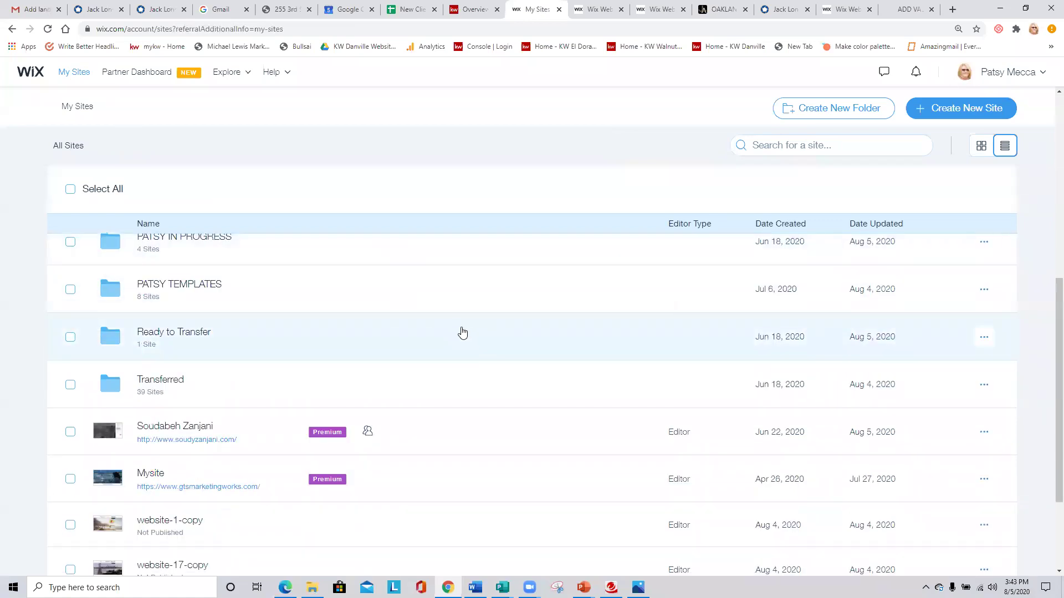
scroll(274, 349, "down", 2)
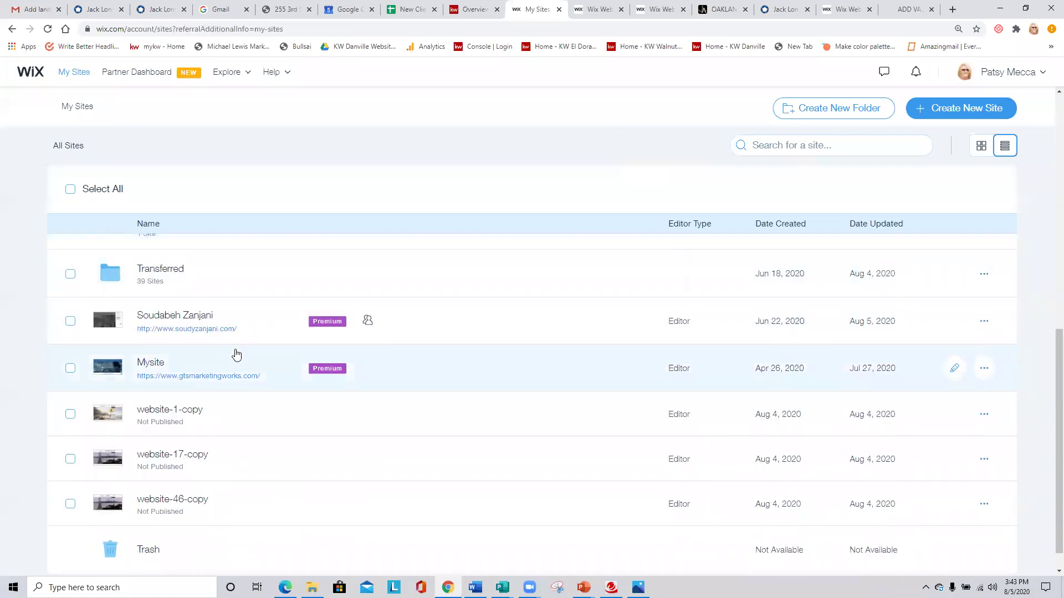
left_click(150, 363)
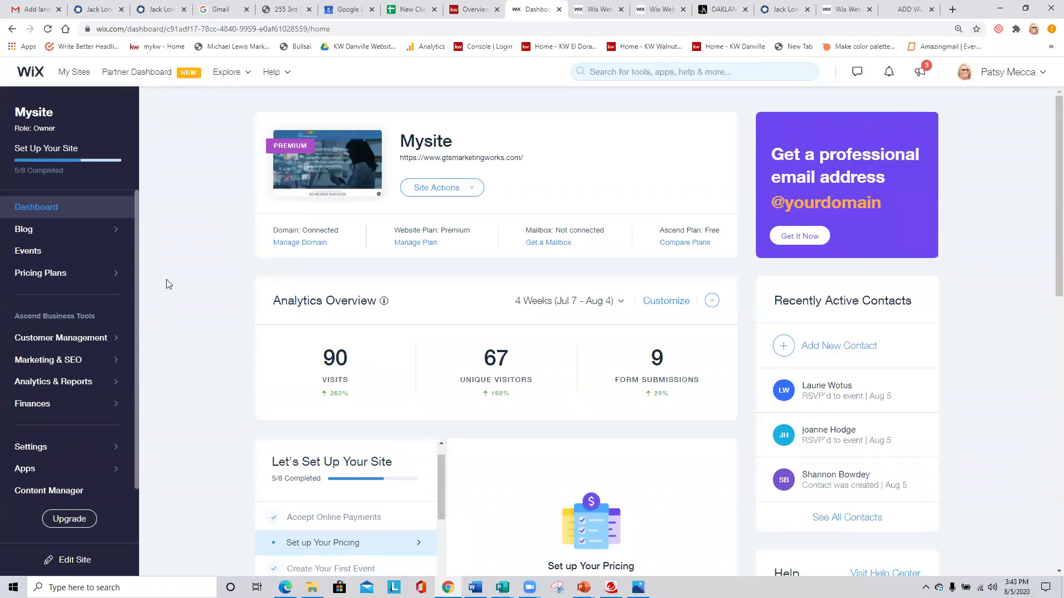
Open Mysite's Events page from the dashboard sidebar to see the hybrid website webinar.
left_click(34, 251)
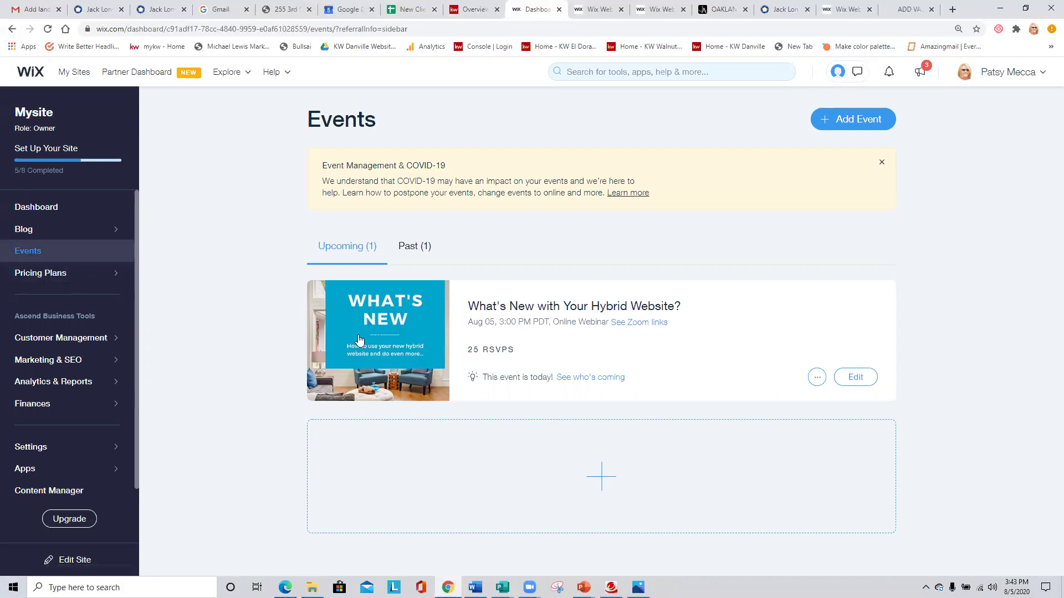
left_click(864, 119)
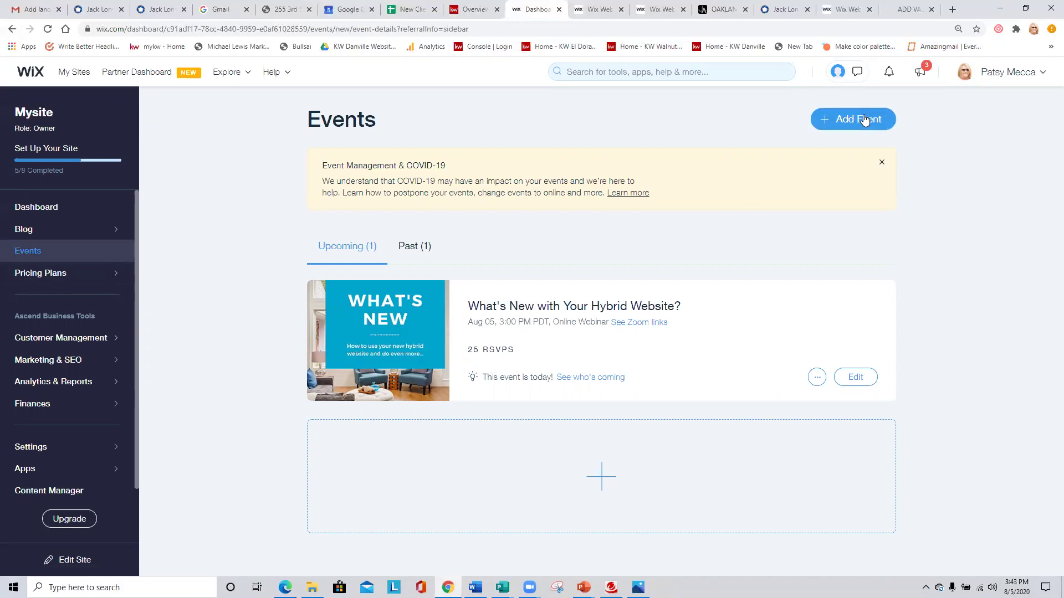
scroll(750, 300, "down", 1)
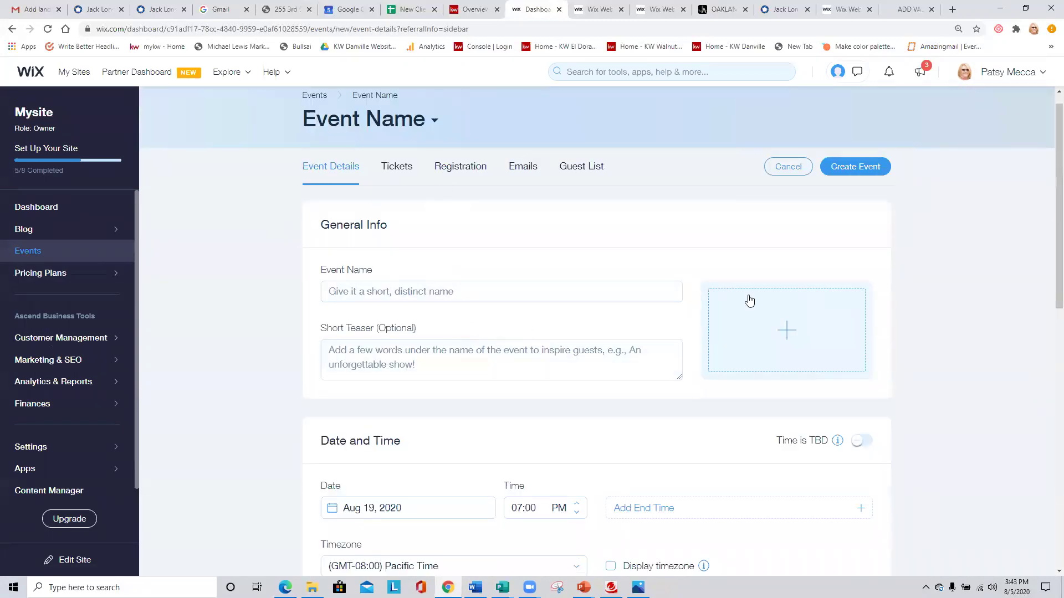
scroll(494, 294, "down", 3)
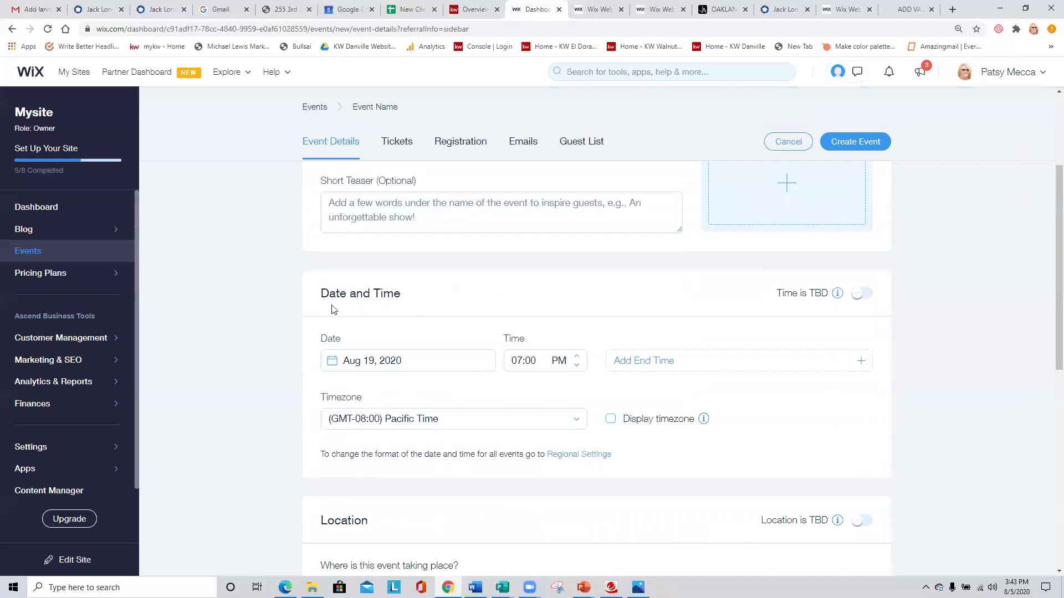
scroll(185, 302, "down", 5)
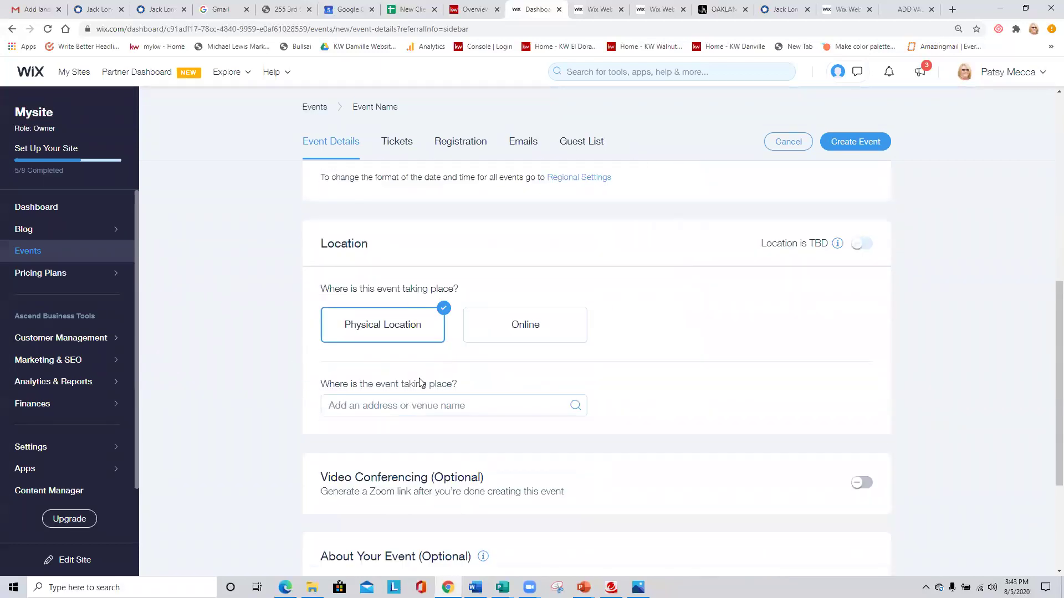
scroll(256, 396, "down", 1)
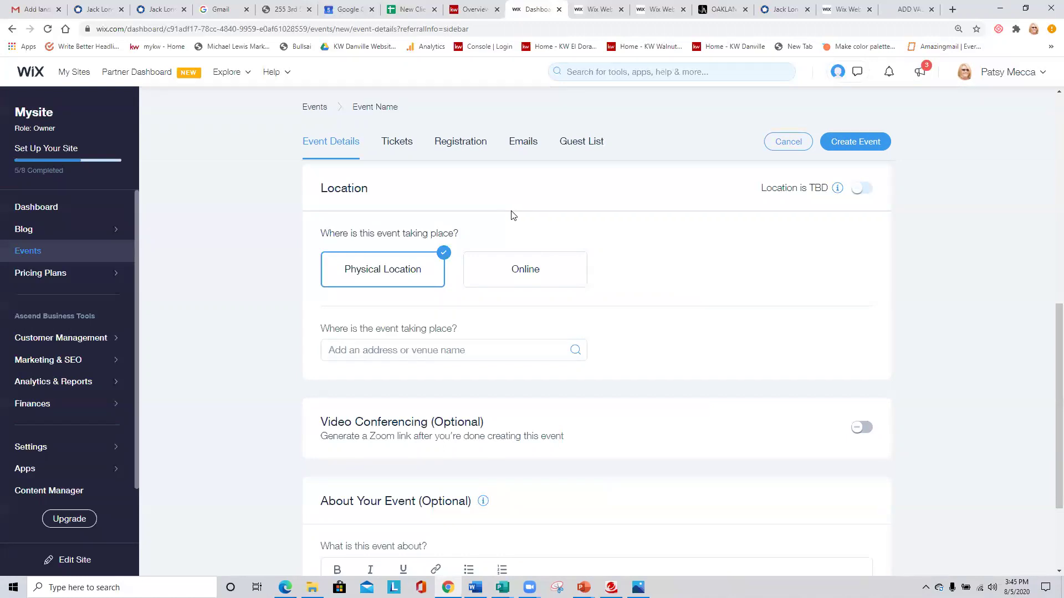
scroll(506, 222, "down", 3)
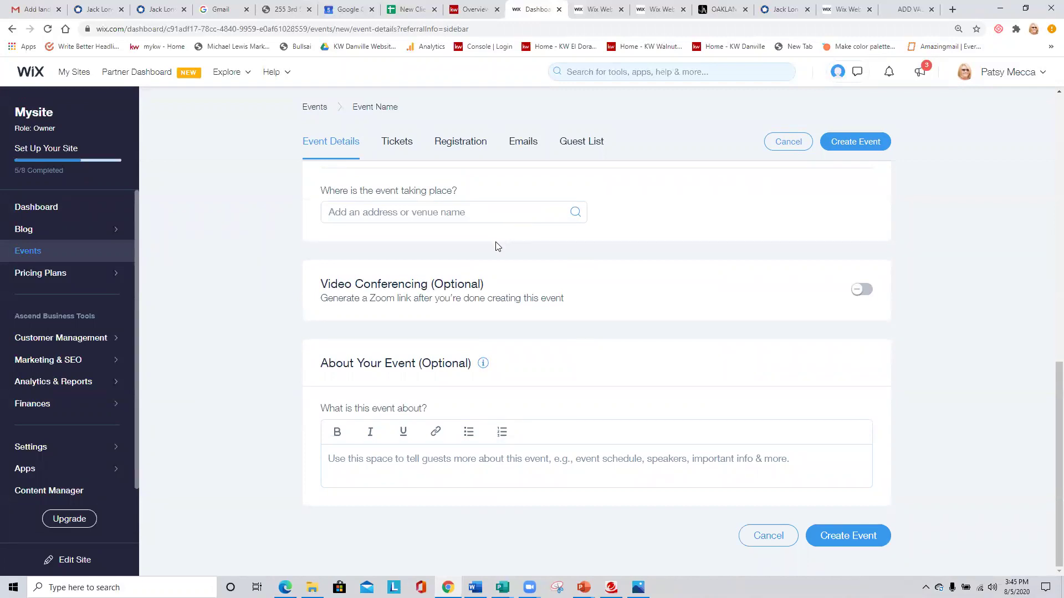
scroll(620, 276, "up", 3)
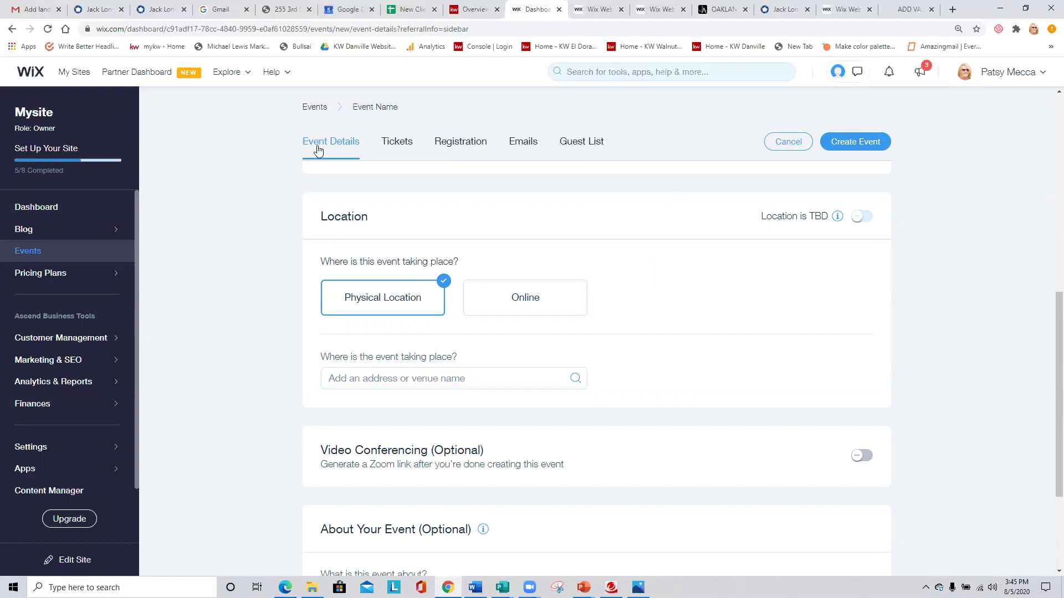
Leave the event form and reopen Mysite's dashboard from the My Sites list.
left_click(78, 74)
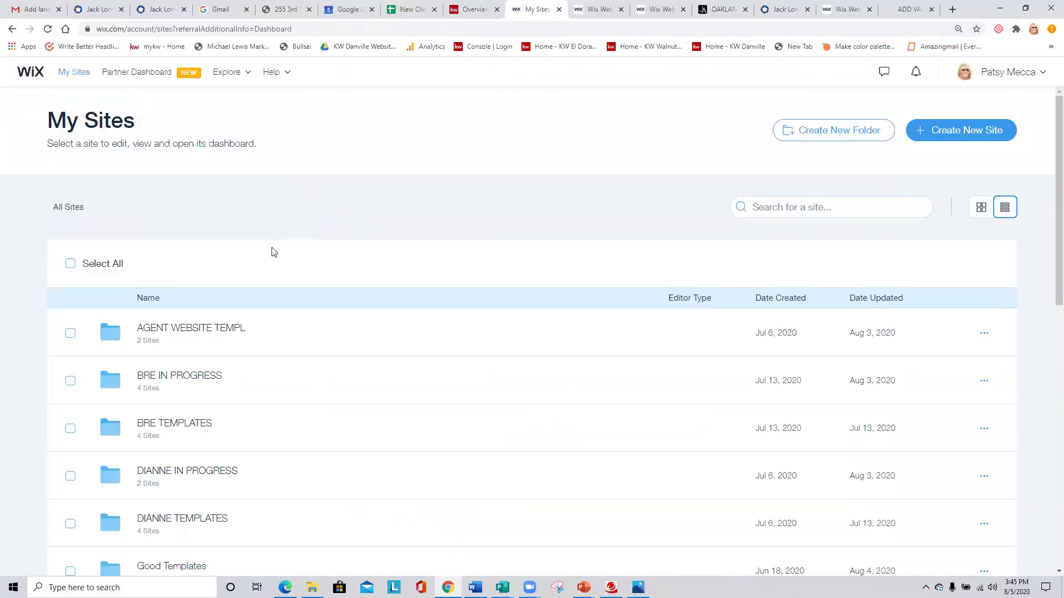
scroll(192, 245, "down", 3)
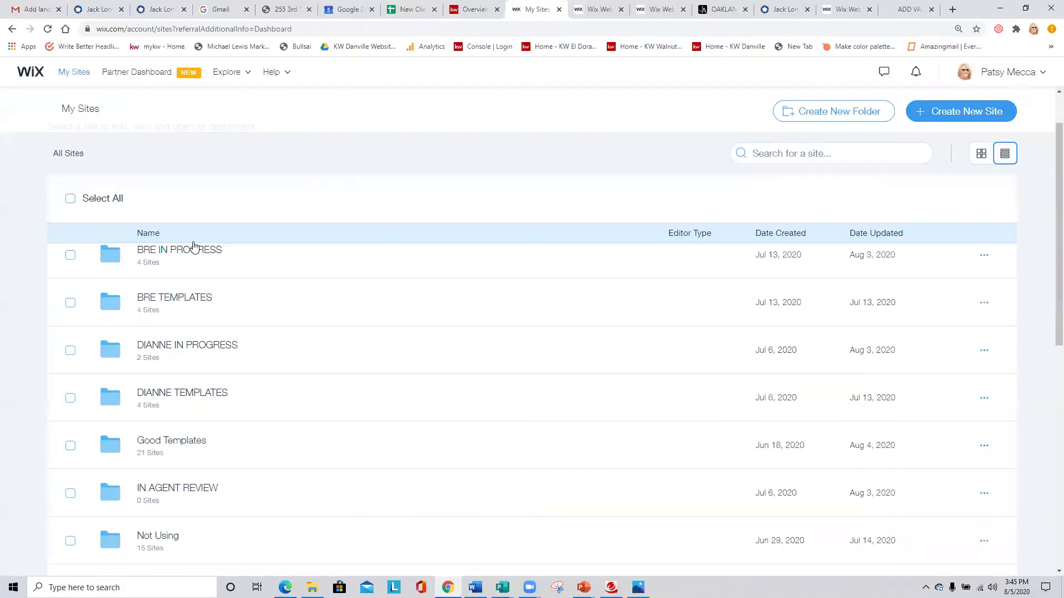
scroll(194, 247, "down", 7)
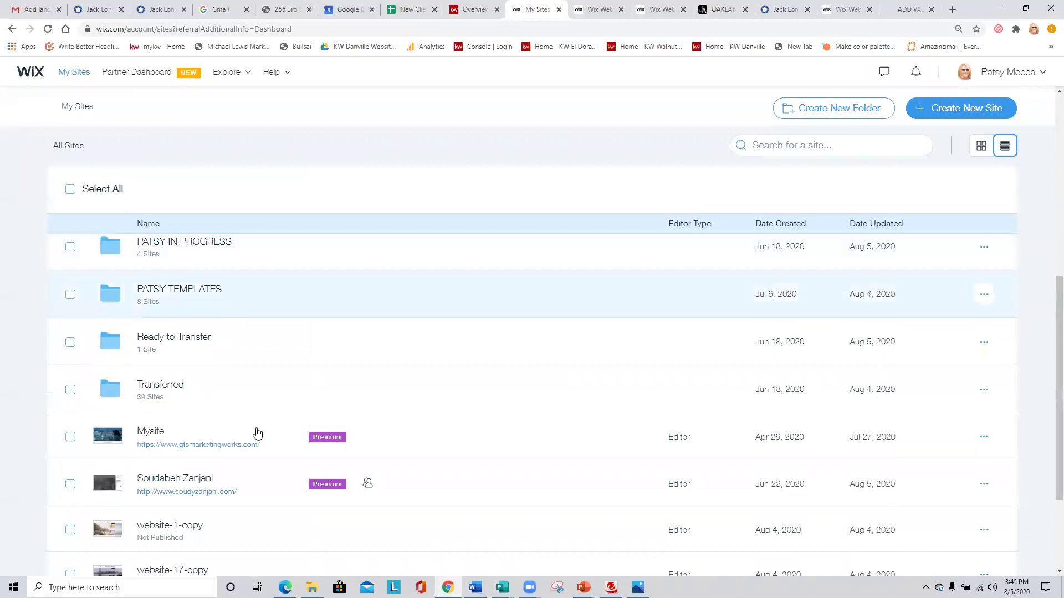
left_click(153, 435)
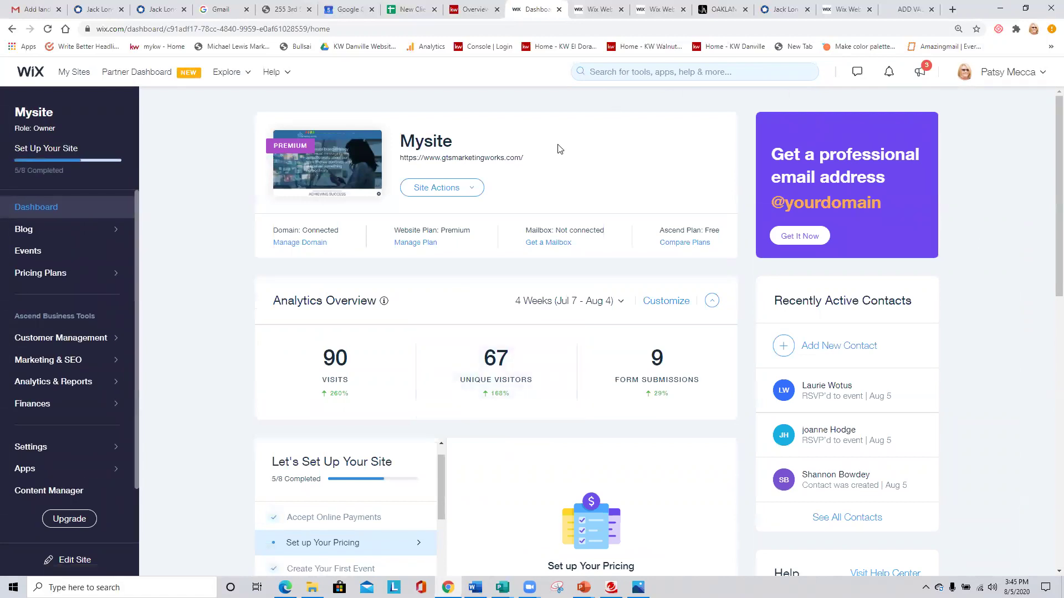
left_click(889, 73)
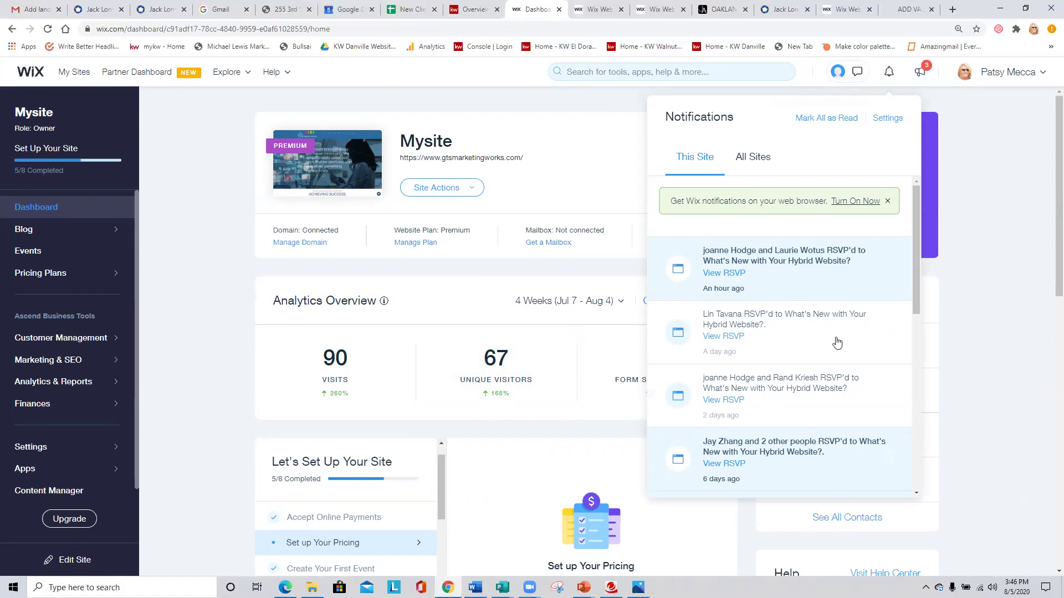
scroll(836, 342, "down", 1)
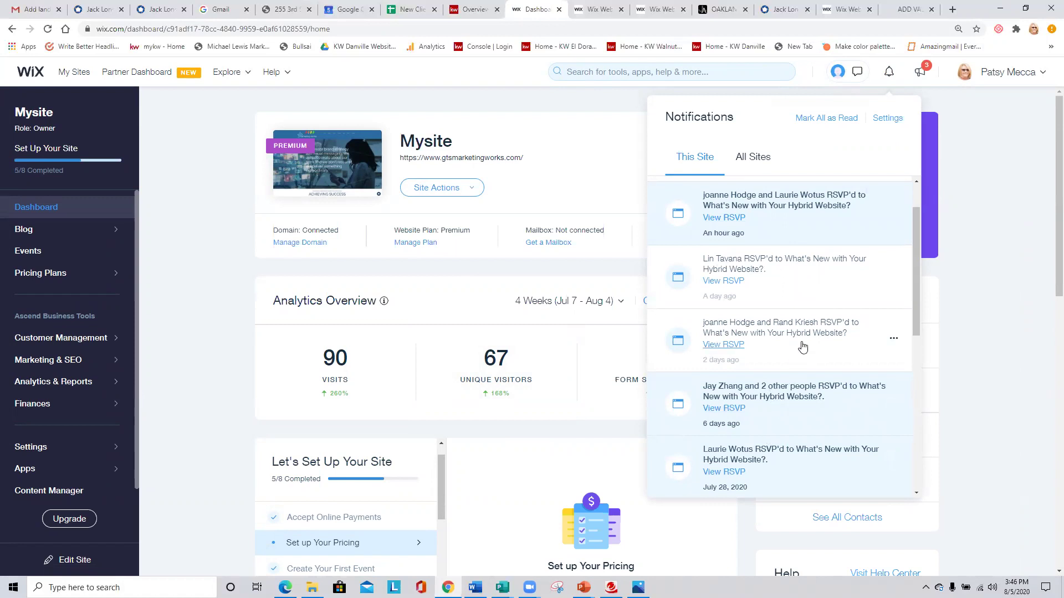
scroll(803, 348, "up", 1)
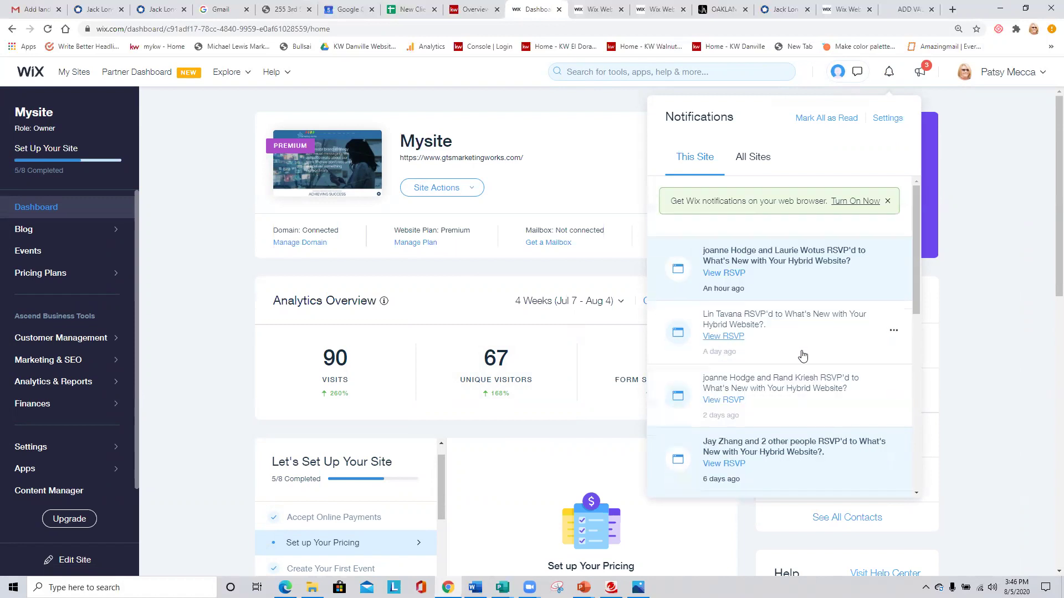
left_click(199, 214)
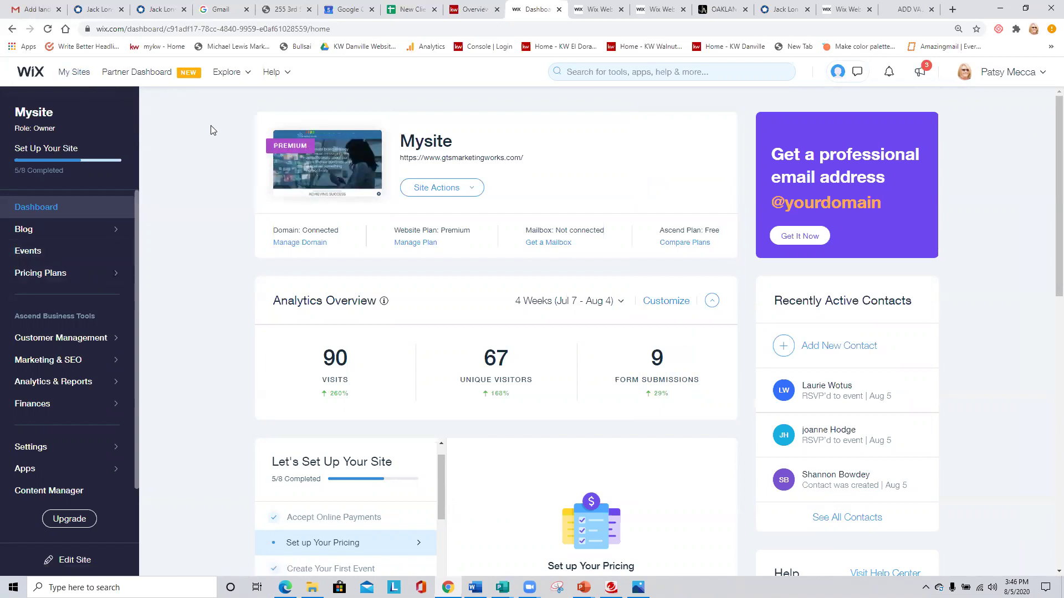
Open Mysite in the Wix Editor via Site Actions > Edit Site.
left_click(467, 189)
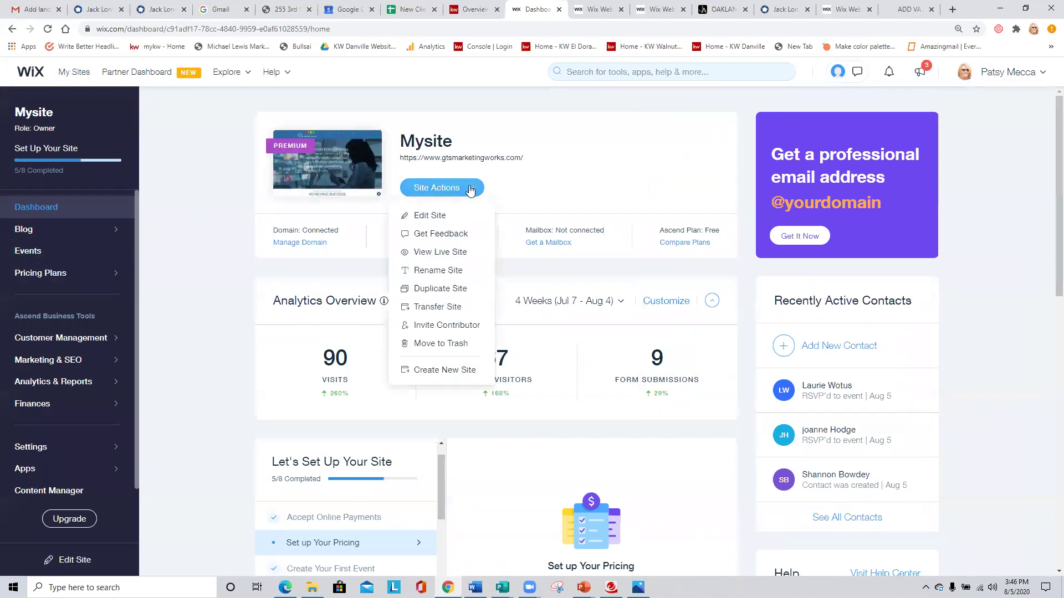
left_click(442, 218)
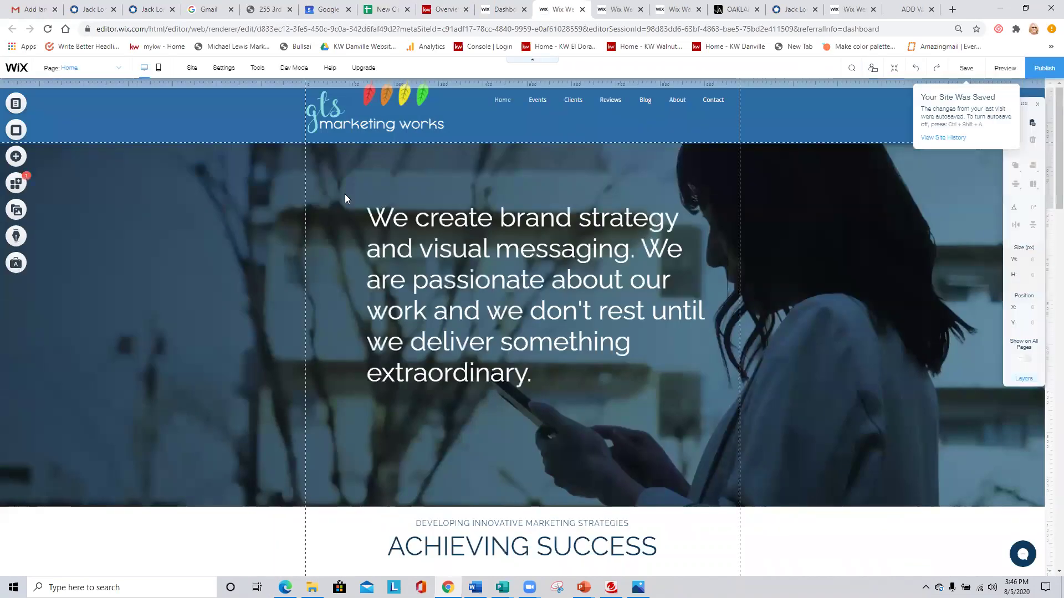
Review Mysite's Main Pages list, then switch to the East Bay Realtor site editor.
left_click(16, 105)
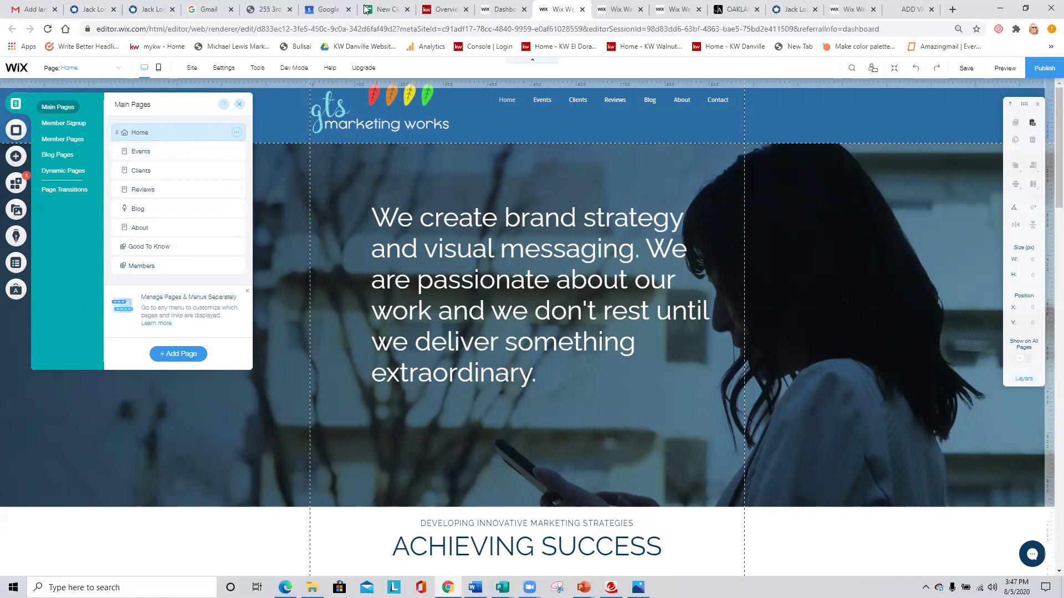
left_click(675, 10)
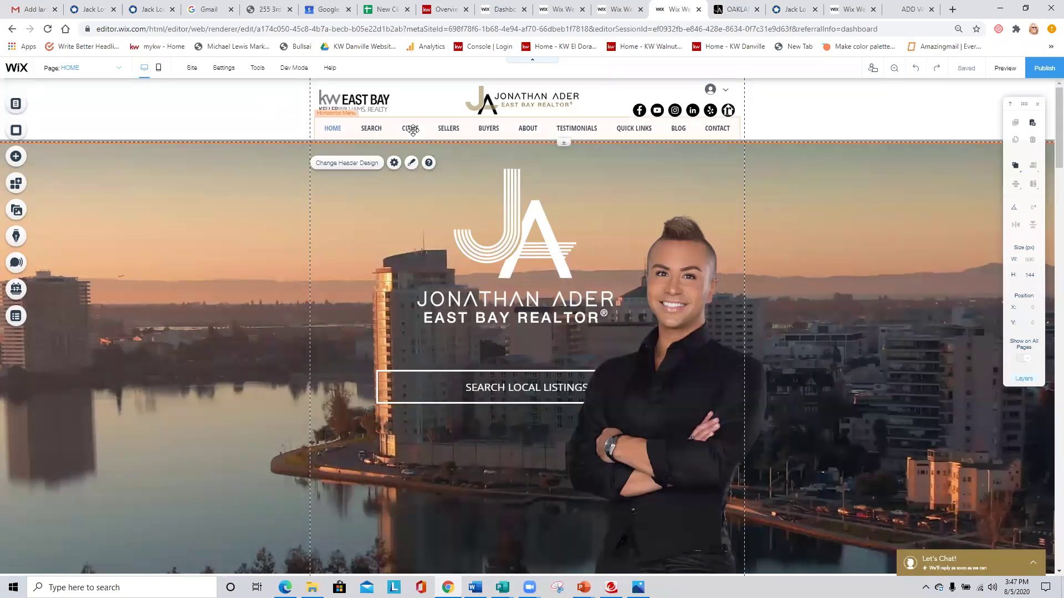
Open the client's live Oakland page and launch Search Oakland Homes for Sale.
key("ctrl+Tab")
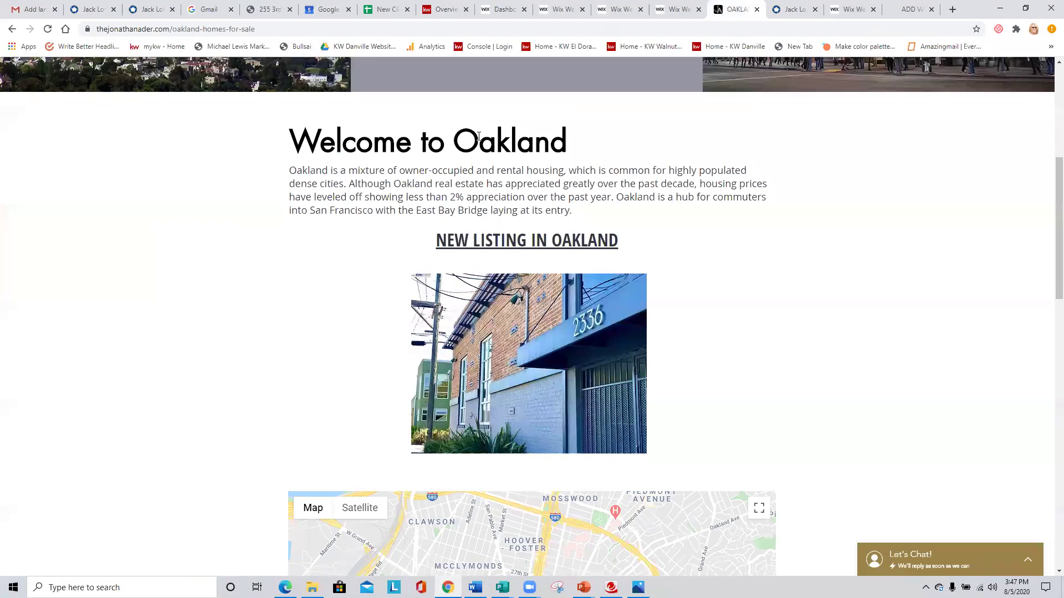
scroll(481, 138, "down", 9)
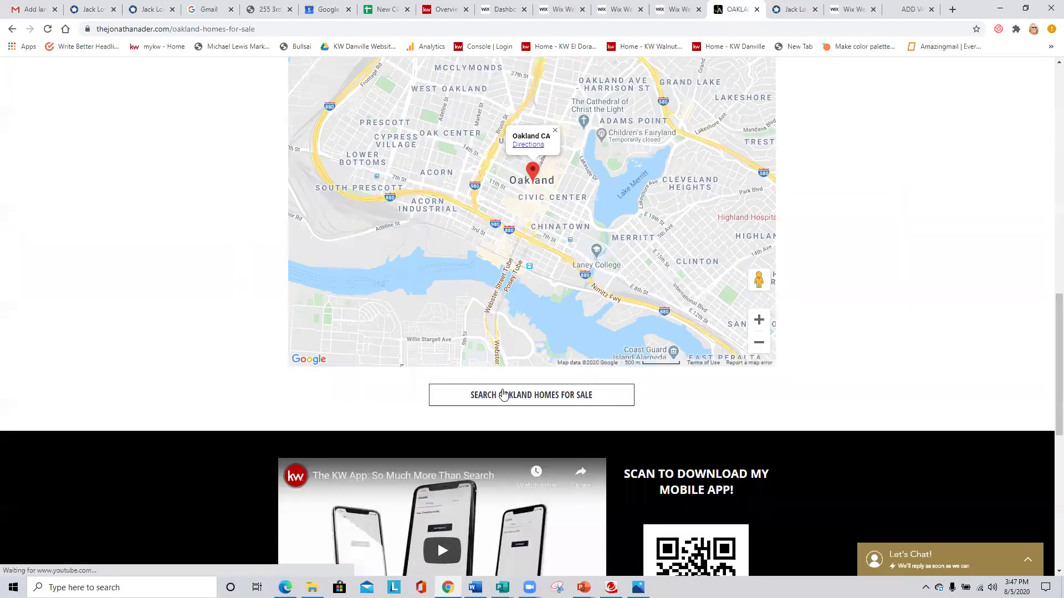
left_click(540, 406)
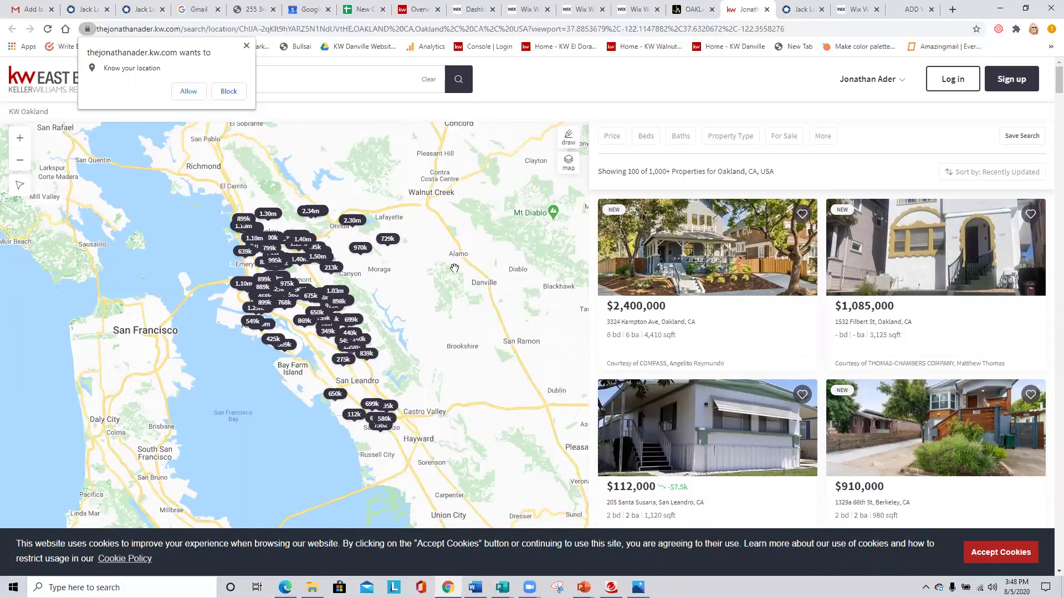
Decline the location request, then close the Pages panel and the gts marketing works editor tab.
left_click(246, 46)
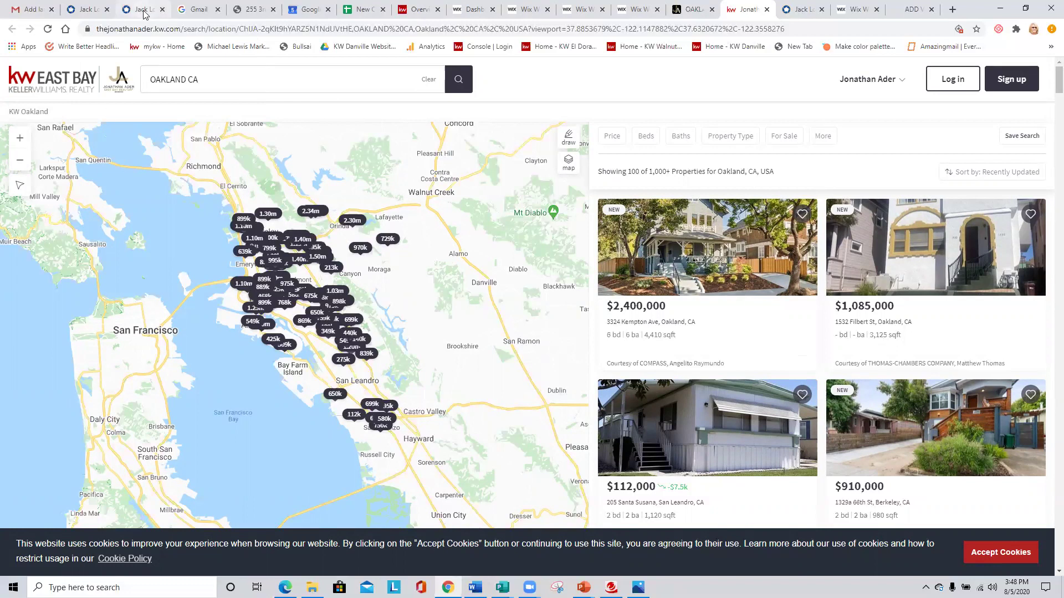
left_click(530, 8)
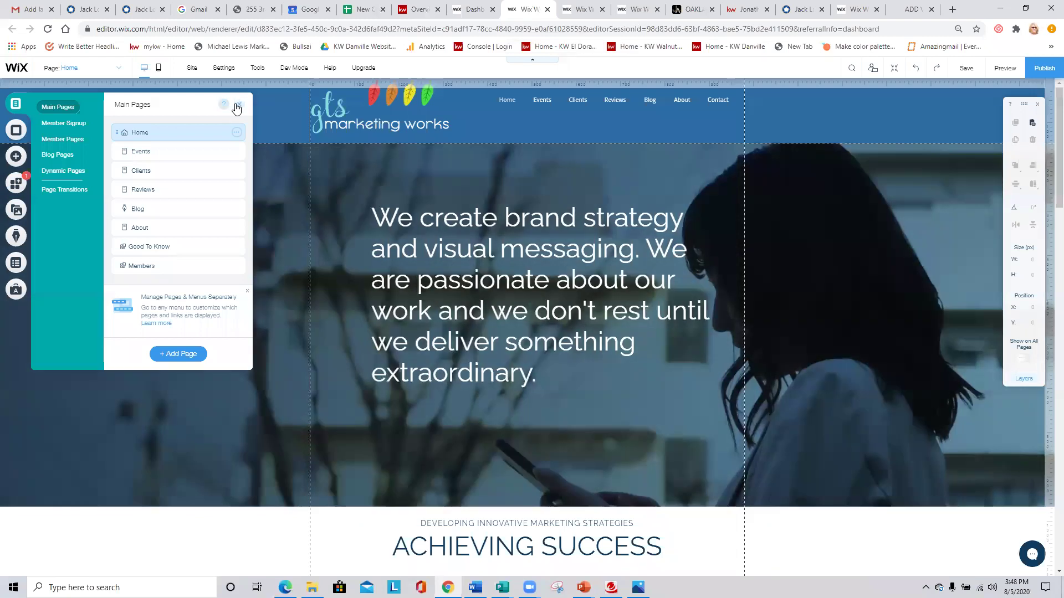
left_click(238, 106)
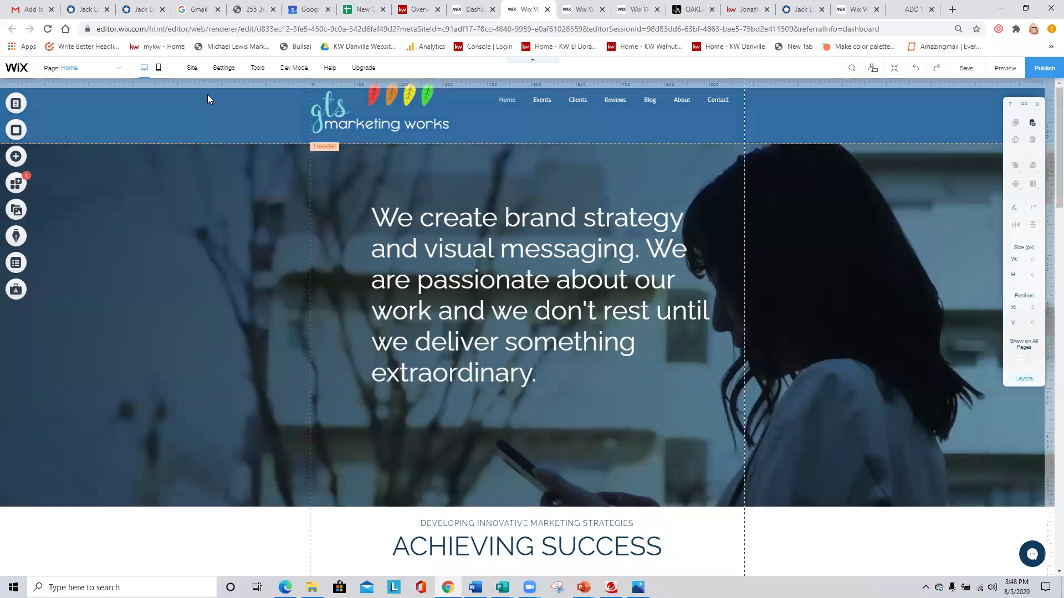
left_click(547, 10)
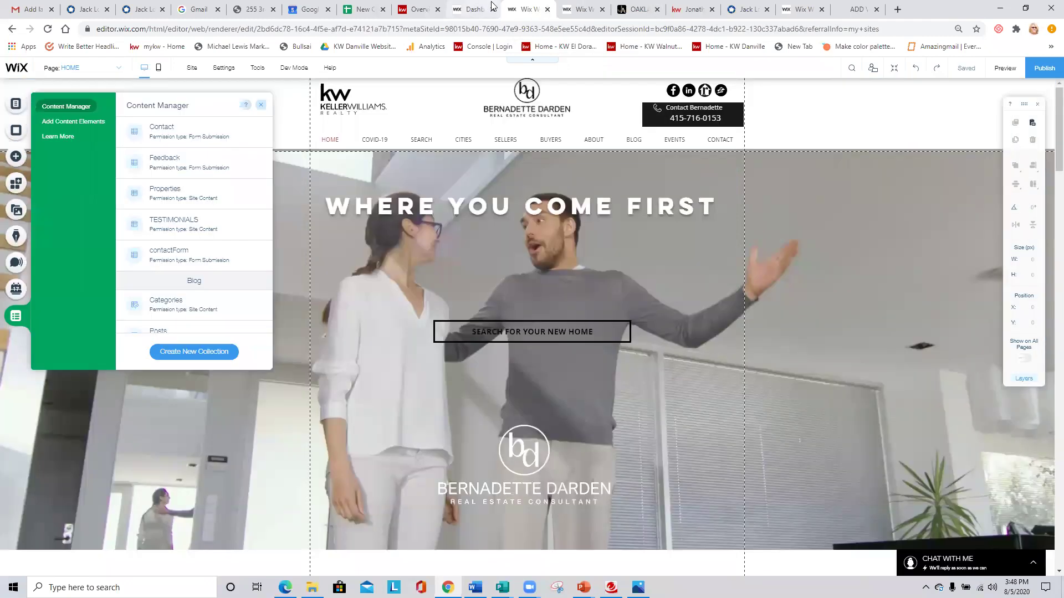